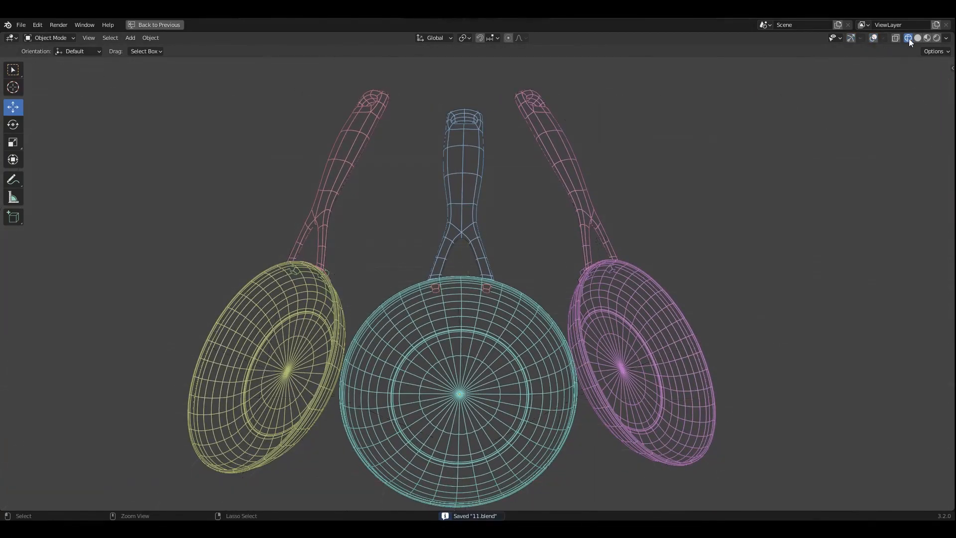
# - Examine the finished frying pan models from several angles in wireframe, solid and material preview shading
pyautogui.hotkey('shift', 'z')
pyautogui.hotkey('shift', 'z')
pyautogui.moveTo(366, 227)
pyautogui.mouseDown(button='middle')
pyautogui.moveTo(383, 235)
pyautogui.moveTo(586, 234)
pyautogui.moveTo(493, 225)
pyautogui.mouseUp(button='middle')
pyautogui.click(918, 38)
pyautogui.moveTo(649, 184)
pyautogui.mouseDown(button='middle')
pyautogui.moveTo(684, 243)
pyautogui.moveTo(632, 185)
pyautogui.moveTo(483, 170)
pyautogui.moveTo(486, 222)
pyautogui.moveTo(655, 225)
pyautogui.moveTo(822, 125)
pyautogui.mouseUp(button='middle')
pyautogui.click(928, 38)
pyautogui.moveTo(758, 206)
pyautogui.mouseDown(button='middle')
pyautogui.moveTo(747, 170)
pyautogui.moveTo(560, 211)
pyautogui.moveTo(617, 203)
pyautogui.mouseUp(button='middle')
pyautogui.scroll(6, 571, 224)
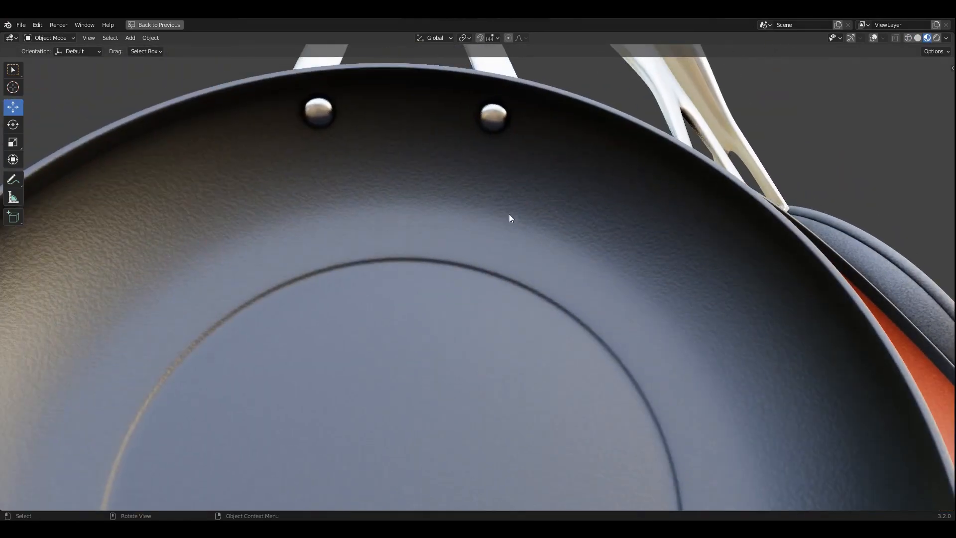
pyautogui.moveTo(510, 218); pyautogui.dragTo(689, 275, button='middle')
pyautogui.scroll(-5, 658, 287)
pyautogui.moveTo(628, 297); pyautogui.dragTo(598, 264, button='middle')
pyautogui.hotkey('ctrl', 's')
pyautogui.click(908, 38)
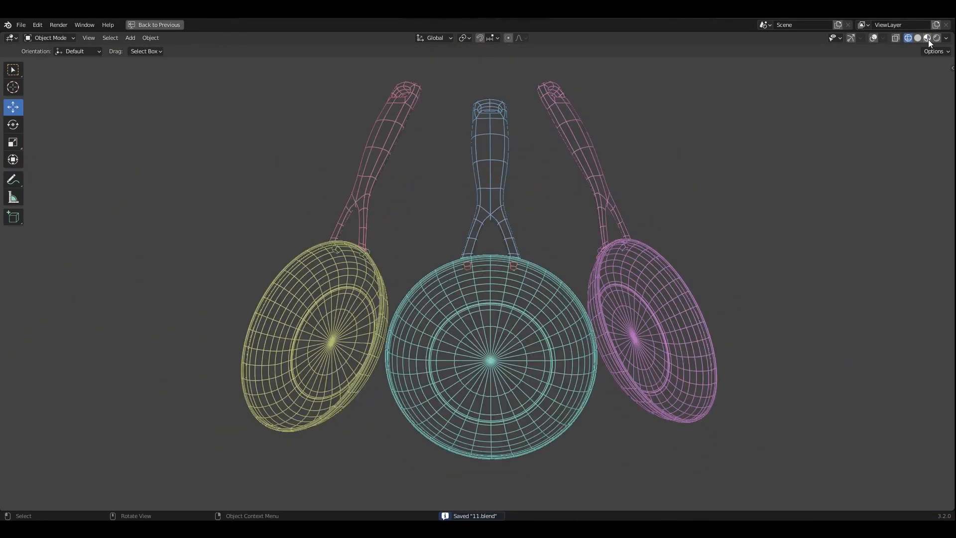
pyautogui.click(927, 39)
pyautogui.moveTo(692, 185)
pyautogui.mouseDown(button='middle')
pyautogui.moveTo(681, 190)
pyautogui.moveTo(701, 210)
pyautogui.moveTo(859, 52)
pyautogui.mouseUp(button='middle')
pyautogui.moveTo(695, 190); pyautogui.dragTo(643, 230, button='middle')
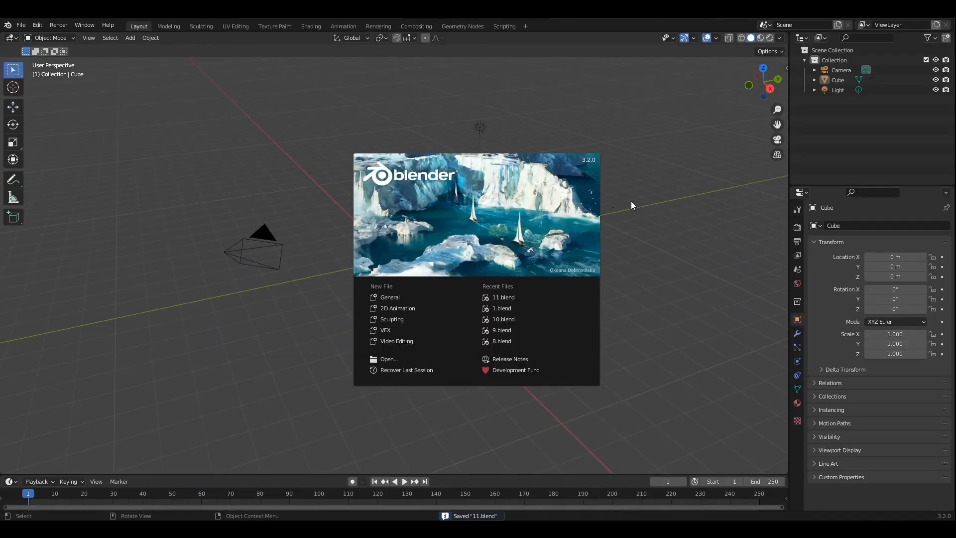
# - Dismiss the splash screen of the new scene and turn on the Shortcut VUr on-screen key display
pyautogui.click(631, 201)
pyautogui.press('n')
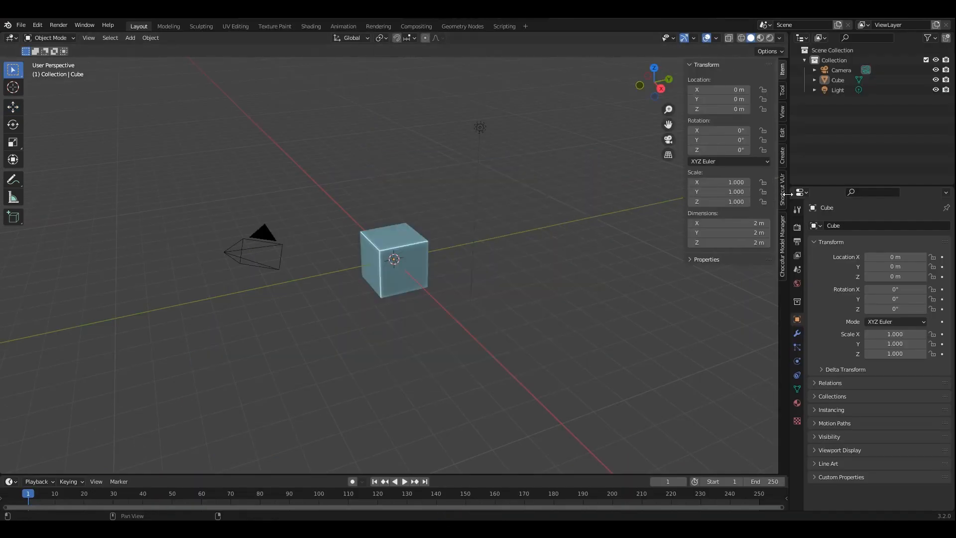
pyautogui.click(784, 194)
pyautogui.click(738, 80)
pyautogui.press('n')
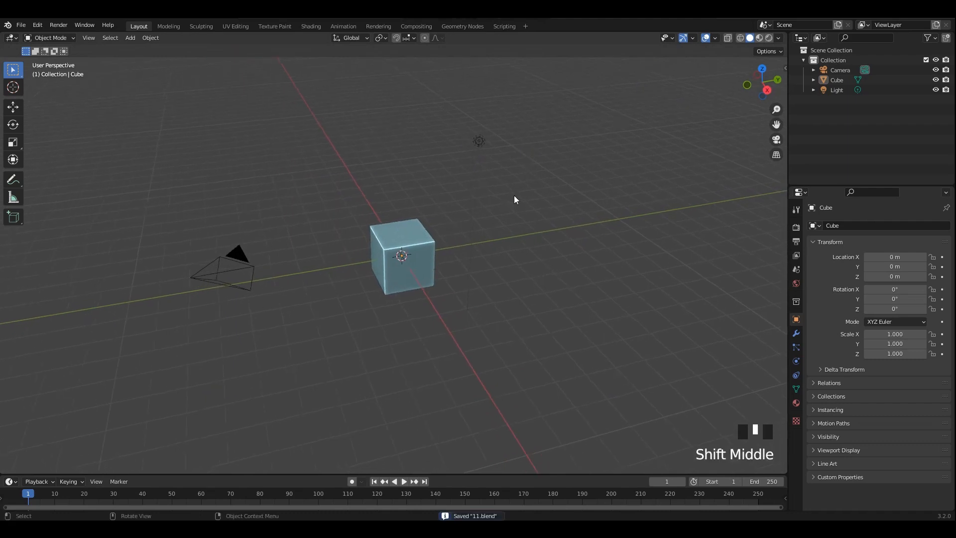
# - Delete the default scene objects and add a cylinder mesh at the origin
pyautogui.click(515, 201)
pyautogui.hotkey('shift', 'a')
pyautogui.moveTo(343, 163)
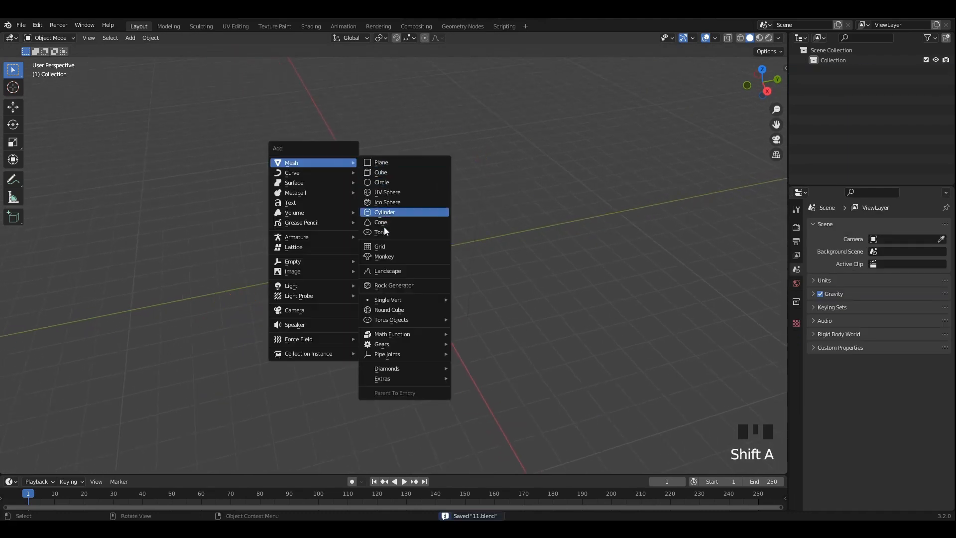
pyautogui.click(383, 213)
pyautogui.press('`')
pyautogui.moveTo(493, 259); pyautogui.dragTo(471, 236, button='middle')
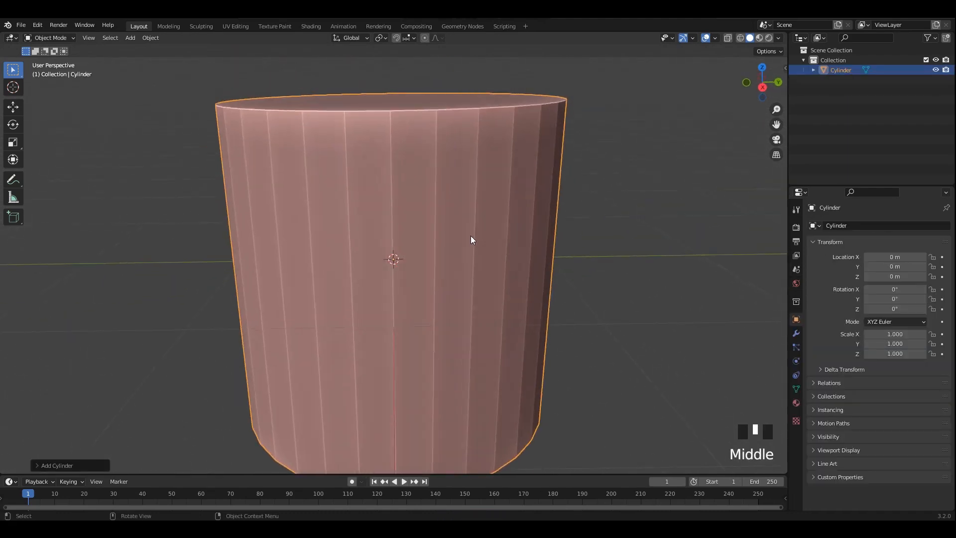
# - Shade the cylinder smooth and enable Auto Smooth for its normals
pyautogui.rightClick(471, 236)
pyautogui.click(471, 236)
pyautogui.click(796, 390)
pyautogui.click(867, 433)
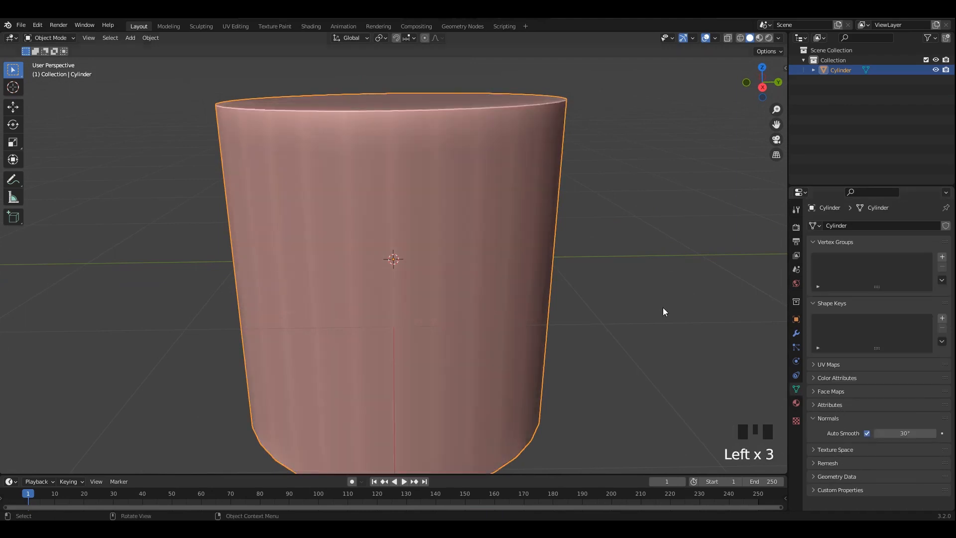
# - Flatten the cylinder along Z into a thin disc and raise it to rest on the ground plane
pyautogui.press('ctrl+KP_1')
pyautogui.press('s')
pyautogui.press('z')
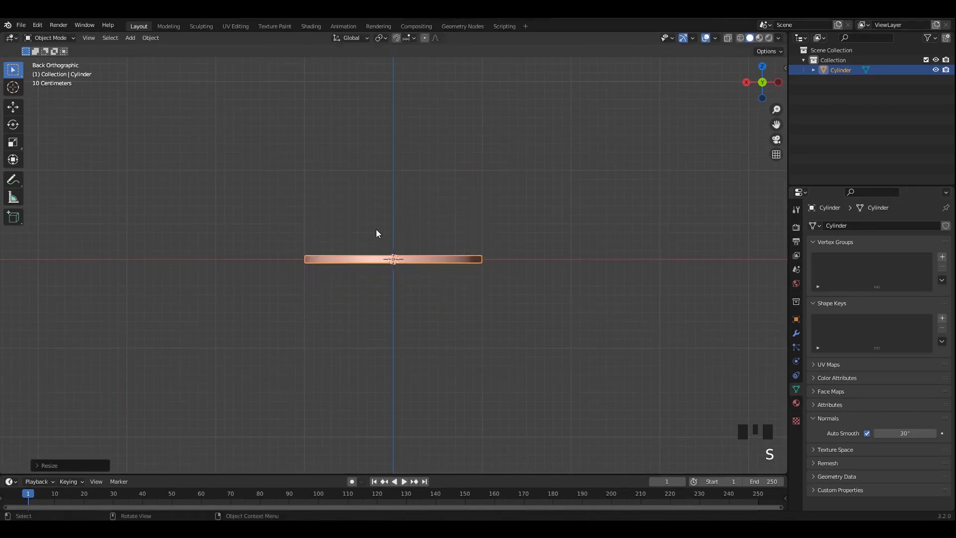
pyautogui.moveTo(394, 242); pyautogui.dragTo(390, 222)
pyautogui.press('Tab')
pyautogui.moveTo(399, 234); pyautogui.dragTo(427, 233, button='middle')
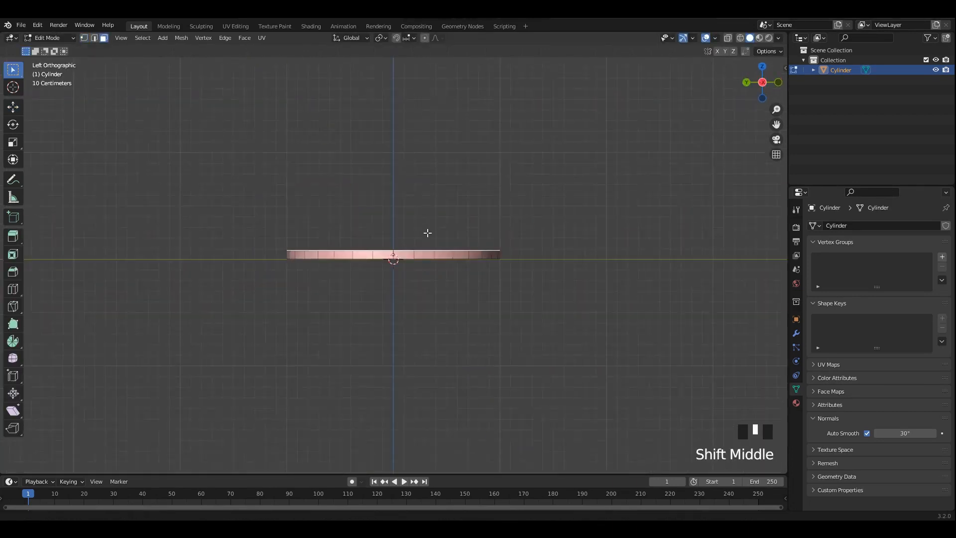
# - Save the file, then lower the disc's top face to make the disc thinner
pyautogui.hotkey('ctrl', 's')
pyautogui.hotkey('shift', 'space')
pyautogui.press('g')
pyautogui.scroll(2, 410, 263)
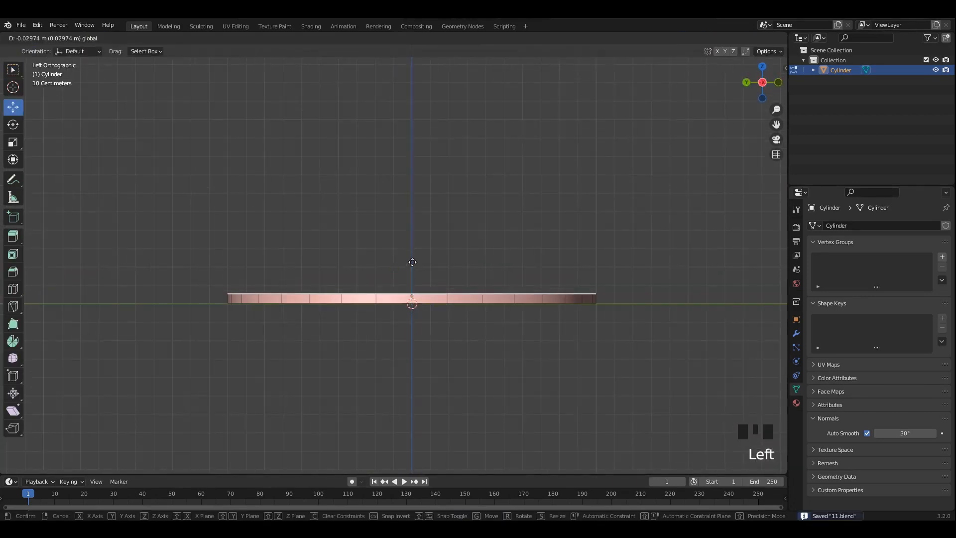
pyautogui.click(413, 267)
# - Extrude the disc's top face upward and scale it outward to form flared pan sides
pyautogui.press('Tab')
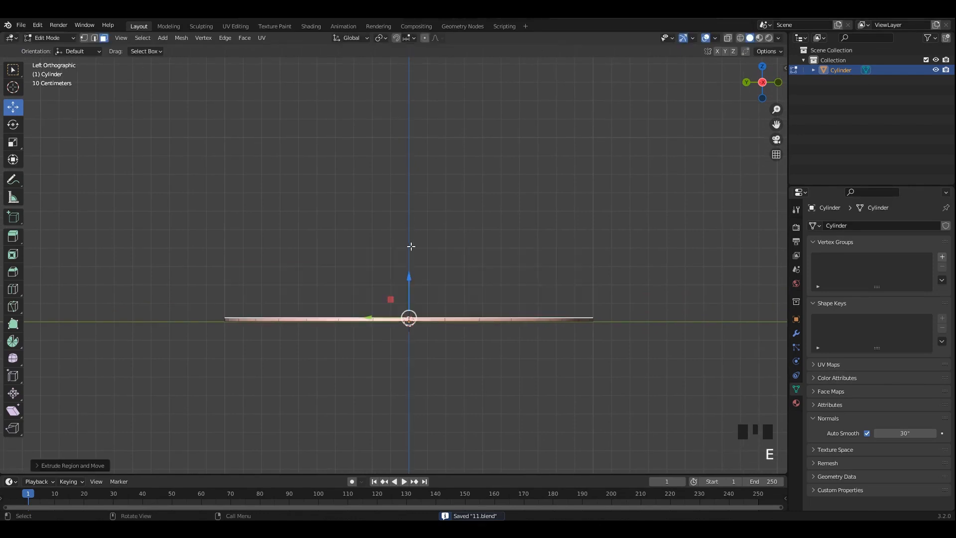
pyautogui.moveTo(411, 270); pyautogui.dragTo(417, 173)
pyautogui.press('s')
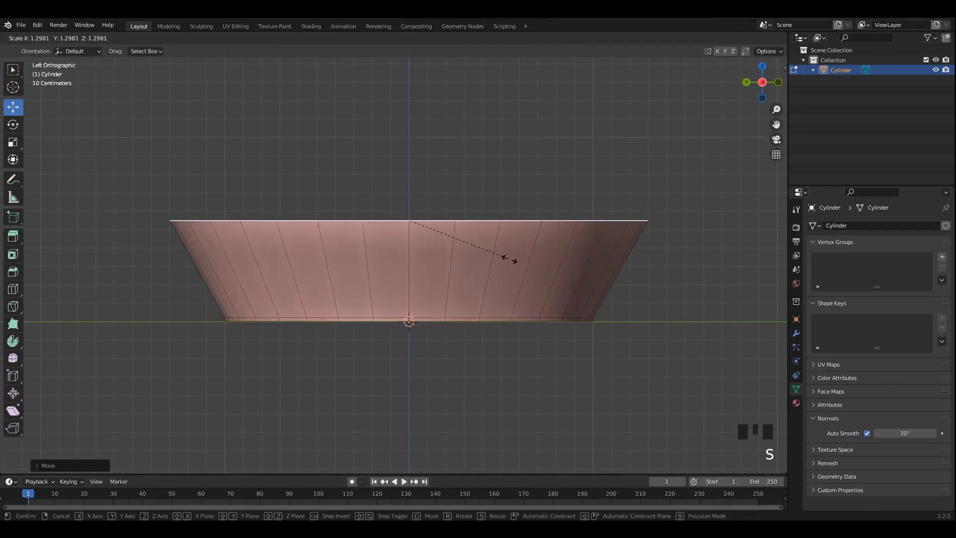
pyautogui.click(547, 259)
pyautogui.scroll(-1, 538, 266)
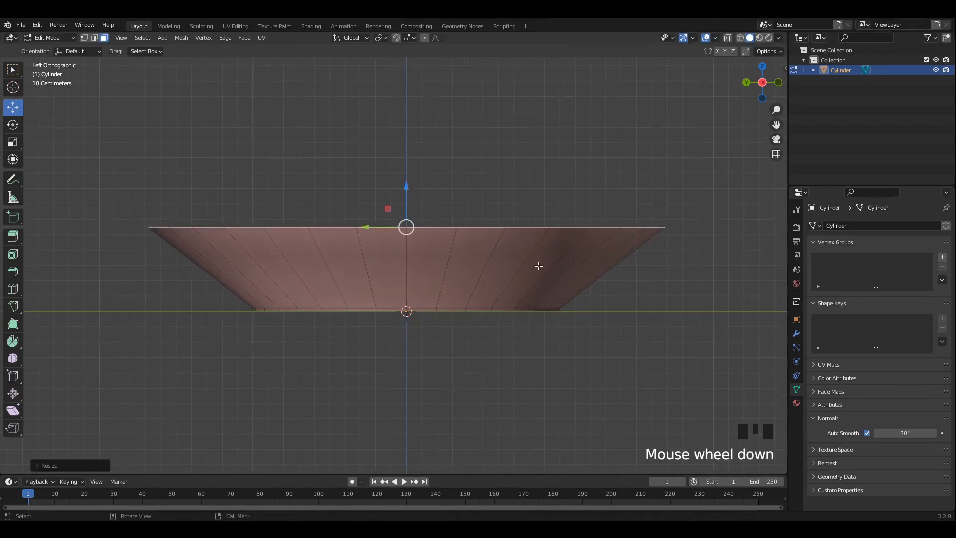
# - Apply the cylinder's object transforms and return to editing its mesh
pyautogui.press('Tab')
pyautogui.hotkey('ctrl', 'a')
pyautogui.click(538, 265)
pyautogui.press('Tab')
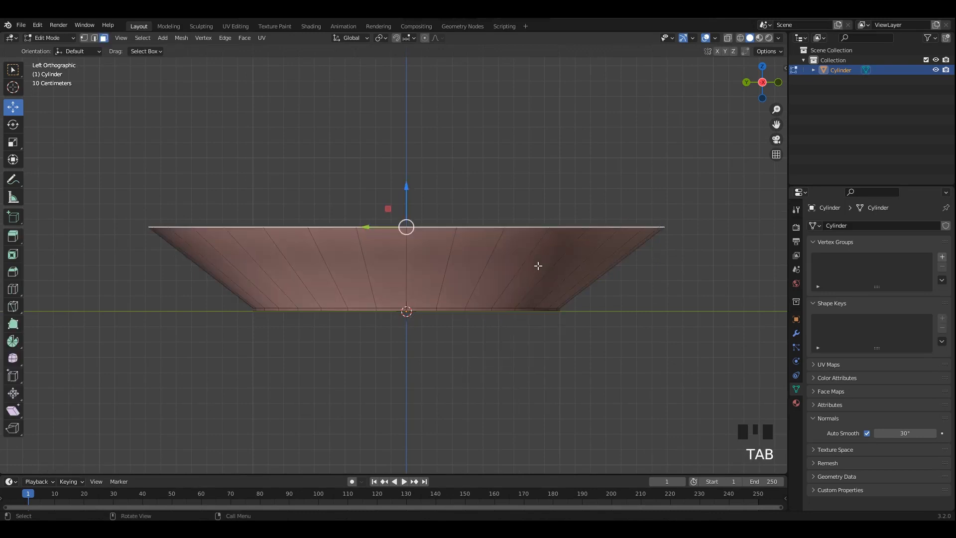
# - Add a horizontal edge loop midway up the pan's side, scale it outward and move it down
pyautogui.hotkey('ctrl', 'r')
pyautogui.click(537, 266)
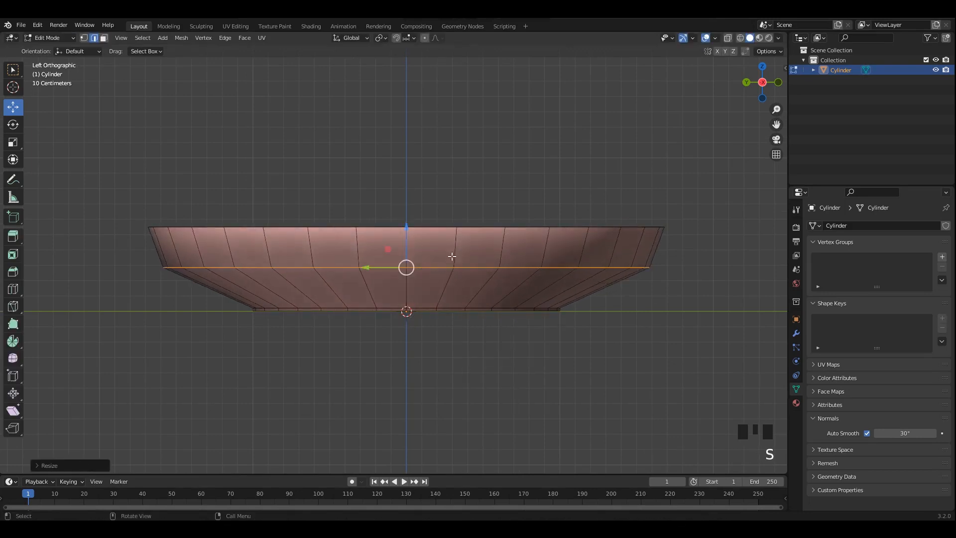
pyautogui.moveTo(409, 238); pyautogui.dragTo(412, 245)
pyautogui.press('Tab')
pyautogui.press('Tab')
pyautogui.moveTo(424, 273); pyautogui.dragTo(421, 250, button='middle')
pyautogui.hotkey('ctrl', 'b')
pyautogui.rightClick(639, 308)
pyautogui.keyDown('alt'); pyautogui.moveTo(632, 306); pyautogui.dragTo(508, 282, button='middle'); pyautogui.keyUp('alt')
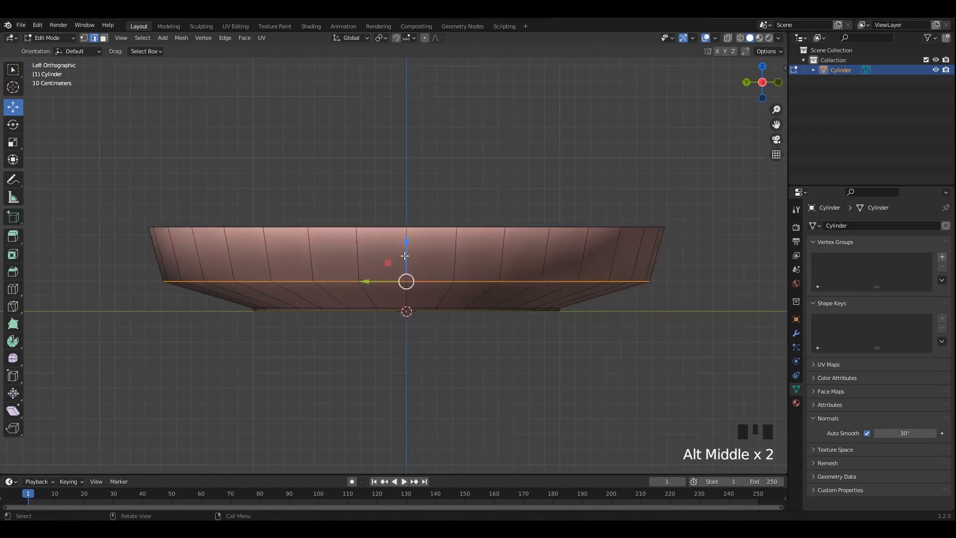
# - Apply the pan body's object transforms again before beveling, and resume mesh editing
pyautogui.press('Tab')
pyautogui.hotkey('ctrl', 'a')
pyautogui.hotkey('ctrl', 'a')
pyautogui.click(495, 301)
pyautogui.press('Tab')
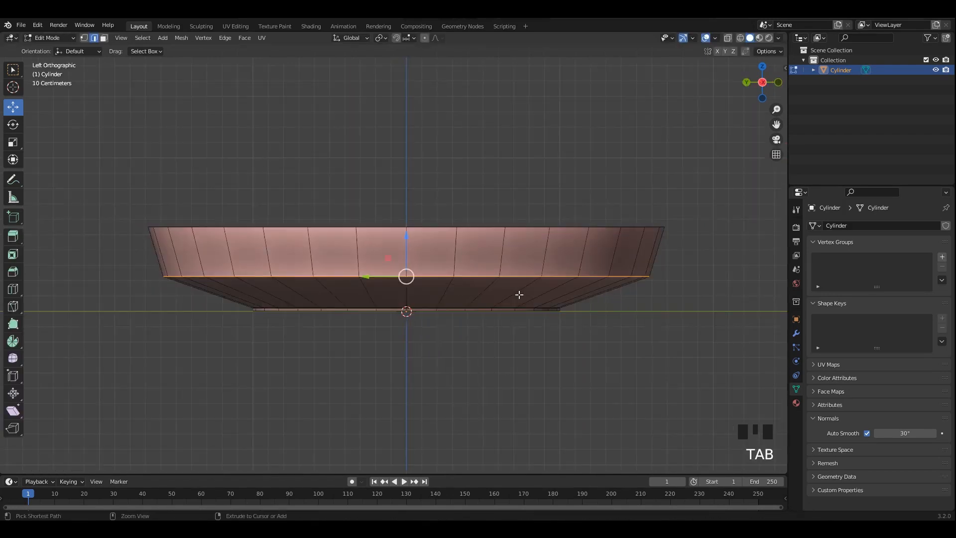
# - Lower the side edge loop slightly along Z to adjust the pan's profile
pyautogui.rightClick(413, 242)
pyautogui.moveTo(409, 245); pyautogui.dragTo(409, 246)
pyautogui.press('Tab')
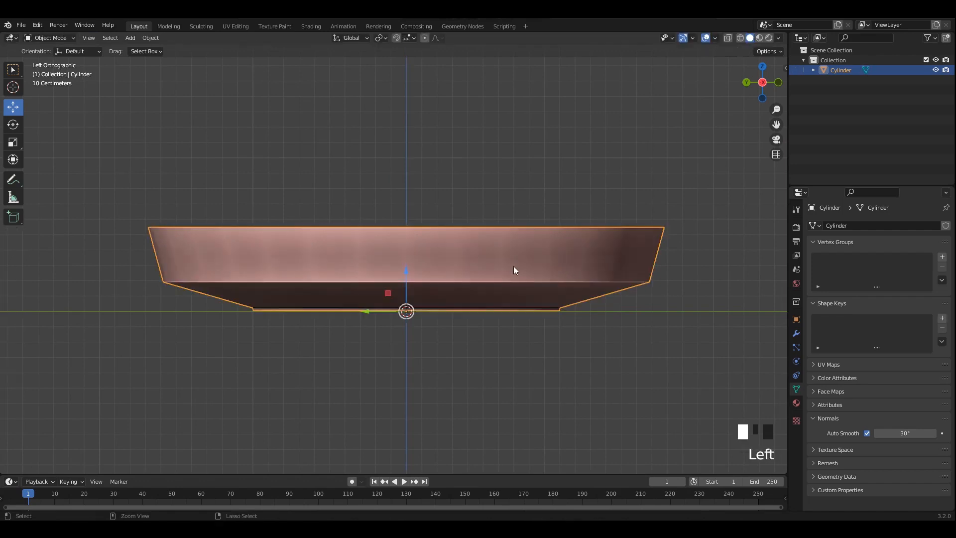
# - Bevel the side edge loop with 5 segments and a width of about 0.32 m to round the pan wall
pyautogui.press('Tab')
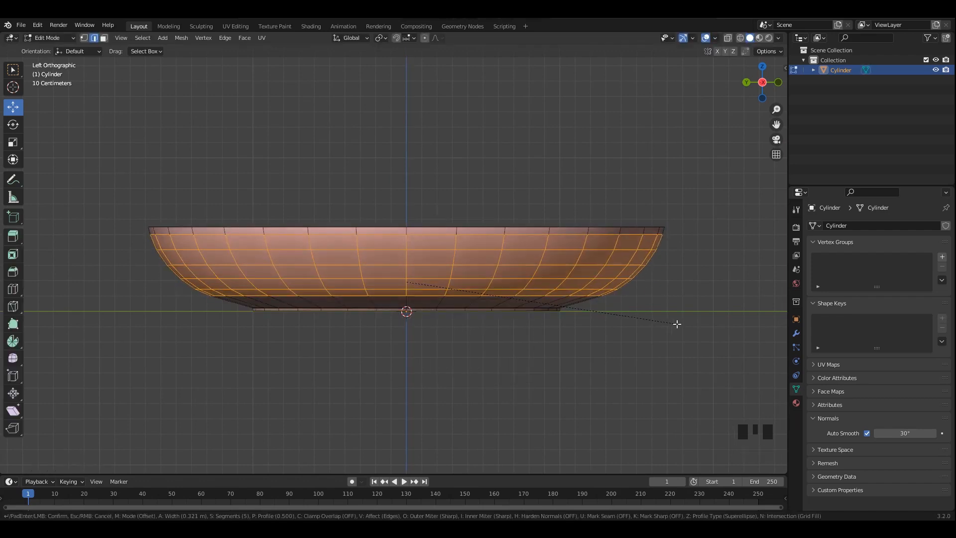
pyautogui.rightClick(676, 325)
pyautogui.rightClick(653, 319)
# - Select all pan vertices above the base using X-ray and lower them slightly along Z
pyautogui.hotkey('alt', 'z')
pyautogui.moveTo(112, 174); pyautogui.dragTo(692, 301)
pyautogui.moveTo(411, 228); pyautogui.dragTo(413, 234)
pyautogui.hotkey('alt', 'z')
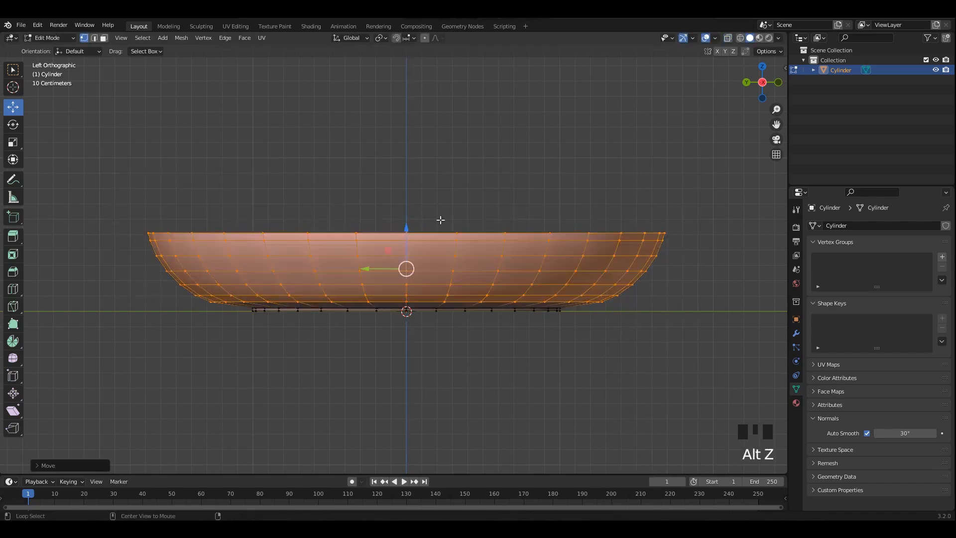
# - Select the pan's bottom face and nudge it along Z in the front view
pyautogui.press('Tab')
pyautogui.moveTo(483, 209)
pyautogui.mouseDown(button='middle')
pyautogui.moveTo(487, 274)
pyautogui.moveTo(487, 214)
pyautogui.mouseUp(button='middle')
pyautogui.scroll(2, 486, 234)
pyautogui.press('Tab')
pyautogui.click(483, 257)
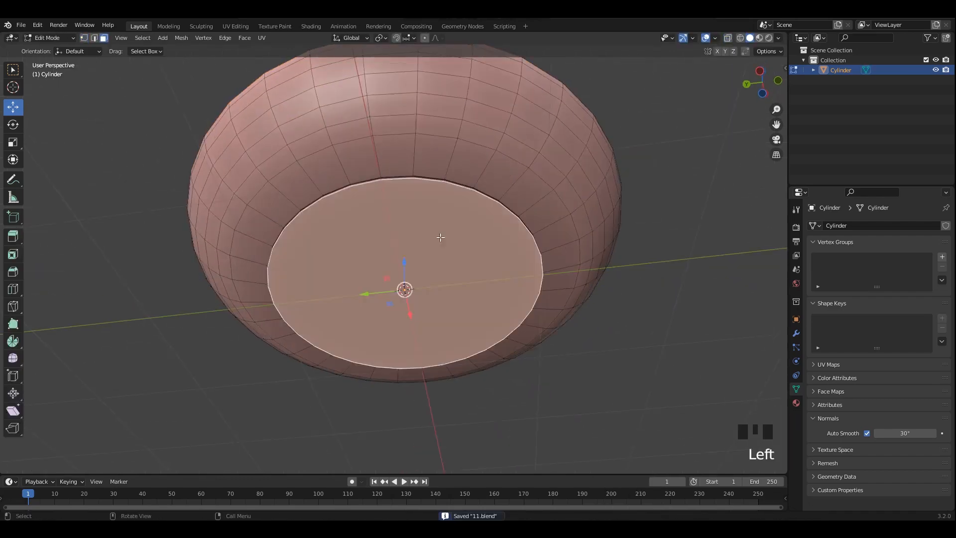
pyautogui.scroll(2, 483, 257)
pyautogui.scroll(1, 483, 258)
pyautogui.press('KP_1')
pyautogui.scroll(1, 464, 256)
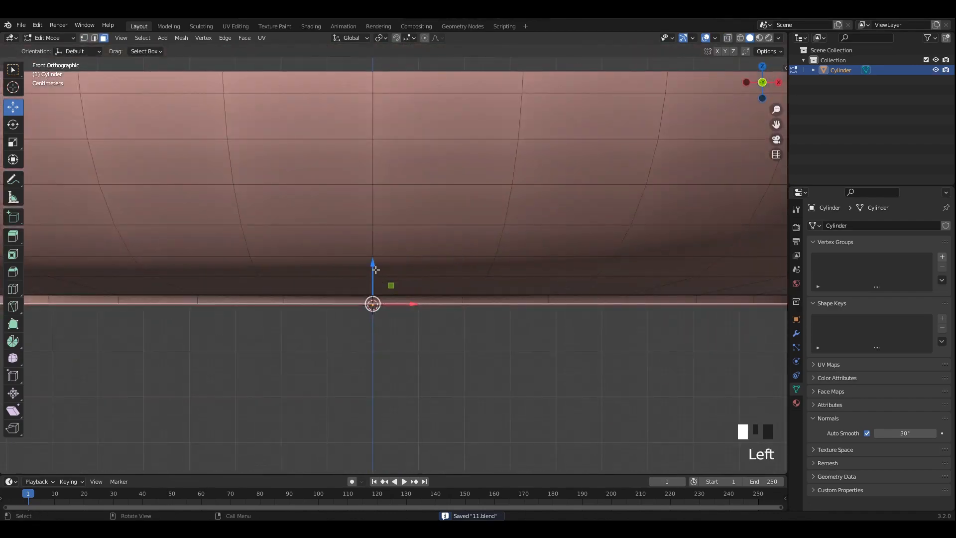
pyautogui.moveTo(400, 274); pyautogui.dragTo(400, 274)
# - Select the pan body above the base in X-ray and move it down to thin the base band
pyautogui.scroll(-4, 442, 306)
pyautogui.hotkey('alt', 'z')
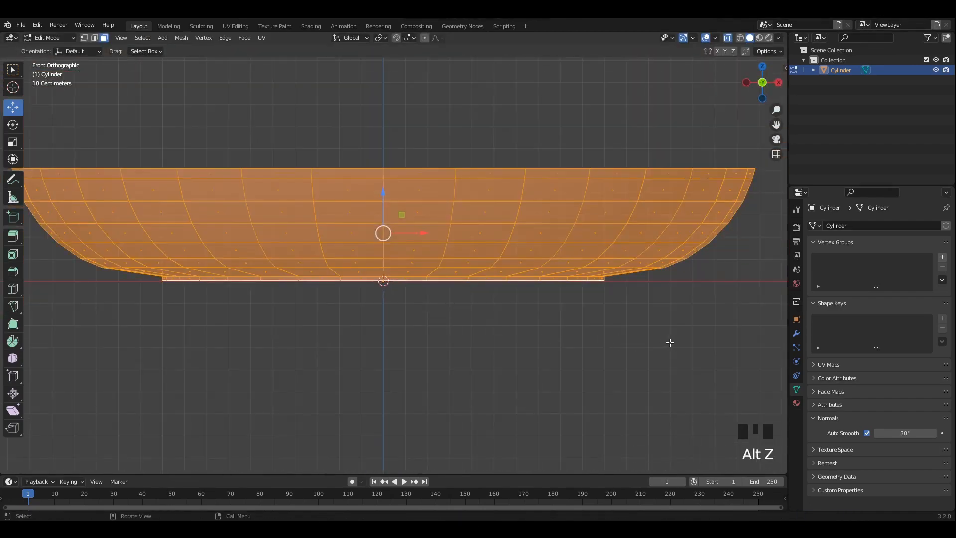
pyautogui.keyDown('ctrl'); pyautogui.moveTo(148, 282); pyautogui.dragTo(148, 282); pyautogui.keyUp('ctrl')
pyautogui.scroll(2, 484, 307)
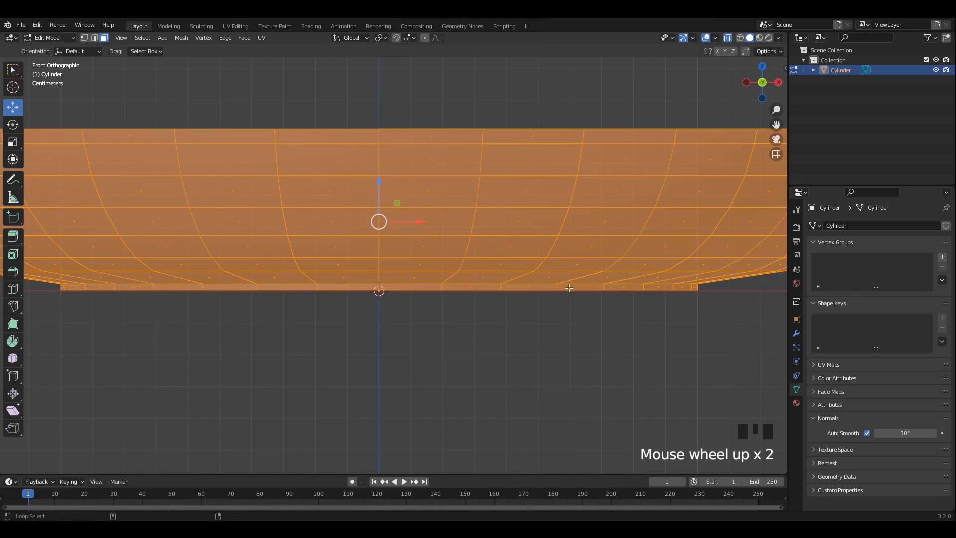
pyautogui.scroll(3, 523, 279)
pyautogui.moveTo(369, 151); pyautogui.dragTo(369, 161)
pyautogui.hotkey('alt', 'z')
pyautogui.scroll(-3, 444, 304)
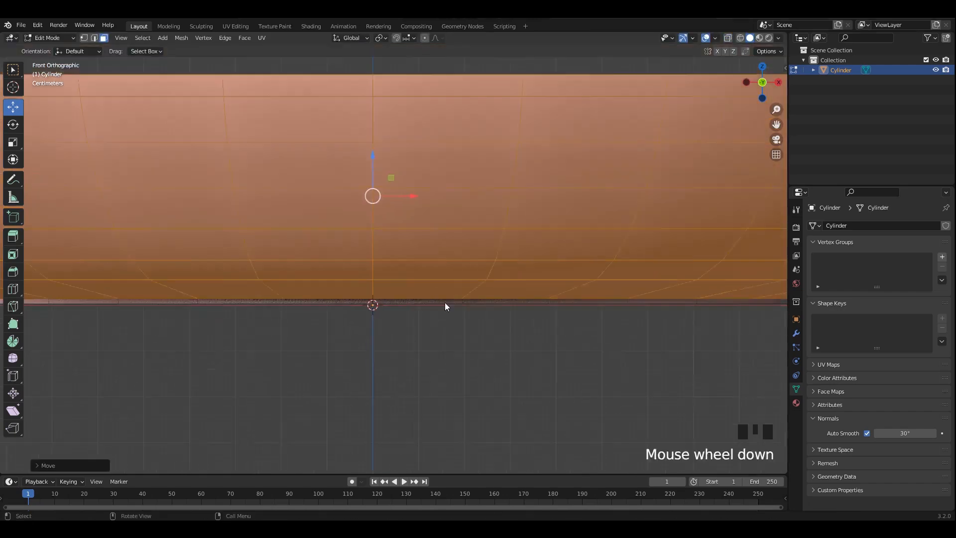
# - Scale the pan's bottom face to adjust the width of the base
pyautogui.press('Tab')
pyautogui.scroll(-3, 451, 248)
pyautogui.press('Tab')
pyautogui.moveTo(416, 280); pyautogui.dragTo(408, 232, button='middle')
pyautogui.click(423, 244)
pyautogui.press('s')
pyautogui.moveTo(613, 292); pyautogui.dragTo(577, 320, button='middle')
pyautogui.click(607, 316)
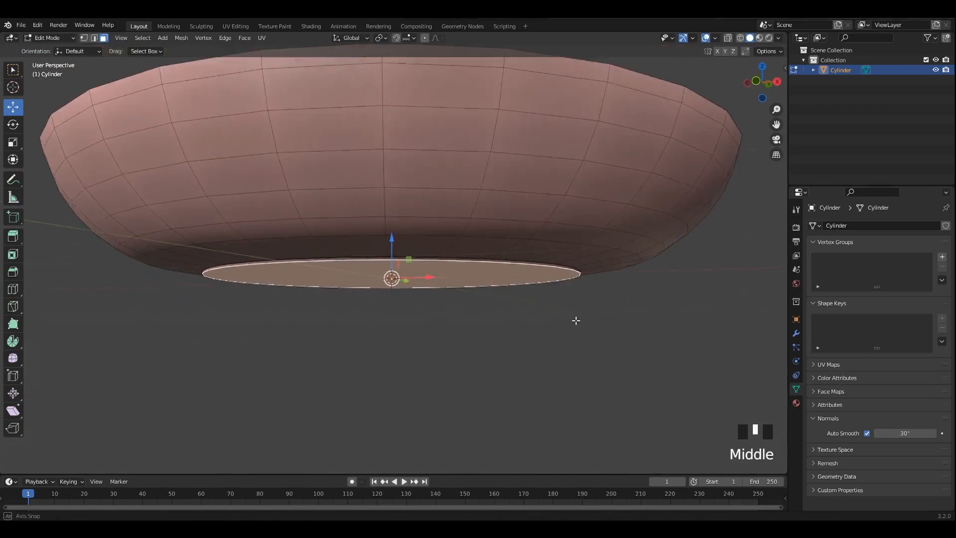
# - Select the edge loop just above the base, save the file and slide the loop slightly up the pan's side
pyautogui.scroll(1, 513, 289)
pyautogui.moveTo(513, 289); pyautogui.dragTo(512, 282, button='middle')
pyautogui.keyDown('alt'); pyautogui.moveTo(413, 258); pyautogui.dragTo(423, 276, button='middle'); pyautogui.keyUp('alt')
pyautogui.scroll(3, 427, 273)
pyautogui.press('Tab')
pyautogui.click(443, 269)
pyautogui.press('Tab')
pyautogui.press('2')
pyautogui.click(388, 233)
pyautogui.hotkey('alt', 'z')
pyautogui.hotkey('alt', 'z')
pyautogui.hotkey('alt', 'z')
pyautogui.hotkey('ctrl', 's')
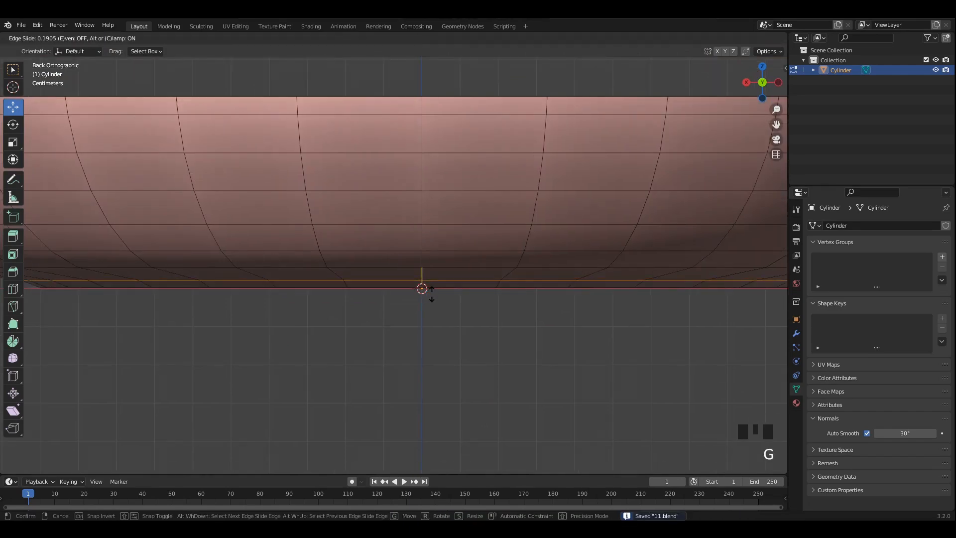
# - Scale the edge loop above the base to reshape the band around the pan's underside
pyautogui.scroll(-3, 470, 330)
pyautogui.moveTo(432, 324); pyautogui.dragTo(461, 273, button='middle')
pyautogui.press('s')
pyautogui.click(552, 330)
pyautogui.press('Tab')
pyautogui.scroll(-1, 469, 318)
# - Inset the pan's bottom face into concentric rings and merge the innermost face at its center, saving the file
pyautogui.press('Tab')
pyautogui.hotkey('alt', 'z')
pyautogui.hotkey('ctrl', 's')
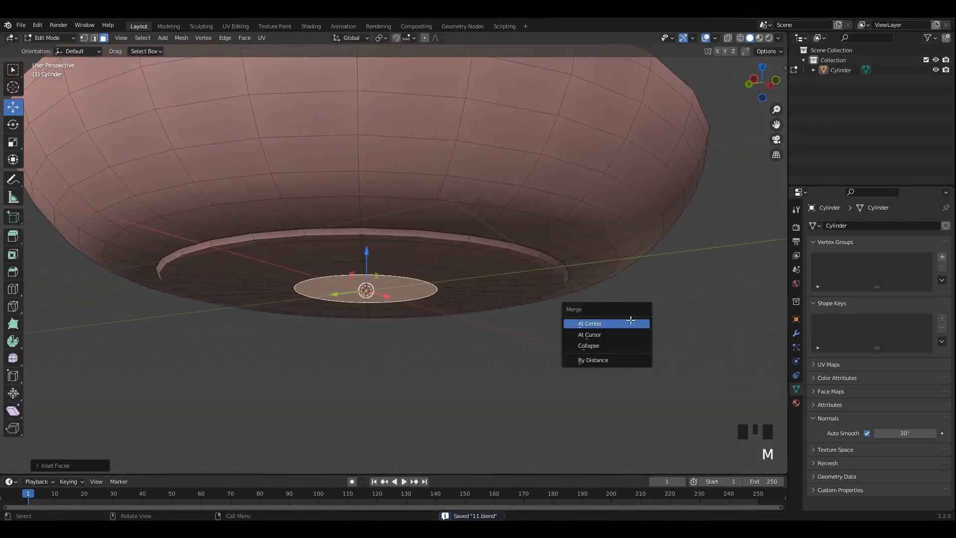
pyautogui.click(631, 321)
# - Add a Subdivision modifier with viewport level 3 to the pan body and shade it smooth
pyautogui.press('q')
pyautogui.scroll(-1, 478, 249)
pyautogui.click(456, 201)
pyautogui.hotkey('ctrl', 'a')
pyautogui.moveTo(480, 231); pyautogui.dragTo(426, 266, button='middle')
pyautogui.click(456, 201)
pyautogui.hotkey('ctrl', '1')
pyautogui.rightClick(457, 208)
pyautogui.click(483, 205)
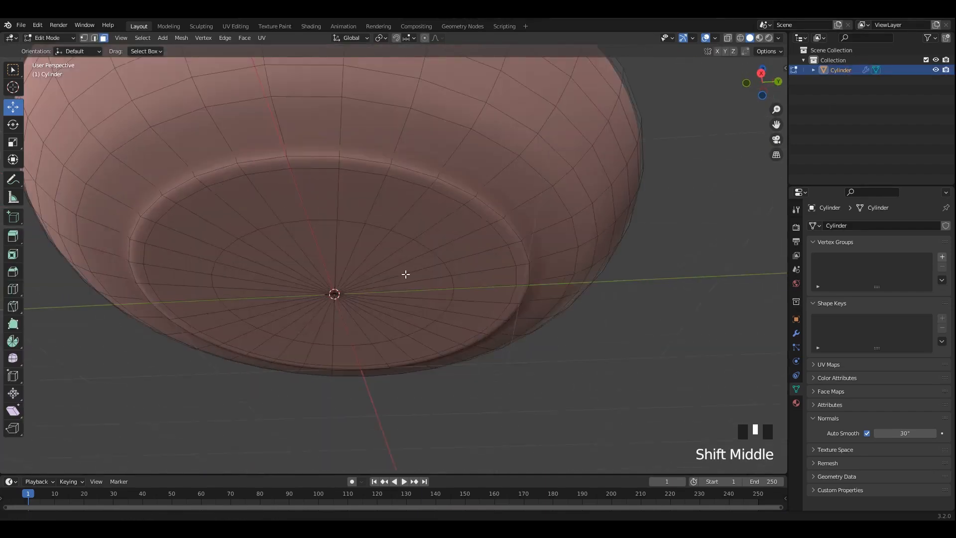
# - Turn off the Subdivision modifier's display in Edit Mode
pyautogui.keyDown('shift'); pyautogui.moveTo(406, 274); pyautogui.dragTo(321, 301, button='middle'); pyautogui.keyUp('shift')
pyautogui.click(796, 333)
pyautogui.click(891, 242)
# - Examine the rim of the pan's base up close with and without the subdivision smoothing
pyautogui.moveTo(518, 224); pyautogui.dragTo(485, 220, button='middle')
pyautogui.keyDown('shift'); pyautogui.moveTo(485, 219); pyautogui.dragTo(483, 213, button='middle'); pyautogui.keyUp('shift')
pyautogui.scroll(2, 482, 214)
pyautogui.keyDown('shift'); pyautogui.moveTo(409, 258); pyautogui.dragTo(492, 228, button='middle'); pyautogui.keyUp('shift')
pyautogui.press('Tab')
pyautogui.press('Tab')
pyautogui.press('Tab')
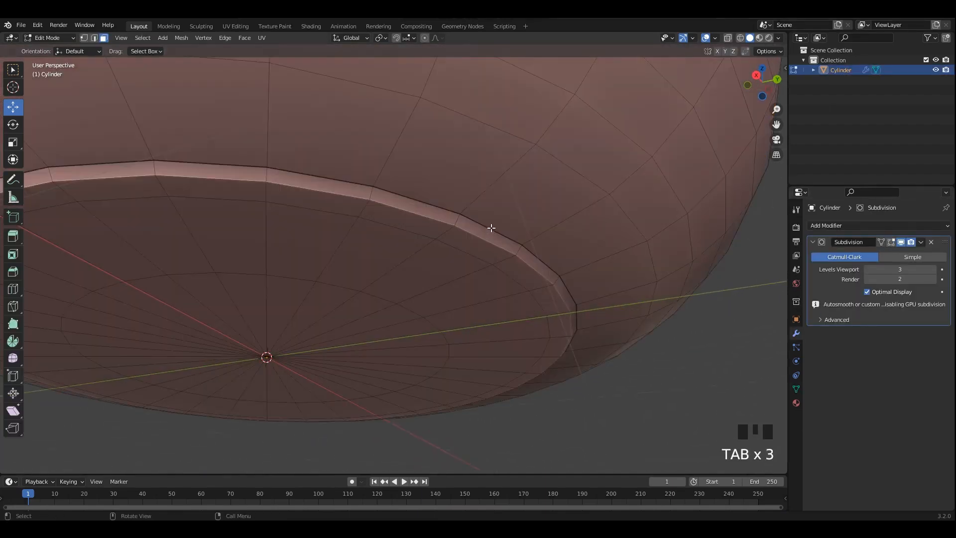
pyautogui.click(484, 226)
pyautogui.press('Tab')
pyautogui.press('Tab')
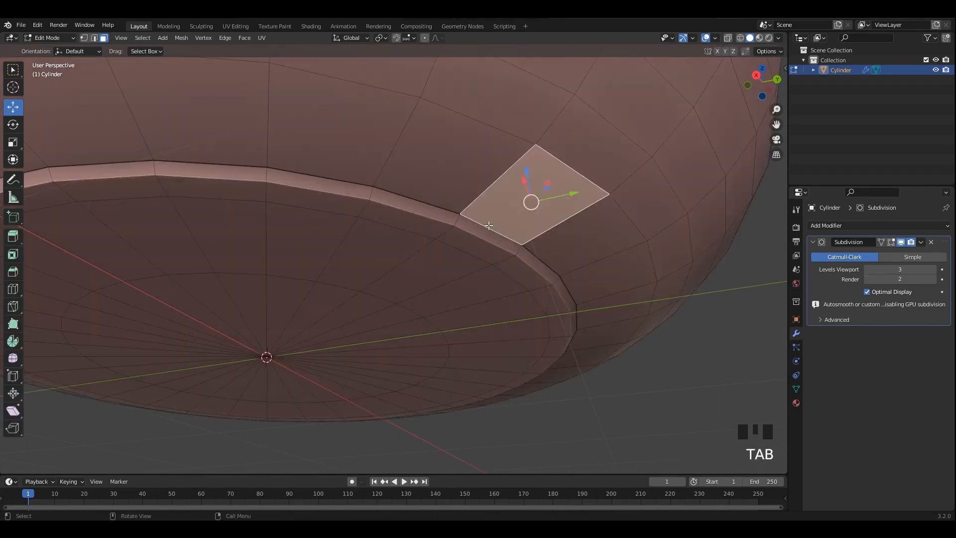
# - Select both edge loops bordering the narrow step around the pan's base and save the file
pyautogui.scroll(1, 489, 224)
pyautogui.press('2')
pyautogui.click(501, 223)
pyautogui.keyDown('alt'); pyautogui.keyDown('shift'); pyautogui.click(497, 226); pyautogui.keyUp('shift'); pyautogui.keyUp('alt')
pyautogui.keyDown('shift'); pyautogui.moveTo(496, 226); pyautogui.dragTo(402, 239, button='middle'); pyautogui.keyUp('shift')
pyautogui.hotkey('ctrl', 's')
# - Try beveling the two selected base-rim edge loops and check the smoothed result
pyautogui.hotkey('ctrl', 'b')
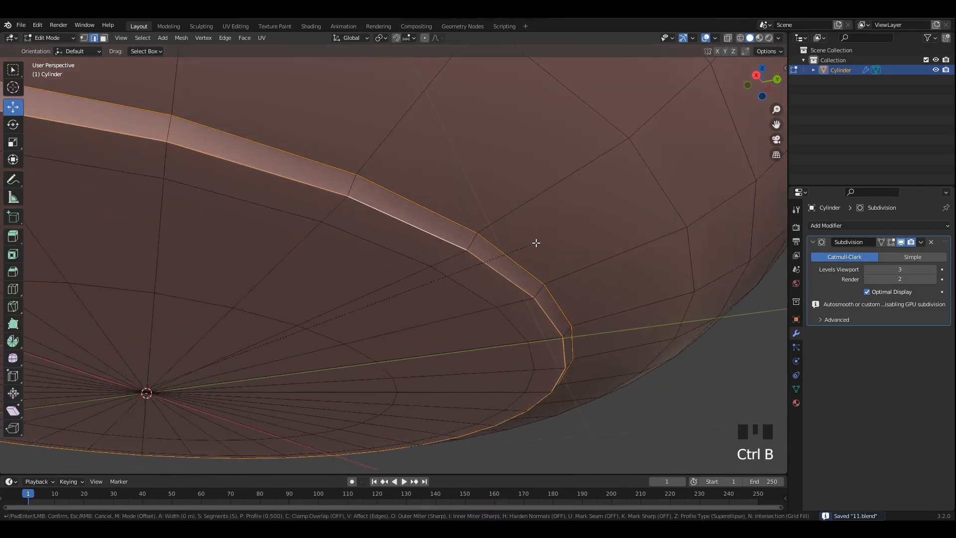
pyautogui.click(551, 237)
pyautogui.scroll(-4, 551, 236)
pyautogui.press('Tab')
pyautogui.click(629, 310)
pyautogui.scroll(3, 497, 274)
pyautogui.keyDown('alt'); pyautogui.moveTo(628, 310); pyautogui.dragTo(521, 240, button='middle'); pyautogui.keyUp('alt')
pyautogui.scroll(-1, 521, 240)
pyautogui.press('Tab')
pyautogui.hotkey('ctrl', 'z')
pyautogui.hotkey('ctrl', 'z')
pyautogui.hotkey('ctrl', 'z')
pyautogui.hotkey('ctrl', 'z')
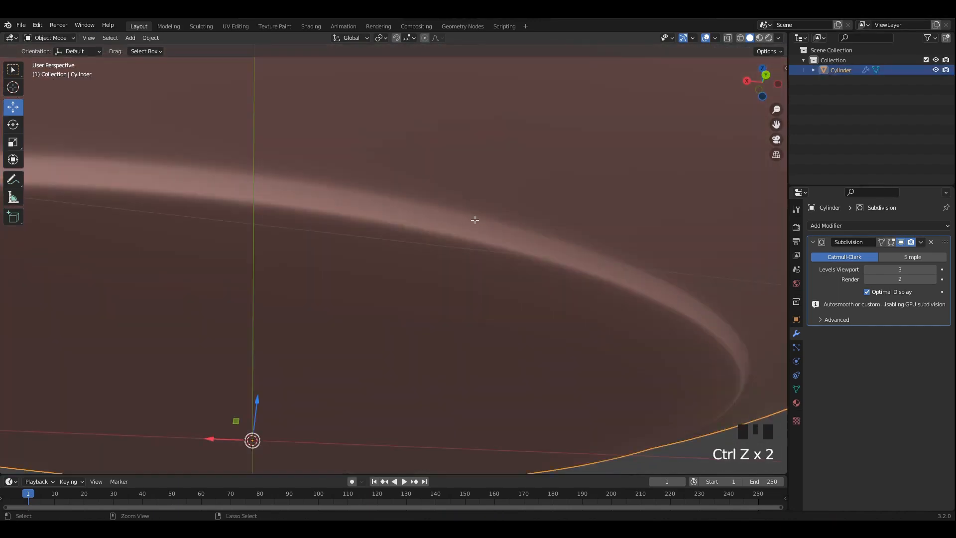
# - Bevel both edge loops around the pan's base into narrow bands, check the smoothed shape and save the file
pyautogui.hotkey('ctrl', 'b')
pyautogui.click(539, 230)
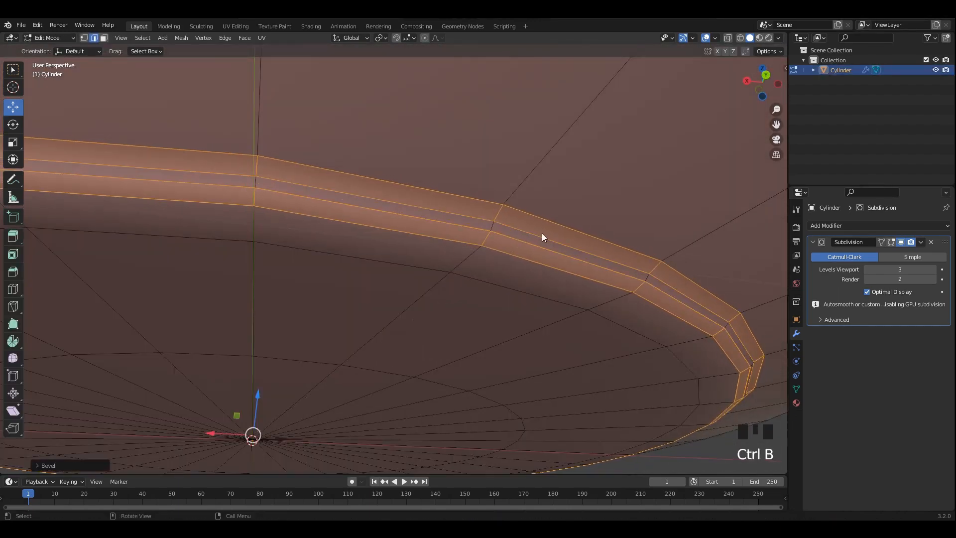
pyautogui.press('Tab')
pyautogui.scroll(-4, 572, 262)
pyautogui.keyDown('alt'); pyautogui.moveTo(572, 261); pyautogui.dragTo(426, 227, button='middle'); pyautogui.keyUp('alt')
pyautogui.click(645, 345)
pyautogui.hotkey('ctrl', 's')
# - Apply the pan's object transforms in Object Mode and save the file
pyautogui.press('Tab')
pyautogui.scroll(2, 484, 259)
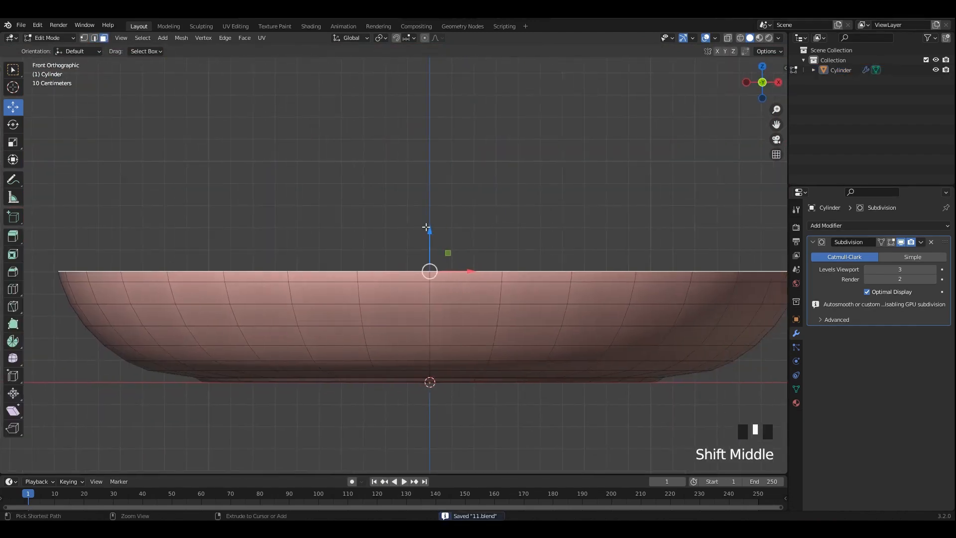
pyautogui.press('Tab')
pyautogui.click(484, 299)
pyautogui.hotkey('ctrl', 'a')
pyautogui.click(484, 299)
pyautogui.keyDown('shift'); pyautogui.moveTo(505, 279); pyautogui.dragTo(421, 287, button='middle'); pyautogui.keyUp('shift')
pyautogui.press('Tab')
pyautogui.hotkey('ctrl', 's')
# - Extrude the pan's top face straight upward to add a short band of faces around the rim
pyautogui.scroll(-2, 430, 305)
pyautogui.scroll(6, 418, 280)
pyautogui.hotkey('alt', 'z')
pyautogui.hotkey('ctrl', 's')
pyautogui.scroll(-2, 414, 235)
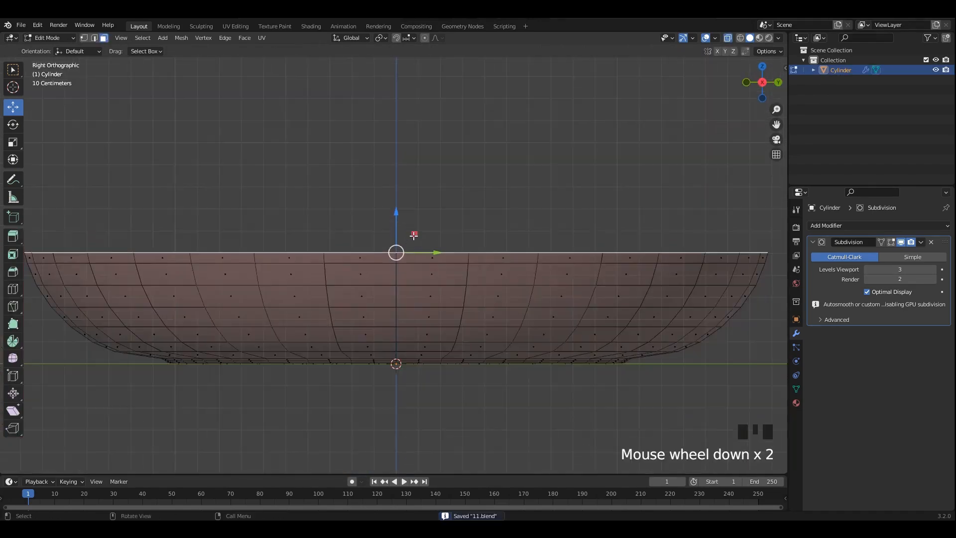
pyautogui.scroll(-2, 414, 235)
pyautogui.keyDown('shift'); pyautogui.moveTo(394, 214); pyautogui.dragTo(394, 217, button='middle'); pyautogui.keyUp('shift')
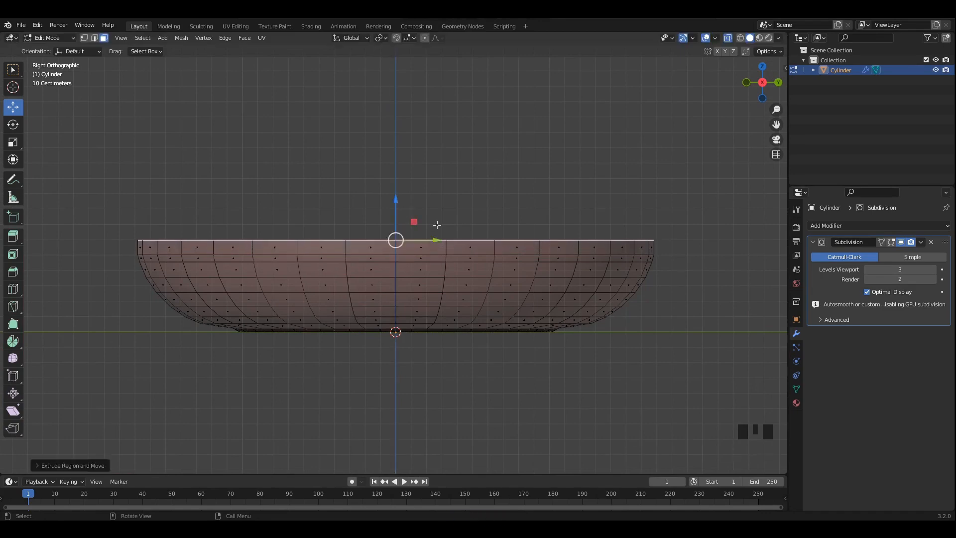
# - Delete the pan's top face to open the body and save the file
pyautogui.hotkey('alt', 'z')
pyautogui.moveTo(437, 225); pyautogui.dragTo(498, 264, button='middle')
pyautogui.press('x')
pyautogui.click(435, 262)
pyautogui.hotkey('ctrl', 'z')
pyautogui.press('x')
pyautogui.click(434, 262)
pyautogui.scroll(5, 572, 267)
pyautogui.hotkey('ctrl', 's')
# - Extrude the uppermost ring of side faces outward along its normals to form a protruding rim
pyautogui.hotkey('alt', 'z')
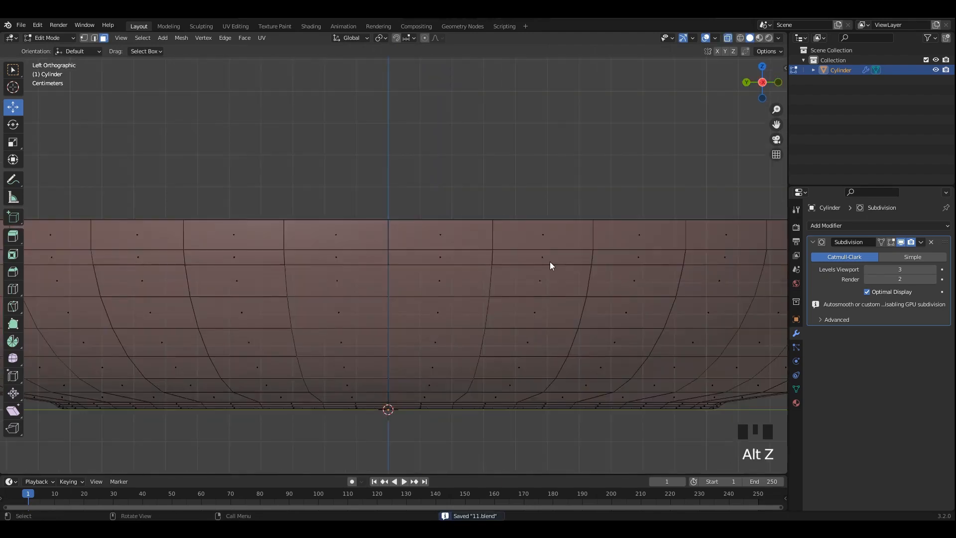
pyautogui.hotkey('ctrl', 'z')
pyautogui.press('Tab')
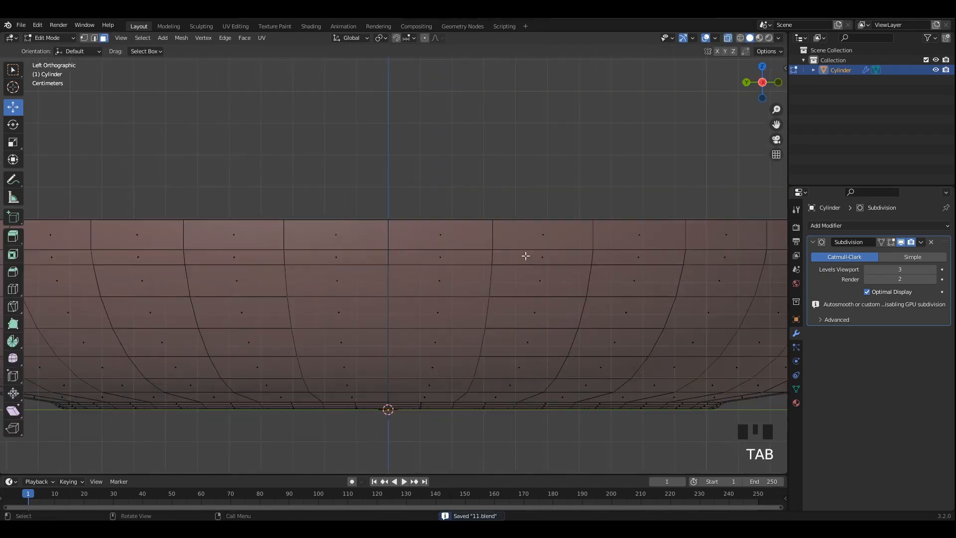
pyautogui.keyDown('alt'); pyautogui.keyDown('shift'); pyautogui.click(495, 233); pyautogui.keyUp('shift'); pyautogui.keyUp('alt')
pyautogui.hotkey('alt', 'z')
pyautogui.keyDown('shift'); pyautogui.scroll(-3, 494, 234); pyautogui.keyUp('shift')
pyautogui.hotkey('ctrl', 's')
pyautogui.moveTo(498, 256); pyautogui.dragTo(526, 269, button='middle')
pyautogui.scroll(-3, 501, 254)
pyautogui.scroll(-5, 500, 254)
pyautogui.hotkey('alt', 's')
pyautogui.click(524, 262)
# - Adjust the protruding rim faces' offset along their normals and check the smoothed result
pyautogui.scroll(2, 509, 247)
pyautogui.scroll(3, 575, 261)
pyautogui.hotkey('alt', 's')
pyautogui.click(568, 270)
pyautogui.press('Tab')
pyautogui.press('Tab')
# - Edge-slide the loop along the lower outer edge of the protruding rim to refine the ledge beneath it
pyautogui.hotkey('alt', 'z')
pyautogui.click(520, 281)
pyautogui.hotkey('alt', 'z')
pyautogui.keyDown('shift'); pyautogui.moveTo(499, 301); pyautogui.dragTo(551, 253, button='middle'); pyautogui.keyUp('shift')
pyautogui.keyDown('alt'); pyautogui.click(509, 273); pyautogui.keyUp('alt')
pyautogui.hotkey('alt', 'z')
pyautogui.hotkey('alt', 'z')
pyautogui.hotkey('alt', 'z')
pyautogui.hotkey('alt', 'z')
pyautogui.hotkey('alt', 'z')
pyautogui.hotkey('alt', 'z')
pyautogui.hotkey('alt', 'z')
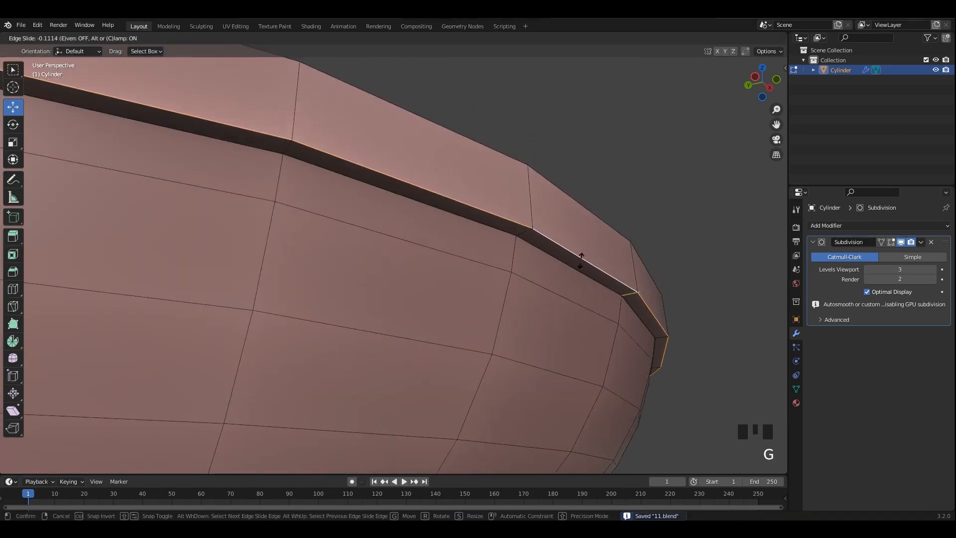
pyautogui.click(567, 264)
# - Examine the smoothed pan from the side and inside, saving the file
pyautogui.press('Tab')
pyautogui.scroll(-5, 614, 219)
pyautogui.keyDown('shift'); pyautogui.moveTo(614, 218); pyautogui.dragTo(540, 255, button='middle'); pyautogui.keyUp('shift')
pyautogui.press('KP_3')
pyautogui.hotkey('ctrl', 's')
pyautogui.scroll(3, 548, 240)
pyautogui.click(540, 255)
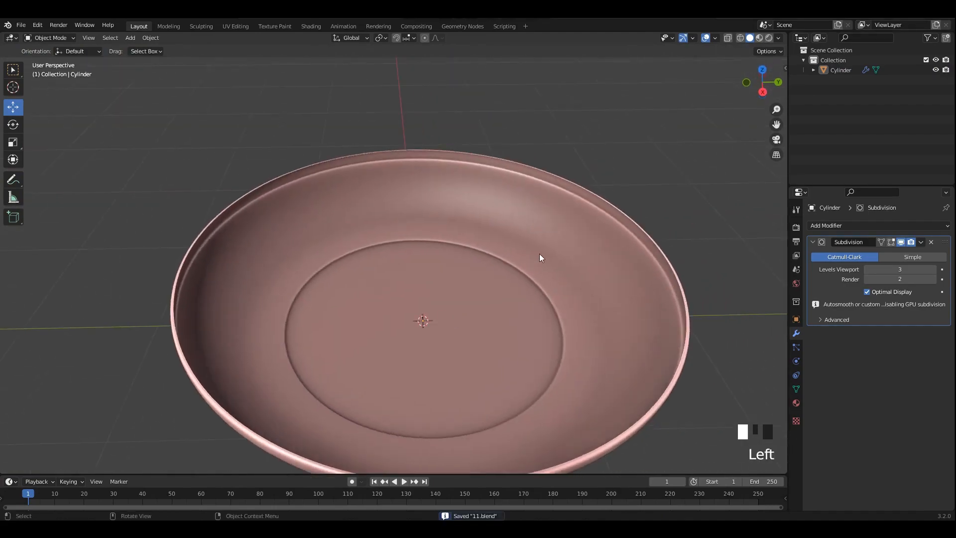
# - Bridge the rim's inner top edge loop to the body's open inner edge loop to close the gap inside the rim
pyautogui.press('Tab')
pyautogui.scroll(3, 513, 234)
pyautogui.scroll(2, 485, 209)
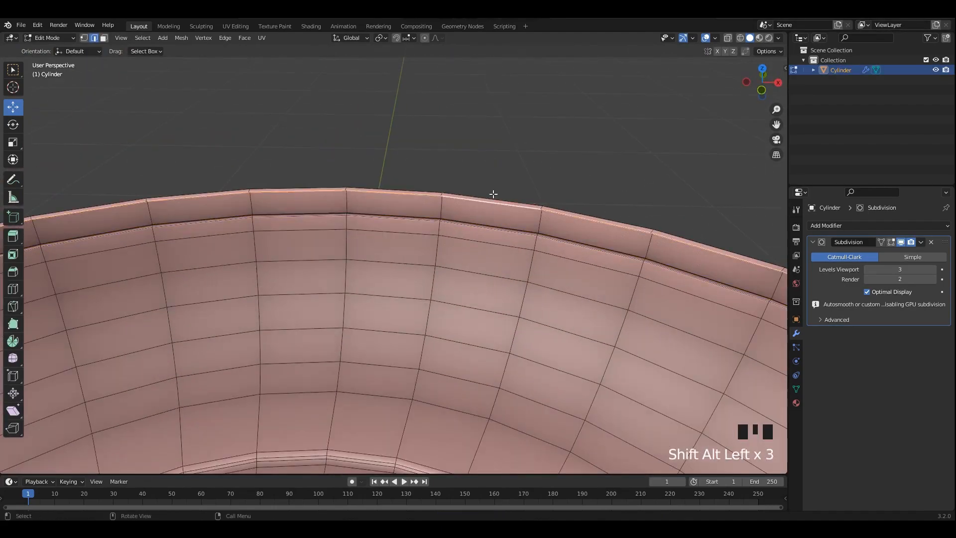
pyautogui.scroll(-8, 493, 194)
pyautogui.moveTo(494, 195); pyautogui.dragTo(598, 187, button='middle')
pyautogui.scroll(4, 498, 209)
pyautogui.keyDown('shift'); pyautogui.moveTo(199, 214); pyautogui.dragTo(319, 254, button='middle'); pyautogui.keyUp('shift')
pyautogui.moveTo(319, 254); pyautogui.dragTo(319, 279, button='middle')
pyautogui.scroll(5, 319, 280)
pyautogui.scroll(3, 299, 272)
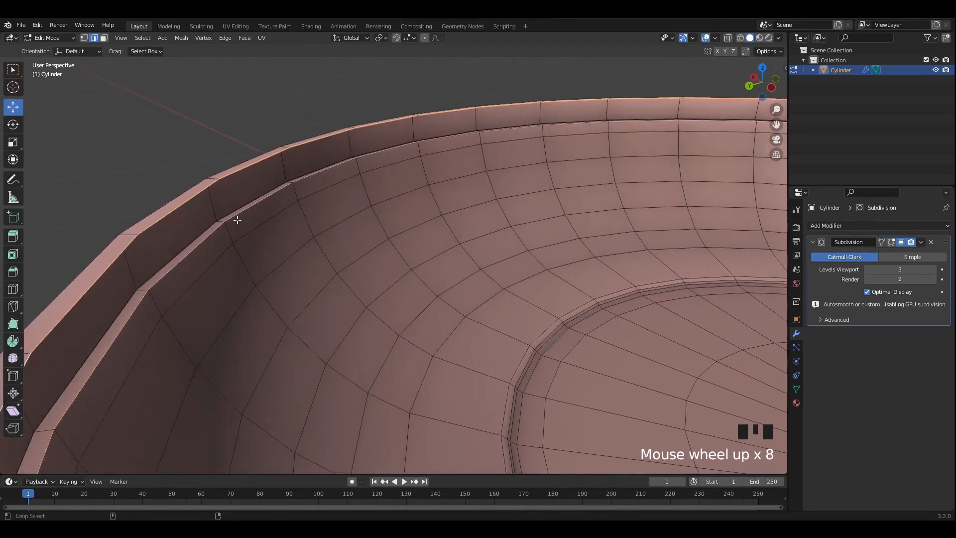
pyautogui.press('f')
pyautogui.hotkey('ctrl', 'z')
pyautogui.rightClick(242, 199)
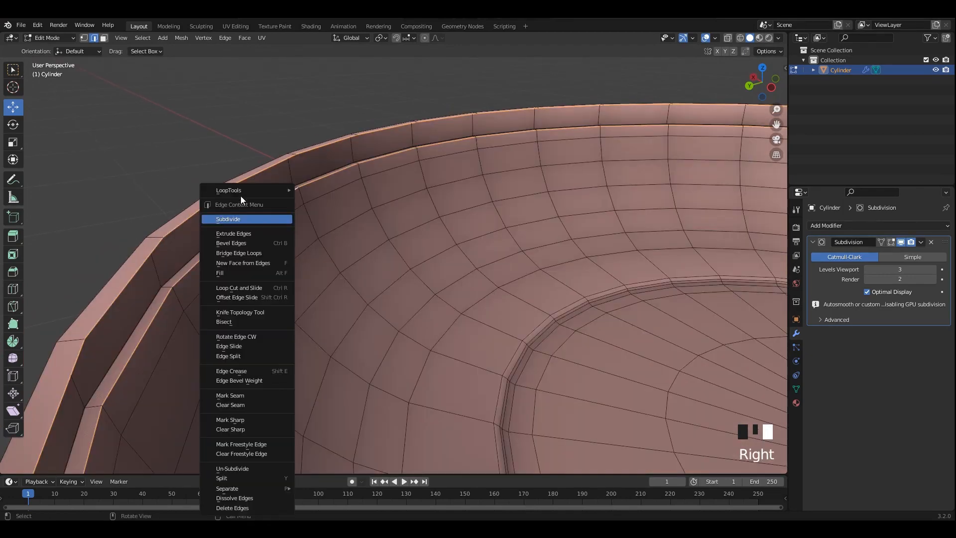
pyautogui.click(314, 197)
pyautogui.press('Tab')
pyautogui.scroll(-4, 306, 194)
pyautogui.moveTo(306, 193); pyautogui.dragTo(528, 252, button='middle')
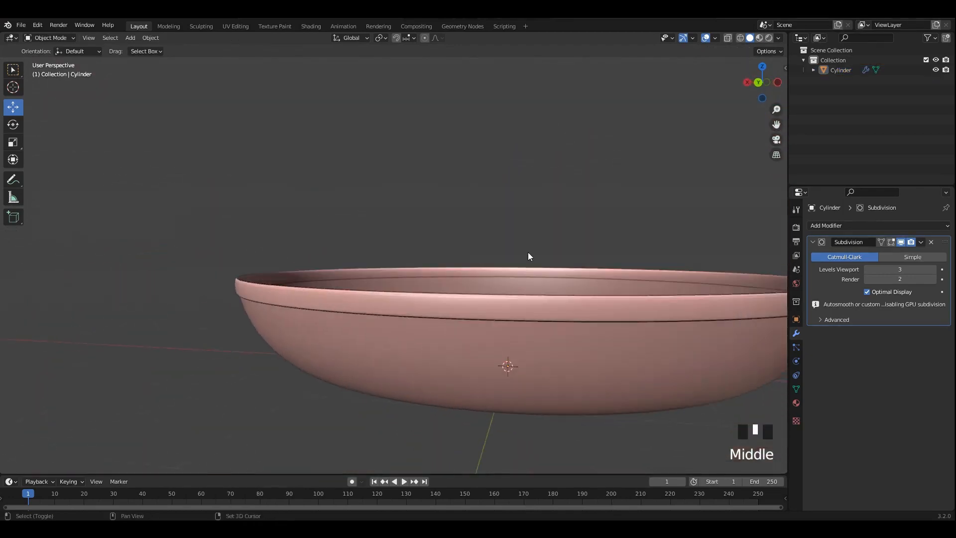
# - Scale the edge loop where the inner wall meets the rim, check the smoothed pan and save the file
pyautogui.scroll(2, 375, 296)
pyautogui.press('Tab')
pyautogui.scroll(2, 375, 296)
pyautogui.click(422, 307)
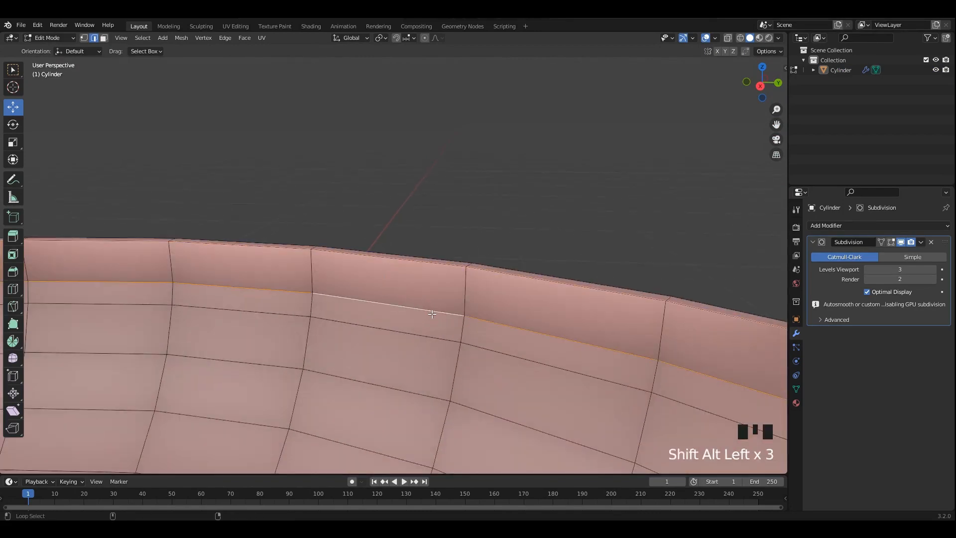
pyautogui.press('s')
pyautogui.scroll(-1, 483, 316)
pyautogui.press('s')
pyautogui.click(500, 317)
pyautogui.press('Tab')
pyautogui.scroll(-3, 516, 237)
pyautogui.moveTo(512, 238); pyautogui.dragTo(436, 266, button='middle')
pyautogui.hotkey('ctrl', 's')
# - Scale the rim's top inner edge loop slightly inward to thicken the rim, and apply the pan's object transforms
pyautogui.press('Tab')
pyautogui.scroll(2, 513, 279)
pyautogui.moveTo(513, 279); pyautogui.dragTo(502, 292, button='middle')
pyautogui.click(554, 240)
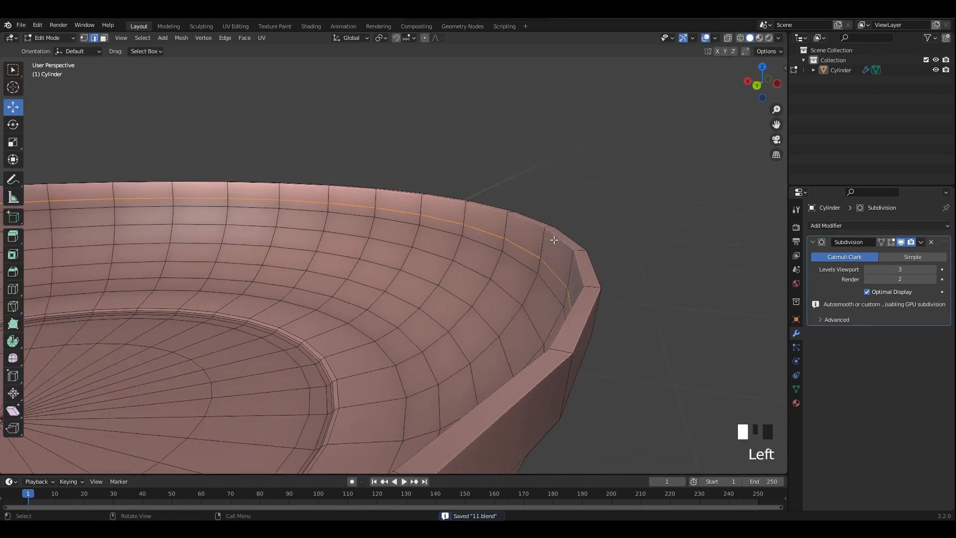
pyautogui.press('s')
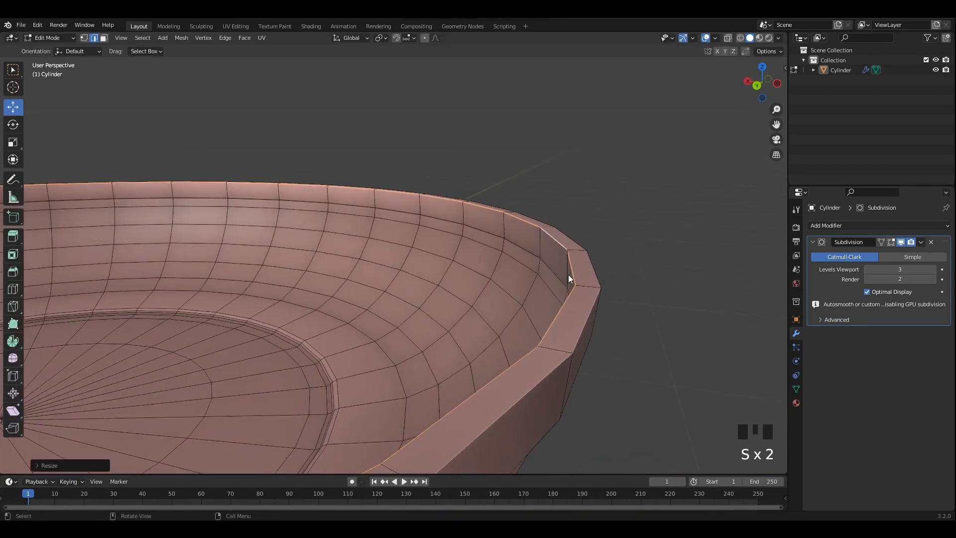
pyautogui.press('Tab')
pyautogui.keyDown('shift'); pyautogui.moveTo(571, 279); pyautogui.dragTo(518, 249, button='middle'); pyautogui.keyUp('shift')
pyautogui.hotkey('ctrl', 'a')
pyautogui.click(581, 279)
# - Bevel the edge loops along the top of the rim and check the smoothed result
pyautogui.press('Tab')
pyautogui.keyDown('alt'); pyautogui.keyDown('shift'); pyautogui.click(575, 267); pyautogui.keyUp('shift'); pyautogui.keyUp('alt')
pyautogui.scroll(-5, 576, 267)
pyautogui.scroll(2, 498, 254)
pyautogui.scroll(3, 479, 254)
pyautogui.moveTo(498, 284); pyautogui.dragTo(593, 264, button='middle')
pyautogui.keyDown('shift'); pyautogui.moveTo(593, 264); pyautogui.dragTo(593, 285, button='middle'); pyautogui.keyUp('shift')
pyautogui.scroll(3, 569, 246)
pyautogui.hotkey('ctrl', 'b')
pyautogui.click(578, 206)
pyautogui.scroll(-6, 573, 214)
pyautogui.press('Tab')
# - Reapply the pan's object transforms, view the rim from the front and save the file
pyautogui.press('`')
pyautogui.click(535, 244)
pyautogui.hotkey('ctrl', 'a')
pyautogui.click(512, 238)
pyautogui.scroll(3, 440, 269)
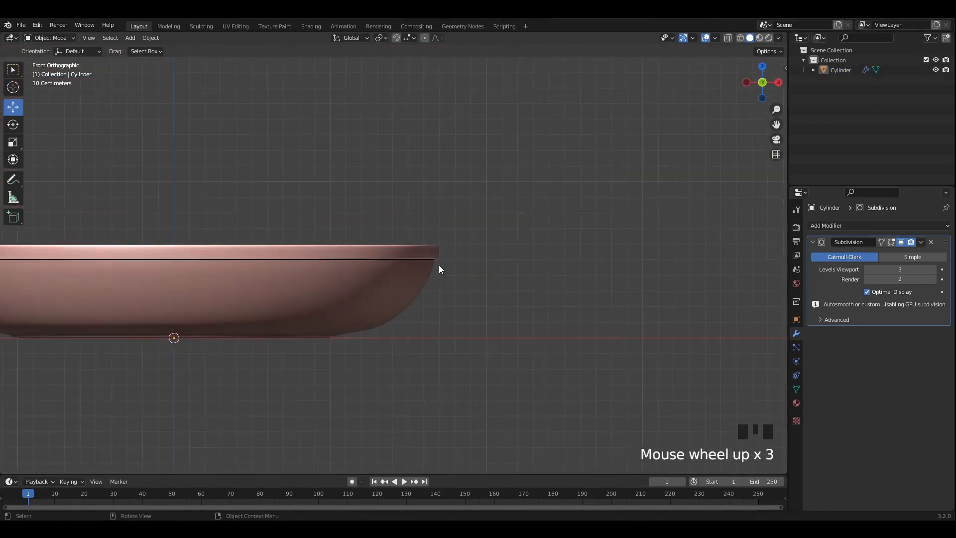
pyautogui.hotkey('ctrl', 's')
# - Add a centered edge loop around the outer face of the rim
pyautogui.moveTo(440, 269); pyautogui.dragTo(494, 289, button='middle')
pyautogui.press('Tab')
pyautogui.click(477, 272)
pyautogui.rightClick(477, 272)
# - Fatten the rim's middle edge loop outward along its normals to round the outer face, and check the smoothed pan
pyautogui.press('`')
pyautogui.click(518, 275)
pyautogui.hotkey('alt', 'z')
pyautogui.hotkey('alt', 's')
pyautogui.hotkey('alt', 'z')
pyautogui.keyDown('shift'); pyautogui.moveTo(494, 289); pyautogui.dragTo(486, 280, button='middle'); pyautogui.keyUp('shift')
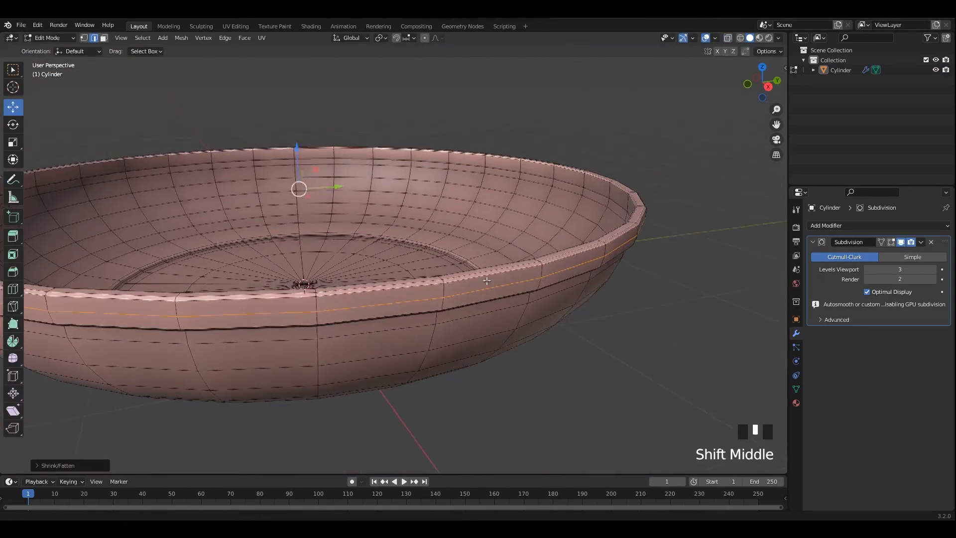
pyautogui.hotkey('alt', 's')
pyautogui.click(505, 282)
pyautogui.press('Tab')
pyautogui.scroll(-3, 557, 281)
pyautogui.moveTo(557, 281); pyautogui.dragTo(545, 218, button='middle')
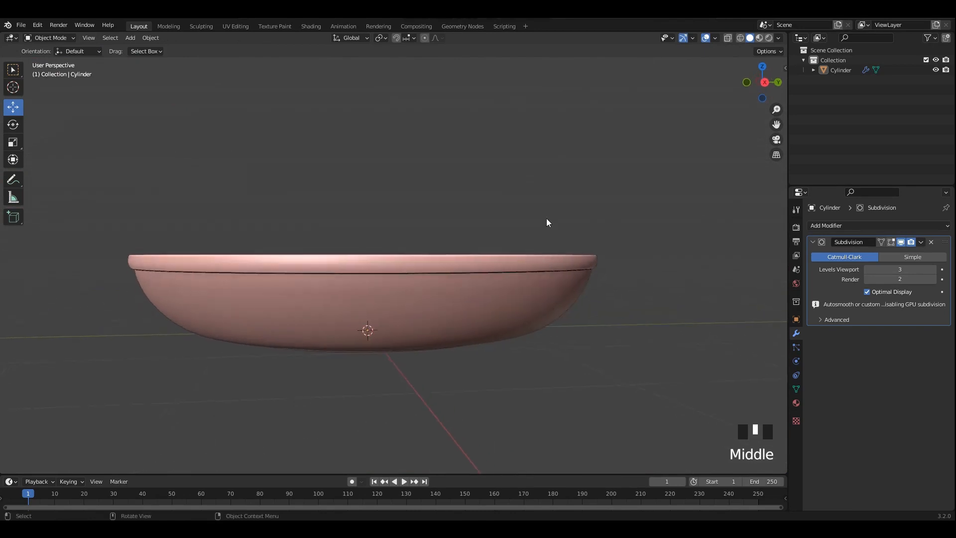
# - Scale the edge loop on the underside of the pan's rim slightly to reshape its lower edge
pyautogui.scroll(1, 559, 257)
pyautogui.keyDown('shift'); pyautogui.moveTo(559, 257); pyautogui.dragTo(560, 253, button='middle'); pyautogui.keyUp('shift')
pyautogui.scroll(4, 560, 254)
pyautogui.press('Tab')
pyautogui.keyDown('shift'); pyautogui.moveTo(502, 249); pyautogui.dragTo(529, 264, button='middle'); pyautogui.keyUp('shift')
pyautogui.press('s')
pyautogui.rightClick(614, 301)
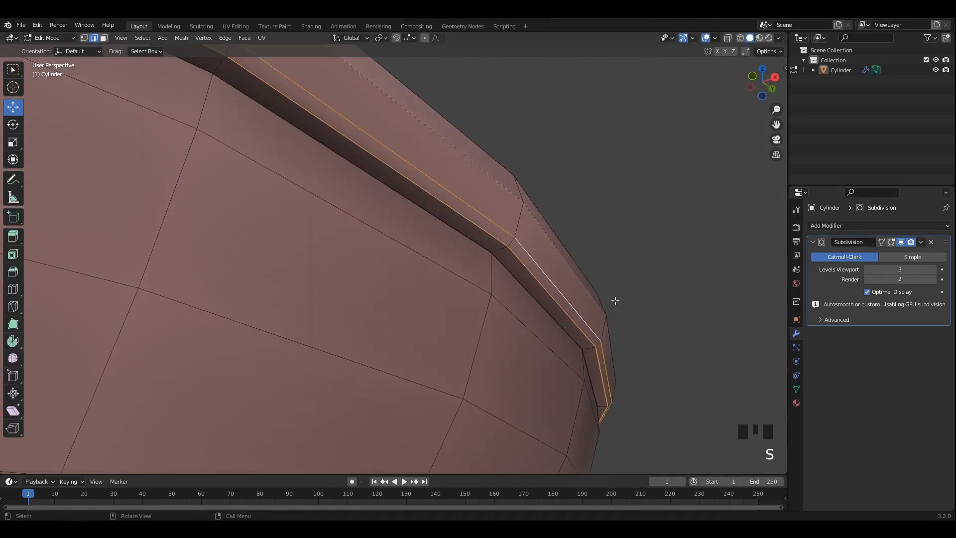
pyautogui.press('s')
pyautogui.rightClick(543, 283)
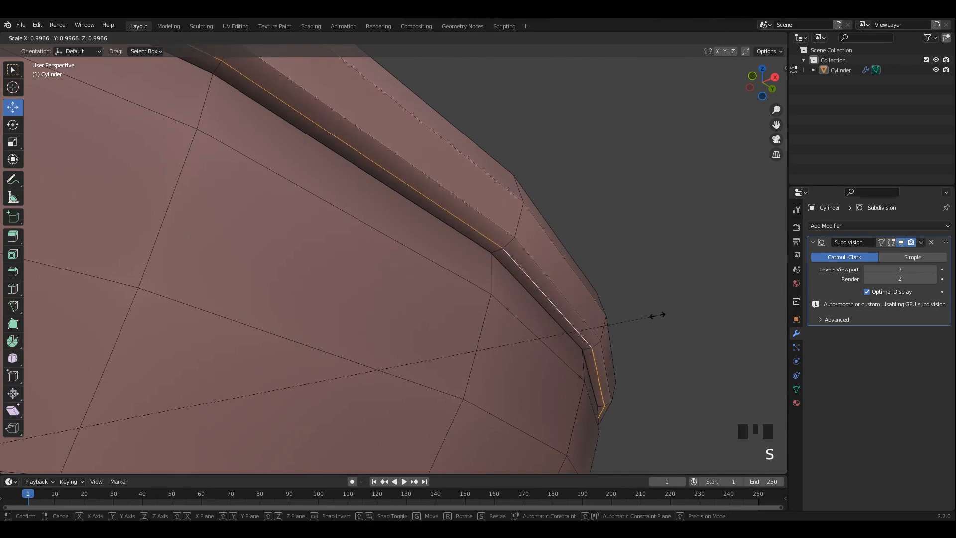
pyautogui.press('s')
pyautogui.click(699, 328)
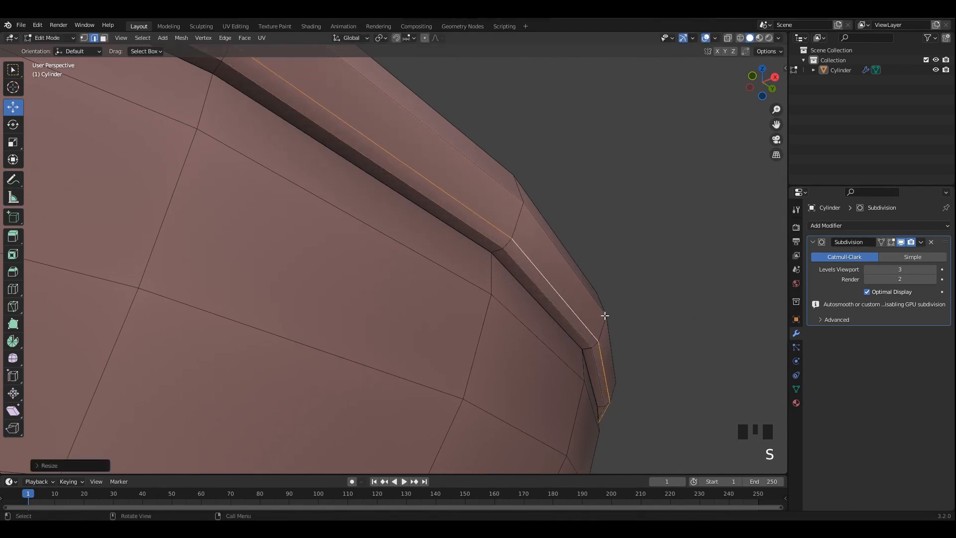
# - Save the file, and slide and slightly shrink the middle edge loop on the rim's outer face
pyautogui.press('KP_3')
pyautogui.keyDown('shift'); pyautogui.moveTo(605, 315); pyautogui.dragTo(536, 299, button='middle'); pyautogui.keyUp('shift')
pyautogui.hotkey('ctrl', 's')
pyautogui.moveTo(463, 314); pyautogui.dragTo(529, 297, button='middle')
pyautogui.press('g')
pyautogui.press('g')
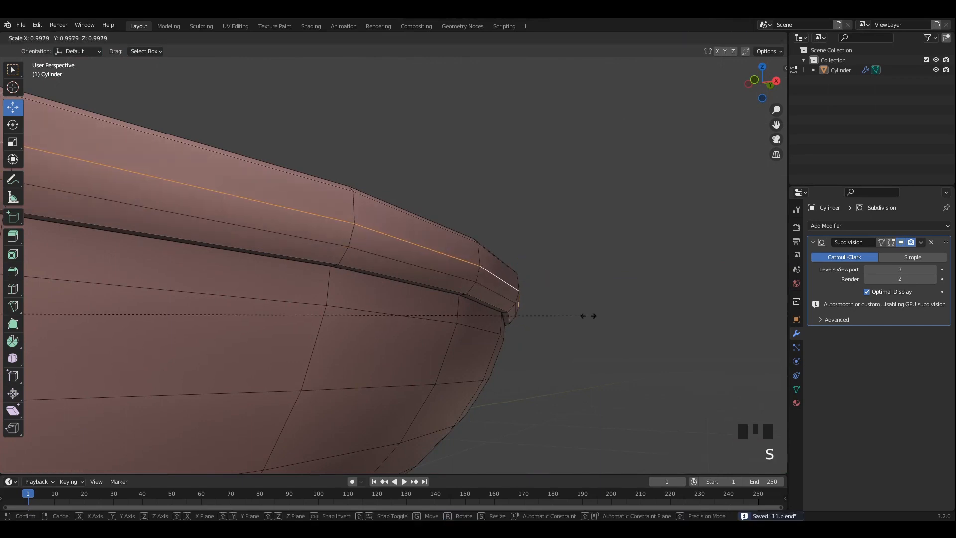
pyautogui.click(497, 294)
# - Check the smoothed rim around the whole pan and save the file
pyautogui.press('Tab')
pyautogui.scroll(-4, 576, 293)
pyautogui.keyDown('alt'); pyautogui.moveTo(576, 293); pyautogui.dragTo(449, 264, button='middle'); pyautogui.keyUp('alt')
pyautogui.click(470, 243)
pyautogui.moveTo(475, 239); pyautogui.dragTo(518, 272, button='middle')
pyautogui.click(419, 208)
pyautogui.press('KP_Decimal')
pyautogui.hotkey('ctrl', 's')
# - Add a cube mesh and show it see-through from the front
pyautogui.hotkey('shift', 'a')
pyautogui.click(470, 204)
pyautogui.press('`')
pyautogui.hotkey('alt', 'z')
pyautogui.moveTo(414, 271); pyautogui.dragTo(423, 201)
pyautogui.scroll(2, 349, 259)
pyautogui.hotkey('ctrl', 'a')
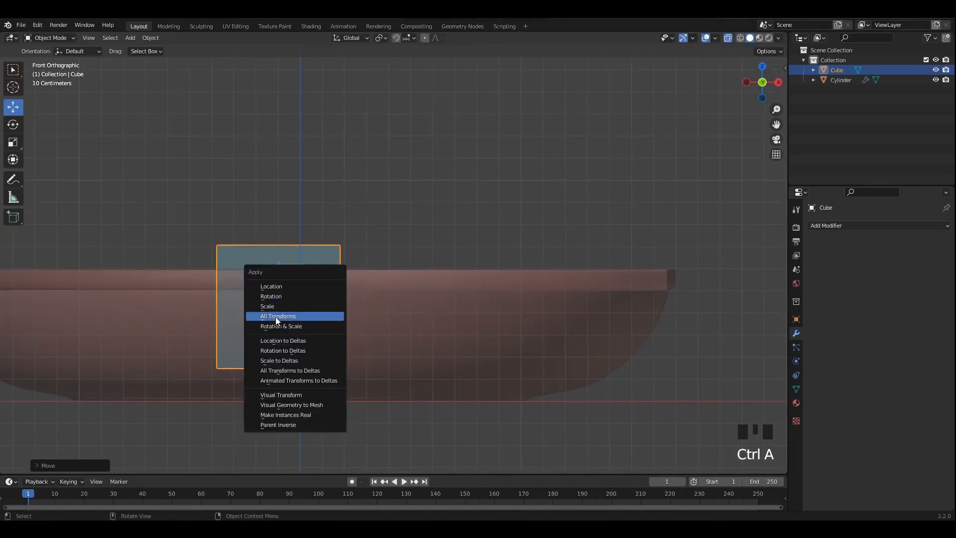
pyautogui.click(277, 317)
pyautogui.hotkey('ctrl', 'z')
# - Move the cube's whole mesh up and off-centre along X in edit mode, and apply all its object transforms
pyautogui.press('Tab')
pyautogui.press('a')
pyautogui.moveTo(301, 399); pyautogui.dragTo(387, 298)
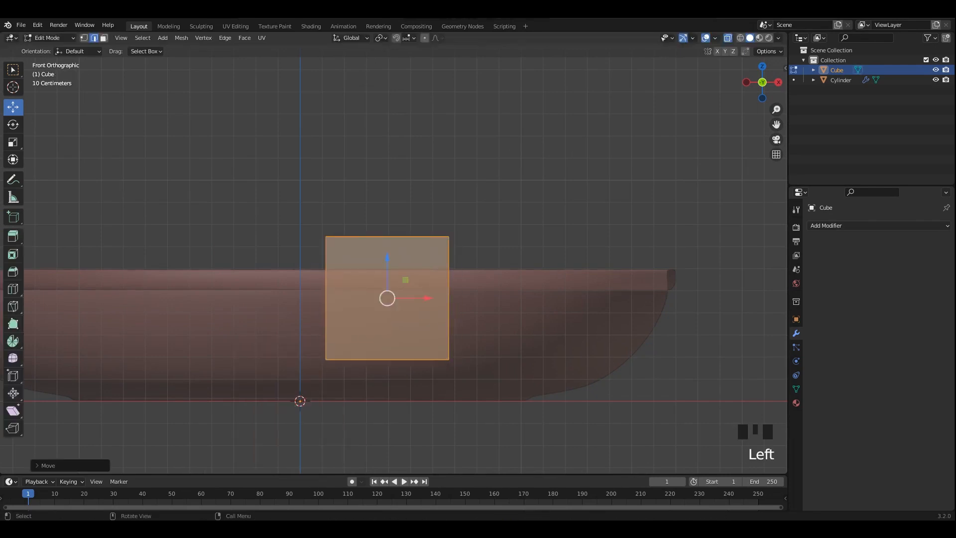
pyautogui.press('Tab')
pyautogui.hotkey('ctrl', 'a')
pyautogui.click(484, 340)
# - Give the cube a level 3 Subdivision modifier, shade it smooth and save the file
pyautogui.press('Tab')
pyautogui.hotkey('alt', 'z')
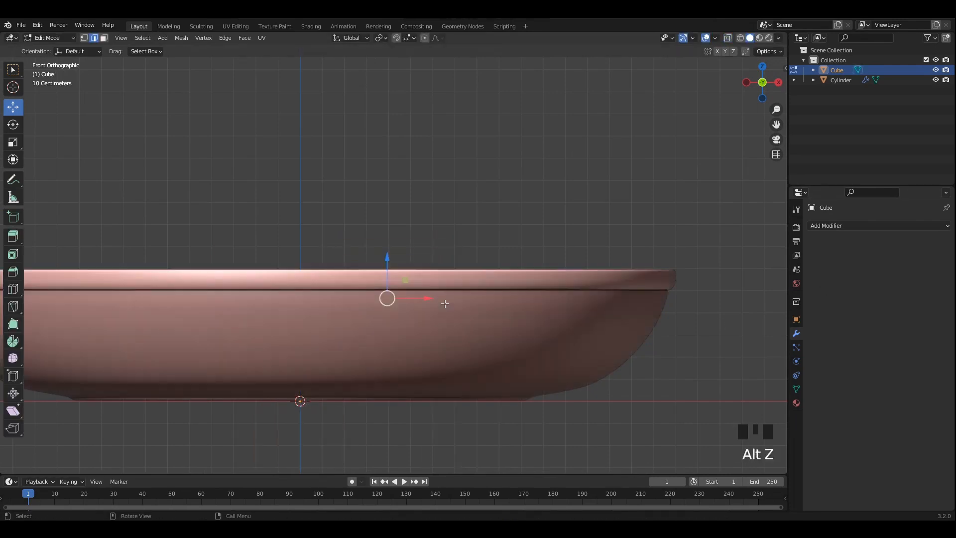
pyautogui.moveTo(444, 304); pyautogui.dragTo(420, 299, button='middle')
pyautogui.hotkey('ctrl', 's')
pyautogui.hotkey('ctrl', '3')
pyautogui.press('Tab')
pyautogui.moveTo(424, 300); pyautogui.dragTo(587, 278, button='right')
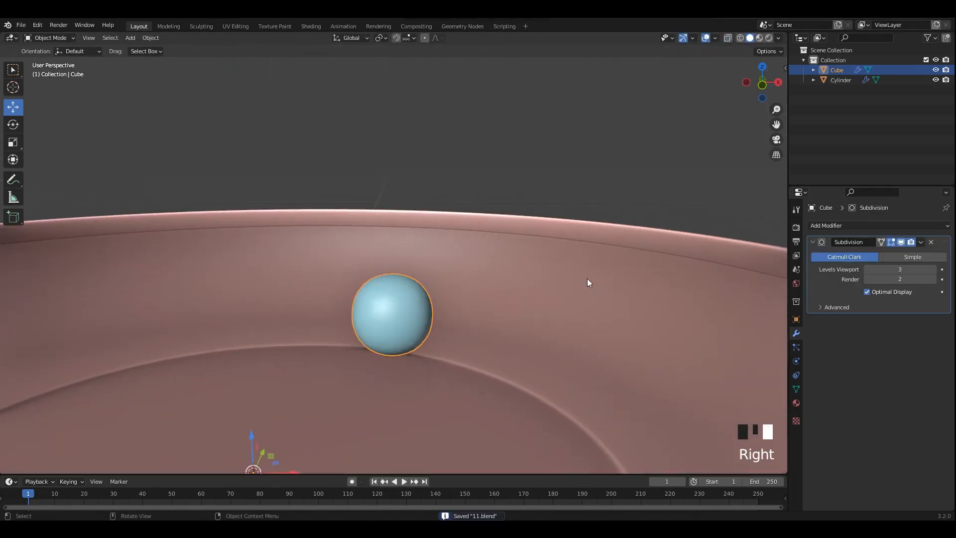
pyautogui.click(814, 242)
pyautogui.click(818, 226)
pyautogui.click(731, 251)
pyautogui.scroll(-2, 510, 246)
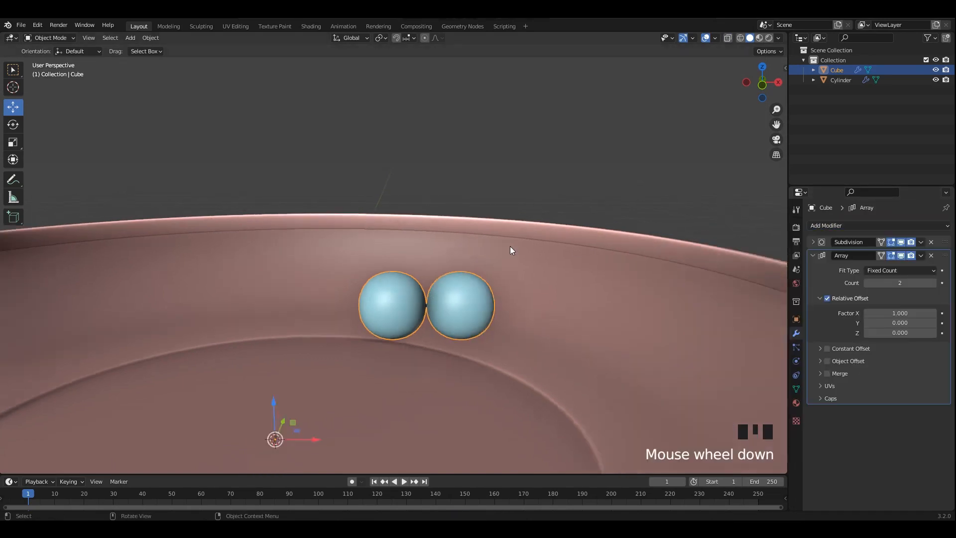
pyautogui.hotkey('ctrl', 'a')
pyautogui.click(538, 291)
pyautogui.click(932, 256)
# - Add a Mirror modifier across the X axis to the cube
pyautogui.click(836, 226)
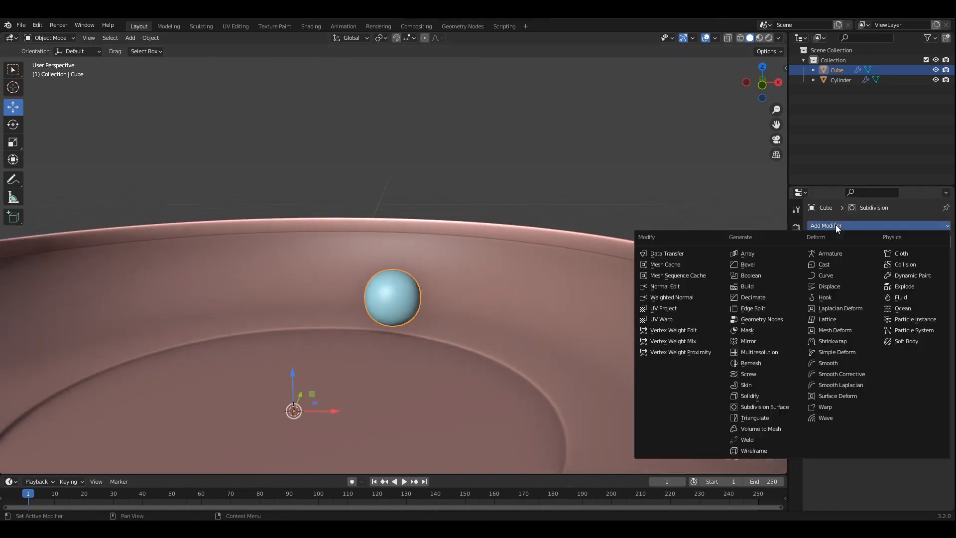
pyautogui.click(814, 227)
pyautogui.click(814, 227)
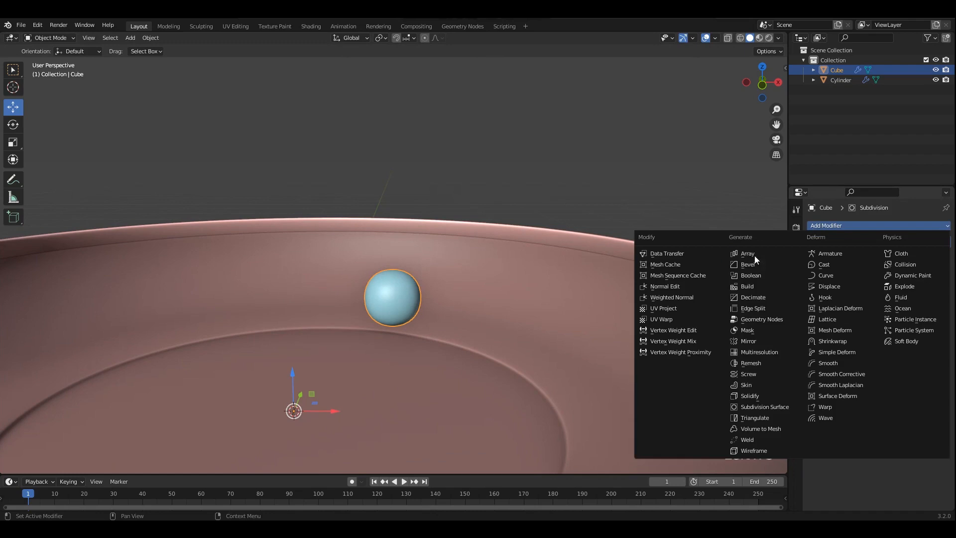
pyautogui.click(749, 341)
# - Move the cube's mesh along Y onto the pan wall in top view and scale it down
pyautogui.press('Tab')
pyautogui.moveTo(565, 186); pyautogui.dragTo(565, 299, button='middle')
pyautogui.moveTo(426, 255); pyautogui.dragTo(703, 253)
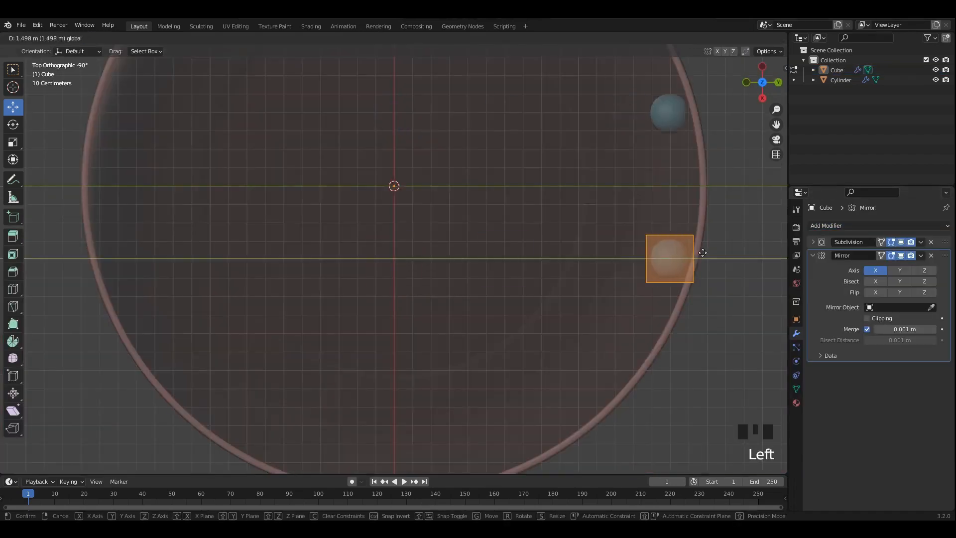
pyautogui.hotkey('alt', 'z')
pyautogui.scroll(3, 427, 316)
pyautogui.press('s')
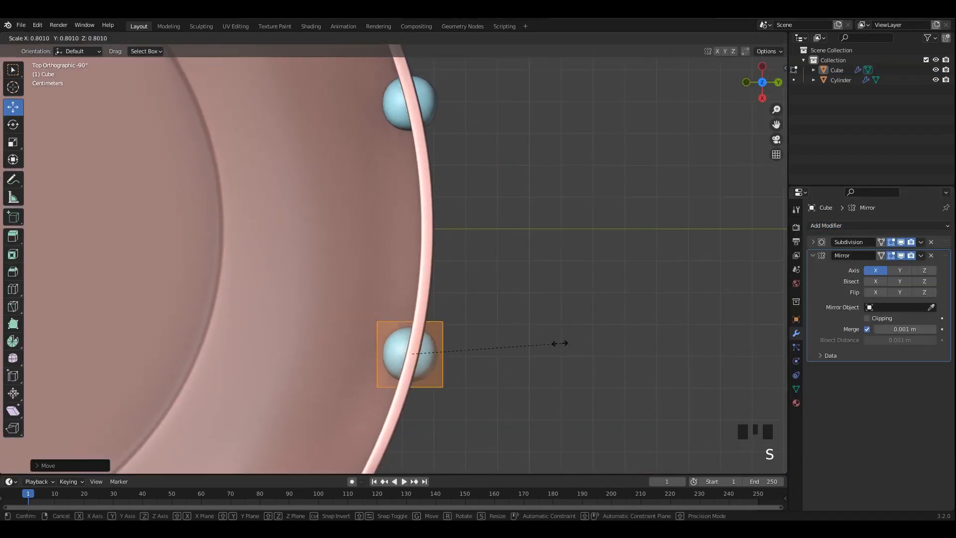
# - Move the cube closer to the centre line along X in front view, scale it down further and fine-tune its position
pyautogui.press('KP_1')
pyautogui.keyDown('shift'); pyautogui.scroll(2, 431, 331); pyautogui.keyUp('shift')
pyautogui.moveTo(502, 312); pyautogui.dragTo(444, 312)
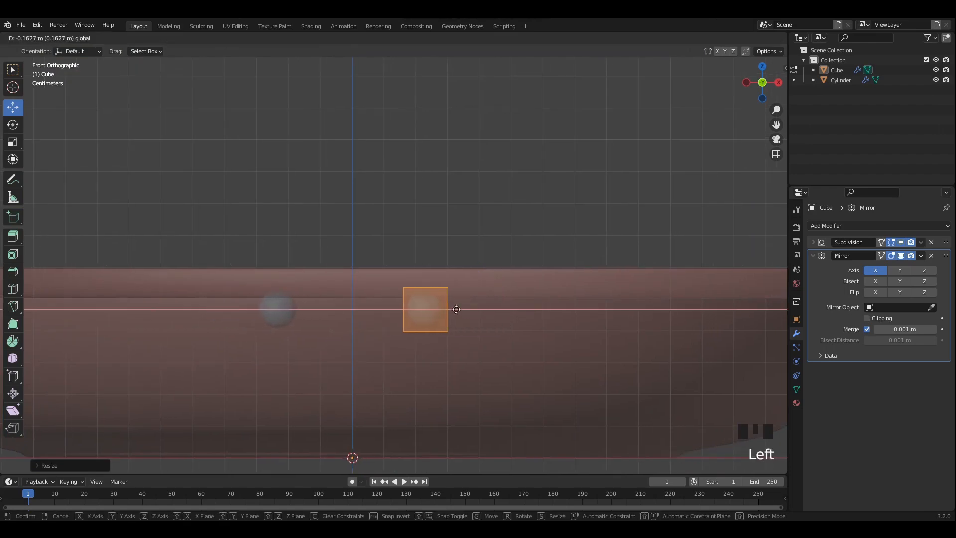
pyautogui.scroll(4, 503, 284)
pyautogui.press('s')
pyautogui.click(470, 337)
pyautogui.hotkey('alt', 'z')
pyautogui.hotkey('alt', 'z')
pyautogui.moveTo(382, 344); pyautogui.dragTo(394, 343)
pyautogui.hotkey('alt', 'z')
pyautogui.moveTo(396, 267); pyautogui.dragTo(613, 313, button='middle')
# - Delete the cube's face that points outward through the pan wall
pyautogui.press('Tab')
pyautogui.press('Tab')
pyautogui.hotkey('alt', 'z')
pyautogui.hotkey('alt', 'z')
pyautogui.click(104, 38)
pyautogui.hotkey('alt', 'z')
pyautogui.click(384, 297)
pyautogui.moveTo(458, 299); pyautogui.dragTo(430, 256, button='middle')
pyautogui.press('x')
pyautogui.click(431, 299)
# - Lower the whole open cube a little below the inner rim line and adjust its scale
pyautogui.hotkey('alt', 'z')
pyautogui.scroll(-2, 416, 278)
pyautogui.press('a')
pyautogui.moveTo(387, 236); pyautogui.dragTo(387, 256)
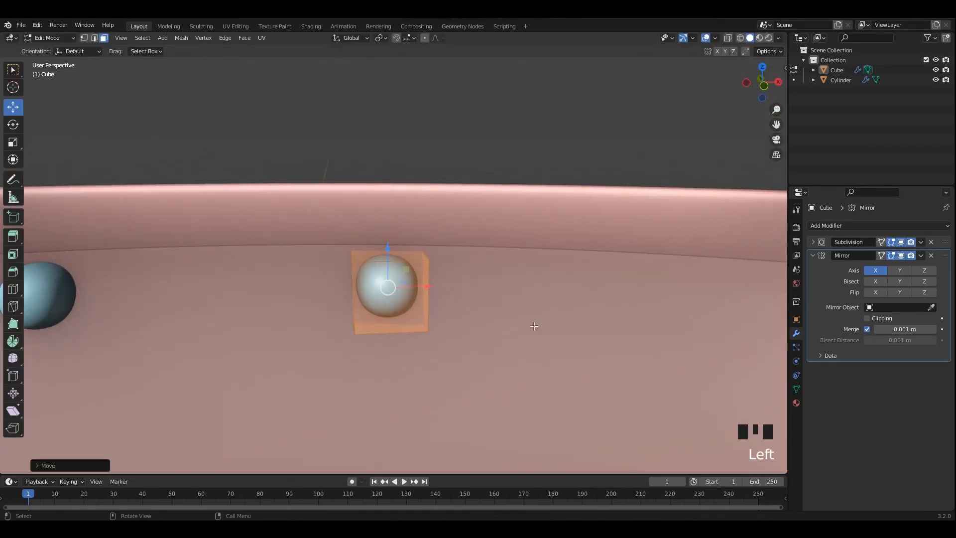
pyautogui.press('s')
# - Scale down the cube face that points into the pan to taper the rivet, and check both mirrored rivets
pyautogui.moveTo(399, 290); pyautogui.dragTo(486, 288, button='middle')
pyautogui.hotkey('alt', 'z')
pyautogui.hotkey('alt', 'z')
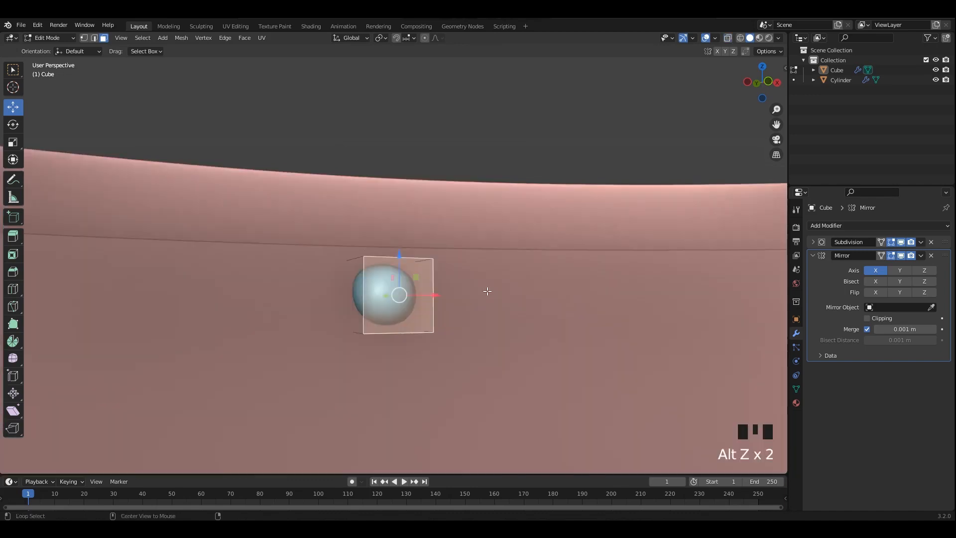
pyautogui.press('s')
pyautogui.click(476, 300)
pyautogui.scroll(-3, 476, 301)
pyautogui.scroll(-2, 474, 217)
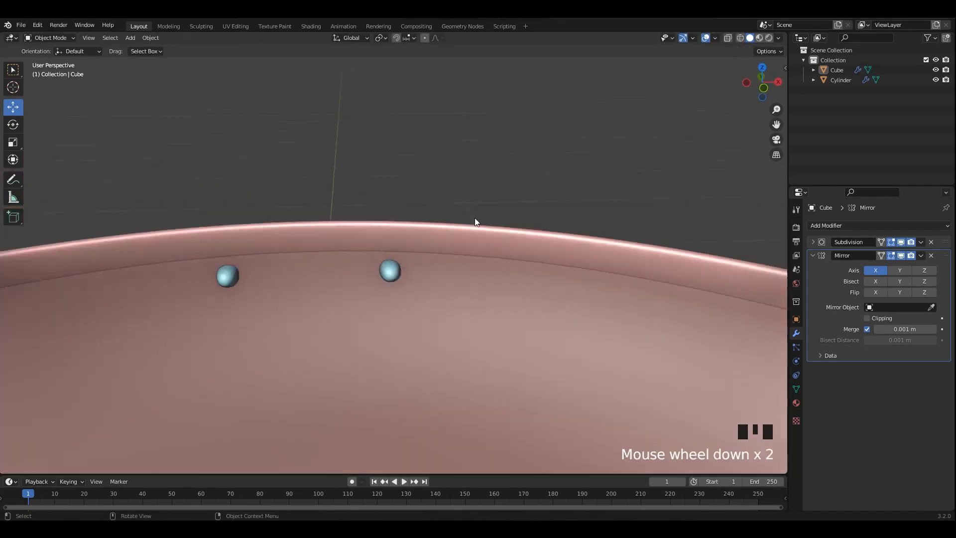
# - Move the rivet's inner face along Y toward the pan wall in top view to flatten its head
pyautogui.press('Tab')
pyautogui.keyDown('shift'); pyautogui.moveTo(459, 260); pyautogui.dragTo(411, 261, button='middle'); pyautogui.keyUp('shift')
pyautogui.moveTo(411, 261); pyautogui.dragTo(427, 259)
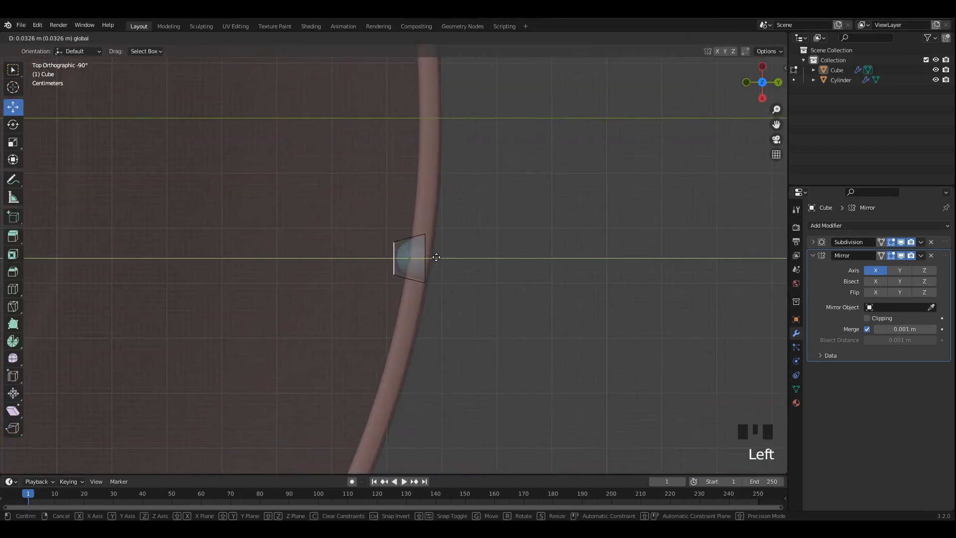
pyautogui.hotkey('alt', 'z')
pyautogui.scroll(-2, 452, 230)
pyautogui.press('Tab')
# - Nudge the whole rivet slightly toward the centre line along X, check the pair and save the file
pyautogui.moveTo(379, 240); pyautogui.dragTo(456, 200, button='middle')
pyautogui.scroll(-1, 456, 199)
pyautogui.press('Tab')
pyautogui.keyDown('shift'); pyautogui.moveTo(455, 234); pyautogui.dragTo(456, 265, button='middle'); pyautogui.keyUp('shift')
pyautogui.moveTo(429, 256); pyautogui.dragTo(423, 256)
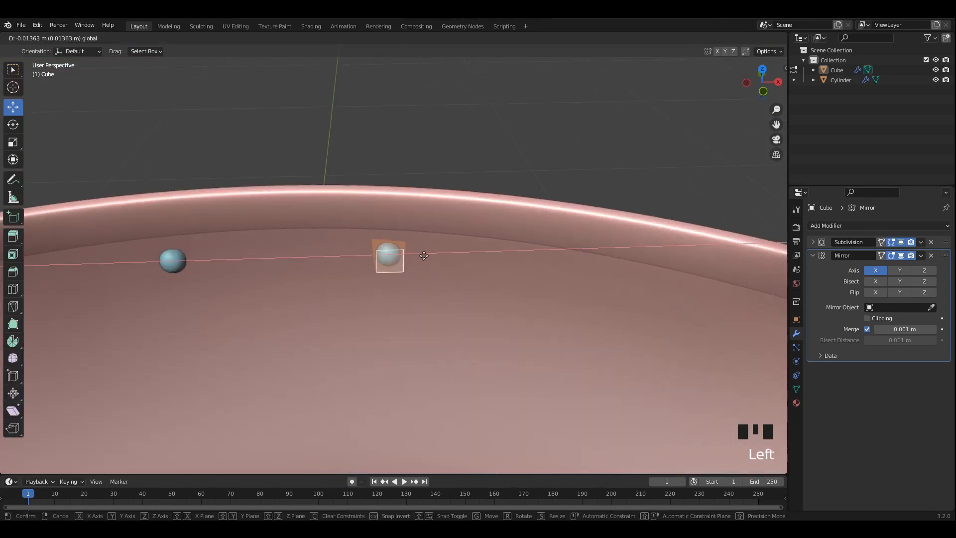
pyautogui.press('Tab')
pyautogui.scroll(-2, 482, 182)
pyautogui.hotkey('alt', 'z')
pyautogui.keyDown('alt'); pyautogui.moveTo(483, 182); pyautogui.dragTo(326, 219, button='middle'); pyautogui.keyUp('alt')
pyautogui.hotkey('alt', 'z')
pyautogui.hotkey('ctrl', 's')
# - Shift the whole rivet slightly inward along Y in the side view
pyautogui.press('Tab')
pyautogui.moveTo(378, 234); pyautogui.dragTo(441, 259, button='middle')
pyautogui.keyDown('alt'); pyautogui.moveTo(441, 259); pyautogui.dragTo(473, 260, button='middle'); pyautogui.keyUp('alt')
pyautogui.hotkey('alt', 'z')
pyautogui.scroll(7, 479, 274)
pyautogui.moveTo(469, 260); pyautogui.dragTo(457, 260)
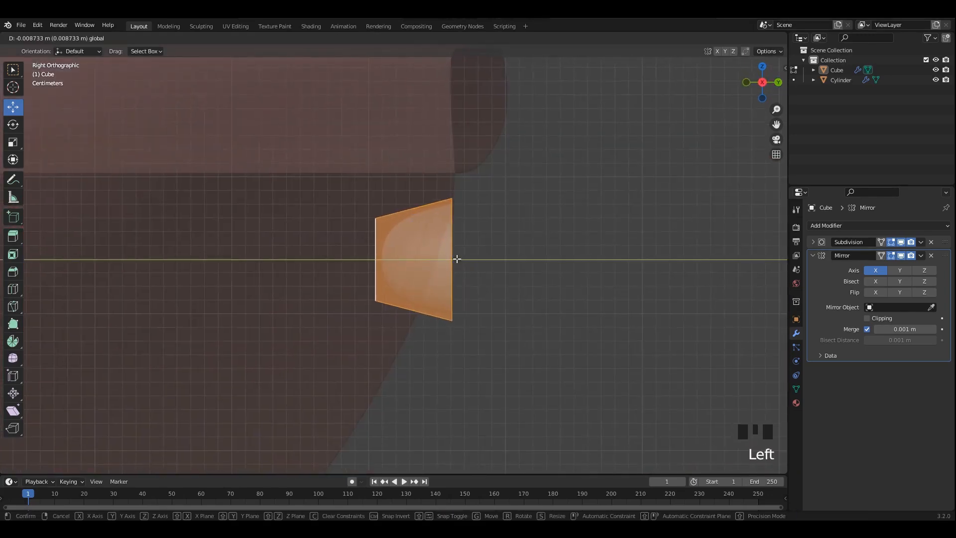
# - Move the rivet's lower and upper outer vertices inward along Y to follow the pan wall's slope
pyautogui.press('1')
pyautogui.moveTo(478, 301); pyautogui.dragTo(414, 365)
pyautogui.moveTo(475, 324); pyautogui.dragTo(438, 324)
pyautogui.scroll(2, 490, 172)
pyautogui.keyDown('shift'); pyautogui.moveTo(518, 137); pyautogui.dragTo(458, 218, button='middle'); pyautogui.keyUp('shift')
pyautogui.moveTo(467, 208); pyautogui.dragTo(391, 279)
pyautogui.moveTo(450, 255); pyautogui.dragTo(433, 256)
pyautogui.click(450, 255)
# - Check both mirrored rivets against the inside of the pan and save the file
pyautogui.hotkey('alt', 'z')
pyautogui.press('Tab')
pyautogui.moveTo(523, 267); pyautogui.dragTo(493, 264, button='middle')
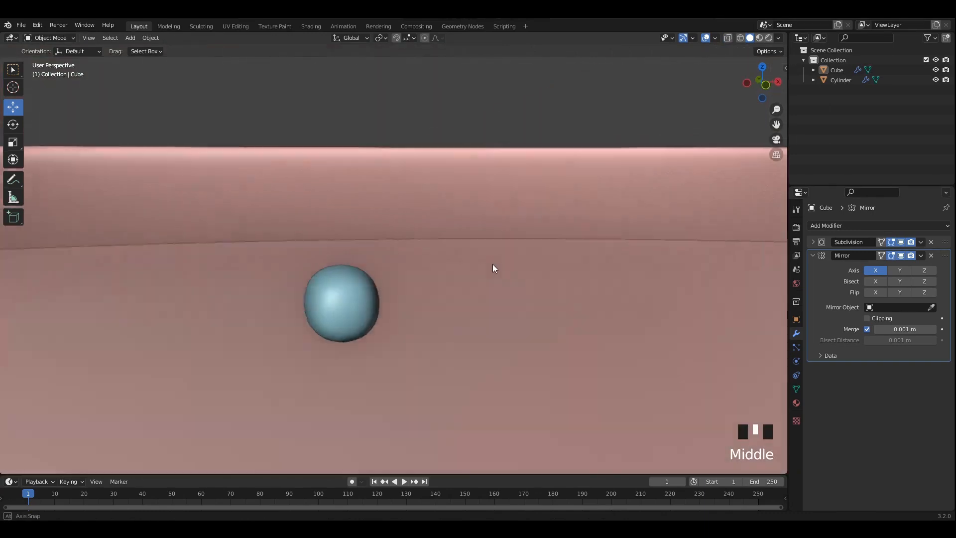
pyautogui.scroll(-6, 380, 250)
pyautogui.press('Tab')
pyautogui.moveTo(380, 278); pyautogui.dragTo(363, 275, button='middle')
pyautogui.click(421, 196)
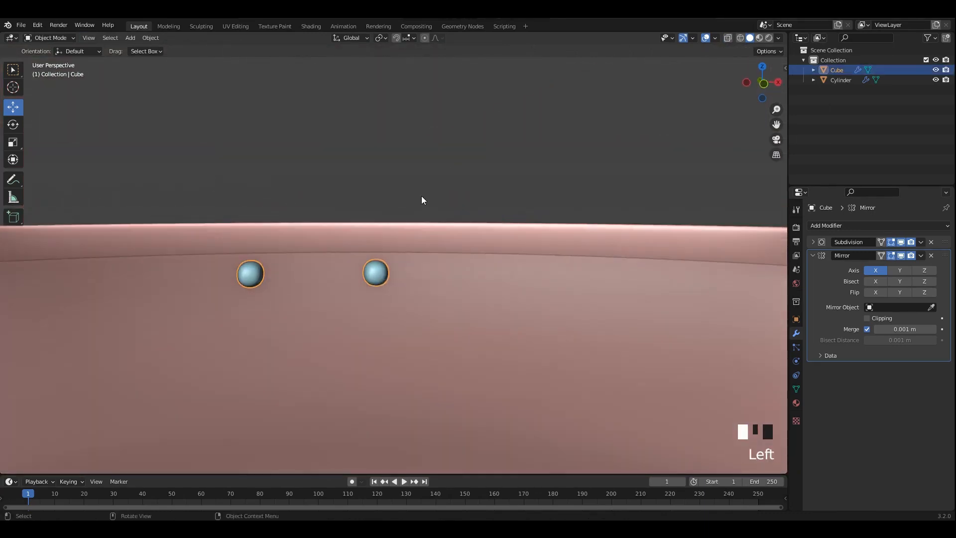
pyautogui.scroll(-4, 421, 198)
pyautogui.hotkey('ctrl', 's')
# - Move the rivet's open outer edge loop outward along Y so it extends past the pan wall
pyautogui.keyDown('alt'); pyautogui.moveTo(422, 198); pyautogui.dragTo(417, 217, button='middle'); pyautogui.keyUp('alt')
pyautogui.moveTo(503, 289); pyautogui.dragTo(453, 232, button='middle')
pyautogui.scroll(1, 453, 232)
pyautogui.scroll(2, 414, 264)
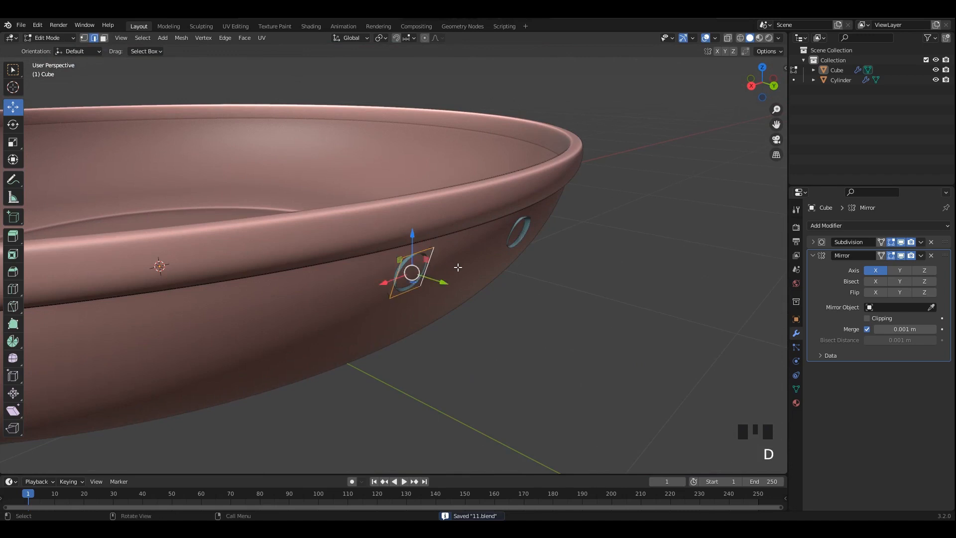
pyautogui.keyDown('alt'); pyautogui.moveTo(427, 275); pyautogui.dragTo(427, 255, button='middle'); pyautogui.keyUp('alt')
pyautogui.hotkey('alt', 'z')
pyautogui.moveTo(431, 230); pyautogui.dragTo(465, 234)
pyautogui.hotkey('alt', 'z')
# - Scale the rivet's outer edge loop along Y until it stands nearly vertical in the side view, and save the file
pyautogui.moveTo(468, 232); pyautogui.dragTo(347, 207, button='middle')
pyautogui.press('Tab')
pyautogui.scroll(2, 390, 240)
pyautogui.press('Tab')
pyautogui.keyDown('alt'); pyautogui.moveTo(398, 244); pyautogui.dragTo(448, 259, button='middle'); pyautogui.keyUp('alt')
pyautogui.keyDown('alt'); pyautogui.scroll(1, 449, 259); pyautogui.keyUp('alt')
pyautogui.hotkey('alt', 'z')
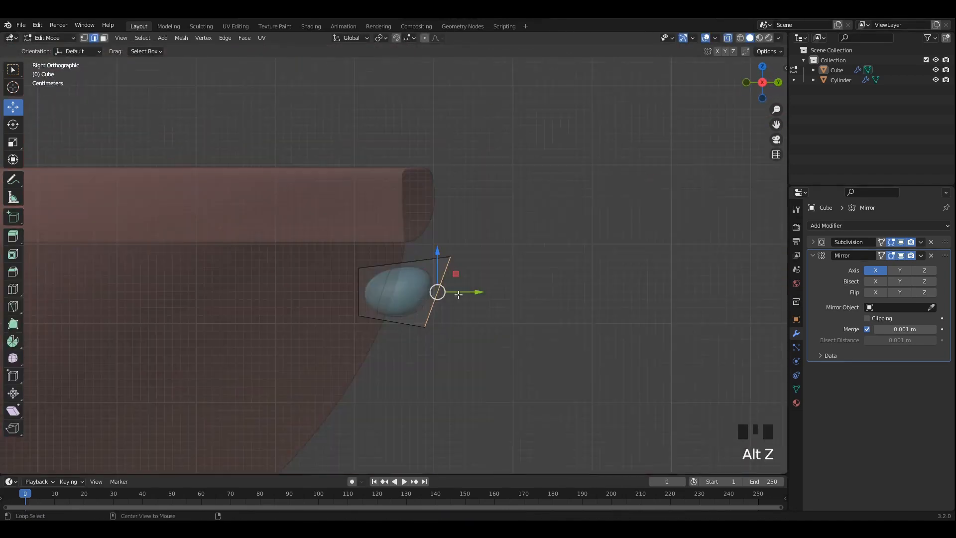
pyautogui.keyDown('shift'); pyautogui.moveTo(597, 329); pyautogui.dragTo(579, 316, button='middle'); pyautogui.keyUp('shift')
pyautogui.keyDown('shift'); pyautogui.scroll(2, 579, 316); pyautogui.keyUp('shift')
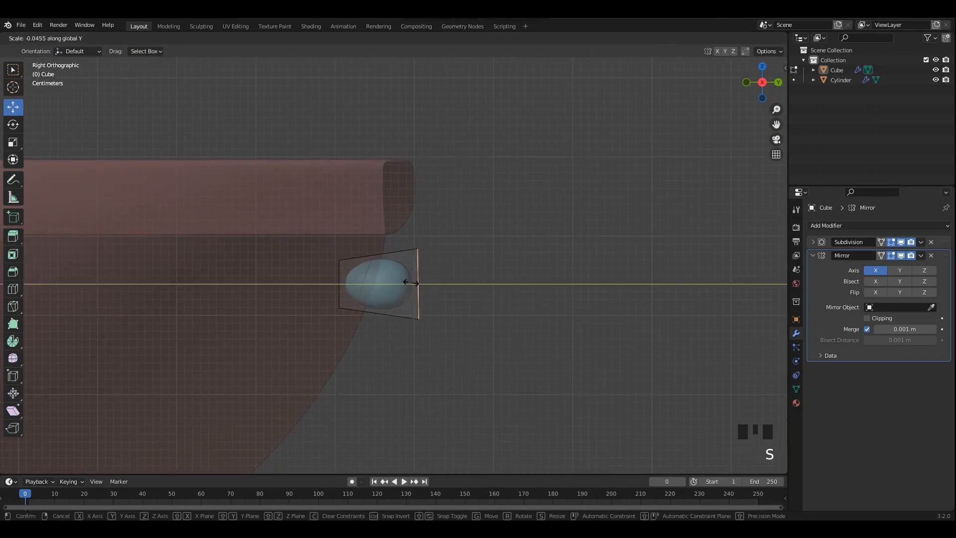
pyautogui.press('Return')
pyautogui.moveTo(337, 261); pyautogui.dragTo(342, 208, button='middle')
pyautogui.press('Tab')
pyautogui.scroll(-3, 404, 324)
pyautogui.hotkey('ctrl', 's')
# - Duplicate the rivet's outer end and move the copy outward along Y, clear of the pan
pyautogui.hotkey('shift', 'a')
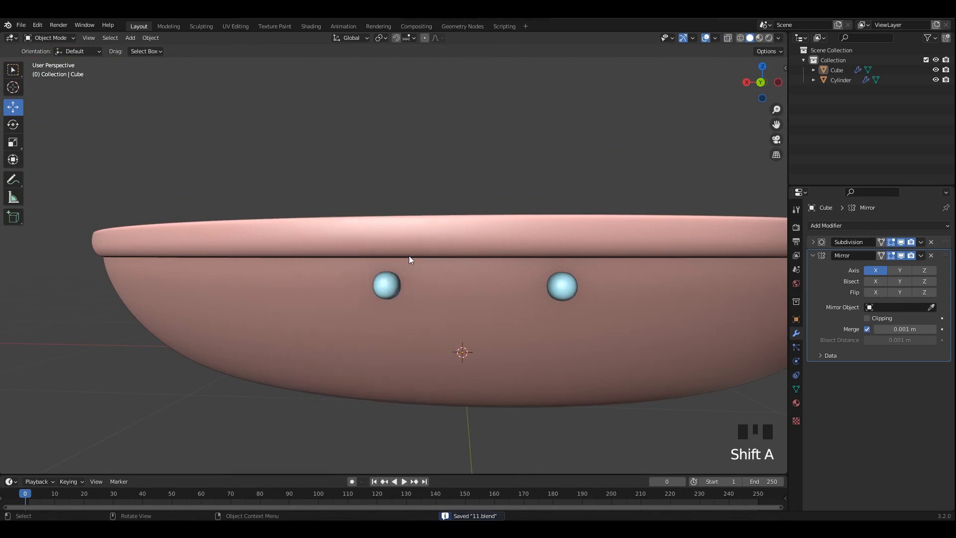
pyautogui.press('Tab')
pyautogui.moveTo(391, 291); pyautogui.dragTo(419, 302, button='middle')
pyautogui.moveTo(426, 294); pyautogui.dragTo(471, 300)
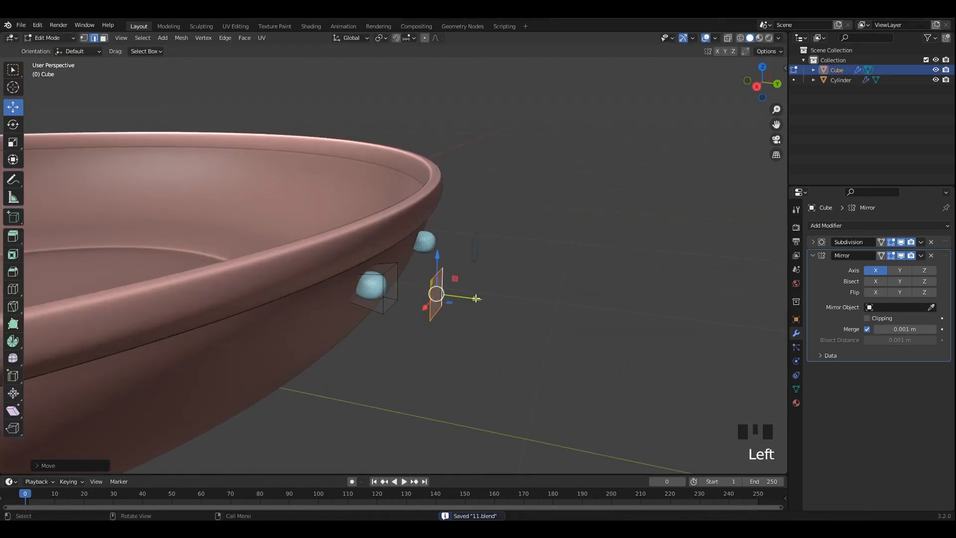
pyautogui.moveTo(471, 300); pyautogui.dragTo(426, 300, button='middle')
# - Extrude the duplicated end outward and move its far edge along Y to form a long bar
pyautogui.press('e')
pyautogui.click(534, 332)
pyautogui.keyDown('alt'); pyautogui.moveTo(534, 332); pyautogui.dragTo(463, 300, button='middle'); pyautogui.keyUp('alt')
pyautogui.hotkey('alt', 'z')
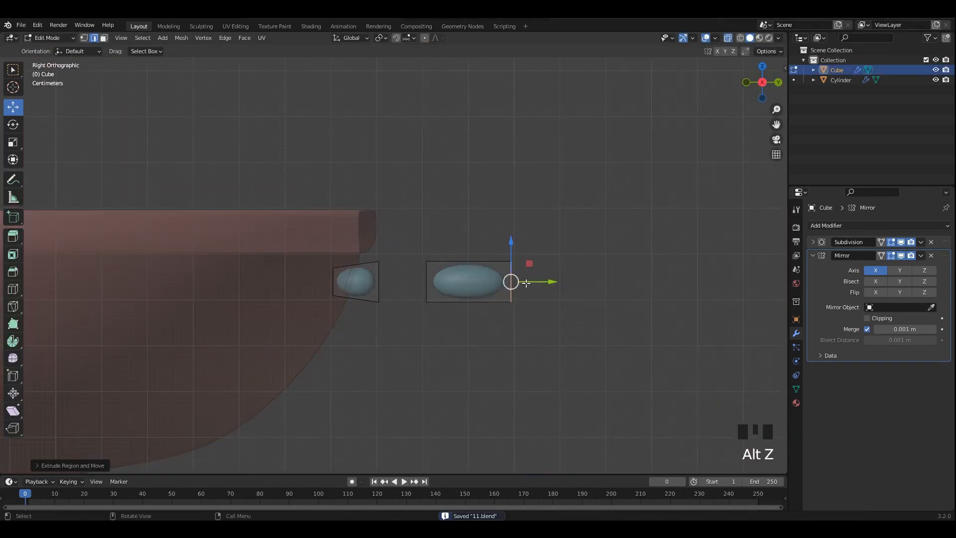
pyautogui.moveTo(529, 282); pyautogui.dragTo(662, 283)
pyautogui.keyDown('shift'); pyautogui.moveTo(596, 292); pyautogui.dragTo(438, 282, button='middle'); pyautogui.keyUp('shift')
# - Select the whole linked bar and separate it from the rivets into its own object
pyautogui.press('a')
pyautogui.click(462, 271)
pyautogui.press('a')
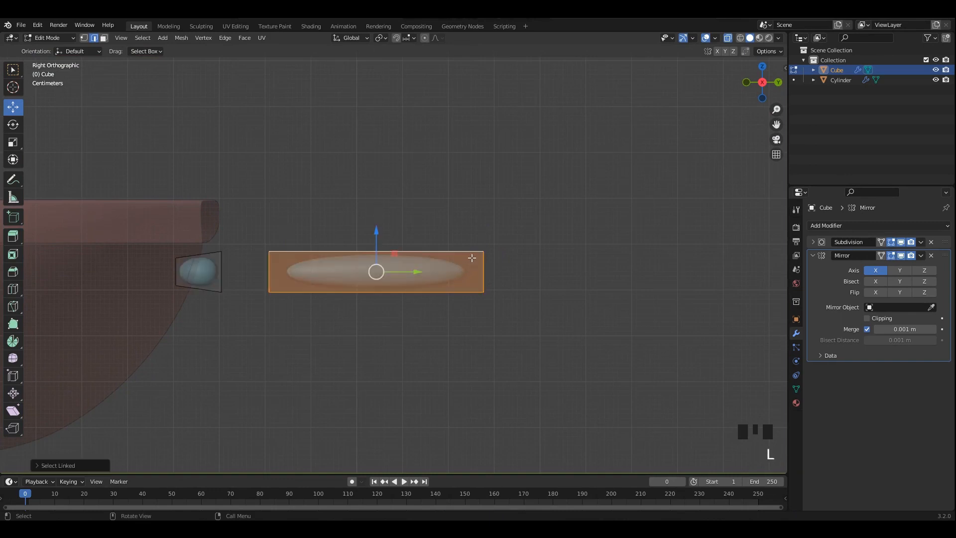
pyautogui.press('p')
pyautogui.click(494, 258)
pyautogui.rightClick(452, 273)
pyautogui.click(487, 307)
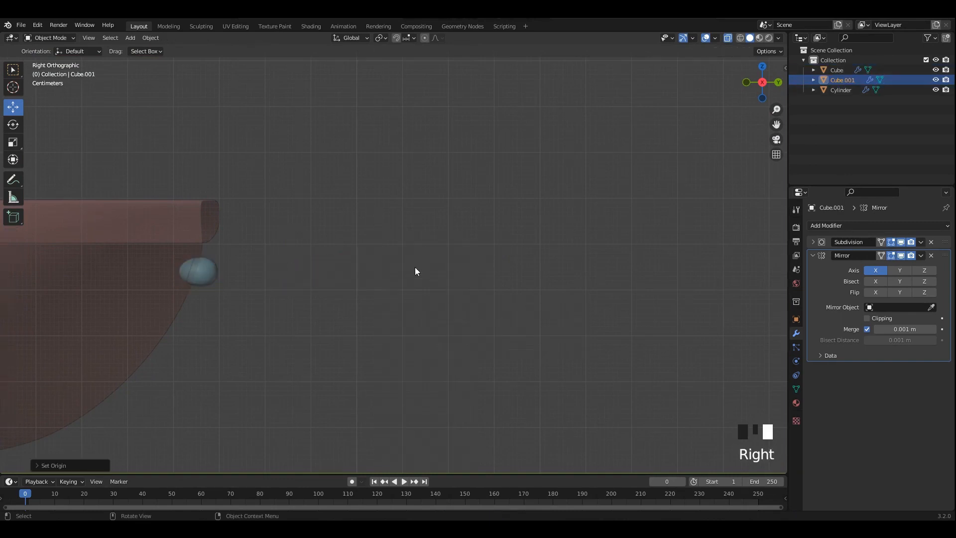
pyautogui.hotkey('ctrl', 'z')
# - Set the separated bar's origin to the centre of its geometry and save the file
pyautogui.rightClick(409, 264)
pyautogui.click(440, 274)
pyautogui.moveTo(440, 274); pyautogui.dragTo(443, 269, button='middle')
pyautogui.hotkey('alt', 'z')
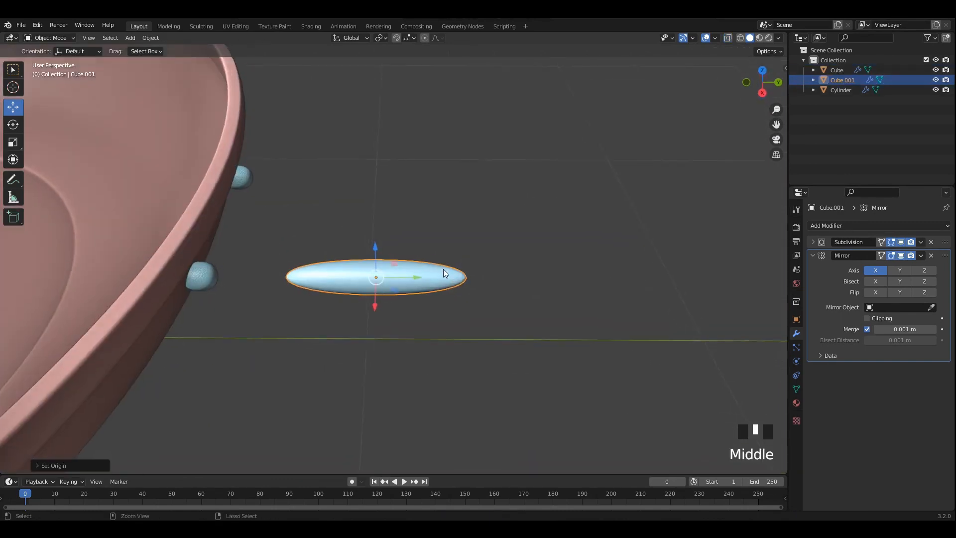
pyautogui.hotkey('ctrl', 's')
# - Shape the bar into a forked handle joined to the pan at both rivets, using a Mirror modifier with clipping followed by Subdivision
pyautogui.hotkey('ctrl', 'a')
pyautogui.click(453, 274)
pyautogui.scroll(-2, 559, 242)
pyautogui.moveTo(561, 243); pyautogui.dragTo(500, 253, button='middle')
pyautogui.scroll(3, 474, 265)
pyautogui.press('Tab')
pyautogui.scroll(-3, 513, 267)
pyautogui.hotkey('ctrl', 'a')
pyautogui.click(504, 274)
pyautogui.press('Tab')
pyautogui.press('Tab')
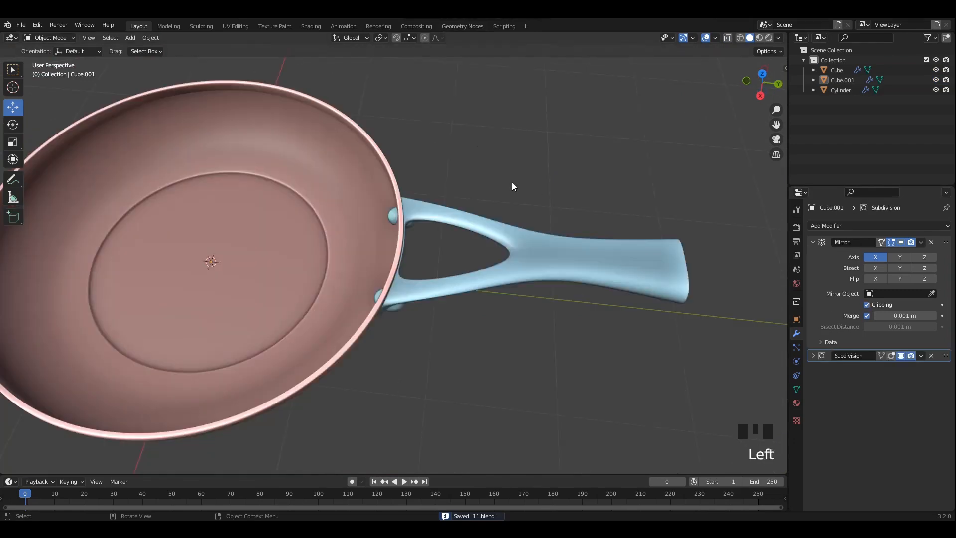
# - Move the middle edges on the outer side of the handle's curved mounting plate and save the file
pyautogui.click(512, 230)
pyautogui.press('Tab')
pyautogui.keyDown('alt'); pyautogui.moveTo(512, 230); pyautogui.dragTo(536, 208, button='middle'); pyautogui.keyUp('alt')
pyautogui.keyDown('shift'); pyautogui.scroll(2, 410, 223); pyautogui.keyUp('shift')
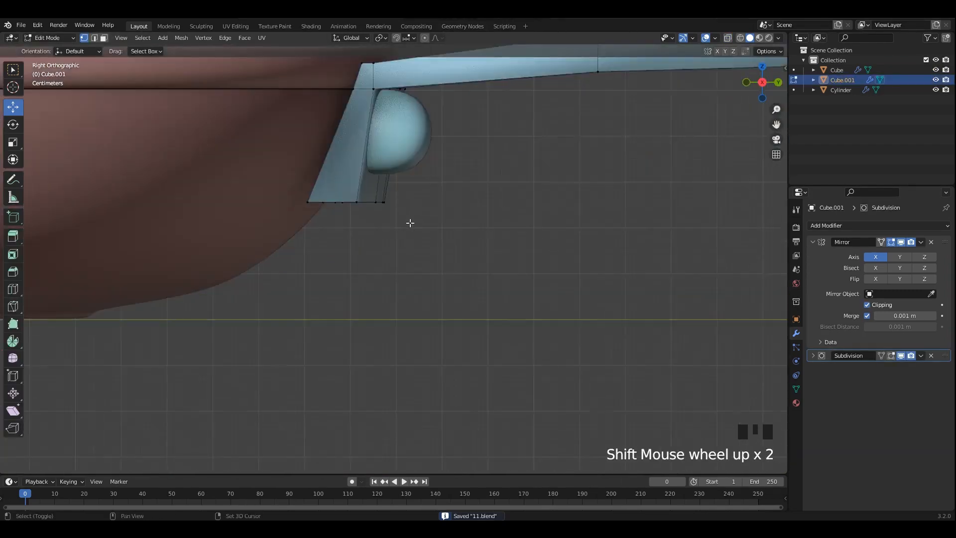
pyautogui.moveTo(410, 222); pyautogui.dragTo(455, 231, button='middle')
pyautogui.hotkey('alt', 'z')
pyautogui.press('Tab')
pyautogui.press('Tab')
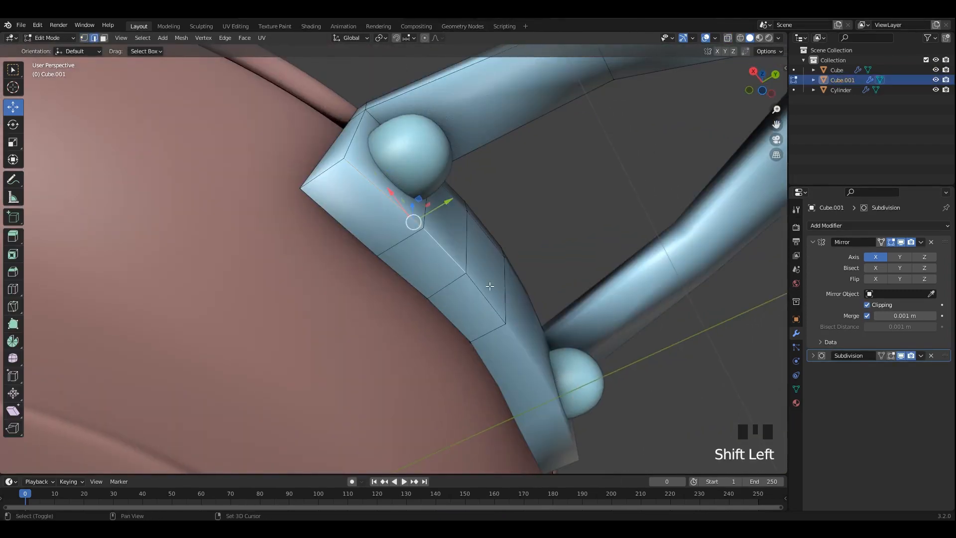
pyautogui.hotkey('ctrl', 's')
pyautogui.moveTo(487, 278); pyautogui.dragTo(452, 288, button='middle')
pyautogui.press('g')
pyautogui.click(472, 280)
# - Examine the smoothed handle and its mounting plate against the pan wall from several angles
pyautogui.press('Tab')
pyautogui.press('Tab')
pyautogui.scroll(2, 490, 263)
pyautogui.press('Tab')
pyautogui.moveTo(567, 301); pyautogui.dragTo(538, 249, button='middle')
pyautogui.scroll(-3, 512, 261)
pyautogui.press('Tab')
pyautogui.press('Tab')
pyautogui.hotkey('ctrl', 'a')
pyautogui.click(468, 231)
pyautogui.click(469, 232)
pyautogui.click(468, 232)
pyautogui.scroll(-3, 493, 229)
# - Move the fork junction and grip section in the top view about 0.22 m along Y toward the pan
pyautogui.keyDown('alt'); pyautogui.moveTo(538, 249); pyautogui.dragTo(475, 221, button='middle'); pyautogui.keyUp('alt')
pyautogui.click(549, 300)
pyautogui.scroll(2, 476, 221)
pyautogui.press('Tab')
pyautogui.hotkey('alt', 'z')
pyautogui.keyDown('shift'); pyautogui.moveTo(413, 148); pyautogui.dragTo(420, 248, button='middle'); pyautogui.keyUp('shift')
pyautogui.scroll(2, 420, 248)
pyautogui.keyDown('shift'); pyautogui.moveTo(443, 299); pyautogui.dragTo(481, 235, button='middle'); pyautogui.keyUp('shift')
pyautogui.scroll(3, 483, 234)
pyautogui.moveTo(484, 234); pyautogui.dragTo(438, 260)
pyautogui.scroll(-1, 436, 259)
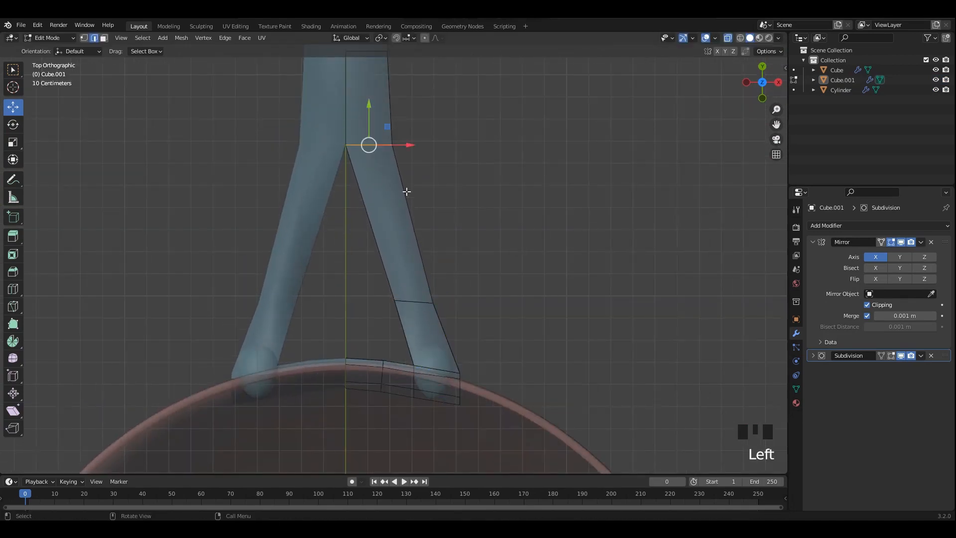
pyautogui.scroll(-2, 407, 192)
pyautogui.keyDown('shift'); pyautogui.moveTo(406, 192); pyautogui.dragTo(404, 338, button='middle'); pyautogui.keyUp('shift')
pyautogui.keyDown('shift'); pyautogui.moveTo(312, 141); pyautogui.dragTo(430, 286); pyautogui.keyUp('shift')
pyautogui.keyDown('shift'); pyautogui.moveTo(430, 286); pyautogui.dragTo(424, 236, button='middle'); pyautogui.keyUp('shift')
pyautogui.moveTo(374, 172); pyautogui.dragTo(377, 200)
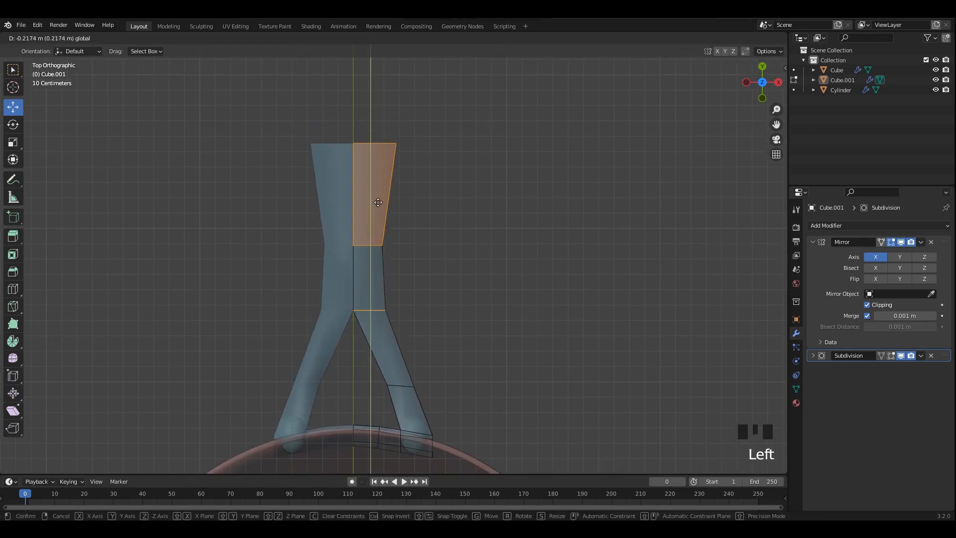
# - Rotate the fork junction's edge loop in the top view so its outer end tilts away from the pan
pyautogui.press('Tab')
pyautogui.scroll(1, 445, 336)
pyautogui.keyDown('shift'); pyautogui.moveTo(438, 329); pyautogui.dragTo(440, 235, button='middle'); pyautogui.keyUp('shift')
pyautogui.hotkey('alt', 'z')
pyautogui.hotkey('alt', 'z')
pyautogui.press('Tab')
pyautogui.keyDown('shift'); pyautogui.moveTo(427, 280); pyautogui.dragTo(407, 226, button='middle'); pyautogui.keyUp('shift')
pyautogui.scroll(4, 420, 214)
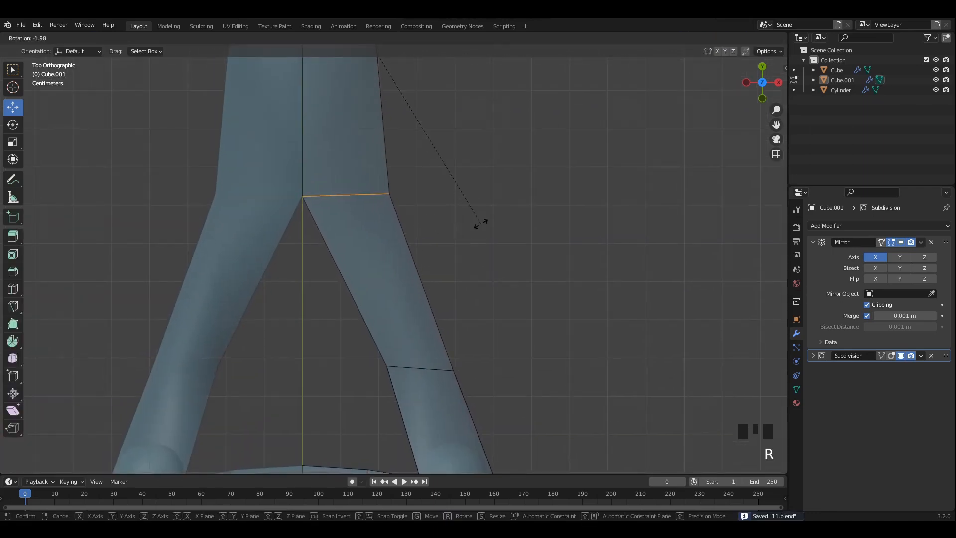
pyautogui.click(391, 224)
pyautogui.click(453, 218)
pyautogui.press('Tab')
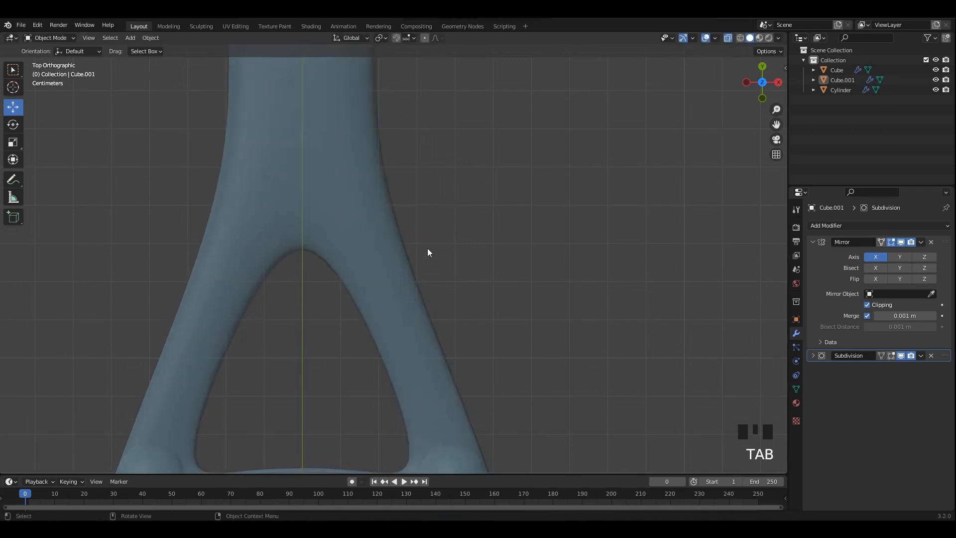
# - Add a loop cut across the fork arm just below the junction and undo its sideways move
pyautogui.press('Tab')
pyautogui.scroll(-2, 418, 235)
pyautogui.click(428, 244)
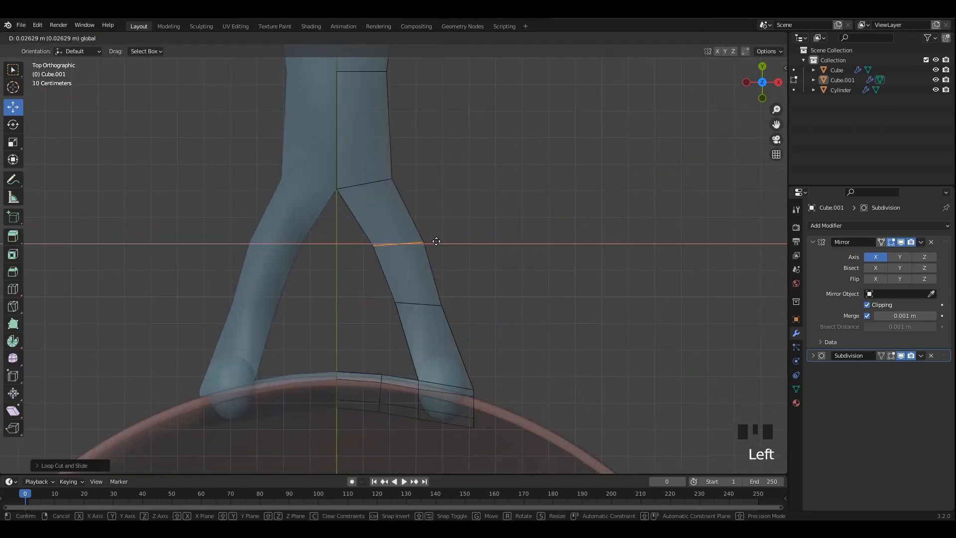
pyautogui.hotkey('ctrl', 'z')
pyautogui.scroll(2, 393, 265)
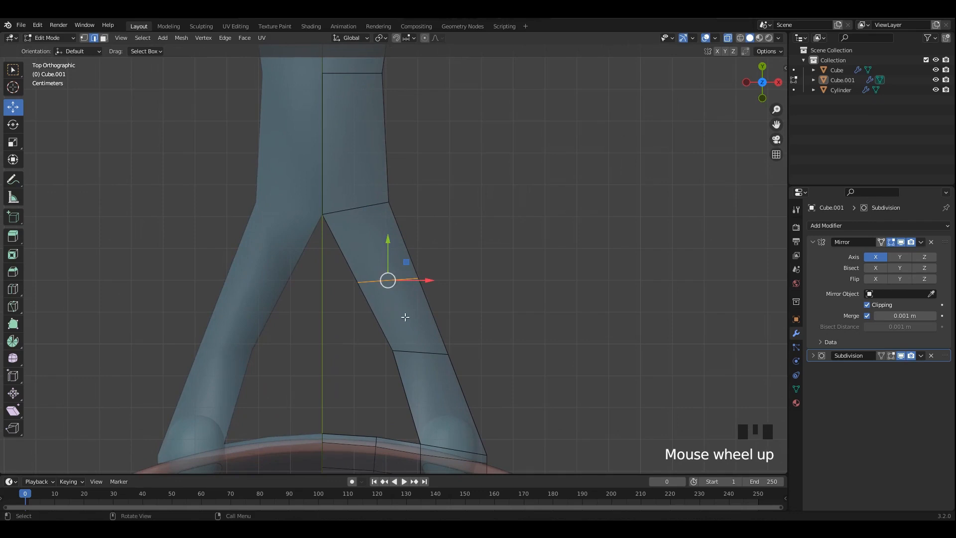
# - Tilt the fork arm's lower loop and reposition the upper loop's inner and outer vertices to round the opening
pyautogui.click(434, 353)
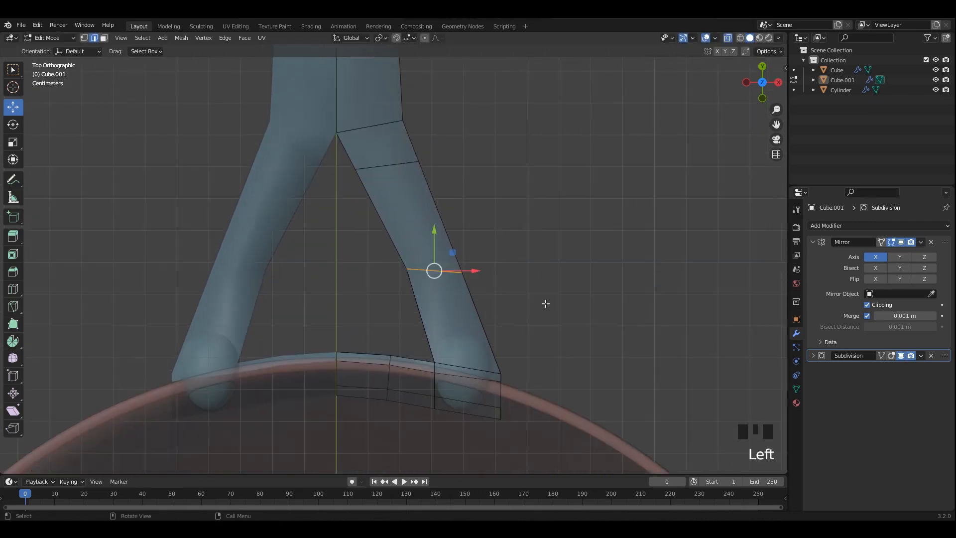
pyautogui.press('Tab')
pyautogui.press('Tab')
pyautogui.scroll(2, 363, 86)
pyautogui.keyDown('shift'); pyautogui.moveTo(363, 86); pyautogui.dragTo(381, 161, button='middle'); pyautogui.keyUp('shift')
pyautogui.moveTo(381, 161); pyautogui.dragTo(335, 237)
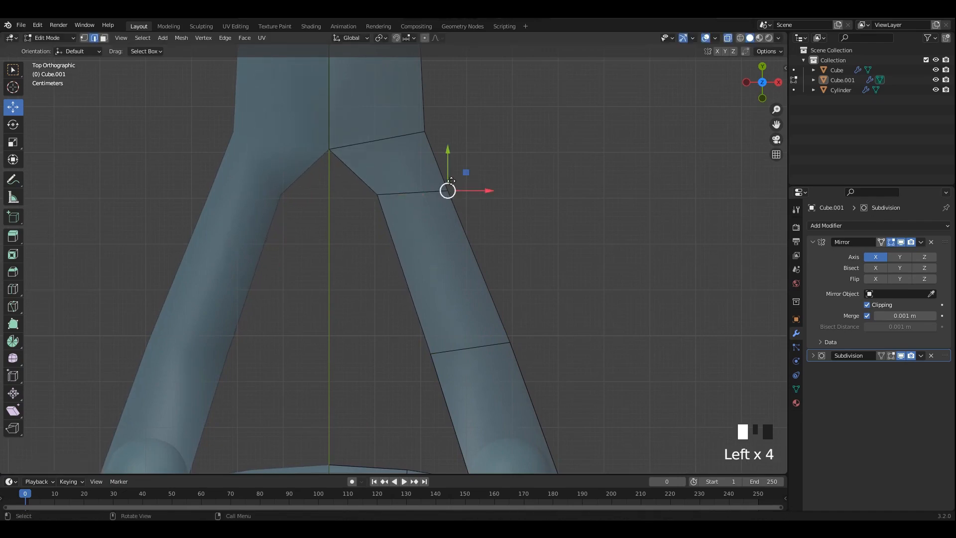
pyautogui.click(500, 291)
pyautogui.keyDown('shift'); pyautogui.moveTo(479, 248); pyautogui.dragTo(423, 376, button='middle'); pyautogui.keyUp('shift')
# - Move the junction's outer vertex away from the pan, adjust the vertices around the fork opening, and save the file
pyautogui.click(394, 249)
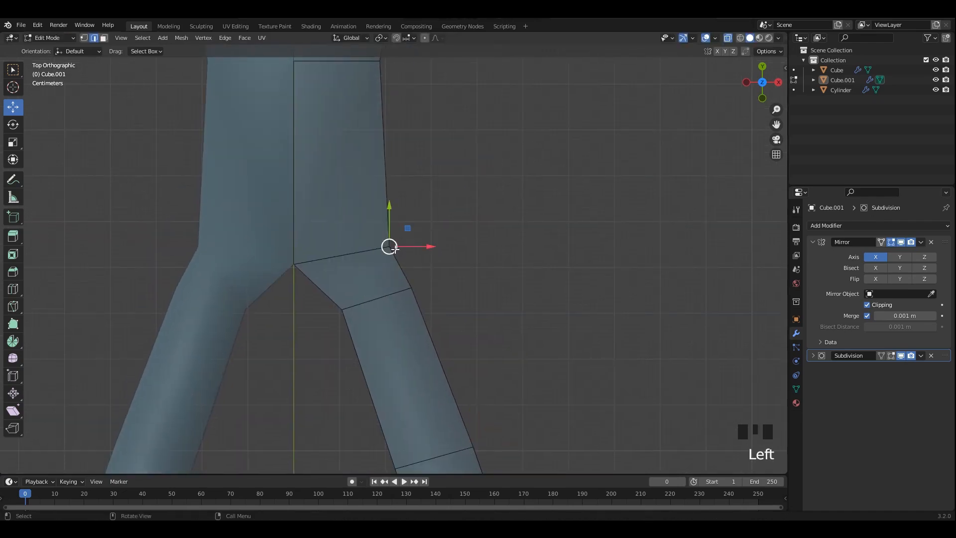
pyautogui.scroll(-2, 429, 234)
pyautogui.scroll(4, 438, 244)
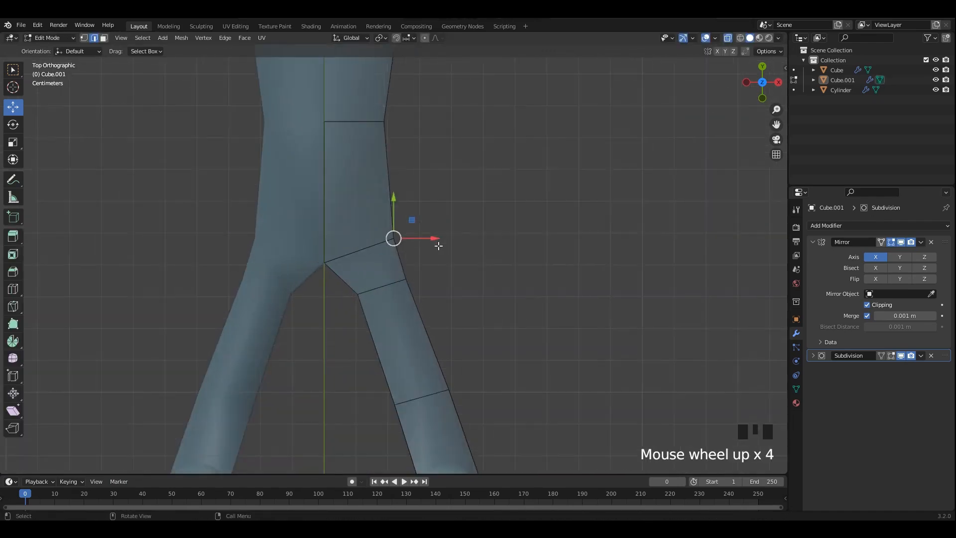
pyautogui.keyDown('shift'); pyautogui.scroll(2, 319, 209); pyautogui.keyUp('shift')
pyautogui.click(310, 206)
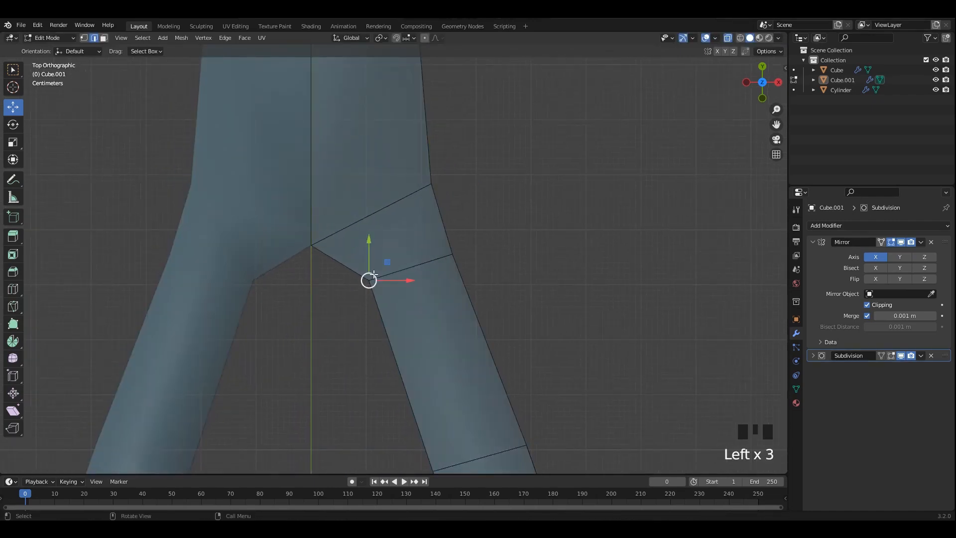
pyautogui.scroll(-4, 433, 279)
pyautogui.press('Tab')
pyautogui.click(478, 256)
pyautogui.hotkey('alt', 'z')
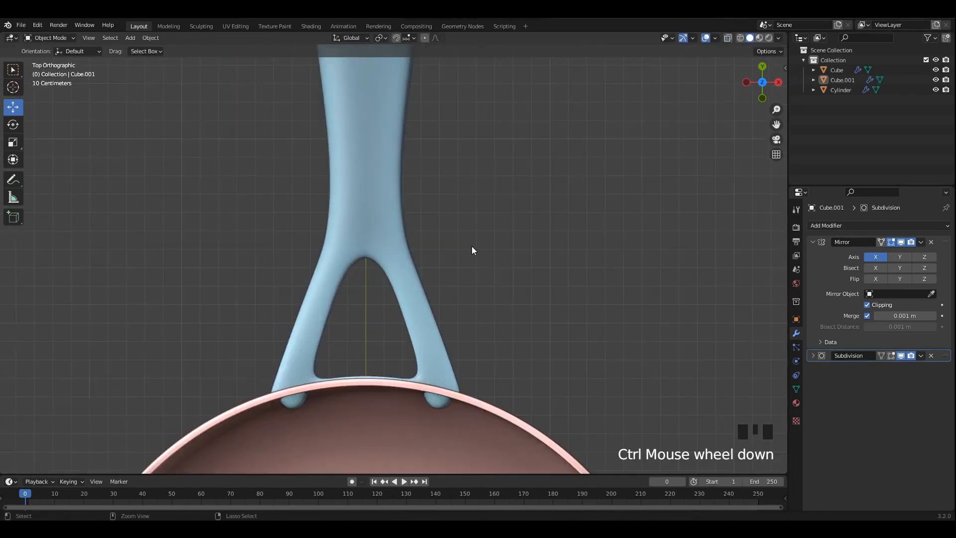
pyautogui.hotkey('ctrl', 's')
# - Move the fork's centre vertex toward the pan along Y and fine-tune the junction's outer vertex
pyautogui.press('Tab')
pyautogui.scroll(4, 438, 249)
pyautogui.hotkey('alt', 'z')
pyautogui.click(338, 251)
pyautogui.moveTo(337, 210); pyautogui.dragTo(343, 225)
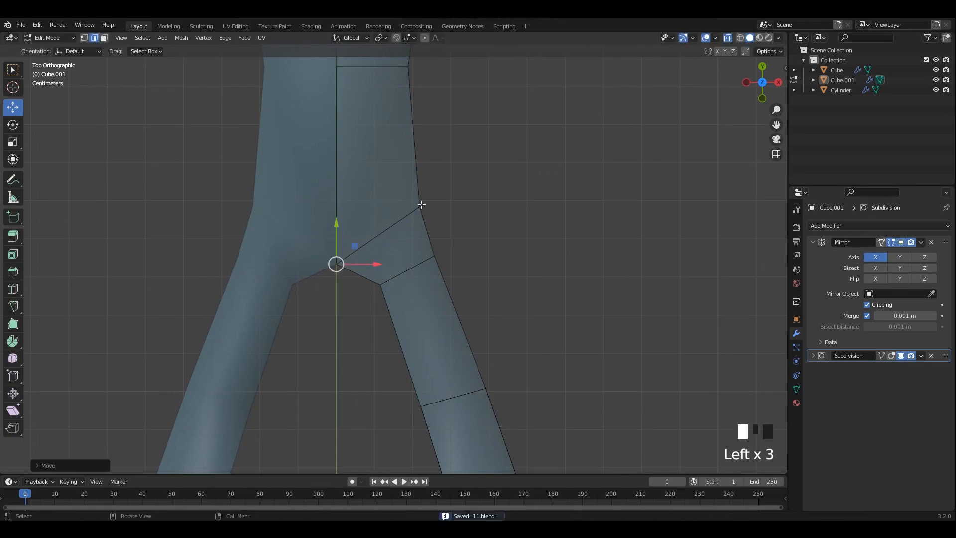
pyautogui.moveTo(416, 173); pyautogui.dragTo(416, 174)
pyautogui.press('Tab')
pyautogui.scroll(-4, 467, 231)
pyautogui.hotkey('alt', 'z')
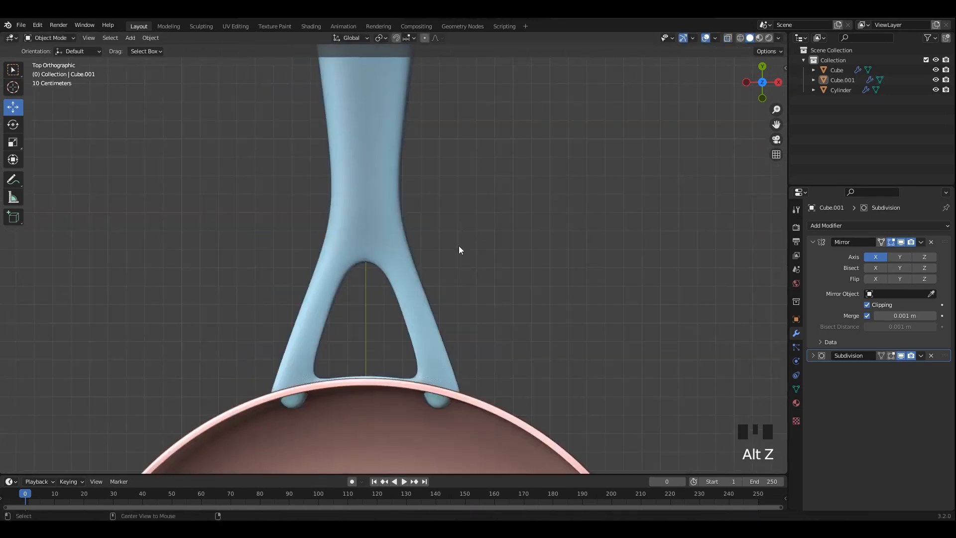
# - Save the file and lower the fork junction's upper centre vertex slightly along Z in the side view
pyautogui.moveTo(458, 246); pyautogui.dragTo(416, 244, button='middle')
pyautogui.keyDown('alt'); pyautogui.moveTo(416, 244); pyautogui.dragTo(358, 214, button='middle'); pyautogui.keyUp('alt')
pyautogui.keyDown('shift'); pyautogui.moveTo(358, 214); pyautogui.dragTo(422, 251, button='middle'); pyautogui.keyUp('shift')
pyautogui.scroll(2, 423, 252)
pyautogui.hotkey('ctrl', 's')
pyautogui.press('Tab')
pyautogui.hotkey('alt', 'z')
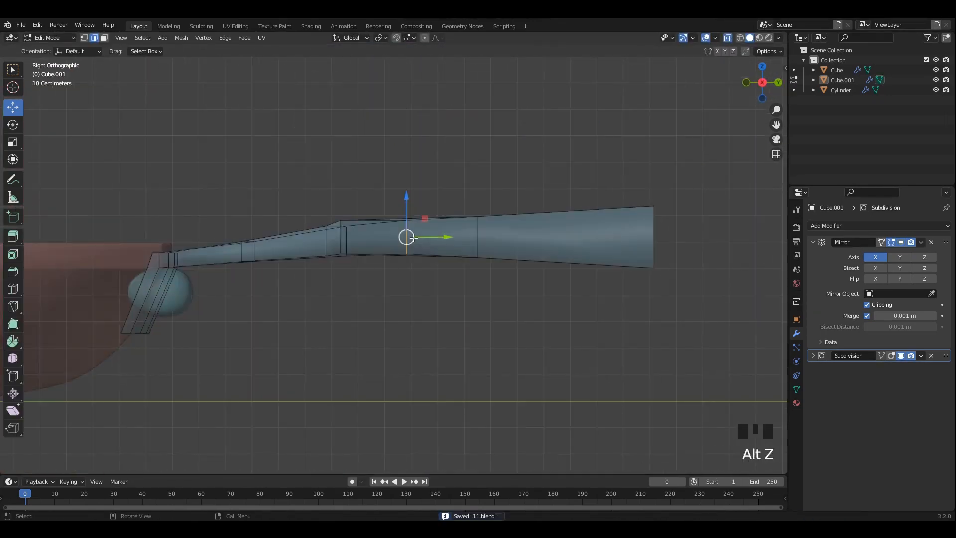
pyautogui.scroll(6, 383, 224)
pyautogui.keyDown('shift'); pyautogui.moveTo(358, 219); pyautogui.dragTo(450, 251, button='middle'); pyautogui.keyUp('shift')
pyautogui.moveTo(428, 216); pyautogui.dragTo(393, 273)
pyautogui.moveTo(405, 227); pyautogui.dragTo(406, 236)
# - Lower the fork junction's underside centre vertex slightly along Z, check the smoothed handle, and save the file
pyautogui.scroll(-2, 409, 249)
pyautogui.keyDown('shift'); pyautogui.moveTo(418, 271); pyautogui.dragTo(423, 206, button='middle'); pyautogui.keyUp('shift')
pyautogui.scroll(3, 424, 207)
pyautogui.moveTo(429, 245); pyautogui.dragTo(405, 269)
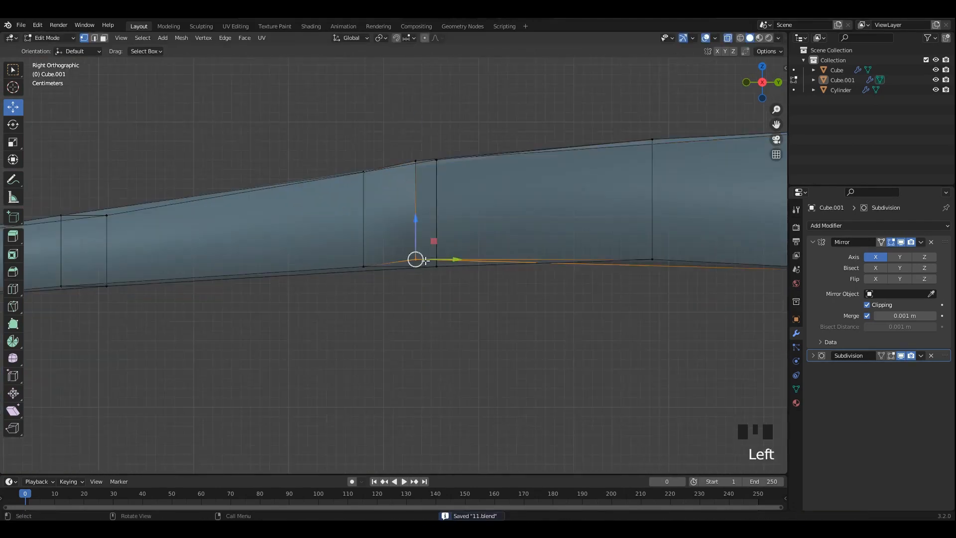
pyautogui.scroll(1, 426, 261)
pyautogui.moveTo(424, 227); pyautogui.dragTo(425, 235)
pyautogui.moveTo(367, 259); pyautogui.dragTo(360, 241)
pyautogui.scroll(-9, 424, 289)
pyautogui.hotkey('alt', 'z')
pyautogui.press('Tab')
pyautogui.moveTo(452, 237)
pyautogui.mouseDown(button='middle')
pyautogui.moveTo(444, 297)
pyautogui.moveTo(449, 243)
pyautogui.mouseUp(button='middle')
pyautogui.keyDown('alt'); pyautogui.moveTo(450, 243); pyautogui.dragTo(309, 275, button='middle'); pyautogui.keyUp('alt')
pyautogui.hotkey('ctrl', 's')
# - Raise the top centre vertices near the handle's open end along Z and tilt them slightly in the side view
pyautogui.press('Tab')
pyautogui.moveTo(448, 264); pyautogui.dragTo(379, 294, button='middle')
pyautogui.keyDown('shift'); pyautogui.moveTo(379, 294); pyautogui.dragTo(409, 258, button='middle'); pyautogui.keyUp('shift')
pyautogui.click(363, 213)
pyautogui.keyDown('shift'); pyautogui.click(434, 280); pyautogui.keyUp('shift')
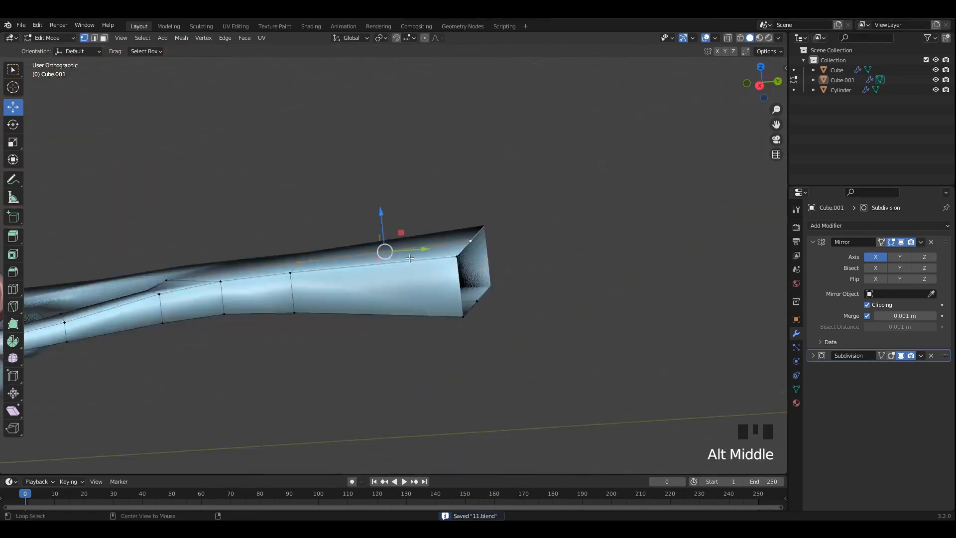
pyautogui.hotkey('alt', 'z')
pyautogui.moveTo(387, 221); pyautogui.dragTo(387, 207)
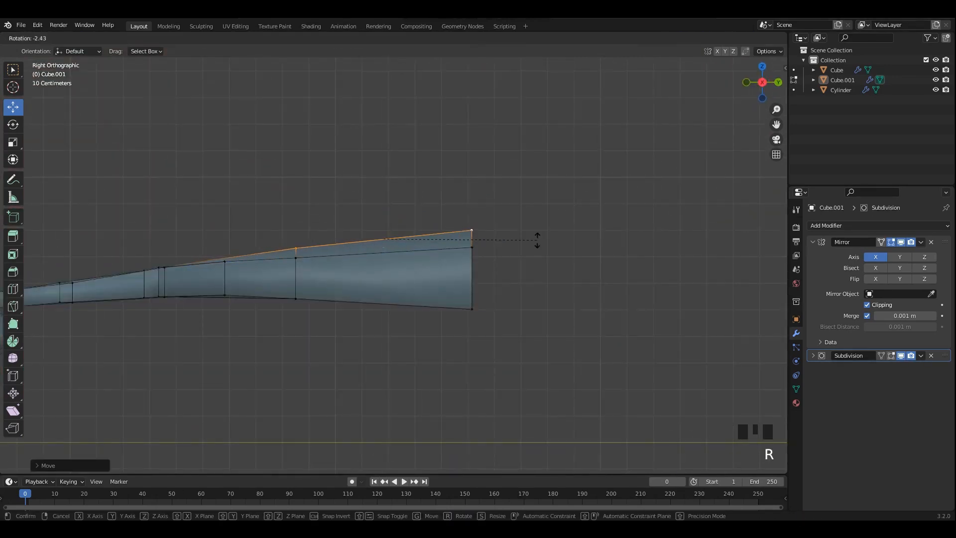
pyautogui.click(536, 239)
# - Lower the bottom centre vertices near the handle's open end to round the underside, and save the file
pyautogui.moveTo(464, 343); pyautogui.dragTo(440, 294, button='middle')
pyautogui.click(467, 295)
pyautogui.hotkey('alt', 'z')
pyautogui.hotkey('alt', 'z')
pyautogui.hotkey('alt', 'z')
pyautogui.click(473, 283)
pyautogui.hotkey('alt', 'z')
pyautogui.hotkey('ctrl', 's')
# - Extrude the handle's open end loop and pull it away from the pan along Y
pyautogui.keyDown('alt'); pyautogui.keyDown('shift'); pyautogui.click(445, 259); pyautogui.keyUp('shift'); pyautogui.keyUp('alt')
pyautogui.hotkey('alt', 'z')
pyautogui.hotkey('ctrl', 's')
pyautogui.press('e')
pyautogui.rightClick(490, 295)
pyautogui.moveTo(448, 278); pyautogui.dragTo(572, 286)
pyautogui.scroll(-3, 548, 286)
pyautogui.keyDown('shift'); pyautogui.moveTo(525, 285); pyautogui.dragTo(472, 280, button='middle'); pyautogui.keyUp('shift')
pyautogui.scroll(1, 460, 242)
# - Tilt the loop where the new extrusion starts and raise it about 0.02 m along Z
pyautogui.moveTo(329, 347); pyautogui.dragTo(329, 348)
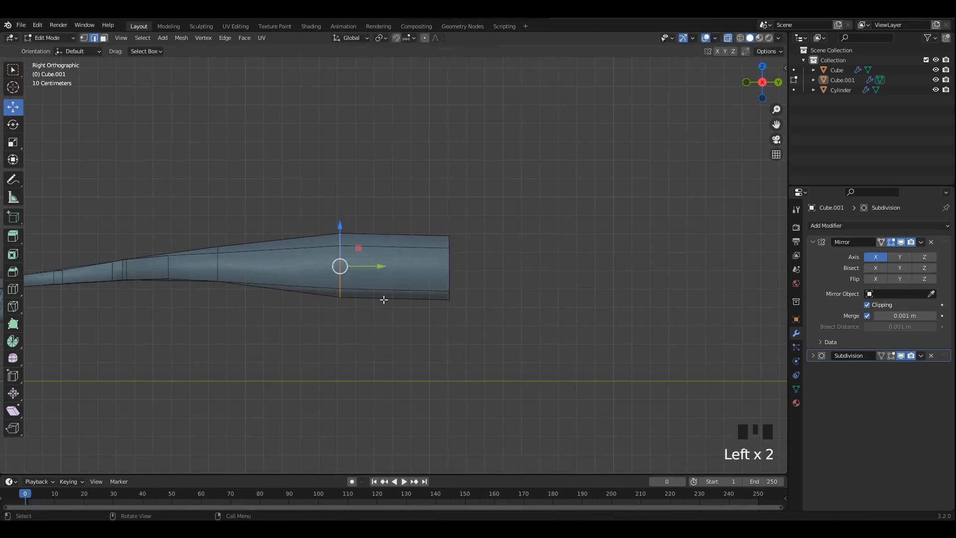
pyautogui.moveTo(340, 238); pyautogui.dragTo(341, 232)
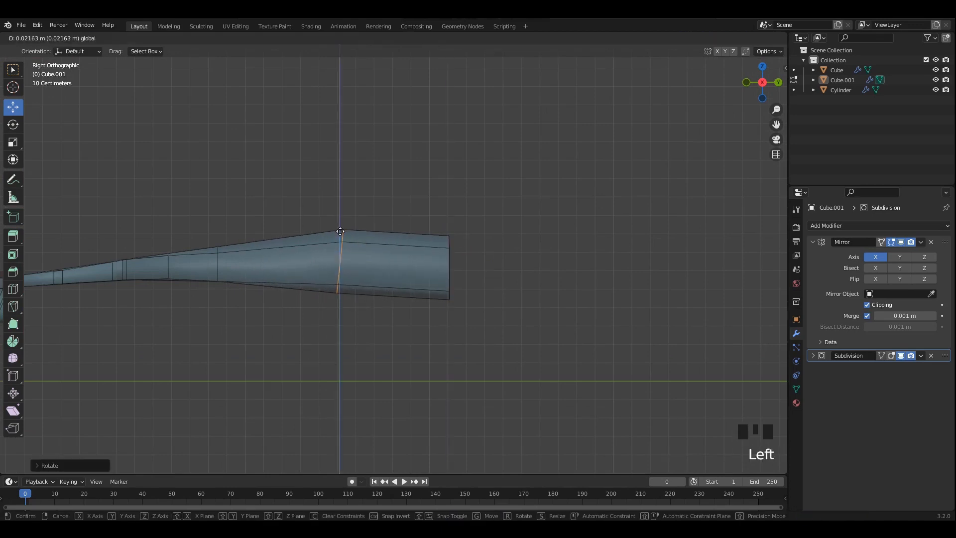
pyautogui.click(492, 305)
# - Rotate the handle's open end loop and raise it slightly along Z to level the grip
pyautogui.moveTo(518, 177); pyautogui.dragTo(418, 332)
pyautogui.press('r')
pyautogui.click(511, 308)
pyautogui.keyDown('shift'); pyautogui.moveTo(493, 285); pyautogui.dragTo(419, 277, button='middle'); pyautogui.keyUp('shift')
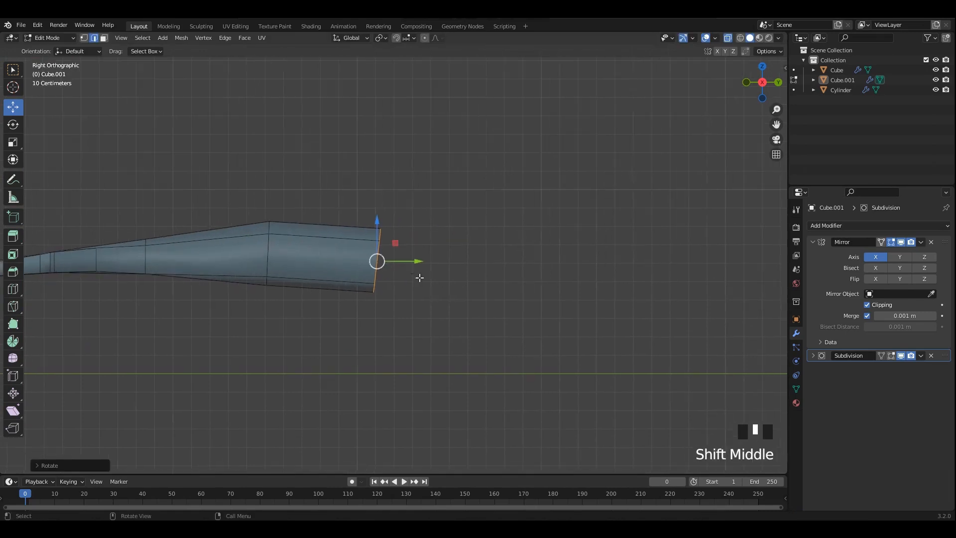
pyautogui.moveTo(379, 226); pyautogui.dragTo(379, 221)
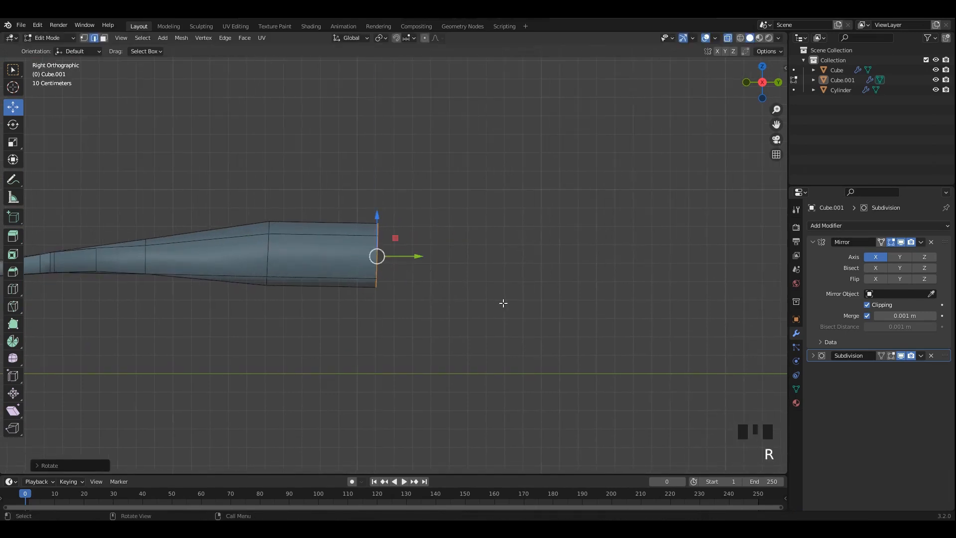
# - Extrude the open end loop once more along Y and shorten the new segment
pyautogui.press('e')
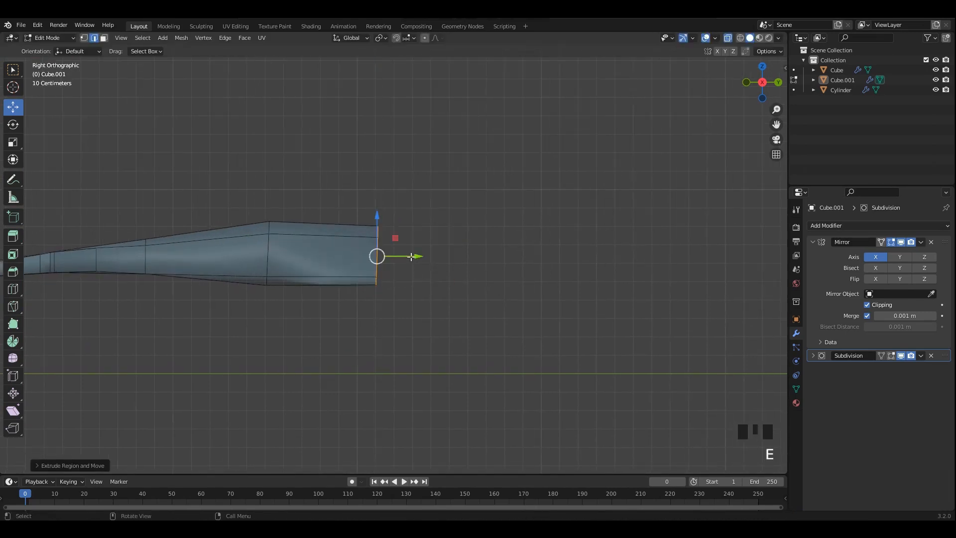
pyautogui.click(487, 264)
pyautogui.scroll(-3, 490, 259)
pyautogui.keyDown('shift'); pyautogui.moveTo(453, 260); pyautogui.dragTo(397, 278, button='middle'); pyautogui.keyUp('shift')
pyautogui.scroll(1, 399, 278)
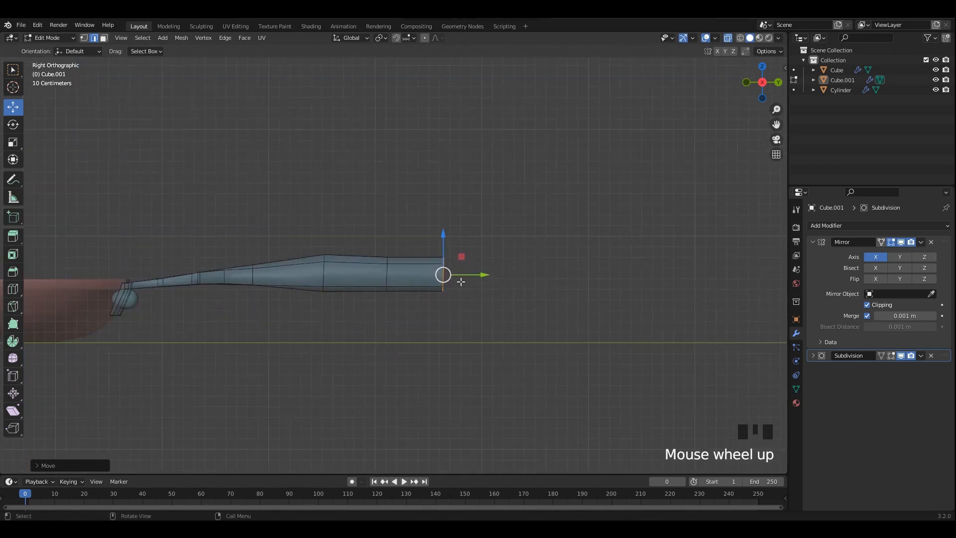
pyautogui.hotkey('ctrl', 'z')
pyautogui.scroll(1, 483, 286)
pyautogui.keyDown('shift'); pyautogui.moveTo(487, 285); pyautogui.dragTo(450, 284, button='middle'); pyautogui.keyUp('shift')
pyautogui.scroll(1, 433, 284)
pyautogui.moveTo(441, 285); pyautogui.dragTo(414, 288)
pyautogui.scroll(3, 406, 291)
pyautogui.keyDown('shift'); pyautogui.moveTo(399, 292); pyautogui.dragTo(509, 282, button='middle'); pyautogui.keyUp('shift')
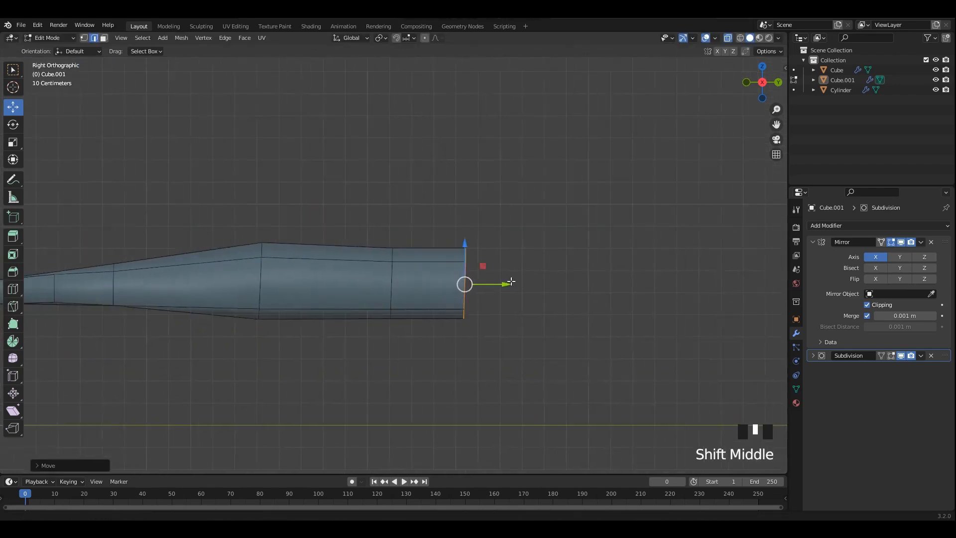
# - Move the grip's loop next to the open end along Y and enlarge it slightly along Z
pyautogui.press('1')
pyautogui.moveTo(350, 211); pyautogui.dragTo(425, 378)
pyautogui.keyDown('shift'); pyautogui.moveTo(412, 317); pyautogui.dragTo(433, 303, button='middle'); pyautogui.keyUp('shift')
pyautogui.click(432, 280)
pyautogui.press('s')
pyautogui.press('z')
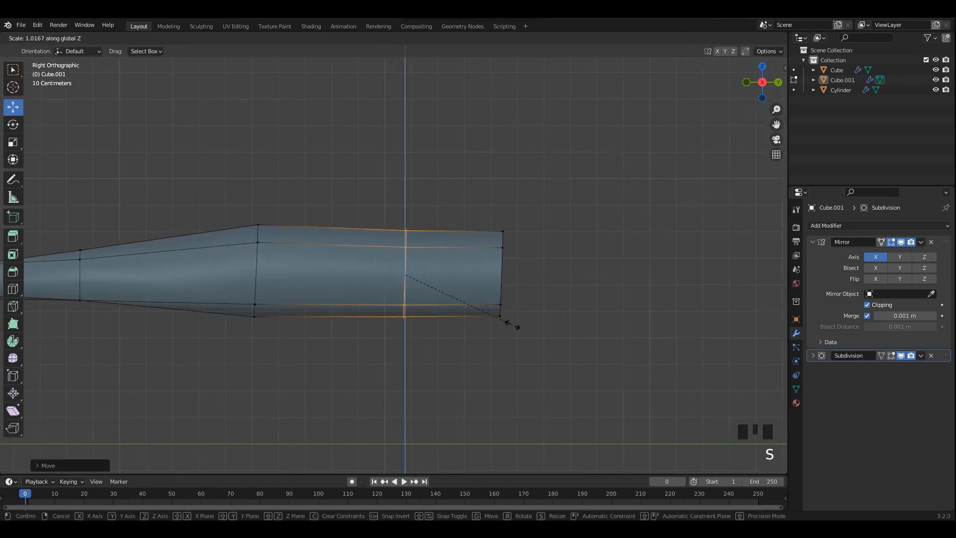
pyautogui.click(518, 329)
# - Move the grip's front loop toward the pan, scale it along Z, and tilt the following loop slightly
pyautogui.keyDown('shift'); pyautogui.moveTo(302, 205); pyautogui.dragTo(377, 200, button='middle'); pyautogui.keyUp('shift')
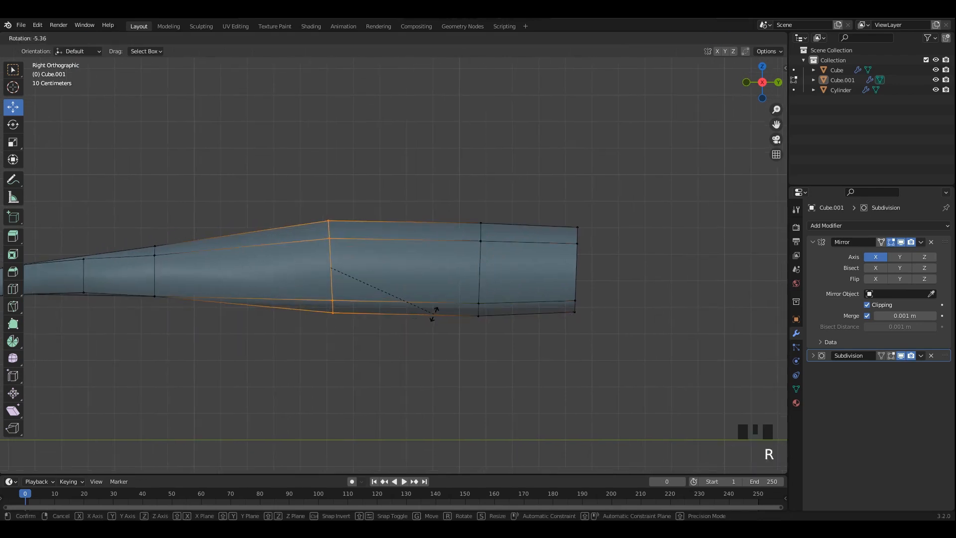
pyautogui.moveTo(370, 270); pyautogui.dragTo(345, 270)
pyautogui.press('s')
pyautogui.press('z')
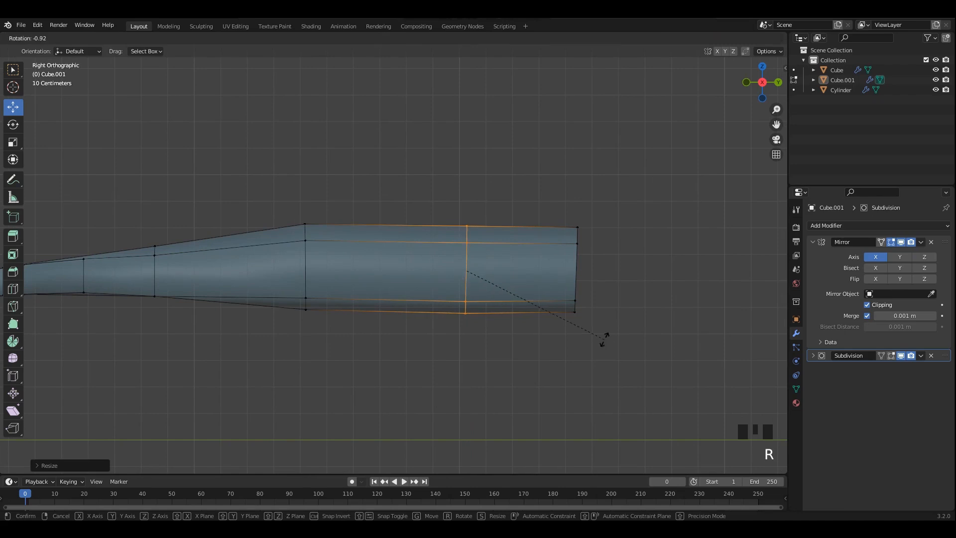
pyautogui.moveTo(667, 162); pyautogui.dragTo(554, 389)
pyautogui.keyDown('shift'); pyautogui.moveTo(600, 305); pyautogui.dragTo(449, 292, button='middle'); pyautogui.keyUp('shift')
pyautogui.hotkey('alt', 'z')
pyautogui.press('Tab')
pyautogui.click(604, 267)
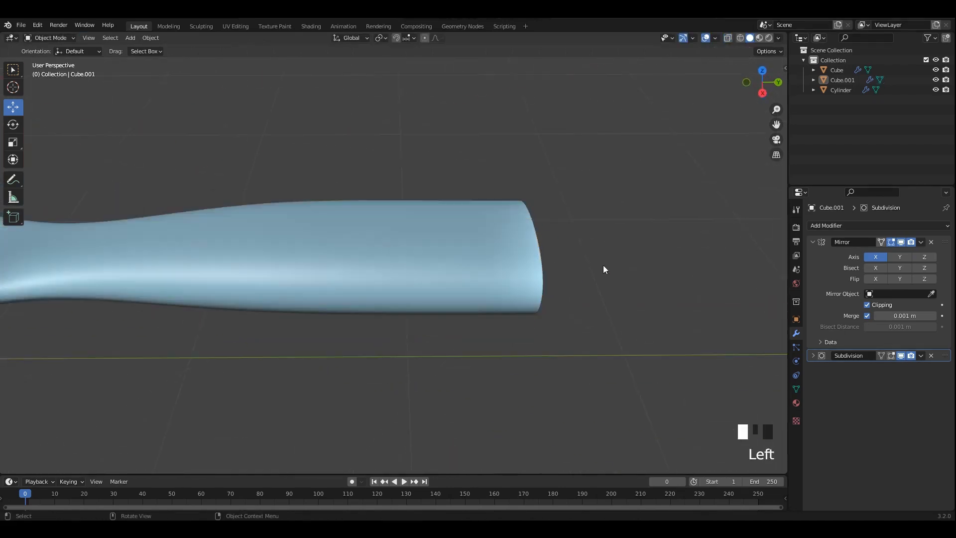
pyautogui.scroll(-4, 603, 265)
pyautogui.moveTo(603, 199); pyautogui.dragTo(458, 308, button='middle')
# - Save the file and move the outer vertices of the grip's front loop outward along X in the top view
pyautogui.press('Tab')
pyautogui.hotkey('alt', 'z')
pyautogui.scroll(5, 431, 293)
pyautogui.hotkey('ctrl', 's')
pyautogui.keyDown('ctrl'); pyautogui.moveTo(432, 293); pyautogui.dragTo(433, 276); pyautogui.keyUp('ctrl')
pyautogui.keyDown('shift'); pyautogui.moveTo(465, 333); pyautogui.dragTo(485, 277, button='middle'); pyautogui.keyUp('shift')
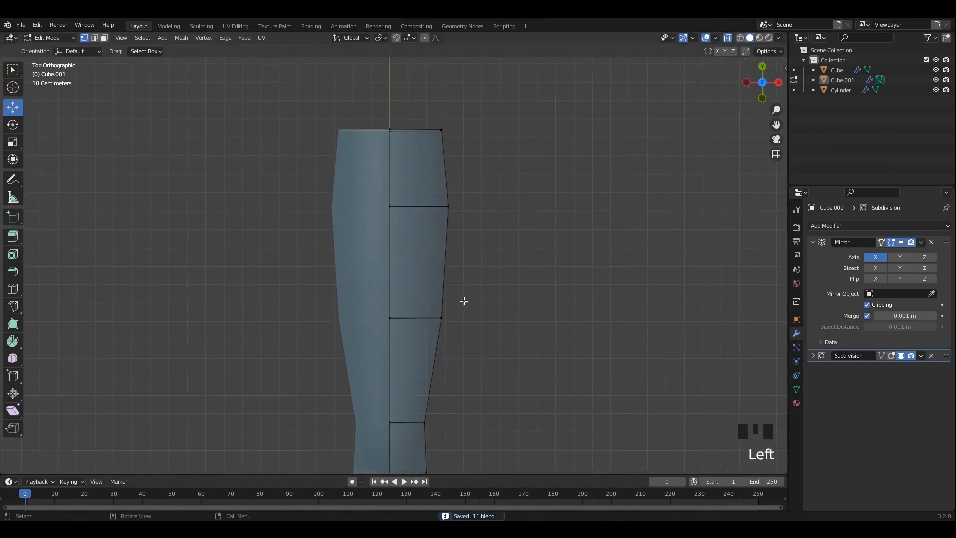
pyautogui.moveTo(464, 301); pyautogui.dragTo(427, 338)
pyautogui.scroll(3, 423, 252)
pyautogui.keyDown('shift'); pyautogui.moveTo(424, 252); pyautogui.dragTo(380, 198, button='middle'); pyautogui.keyUp('shift')
pyautogui.scroll(1, 436, 299)
pyautogui.moveTo(474, 309); pyautogui.dragTo(481, 311)
# - Scale the grip's front loop along Z, rotate it slightly in the top view, and check the smoothed handle
pyautogui.moveTo(518, 274); pyautogui.dragTo(309, 344)
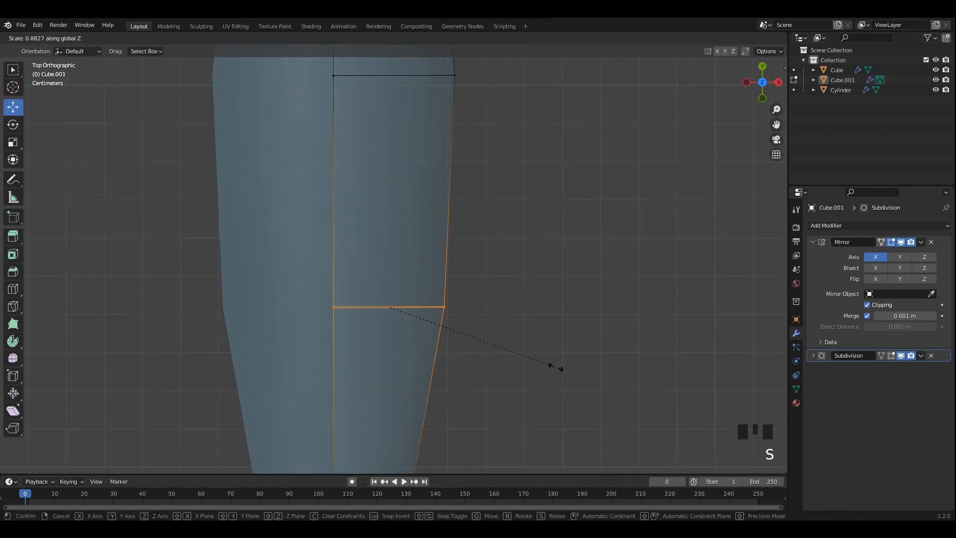
pyautogui.click(497, 302)
pyautogui.scroll(-3, 493, 307)
pyautogui.keyDown('shift'); pyautogui.moveTo(484, 266); pyautogui.dragTo(489, 315, button='middle'); pyautogui.keyUp('shift')
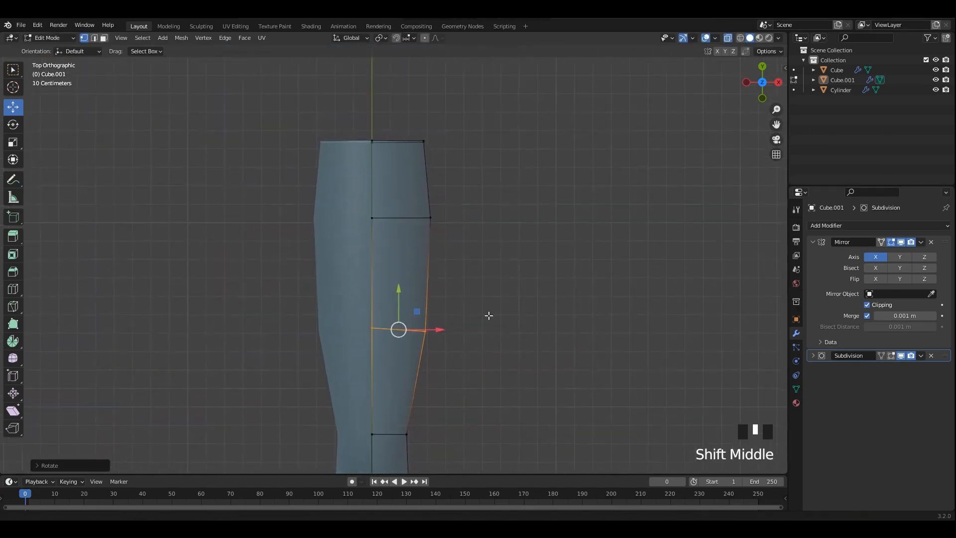
pyautogui.scroll(2, 462, 274)
pyautogui.click(407, 258)
pyautogui.press('Tab')
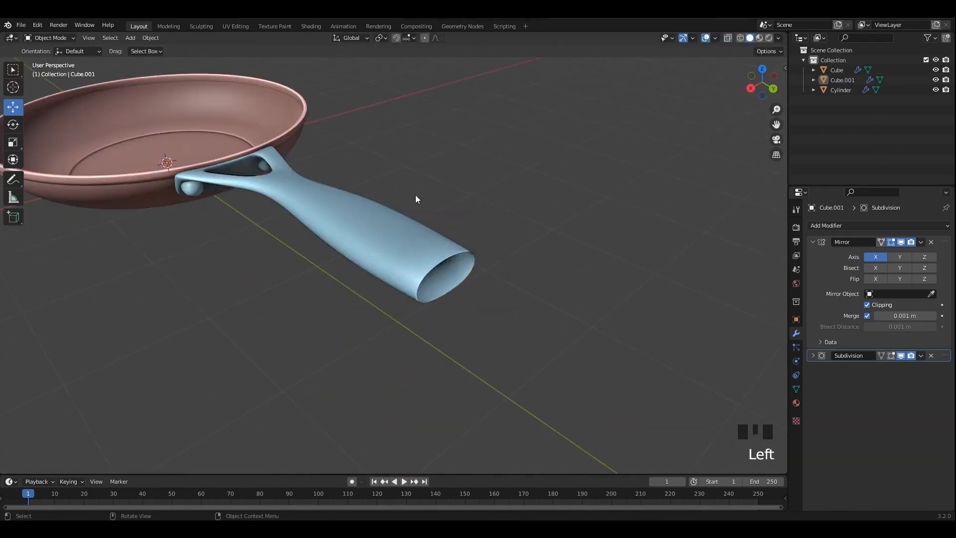
pyautogui.keyDown('alt'); pyautogui.moveTo(416, 199); pyautogui.dragTo(448, 219, button='middle'); pyautogui.keyUp('alt')
pyautogui.scroll(2, 419, 190)
pyautogui.press('Tab')
pyautogui.moveTo(646, 151); pyautogui.dragTo(323, 348)
pyautogui.moveTo(481, 207); pyautogui.dragTo(481, 208)
pyautogui.hotkey('ctrl', 'z')
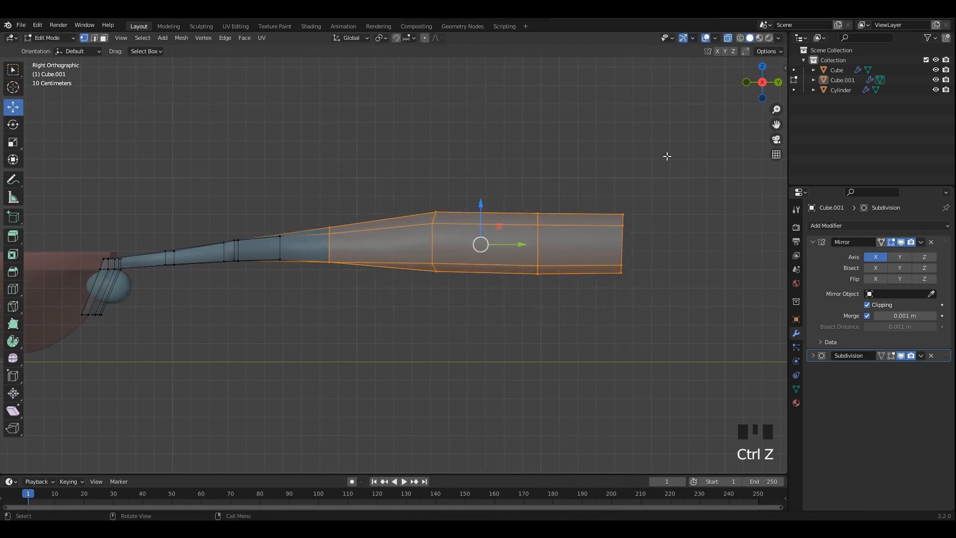
# - Select the grip and neck vertices out to the open end and raise them slightly along Z
pyautogui.moveTo(668, 155); pyautogui.dragTo(167, 320)
pyautogui.keyDown('shift'); pyautogui.moveTo(370, 221); pyautogui.dragTo(374, 209, button='middle'); pyautogui.keyUp('shift')
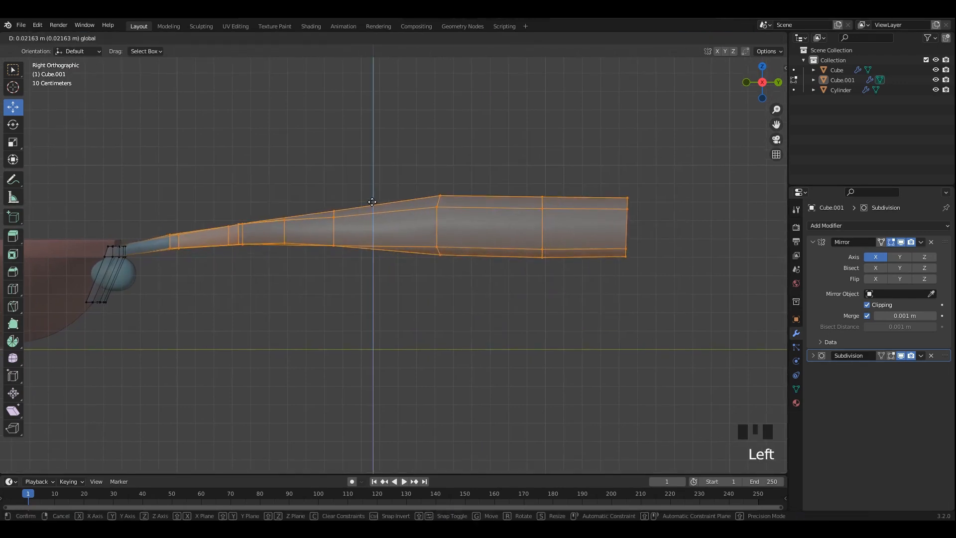
pyautogui.keyDown('shift'); pyautogui.scroll(2, 375, 212); pyautogui.keyUp('shift')
pyautogui.click(201, 204)
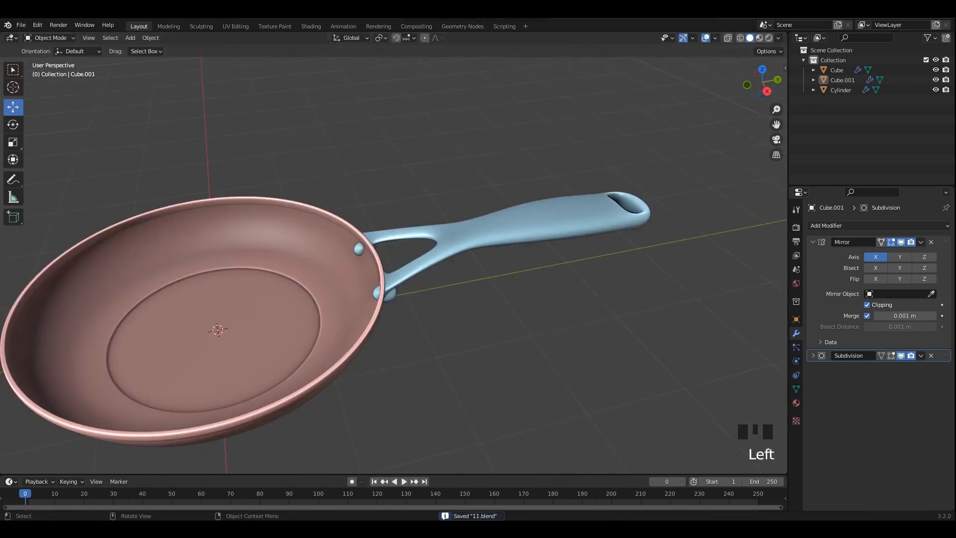
# - Isolate the handle in local view and open its mesh for editing
pyautogui.moveTo(547, 278); pyautogui.dragTo(578, 277, button='middle')
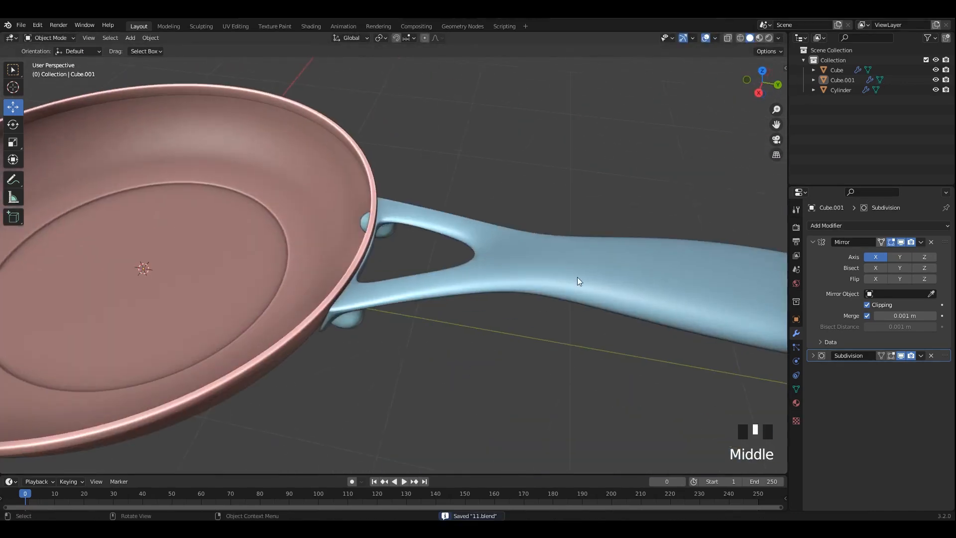
pyautogui.click(578, 277)
pyautogui.press('/')
pyautogui.press('Tab')
pyautogui.keyDown('alt'); pyautogui.middleClick(393, 258); pyautogui.keyUp('alt')
pyautogui.scroll(-3, 393, 259)
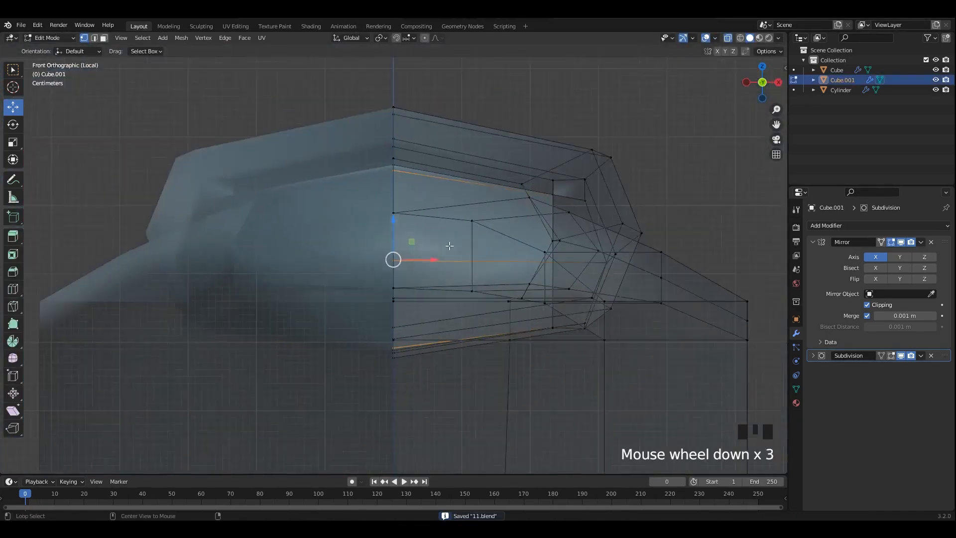
# - Adjust the upper and lower centre vertices at the handle's tip along Y and inspect the smoothed hanging hole
pyautogui.press('KP_7')
pyautogui.hotkey('alt', 'z')
pyautogui.click(421, 256)
pyautogui.click(418, 265)
pyautogui.scroll(3, 404, 228)
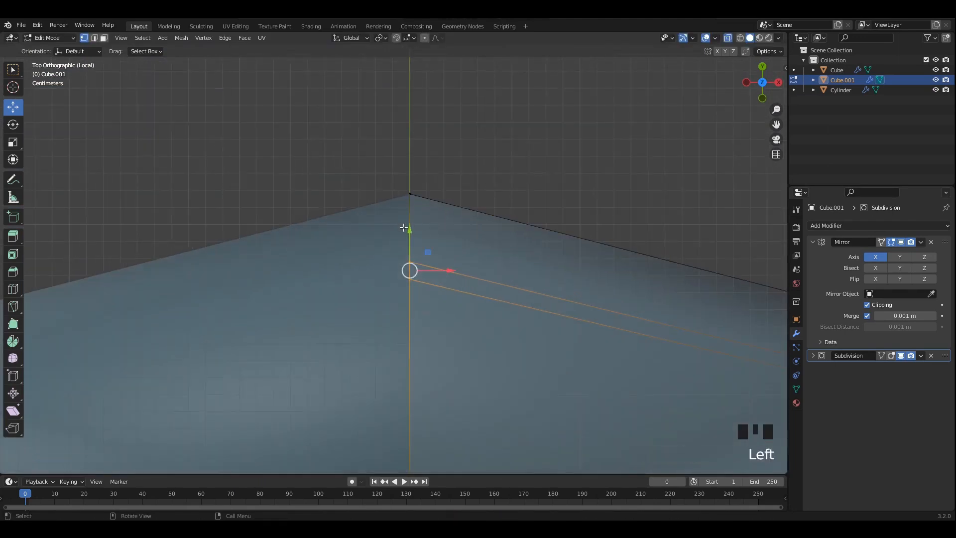
pyautogui.scroll(-4, 518, 272)
pyautogui.press('Tab')
pyautogui.hotkey('alt', 'z')
pyautogui.click(492, 174)
pyautogui.moveTo(492, 174); pyautogui.dragTo(409, 159, button='middle')
pyautogui.keyDown('shift'); pyautogui.moveTo(424, 200); pyautogui.dragTo(506, 254, button='middle'); pyautogui.keyUp('shift')
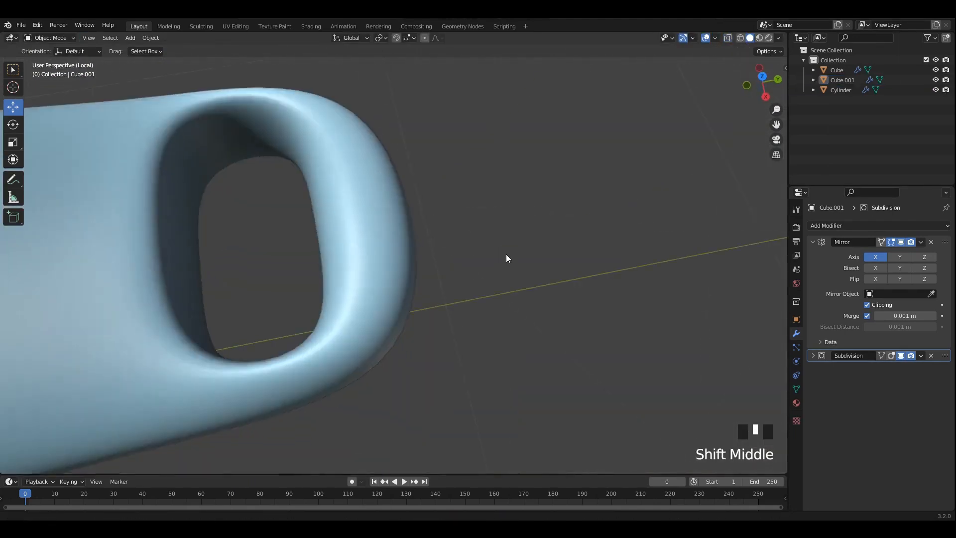
# - Save the file and raise the grip's rear loop along Z in the side view
pyautogui.press('KP_3')
pyautogui.scroll(-3, 356, 234)
pyautogui.hotkey('ctrl', 's')
pyautogui.press('Tab')
pyautogui.hotkey('alt', 'z')
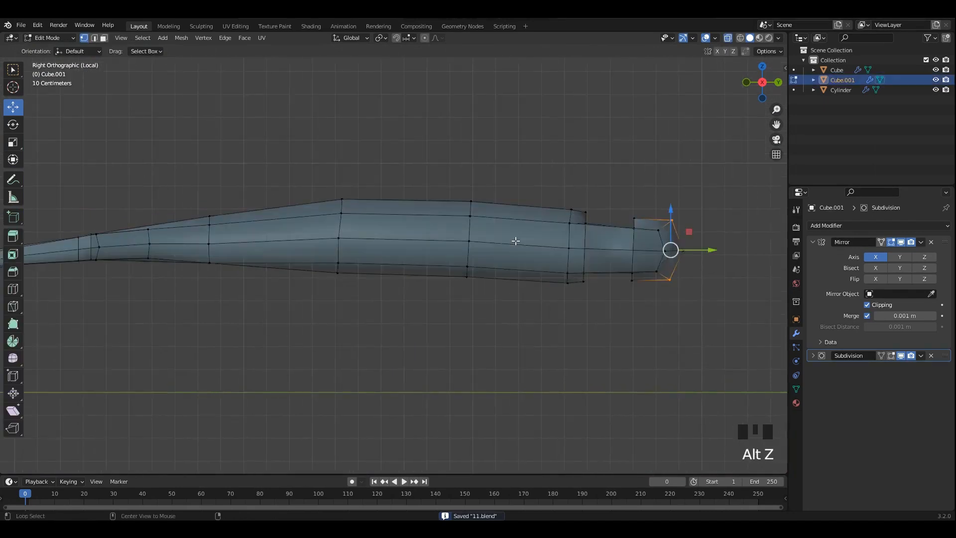
pyautogui.scroll(2, 491, 144)
pyautogui.moveTo(492, 144); pyautogui.dragTo(439, 316)
pyautogui.keyDown('shift'); pyautogui.moveTo(439, 315); pyautogui.dragTo(319, 285, button='middle'); pyautogui.keyUp('shift')
pyautogui.press('Tab')
pyautogui.press('Tab')
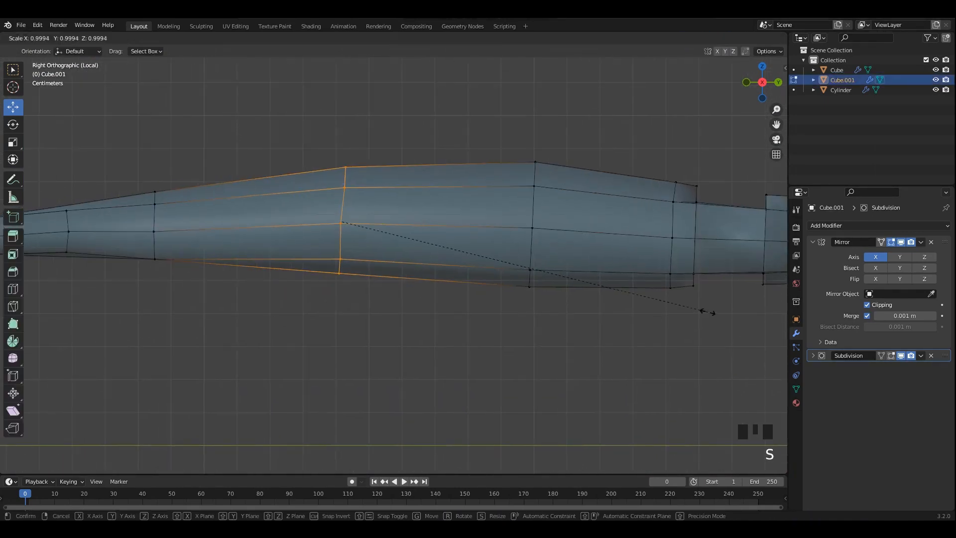
# - Scale the grip's front loop slightly, check the handle's side profile, and save the file
pyautogui.click(436, 260)
pyautogui.press('Tab')
pyautogui.scroll(-4, 365, 312)
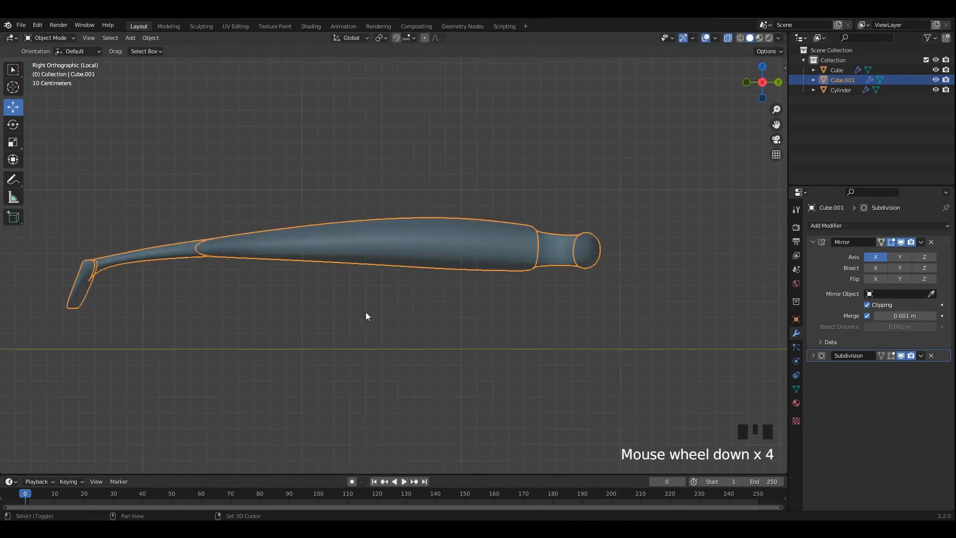
pyautogui.keyDown('shift'); pyautogui.moveTo(366, 312); pyautogui.dragTo(375, 284, button='middle'); pyautogui.keyUp('shift')
pyautogui.hotkey('ctrl', 's')
pyautogui.press('Tab')
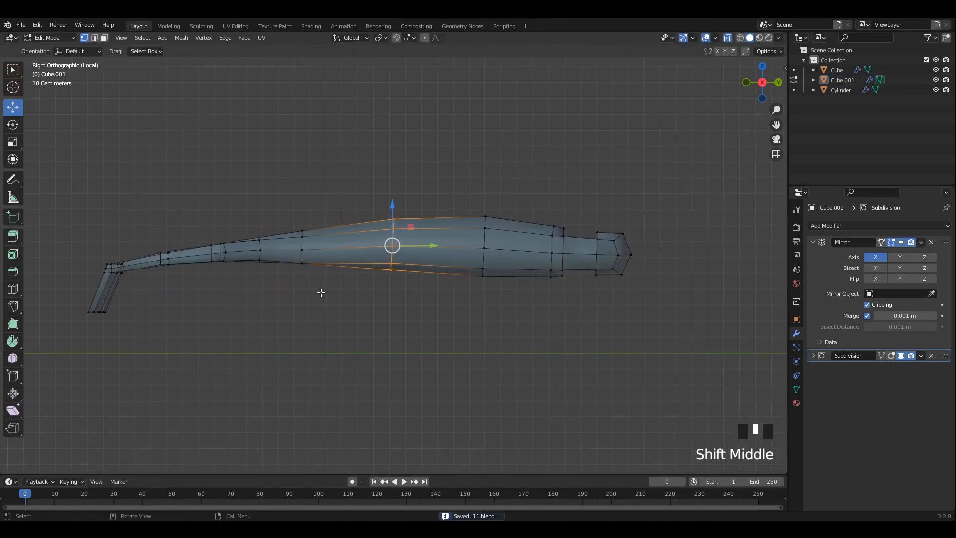
# - Raise the handle's vertices beyond the fork arms slightly along Z in the side view
pyautogui.keyDown('shift'); pyautogui.moveTo(119, 290); pyautogui.dragTo(211, 273, button='middle'); pyautogui.keyUp('shift')
pyautogui.scroll(1, 348, 254)
pyautogui.keyDown('shift'); pyautogui.moveTo(348, 254); pyautogui.dragTo(167, 254, button='middle'); pyautogui.keyUp('shift')
pyautogui.scroll(-2, 699, 153)
pyautogui.moveTo(699, 151); pyautogui.dragTo(160, 356)
pyautogui.keyDown('shift'); pyautogui.moveTo(377, 204); pyautogui.dragTo(380, 207, button='middle'); pyautogui.keyUp('shift')
pyautogui.moveTo(383, 206); pyautogui.dragTo(384, 200)
pyautogui.keyDown('shift'); pyautogui.moveTo(384, 199); pyautogui.dragTo(369, 210, button='middle'); pyautogui.keyUp('shift')
pyautogui.moveTo(719, 177); pyautogui.dragTo(346, 376)
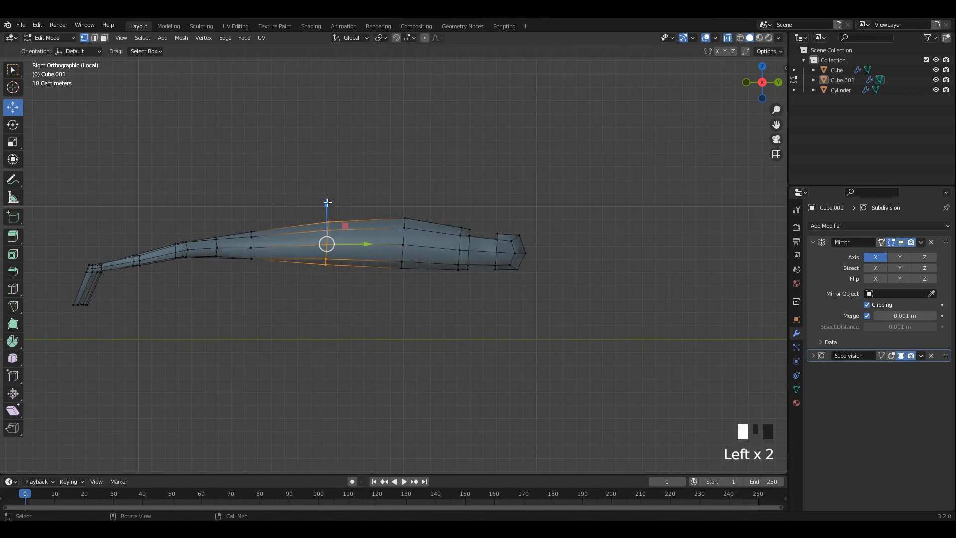
# - Adjust the grip's front loop along Z, lower the neighbouring neck loop about 0.008 m, and save the file
pyautogui.click(325, 199)
pyautogui.scroll(2, 224, 275)
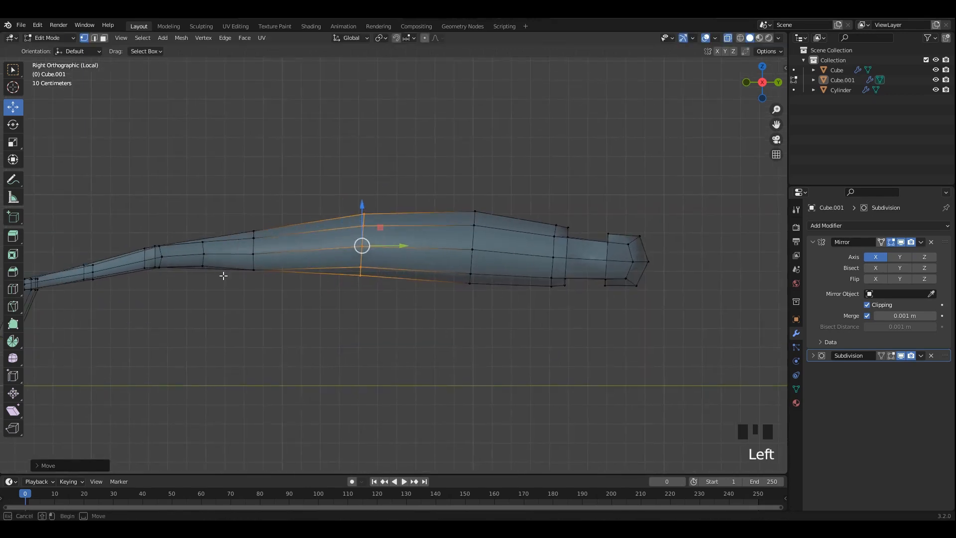
pyautogui.click(255, 213)
pyautogui.scroll(-2, 289, 217)
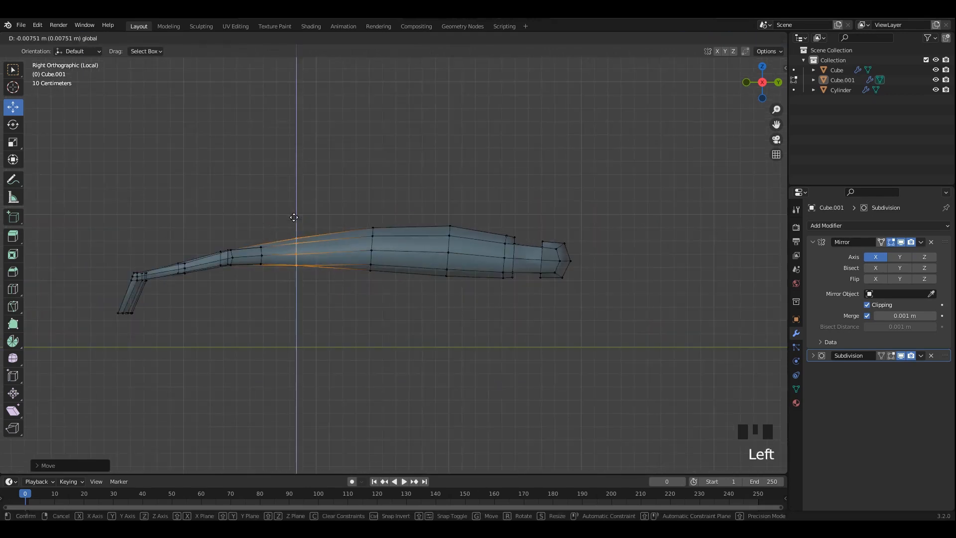
pyautogui.click(294, 218)
pyautogui.press('Tab')
pyautogui.scroll(3, 324, 289)
pyautogui.hotkey('ctrl', 's')
pyautogui.press('Tab')
pyautogui.hotkey('alt', 'z')
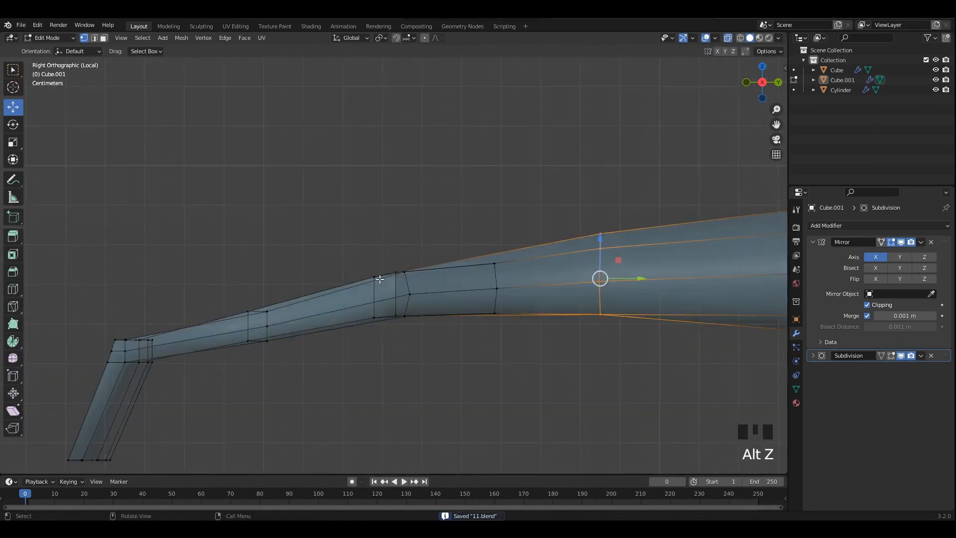
# - Lower the vertices where the fork arms join the handle slightly along Z in the side view, and save the file
pyautogui.keyDown('shift'); pyautogui.moveTo(379, 279); pyautogui.dragTo(317, 201, button='middle'); pyautogui.keyUp('shift')
pyautogui.scroll(3, 279, 154)
pyautogui.moveTo(222, 105); pyautogui.dragTo(334, 294)
pyautogui.keyDown('shift'); pyautogui.moveTo(329, 279); pyautogui.dragTo(369, 319, button='middle'); pyautogui.keyUp('shift')
pyautogui.scroll(1, 338, 250)
pyautogui.moveTo(317, 185); pyautogui.dragTo(319, 197)
pyautogui.press('Tab')
pyautogui.scroll(-3, 399, 303)
pyautogui.moveTo(380, 297); pyautogui.dragTo(319, 349, button='middle')
pyautogui.hotkey('ctrl', 's')
# - Add a loop cut on the fork arm and slide it close to the front bend with a factor of about 0.95
pyautogui.press('Tab')
pyautogui.hotkey('ctrl', 'r')
pyautogui.click(304, 360)
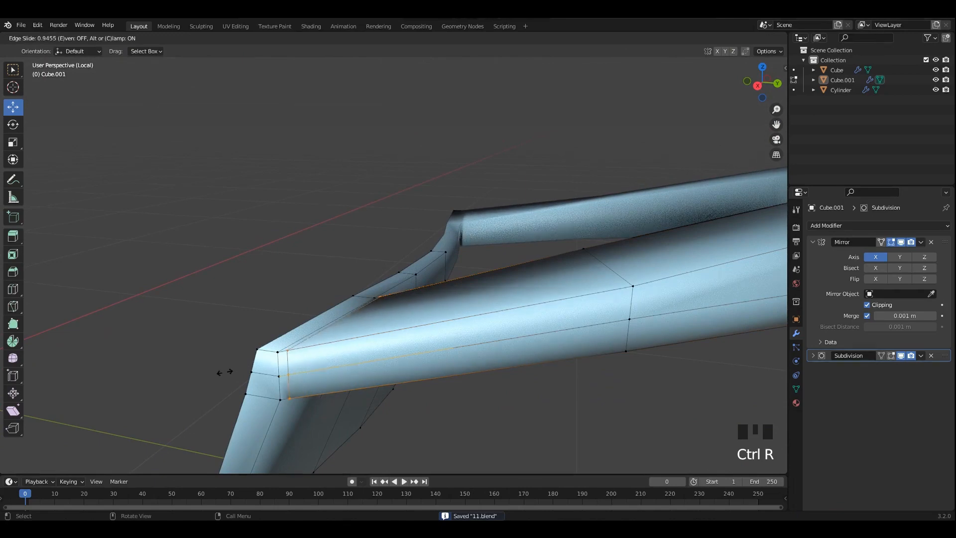
pyautogui.click(224, 372)
pyautogui.press('Tab')
pyautogui.scroll(-7, 464, 314)
pyautogui.moveTo(463, 316); pyautogui.dragTo(393, 348, button='middle')
pyautogui.press('Tab')
pyautogui.scroll(2, 388, 360)
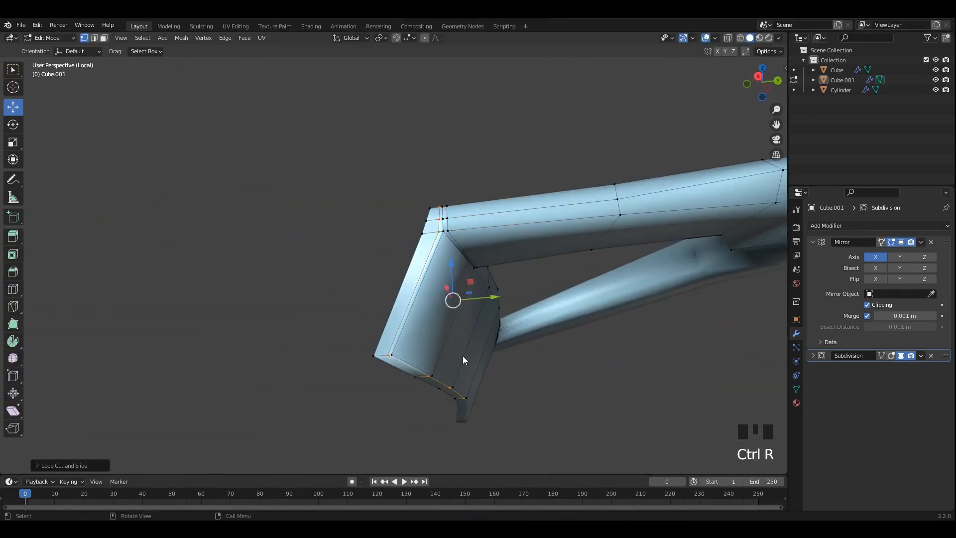
pyautogui.moveTo(463, 360); pyautogui.dragTo(517, 290, button='middle')
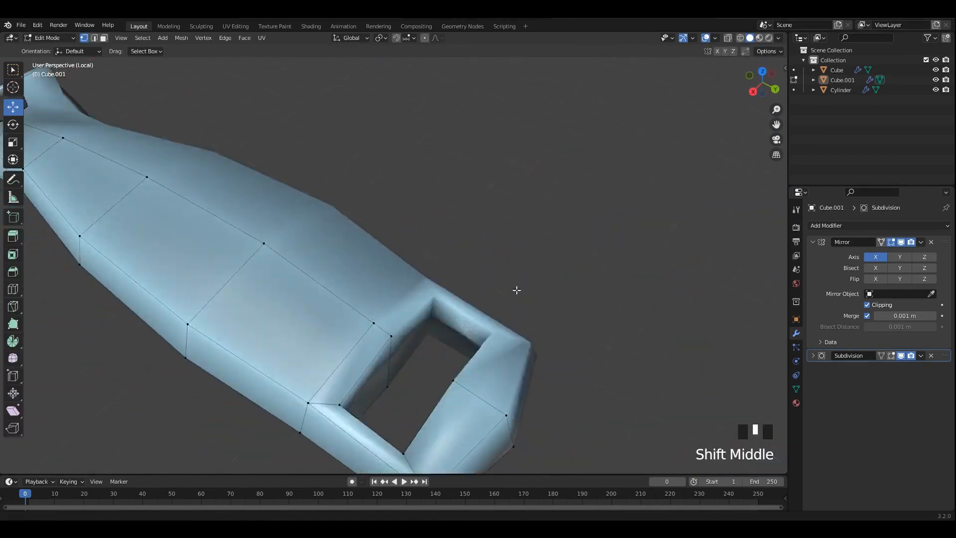
# - Try a loop cut around the inner wall of the handle's hanging hole
pyautogui.scroll(3, 441, 294)
pyautogui.keyDown('shift'); pyautogui.moveTo(441, 294); pyautogui.dragTo(587, 284, button='middle'); pyautogui.keyUp('shift')
pyautogui.click(517, 288)
pyautogui.press('Tab')
pyautogui.press('Tab')
pyautogui.keyDown('shift'); pyautogui.moveTo(588, 284); pyautogui.dragTo(573, 205, button='middle'); pyautogui.keyUp('shift')
pyautogui.hotkey('ctrl', 'z')
pyautogui.moveTo(421, 245); pyautogui.dragTo(381, 218, button='middle')
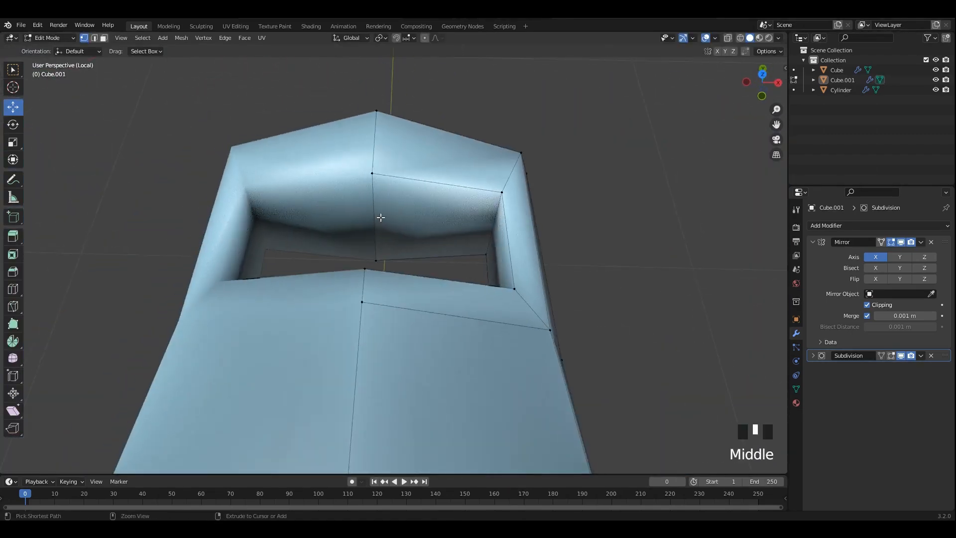
pyautogui.moveTo(444, 238); pyautogui.dragTo(518, 224, button='middle')
pyautogui.keyDown('shift'); pyautogui.moveTo(518, 225); pyautogui.dragTo(428, 259, button='middle'); pyautogui.keyUp('shift')
pyautogui.scroll(3, 399, 279)
pyautogui.moveTo(324, 319); pyautogui.dragTo(353, 309, button='middle')
pyautogui.keyDown('shift'); pyautogui.moveTo(354, 309); pyautogui.dragTo(381, 285, button='middle'); pyautogui.keyUp('shift')
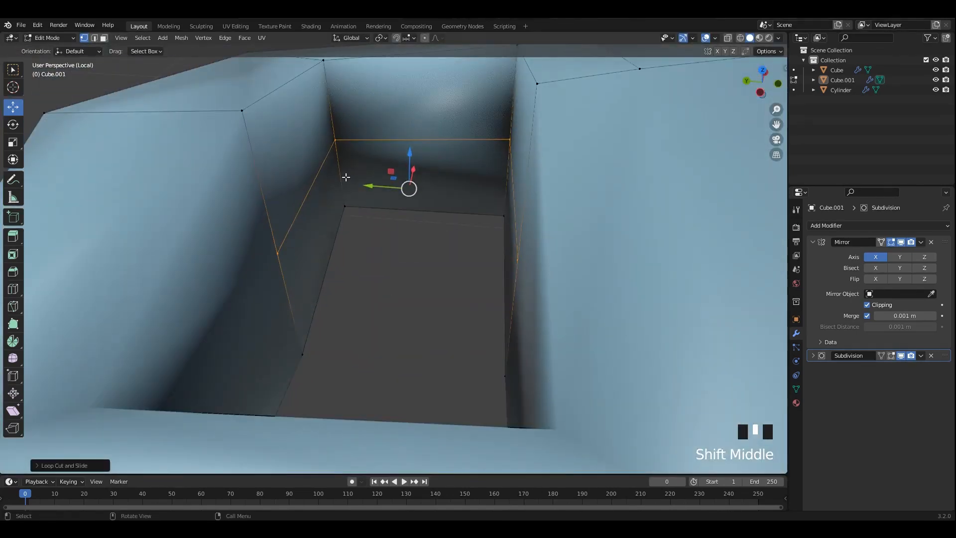
pyautogui.hotkey('ctrl', 'z')
# - Add two loop cuts around the hanging hole's inner wall, one near its lower edge and one near its upper edge
pyautogui.click(340, 172)
pyautogui.click(361, 209)
pyautogui.keyDown('shift'); pyautogui.moveTo(344, 147); pyautogui.dragTo(329, 193, button='middle'); pyautogui.keyUp('shift')
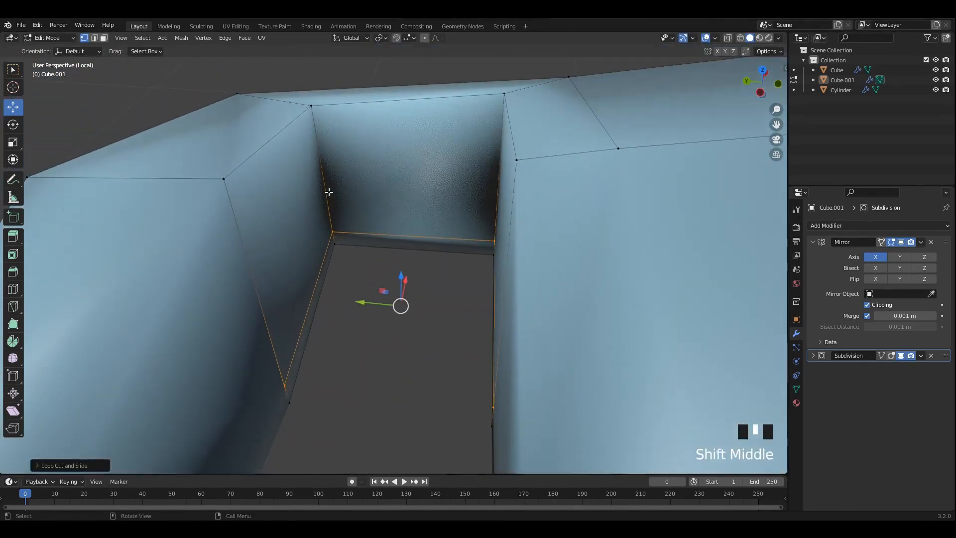
pyautogui.hotkey('ctrl', 'r')
pyautogui.click(327, 190)
pyautogui.click(327, 147)
# - Apply the handle's object transform and check the smoothed hanging hole
pyautogui.press('Tab')
pyautogui.click(393, 178)
pyautogui.hotkey('ctrl', 'a')
pyautogui.click(393, 178)
pyautogui.scroll(-5, 423, 174)
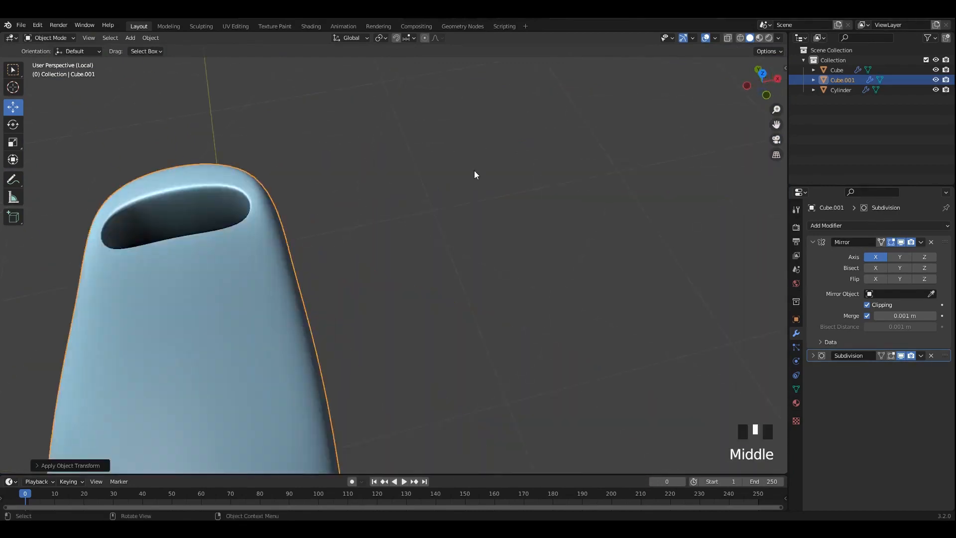
pyautogui.keyDown('shift'); pyautogui.moveTo(474, 170); pyautogui.dragTo(421, 261, button='middle'); pyautogui.keyUp('shift')
# - Slide the upper edge loop inside the hanging hole farther down from the rim
pyautogui.press('Tab')
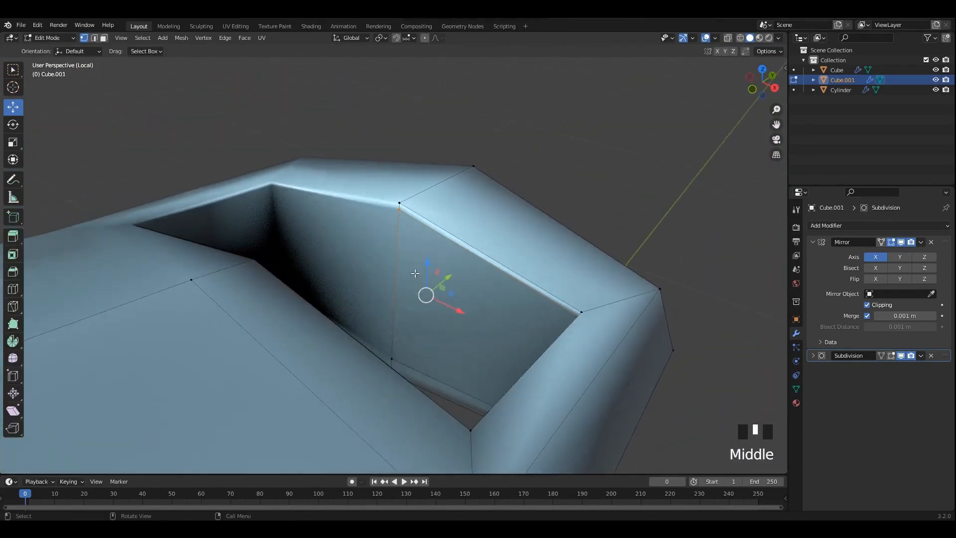
pyautogui.scroll(3, 421, 261)
pyautogui.click(420, 286)
pyautogui.press('Tab')
pyautogui.press('Tab')
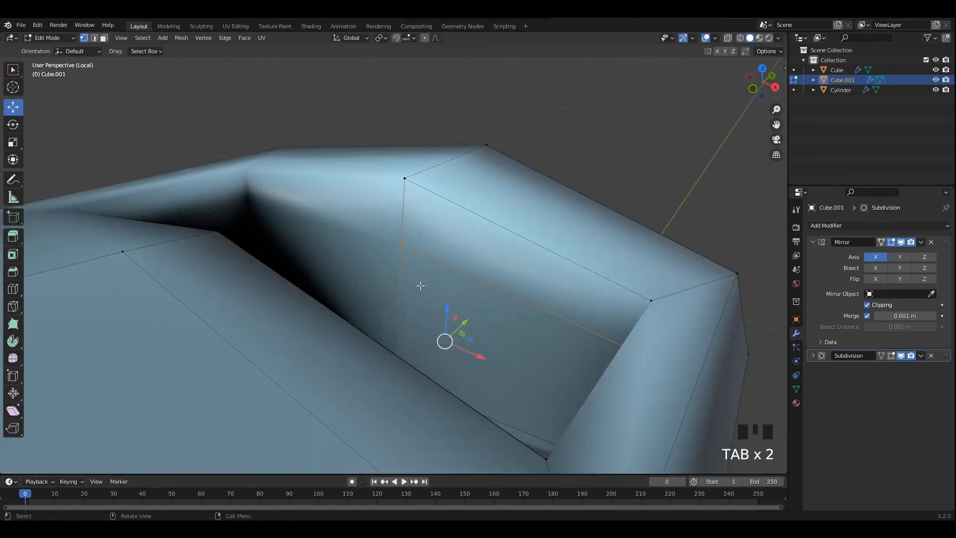
pyautogui.press('g')
pyautogui.press('g')
pyautogui.click(421, 289)
pyautogui.press('Tab')
# - Slide another edge loop at the hanging hole slightly and apply the handle's object transform
pyautogui.scroll(-4, 531, 210)
pyautogui.click(488, 248)
pyautogui.moveTo(530, 211); pyautogui.dragTo(416, 294, button='middle')
pyautogui.scroll(-2, 420, 220)
pyautogui.press('Tab')
pyautogui.click(466, 242)
pyautogui.press('g')
pyautogui.press('g')
pyautogui.click(460, 247)
pyautogui.press('Tab')
pyautogui.click(416, 294)
pyautogui.hotkey('ctrl', 'a')
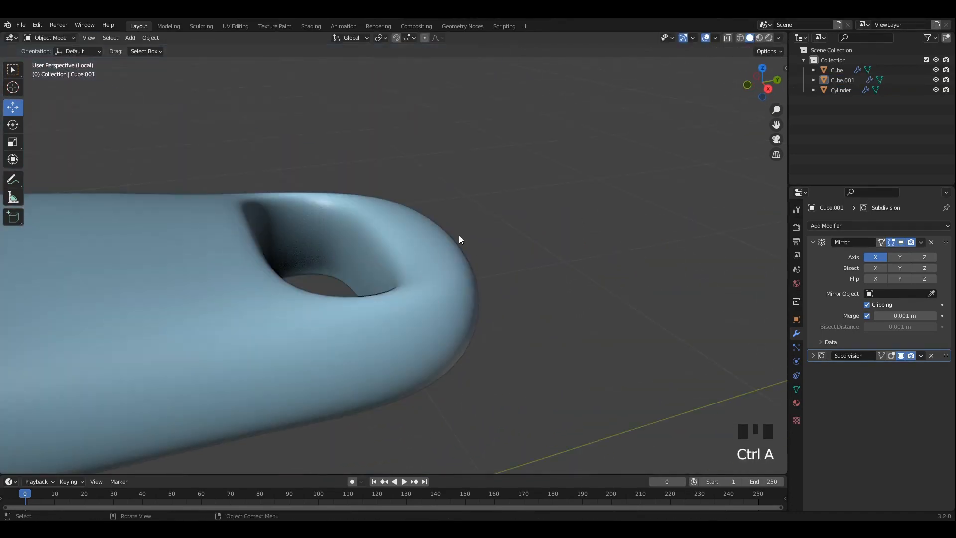
pyautogui.click(466, 262)
# - Adjust the selected vertices at the hanging hole with Shrink/Fatten and check the smoothed handle end
pyautogui.moveTo(459, 235); pyautogui.dragTo(409, 279, button='middle')
pyautogui.press('Tab')
pyautogui.click(397, 294)
pyautogui.press('Tab')
pyautogui.press('Tab')
pyautogui.hotkey('alt', 's')
pyautogui.click(412, 248)
pyautogui.press('Tab')
pyautogui.scroll(-2, 456, 244)
pyautogui.moveTo(456, 244)
pyautogui.mouseDown(button='middle')
pyautogui.moveTo(478, 238)
pyautogui.moveTo(472, 270)
pyautogui.moveTo(438, 277)
pyautogui.moveTo(363, 219)
pyautogui.moveTo(444, 233)
pyautogui.mouseUp(button='middle')
pyautogui.press('Tab')
# - Move the edge loop in front of the hanging hole away from the hole in the side view, and save the file
pyautogui.scroll(2, 378, 250)
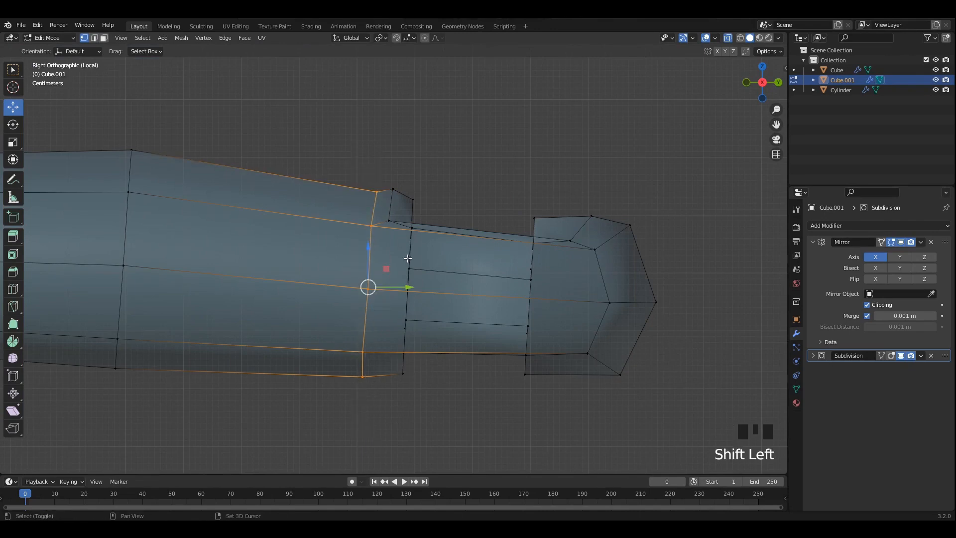
pyautogui.click(424, 281)
pyautogui.press('Tab')
pyautogui.moveTo(587, 269); pyautogui.dragTo(555, 301, button='middle')
pyautogui.hotkey('ctrl', 's')
# - Raise the upper vertex at the hanging hole's rear edge slightly along Z in the side view, and save the file
pyautogui.press('Tab')
pyautogui.keyDown('alt'); pyautogui.moveTo(528, 256); pyautogui.dragTo(427, 247, button='middle'); pyautogui.keyUp('alt')
pyautogui.scroll(3, 448, 199)
pyautogui.hotkey('ctrl', 's')
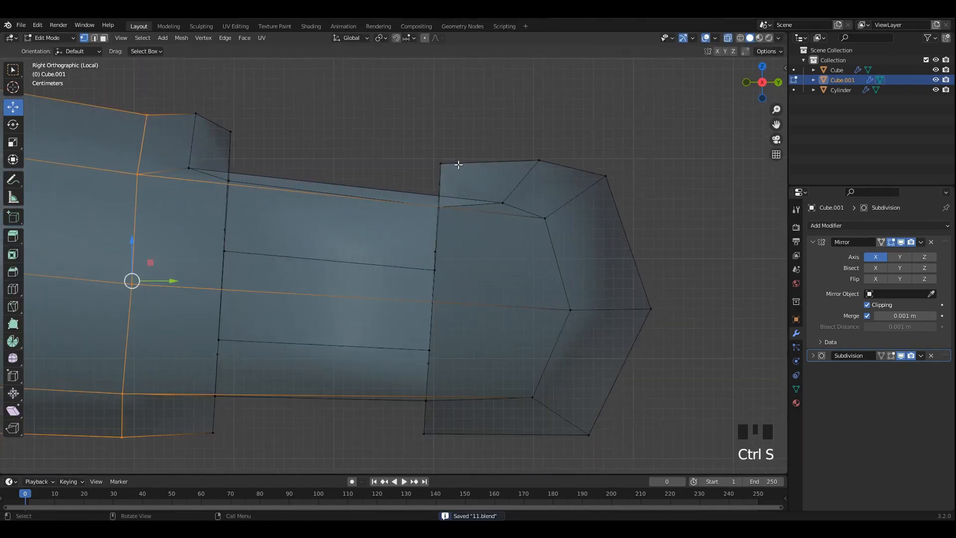
pyautogui.keyDown('shift'); pyautogui.moveTo(480, 224); pyautogui.dragTo(468, 203, button='middle'); pyautogui.keyUp('shift')
pyautogui.hotkey('alt', 'z')
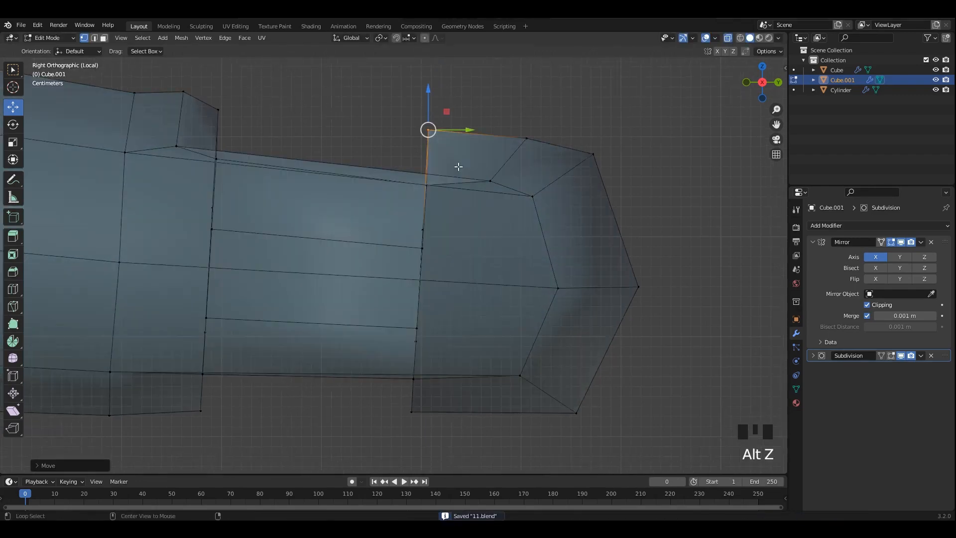
pyautogui.moveTo(430, 98); pyautogui.dragTo(430, 100)
pyautogui.hotkey('alt', 'z')
pyautogui.press('Tab')
pyautogui.moveTo(567, 206); pyautogui.dragTo(487, 242, button='middle')
pyautogui.hotkey('ctrl', 's')
# - Add a loop cut across the middle of the hanging hole's side, flatten it by scaling, and rotate it about 4.4°
pyautogui.press('Tab')
pyautogui.hotkey('alt', 'z')
pyautogui.keyDown('shift'); pyautogui.moveTo(514, 277); pyautogui.dragTo(502, 277, button='middle'); pyautogui.keyUp('shift')
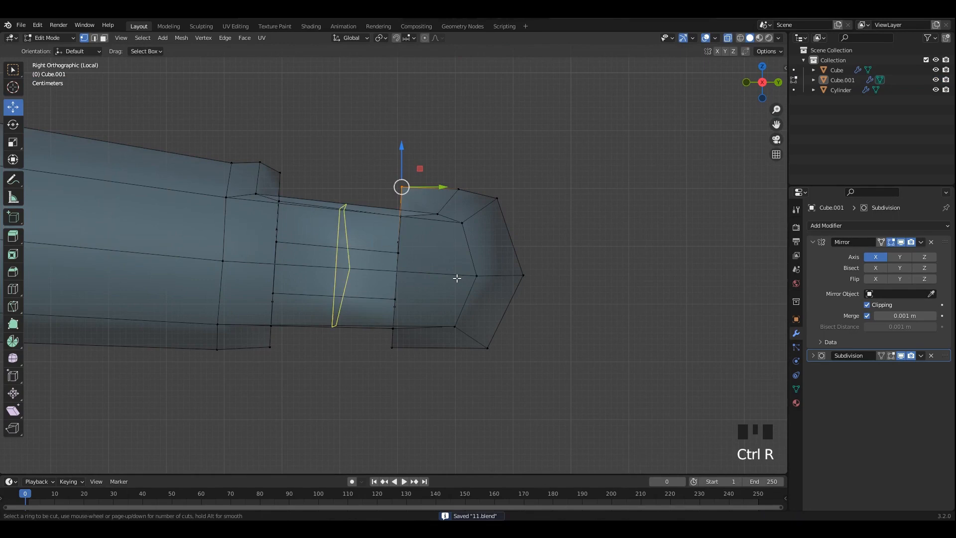
pyautogui.hotkey('alt', 'z')
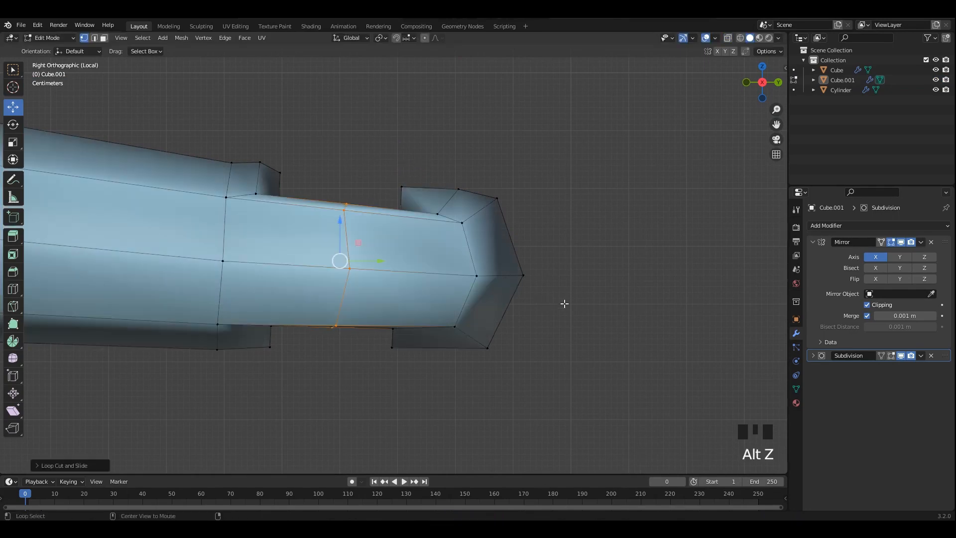
pyautogui.hotkey('alt', 'z')
pyautogui.press('s')
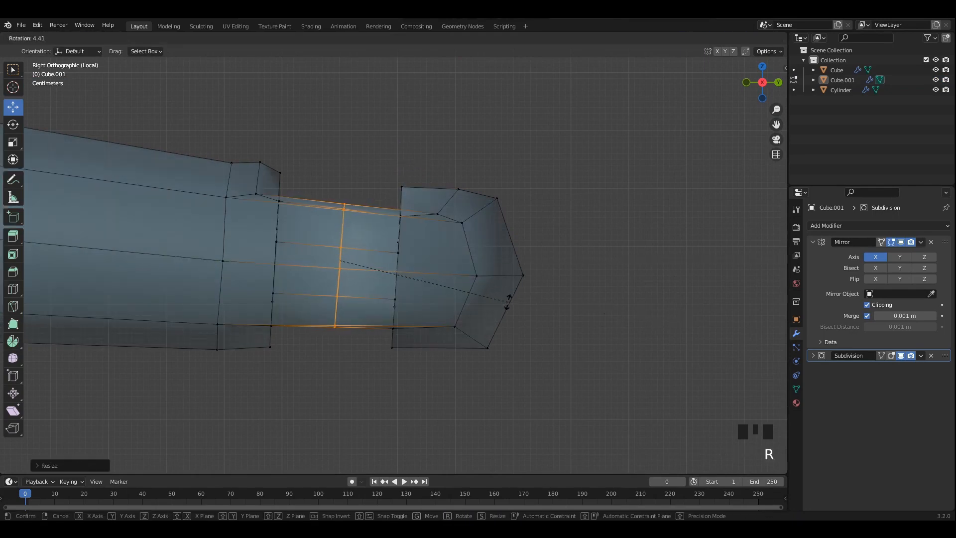
pyautogui.click(388, 273)
# - Check the smoothed hanging hole and handle end from several angles, and save the file
pyautogui.hotkey('alt', 'z')
pyautogui.moveTo(570, 262); pyautogui.dragTo(473, 260, button='middle')
pyautogui.press('Tab')
pyautogui.moveTo(473, 260); pyautogui.dragTo(490, 279, button='middle')
pyautogui.press('Tab')
pyautogui.moveTo(490, 279); pyautogui.dragTo(615, 316, button='middle')
pyautogui.press('Tab')
pyautogui.press('Tab')
pyautogui.hotkey('ctrl', 's')
# - Select the two faces at the handle's rear end and inset them, saving the file
pyautogui.press('3')
pyautogui.click(440, 271)
pyautogui.keyDown('shift'); pyautogui.click(440, 290); pyautogui.keyUp('shift')
pyautogui.hotkey('ctrl', 's')
pyautogui.hotkey('ctrl', 's')
pyautogui.press('i')
pyautogui.click(612, 318)
pyautogui.press('Tab')
pyautogui.scroll(-3, 500, 246)
pyautogui.press('Tab')
# - Delete the two thin inset faces at the mirror seam and bring the inset's inner edges along X onto the seam
pyautogui.moveTo(560, 278); pyautogui.dragTo(426, 254, button='middle')
pyautogui.scroll(3, 500, 246)
pyautogui.click(449, 317)
pyautogui.keyDown('shift'); pyautogui.click(448, 311); pyautogui.keyUp('shift')
pyautogui.moveTo(448, 311); pyautogui.dragTo(443, 284, button='middle')
pyautogui.hotkey('ctrl', 's')
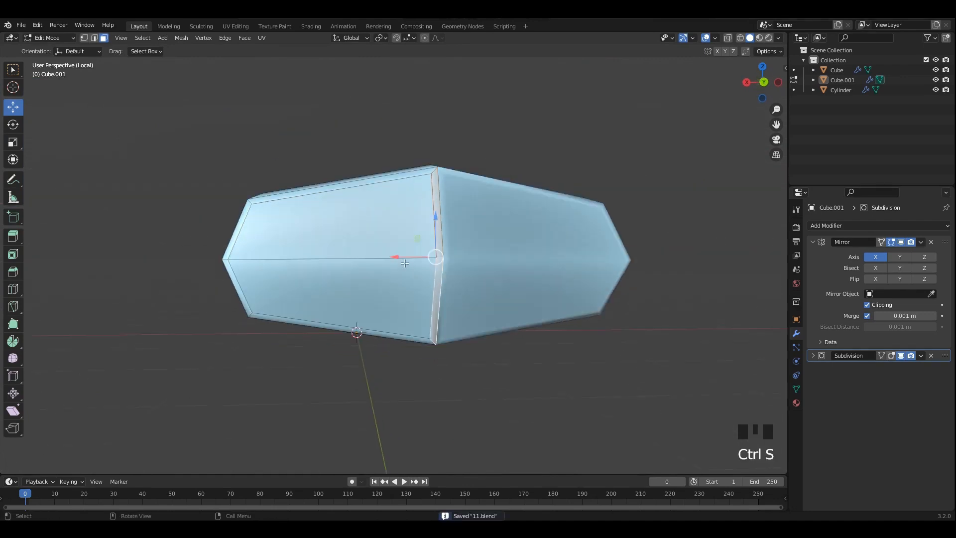
pyautogui.moveTo(402, 258); pyautogui.dragTo(549, 262)
pyautogui.press('x')
pyautogui.click(549, 262)
pyautogui.press('Tab')
pyautogui.scroll(-3, 466, 250)
pyautogui.moveTo(466, 249); pyautogui.dragTo(526, 299, button='middle')
pyautogui.click(534, 273)
# - Move the centre vertices of the hanging hole's front edge and the loop before it along Y in the top view
pyautogui.keyDown('shift'); pyautogui.moveTo(526, 299); pyautogui.dragTo(423, 295, button='middle'); pyautogui.keyUp('shift')
pyautogui.scroll(3, 538, 288)
pyautogui.press('Tab')
pyautogui.hotkey('alt', 'z')
pyautogui.scroll(4, 423, 294)
pyautogui.hotkey('ctrl', 's')
pyautogui.hotkey('alt', 'z')
pyautogui.hotkey('alt', 'z')
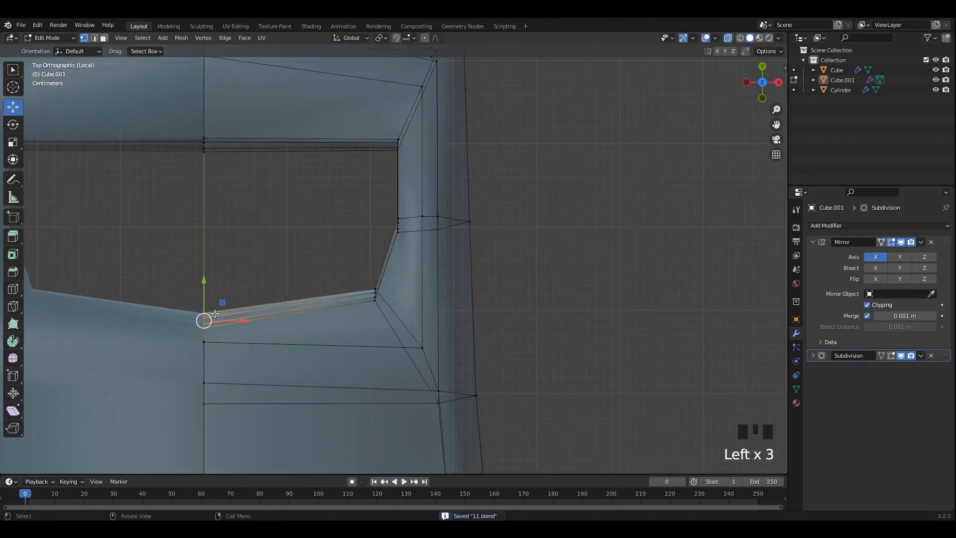
pyautogui.moveTo(216, 335); pyautogui.dragTo(218, 341)
pyautogui.keyDown('shift'); pyautogui.moveTo(216, 341); pyautogui.dragTo(238, 291, button='middle'); pyautogui.keyUp('shift')
# - Move the centre vertices of the farther loop in front of the hole slightly along Y toward it, and save the file
pyautogui.moveTo(213, 293); pyautogui.dragTo(209, 300)
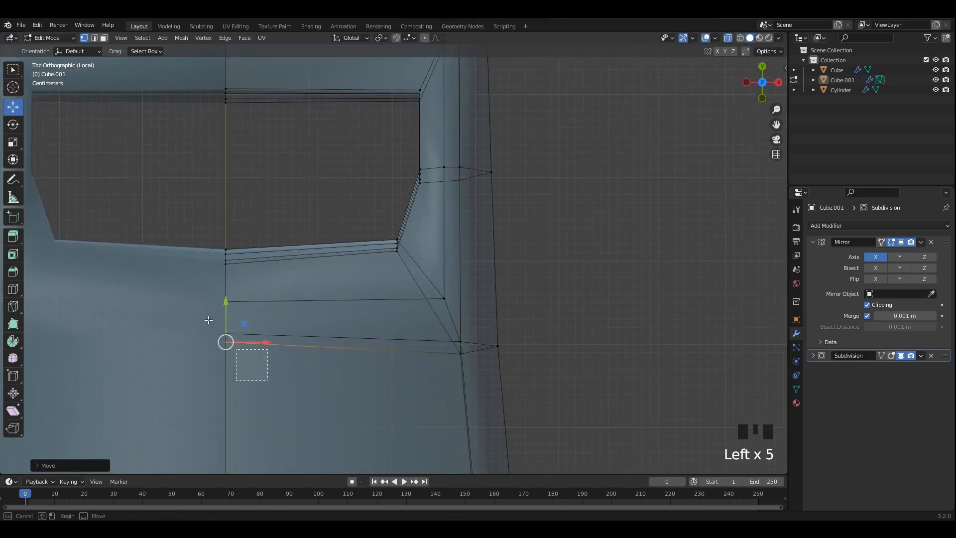
pyautogui.moveTo(227, 314); pyautogui.dragTo(227, 308)
pyautogui.hotkey('alt', 'z')
pyautogui.press('Tab')
pyautogui.scroll(-6, 523, 214)
pyautogui.moveTo(523, 213); pyautogui.dragTo(482, 213, button='middle')
pyautogui.click(567, 233)
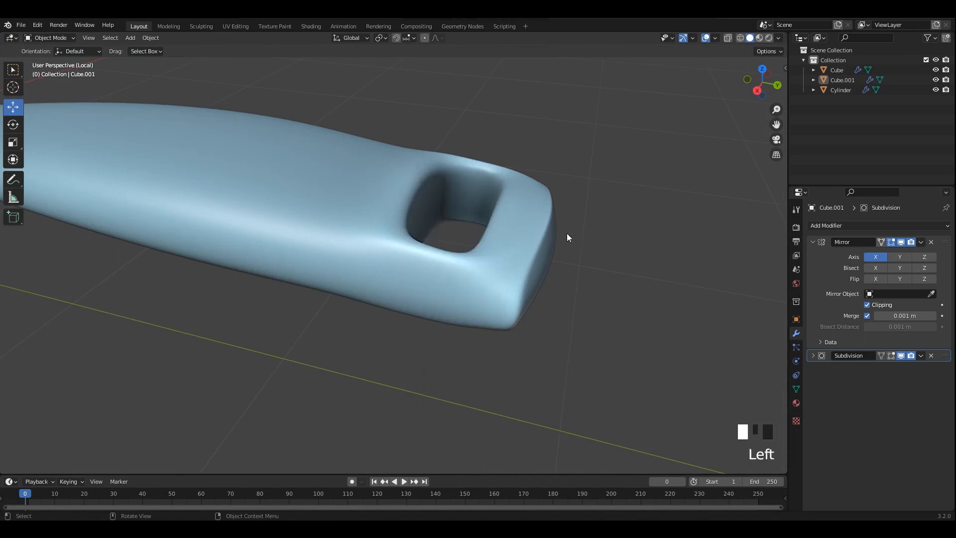
pyautogui.hotkey('ctrl', 's')
# - Round the hanging hole in the top view by adjusting its side and rear centre vertices and moving its rear corners inward about 0.032 m along X
pyautogui.moveTo(567, 233); pyautogui.dragTo(440, 258, button='middle')
pyautogui.press('Tab')
pyautogui.scroll(4, 439, 258)
pyautogui.moveTo(292, 220); pyautogui.dragTo(462, 282)
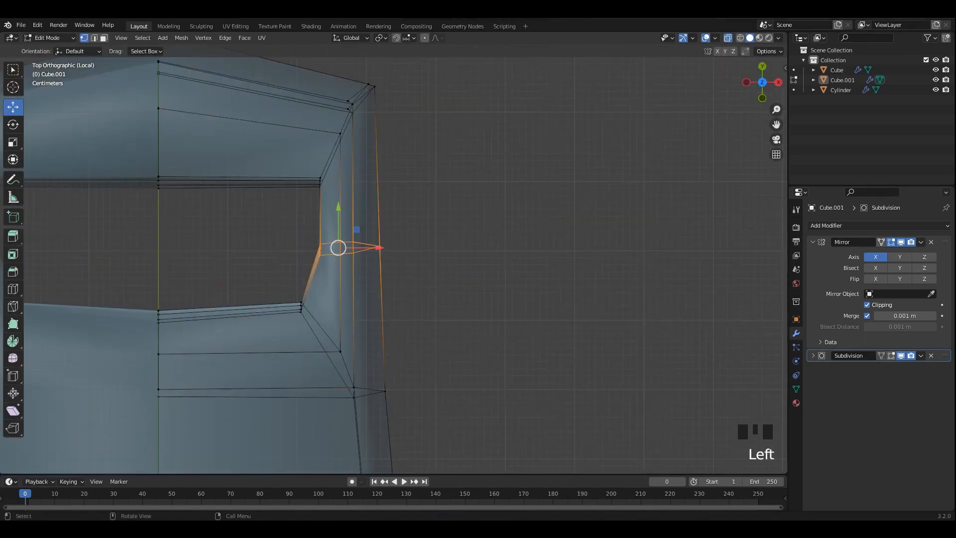
pyautogui.keyDown('shift'); pyautogui.moveTo(443, 256); pyautogui.dragTo(483, 306, button='middle'); pyautogui.keyUp('shift')
pyautogui.moveTo(349, 216); pyautogui.dragTo(367, 239)
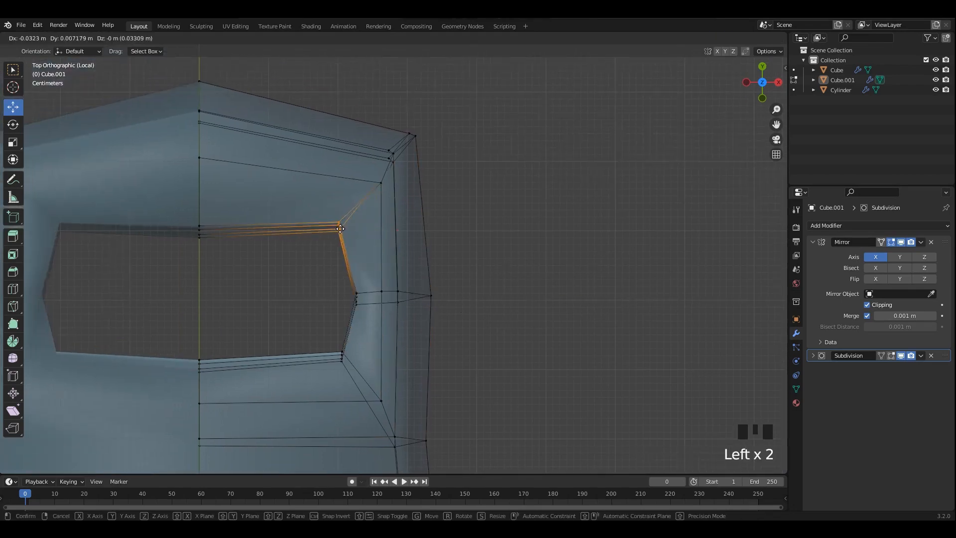
pyautogui.click(201, 191)
pyautogui.press('Tab')
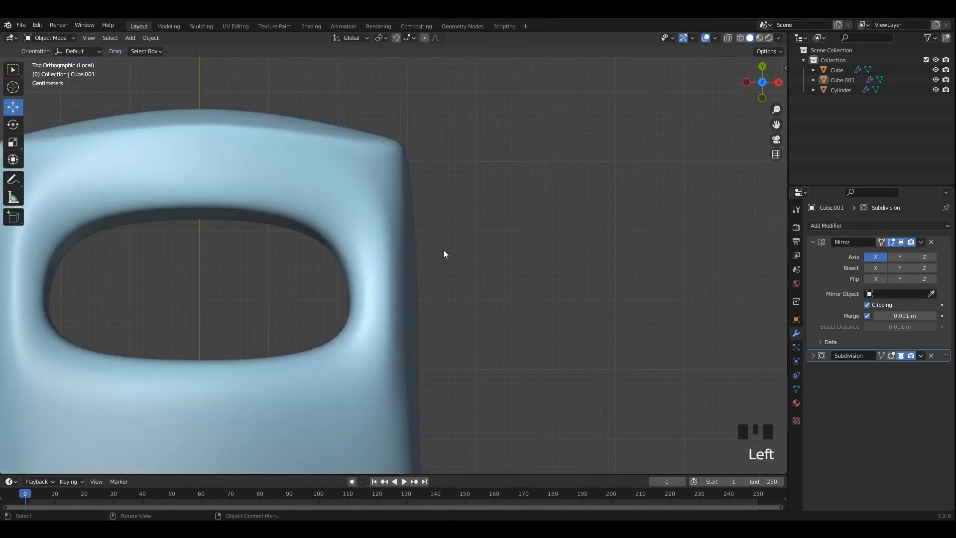
# - Dissolve the edge loop surrounding the hanging hole on the handle's upper face, and save the file
pyautogui.moveTo(445, 252); pyautogui.dragTo(335, 201, button='middle')
pyautogui.press('Tab')
pyautogui.moveTo(391, 239); pyautogui.dragTo(420, 254, button='middle')
pyautogui.press('2')
pyautogui.click(405, 255)
pyautogui.moveTo(497, 250); pyautogui.dragTo(489, 269, button='middle')
pyautogui.scroll(2, 488, 269)
pyautogui.press('x')
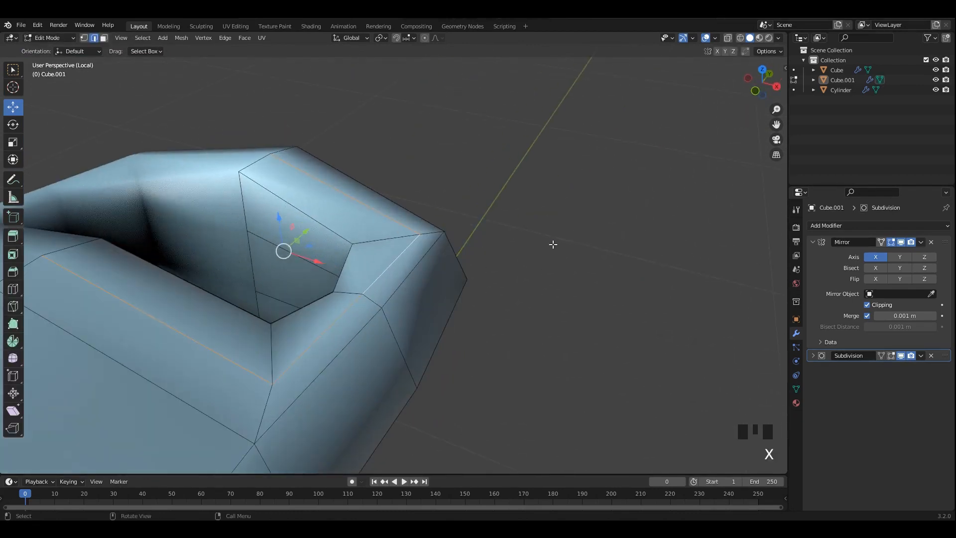
pyautogui.moveTo(553, 244); pyautogui.dragTo(530, 237, button='middle')
pyautogui.press('x')
pyautogui.click(524, 283)
pyautogui.press('Tab')
pyautogui.moveTo(439, 229); pyautogui.dragTo(423, 286, button='middle')
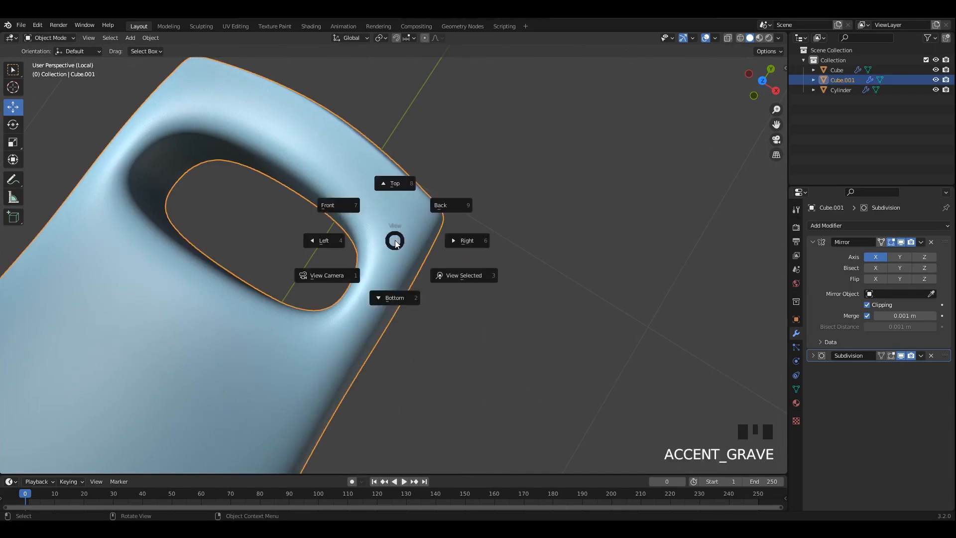
pyautogui.keyDown('ctrl'); pyautogui.moveTo(395, 241); pyautogui.dragTo(444, 273, button='middle'); pyautogui.keyUp('ctrl')
pyautogui.hotkey('ctrl', 's')
# - Leave local view and, in the right view, move the rivet's outer end along Y toward the pan
pyautogui.press('/')
pyautogui.scroll(-3, 521, 222)
pyautogui.press('a')
pyautogui.press('`')
pyautogui.click(559, 214)
pyautogui.scroll(6, 542, 284)
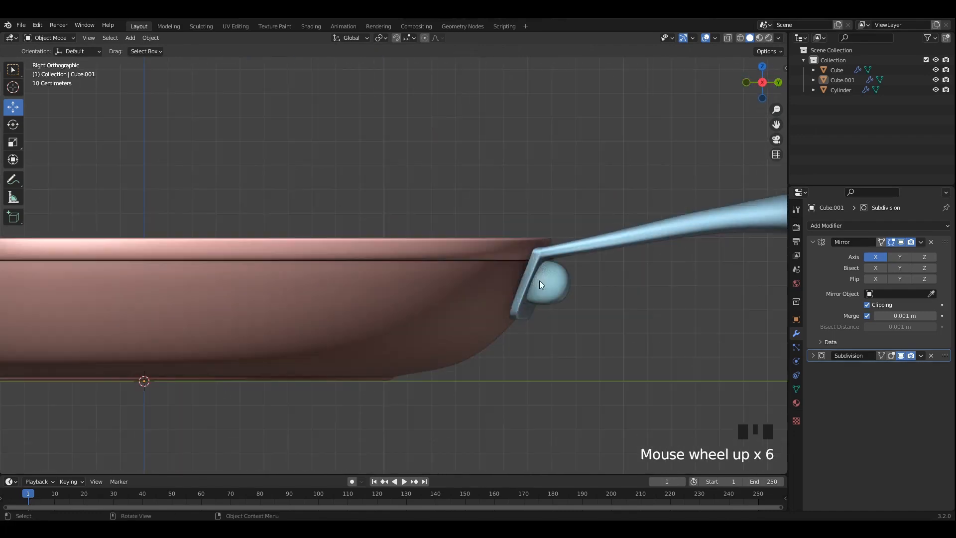
pyautogui.click(541, 283)
pyautogui.press('Tab')
pyautogui.hotkey('alt', 'z')
pyautogui.scroll(3, 617, 260)
pyautogui.moveTo(557, 205); pyautogui.dragTo(528, 422)
pyautogui.scroll(1, 531, 283)
pyautogui.hotkey('alt', 'z')
pyautogui.hotkey('alt', 'z')
pyautogui.hotkey('alt', 'z')
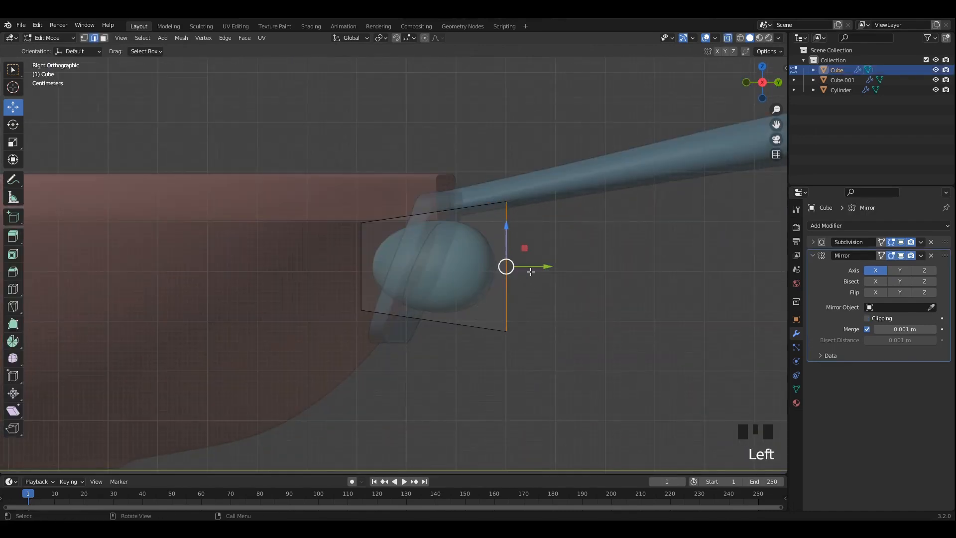
pyautogui.moveTo(531, 271); pyautogui.dragTo(493, 264)
pyautogui.press('z')
pyautogui.click(503, 291)
pyautogui.keyDown('alt'); pyautogui.middleClick(505, 292); pyautogui.keyUp('alt')
pyautogui.scroll(1, 506, 292)
pyautogui.rightClick(505, 293)
pyautogui.rightClick(506, 293)
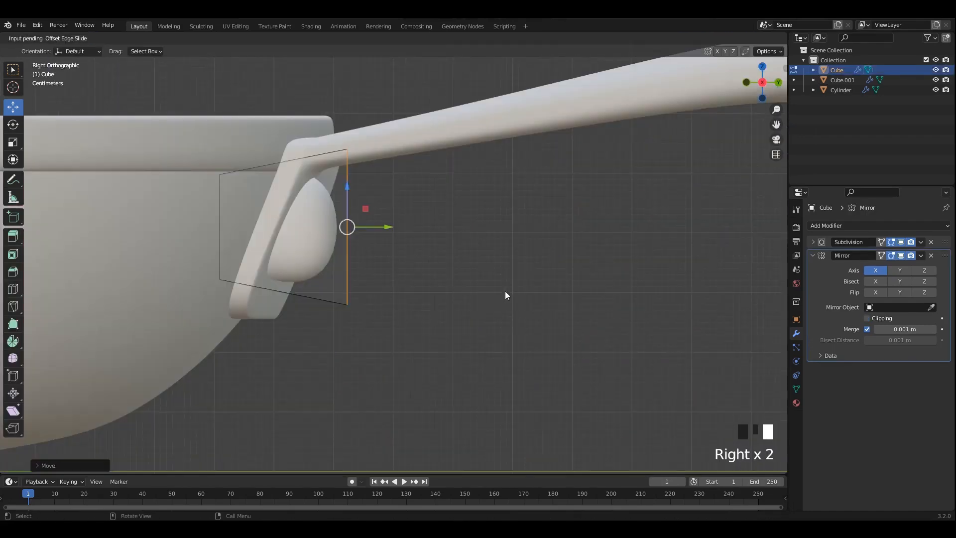
pyautogui.moveTo(547, 249)
pyautogui.mouseDown(button='middle')
pyautogui.moveTo(500, 237)
pyautogui.moveTo(493, 262)
pyautogui.moveTo(531, 257)
pyautogui.mouseUp(button='middle')
pyautogui.press('`')
pyautogui.click(751, 39)
pyautogui.scroll(-2, 534, 280)
pyautogui.hotkey('alt', 'z')
pyautogui.press('Tab')
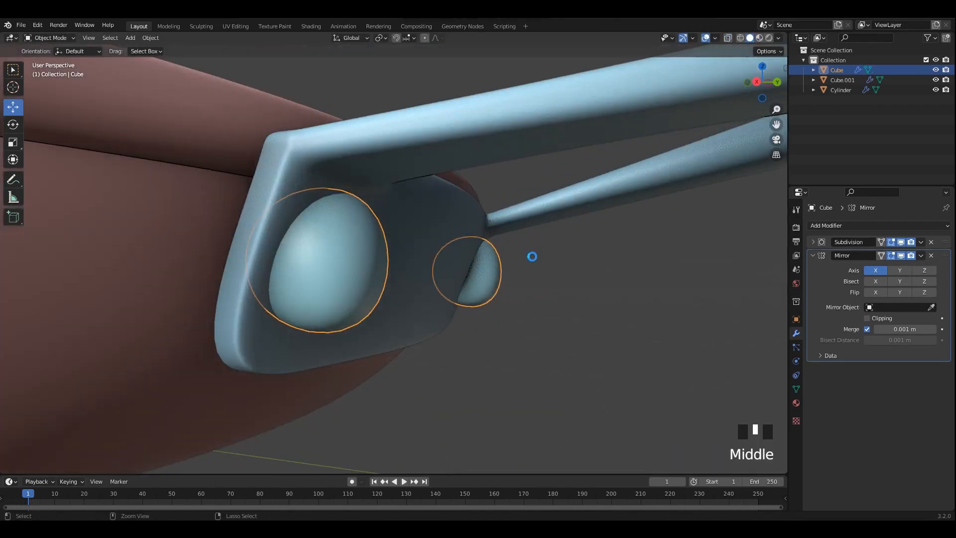
# - Scale down the rivet's outer end face so the block's sides run nearly parallel, and save the file
pyautogui.hotkey('ctrl', 's')
pyautogui.press('Tab')
pyautogui.click(371, 264)
pyautogui.keyDown('alt'); pyautogui.moveTo(404, 250); pyautogui.dragTo(416, 271, button='middle'); pyautogui.keyUp('alt')
pyautogui.hotkey('alt', 'z')
pyautogui.hotkey('alt', 'z')
pyautogui.press('3')
pyautogui.click(441, 261)
pyautogui.hotkey('ctrl', 's')
pyautogui.press('s')
pyautogui.press('s')
pyautogui.click(493, 294)
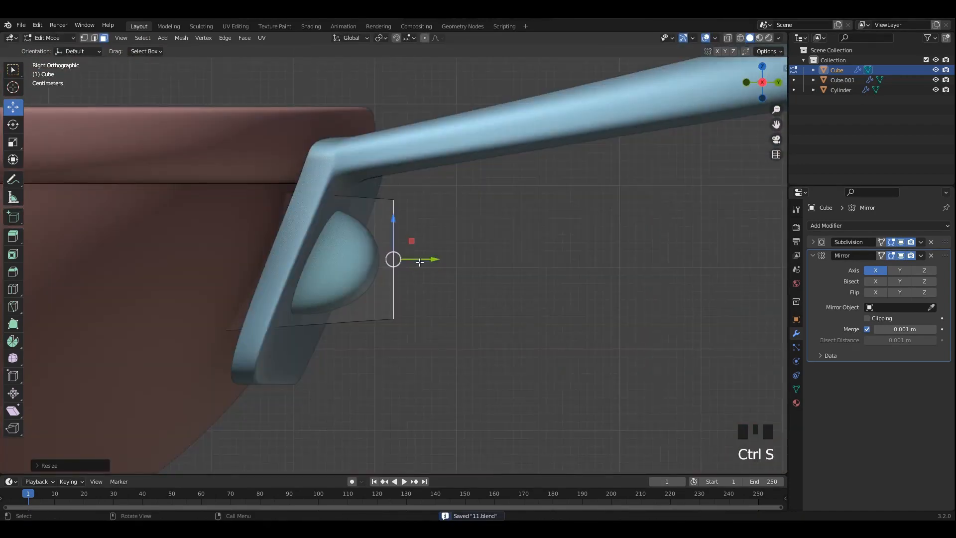
pyautogui.press('Tab')
pyautogui.moveTo(354, 220); pyautogui.dragTo(371, 233, button='middle')
pyautogui.click(454, 271)
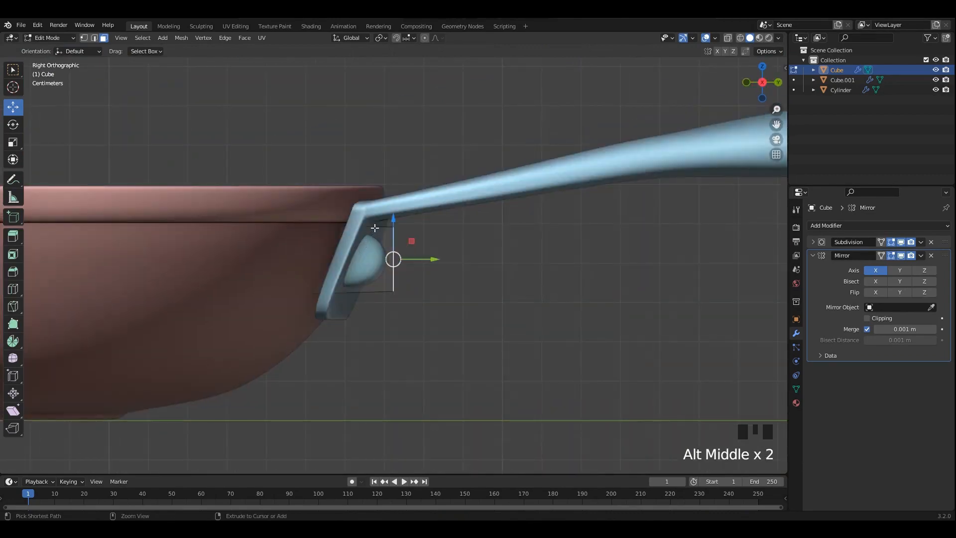
# - Add a loop cut around the middle of the rivet block in the right view
pyautogui.hotkey('ctrl', 'r')
pyautogui.click(375, 229)
pyautogui.rightClick(375, 228)
pyautogui.scroll(3, 390, 250)
pyautogui.moveTo(387, 261); pyautogui.dragTo(389, 261)
pyautogui.hotkey('alt', 'z')
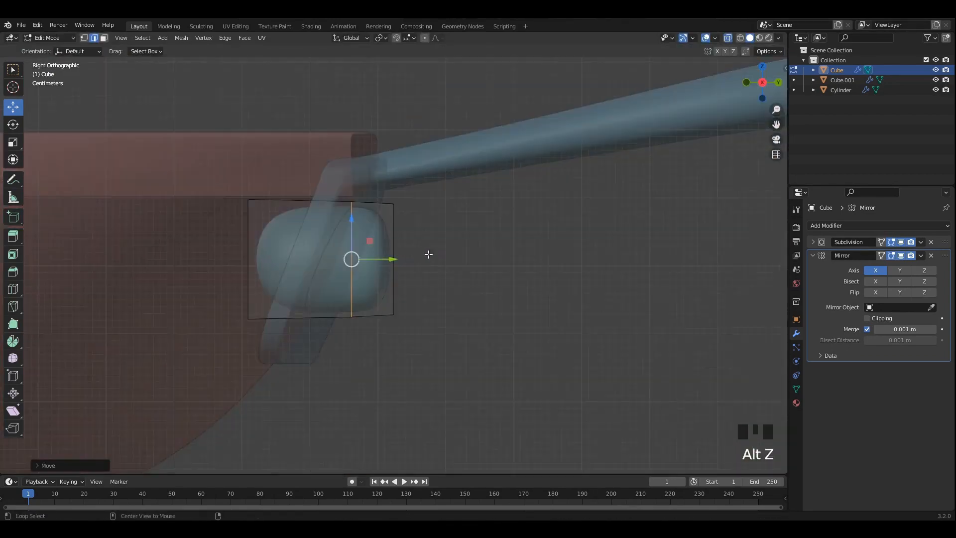
pyautogui.scroll(2, 434, 260)
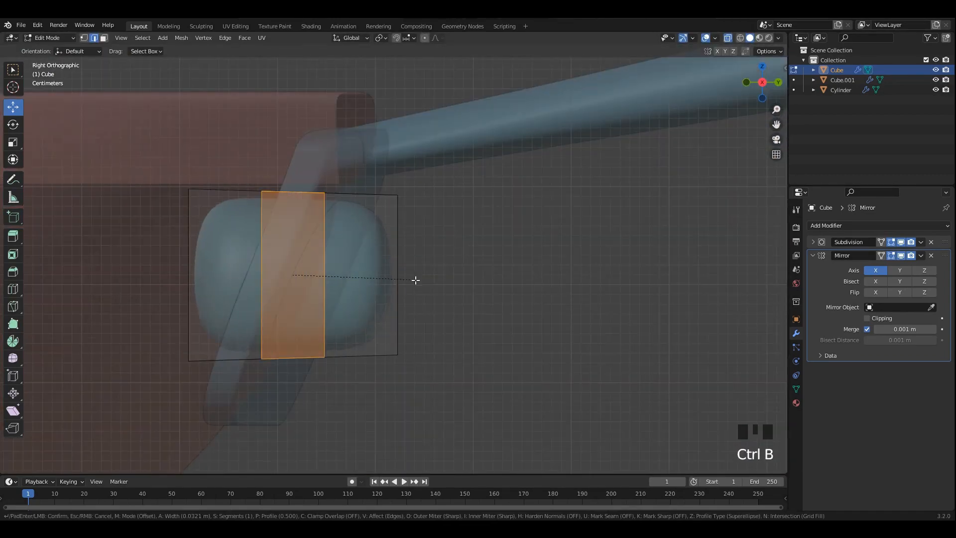
# - Try a bevel about 0.032 m wide on the rivet's middle edge loop, and undo it
pyautogui.keyDown('alt'); pyautogui.moveTo(447, 277); pyautogui.dragTo(365, 275, button='middle'); pyautogui.keyUp('alt')
pyautogui.scroll(-2, 394, 274)
pyautogui.press('Tab')
pyautogui.press('Tab')
pyautogui.hotkey('ctrl', 'z')
pyautogui.press('Tab')
# - Bevel the rivet's middle edge loop narrowly and delete the faces of the thin strip to split the rivet in two
pyautogui.hotkey('alt', 'z')
pyautogui.scroll(3, 365, 276)
pyautogui.hotkey('ctrl', 'b')
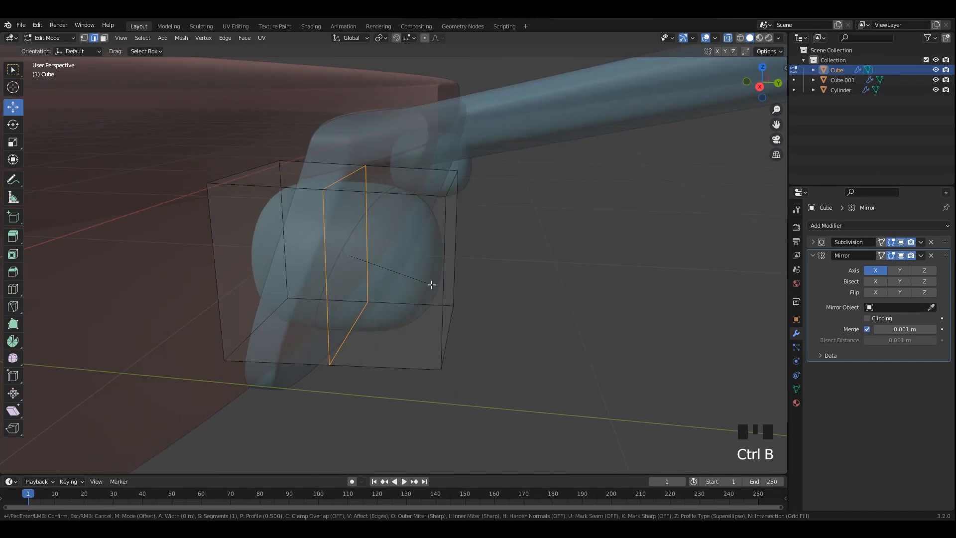
pyautogui.click(443, 286)
pyautogui.hotkey('alt', 'z')
pyautogui.moveTo(443, 286); pyautogui.dragTo(433, 265, button='middle')
pyautogui.press('x')
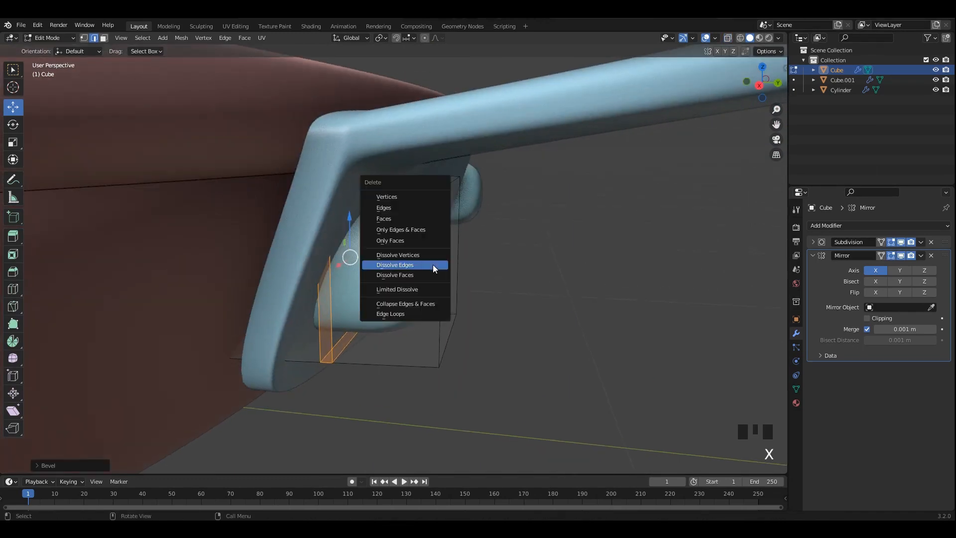
pyautogui.click(438, 218)
pyautogui.press('Tab')
# - Select the whole inner rivet half and rotate it in the right view to follow the slope of the pan wall
pyautogui.hotkey('alt', 'z')
pyautogui.press('l')
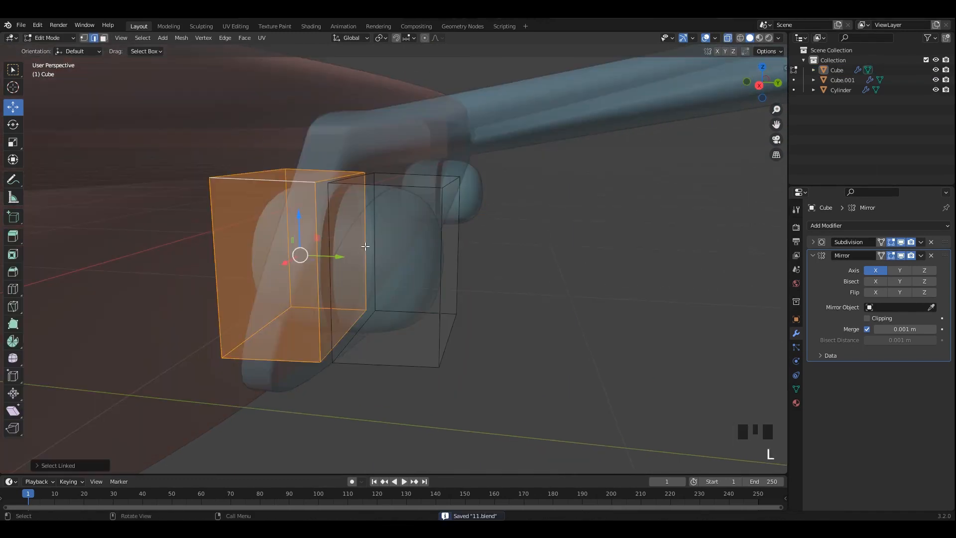
pyautogui.press('KP_3')
pyautogui.hotkey('alt', 'z')
pyautogui.hotkey('alt', 'z')
pyautogui.scroll(2, 348, 261)
pyautogui.hotkey('ctrl', 's')
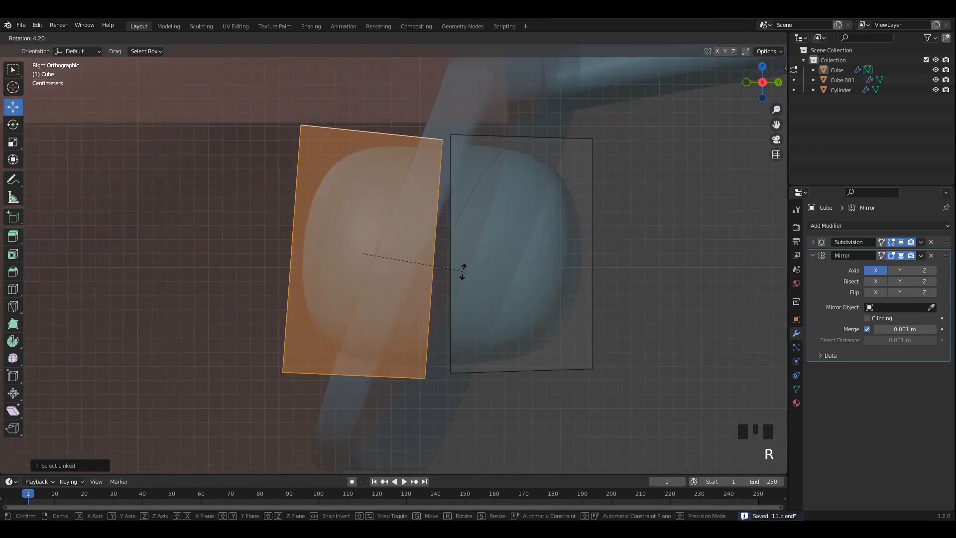
pyautogui.click(458, 281)
pyautogui.hotkey('alt', 'z')
pyautogui.moveTo(458, 281)
pyautogui.mouseDown(button='middle')
pyautogui.moveTo(492, 263)
pyautogui.moveTo(453, 262)
pyautogui.moveTo(445, 272)
pyautogui.mouseUp(button='middle')
pyautogui.press('Tab')
pyautogui.press('Tab')
pyautogui.scroll(2, 445, 272)
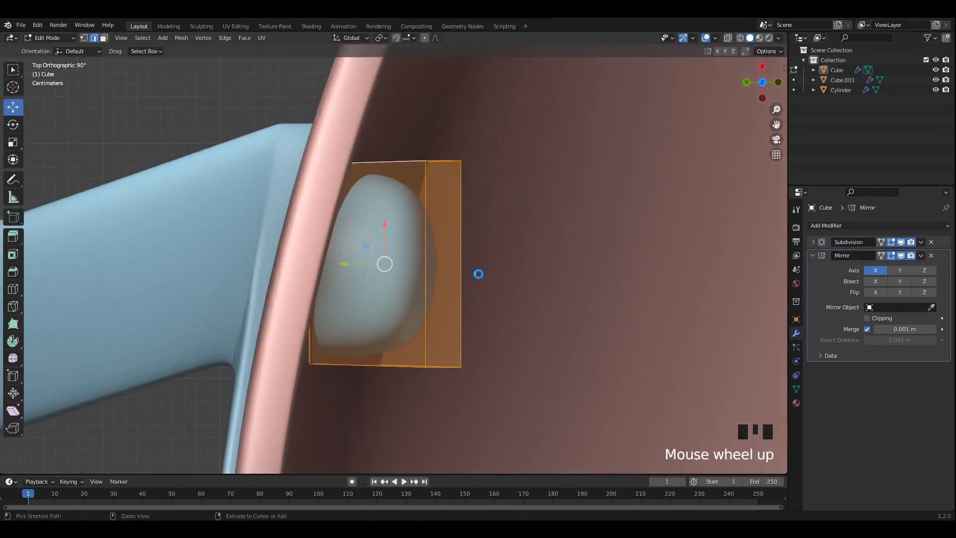
# - Rotate the inner and outer rivet halves in the top view to follow the rim's curve, shifting the outer half along X
pyautogui.moveTo(491, 294); pyautogui.dragTo(339, 236, button='middle')
pyautogui.click(451, 269)
pyautogui.moveTo(448, 264)
pyautogui.keyDown('alt'); pyautogui.mouseDown(button='middle')
pyautogui.moveTo(391, 256)
pyautogui.moveTo(432, 269)
pyautogui.mouseUp(button='middle'); pyautogui.keyUp('alt')
pyautogui.scroll(4, 410, 269)
pyautogui.press('r')
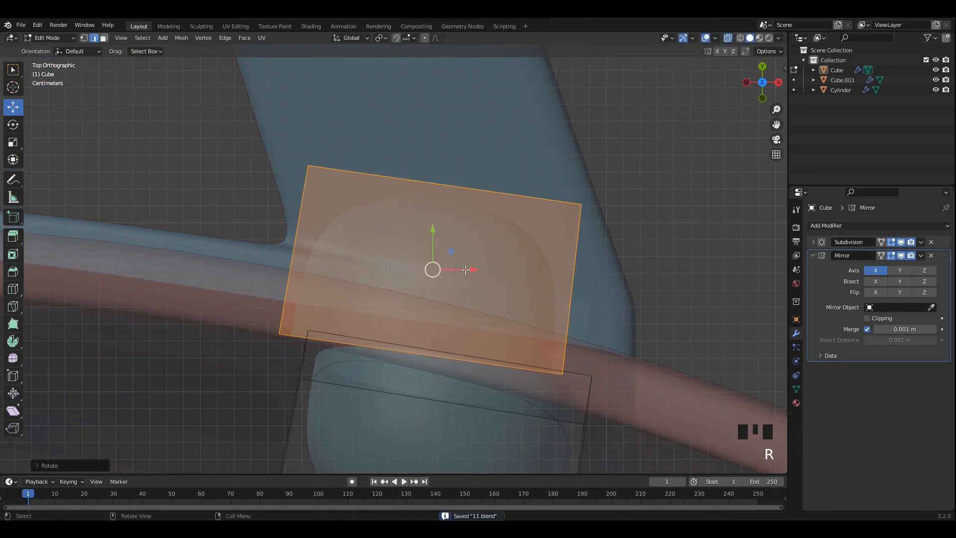
pyautogui.moveTo(465, 270); pyautogui.dragTo(497, 277)
pyautogui.click(601, 291)
# - Rotate the outer rivet half in the right view to match the bracket's slope and move it along Y toward the pan
pyautogui.moveTo(601, 292); pyautogui.dragTo(458, 249, button='middle')
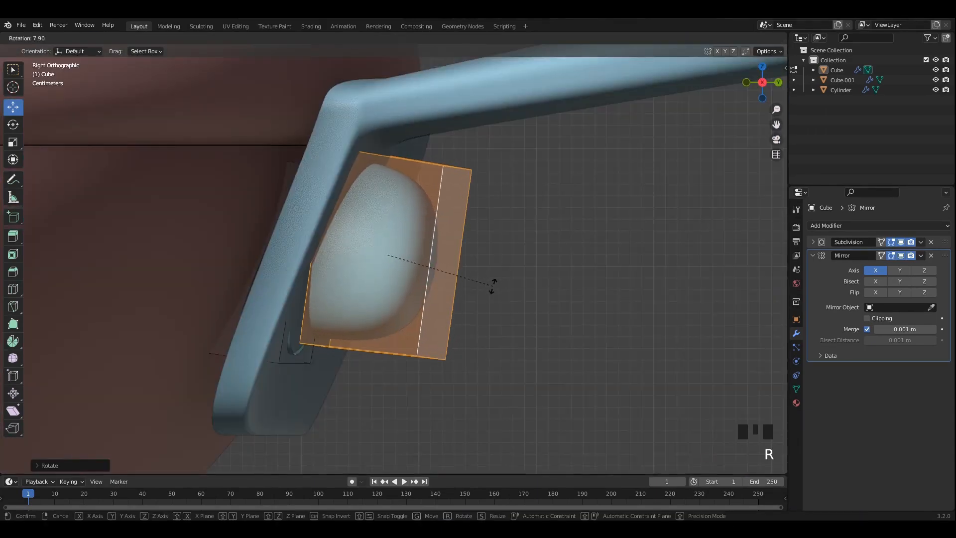
pyautogui.moveTo(429, 258); pyautogui.dragTo(412, 258)
pyautogui.moveTo(413, 258); pyautogui.dragTo(503, 283, button='middle')
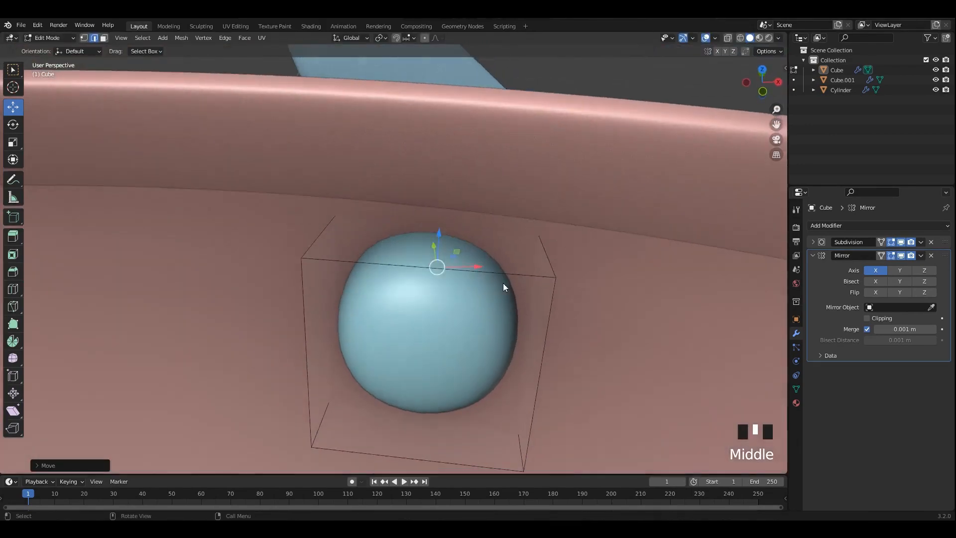
pyautogui.press('Tab')
pyautogui.scroll(-6, 501, 239)
pyautogui.moveTo(487, 161); pyautogui.dragTo(373, 185, button='middle')
pyautogui.moveTo(449, 205); pyautogui.dragTo(493, 195, button='middle')
pyautogui.press('Tab')
pyautogui.scroll(4, 338, 299)
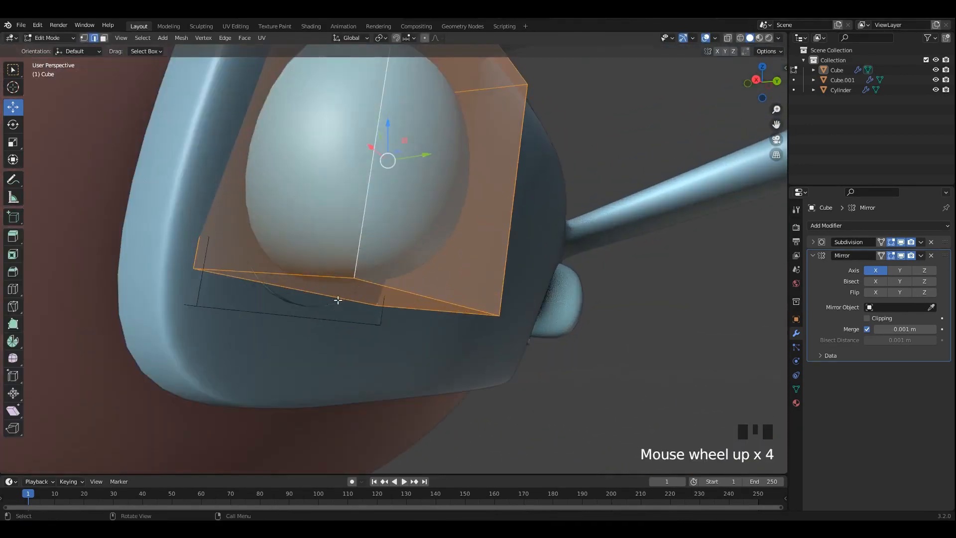
# - Edge-slide the lower edge of the inner rivet half where it pokes through the handle bracket, and save the file
pyautogui.press('Tab')
pyautogui.click(308, 310)
pyautogui.press('Tab')
pyautogui.click(322, 317)
pyautogui.moveTo(322, 317); pyautogui.dragTo(303, 187, button='middle')
pyautogui.hotkey('alt', 'z')
pyautogui.hotkey('ctrl', 's')
pyautogui.press('g')
pyautogui.press('g')
pyautogui.click(369, 280)
pyautogui.scroll(-2, 346, 272)
pyautogui.press('Tab')
# - Scale the outer rivet half down slightly
pyautogui.scroll(-2, 447, 253)
pyautogui.moveTo(448, 253); pyautogui.dragTo(424, 234, button='middle')
pyautogui.press('Tab')
pyautogui.doubleClick(394, 234)
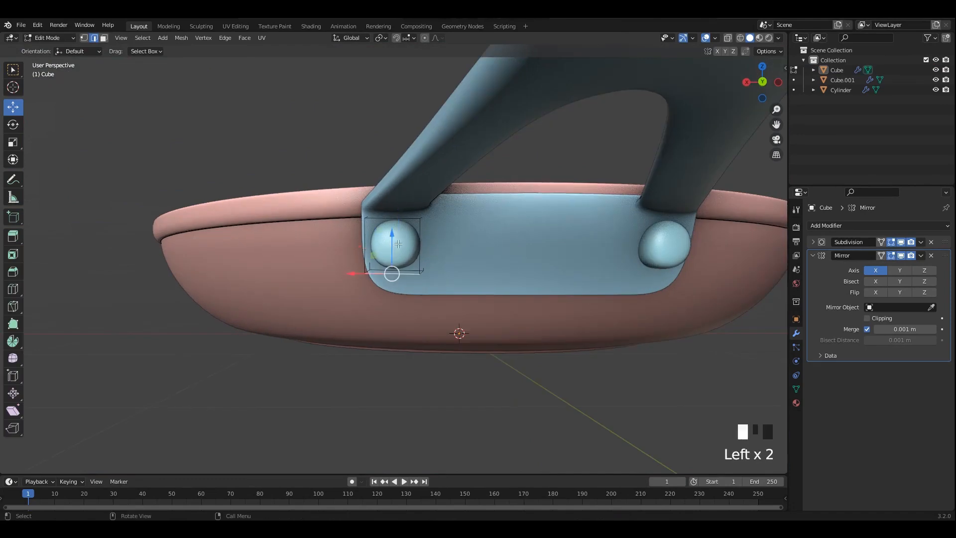
pyautogui.scroll(3, 393, 234)
pyautogui.press('s')
pyautogui.click(480, 277)
pyautogui.press('Tab')
pyautogui.scroll(-3, 501, 354)
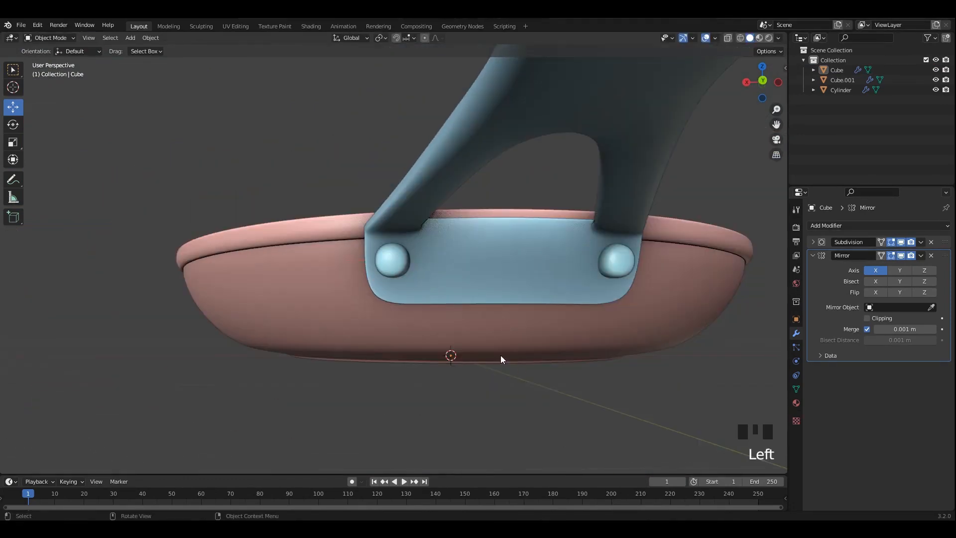
# - Apply the object transforms to the pan, handle and rivets together, and save the file
pyautogui.scroll(-2, 500, 269)
pyautogui.moveTo(501, 355); pyautogui.dragTo(377, 258, button='middle')
pyautogui.click(377, 258)
pyautogui.press('a')
pyautogui.hotkey('ctrl', 'a')
pyautogui.click(546, 295)
pyautogui.press('`')
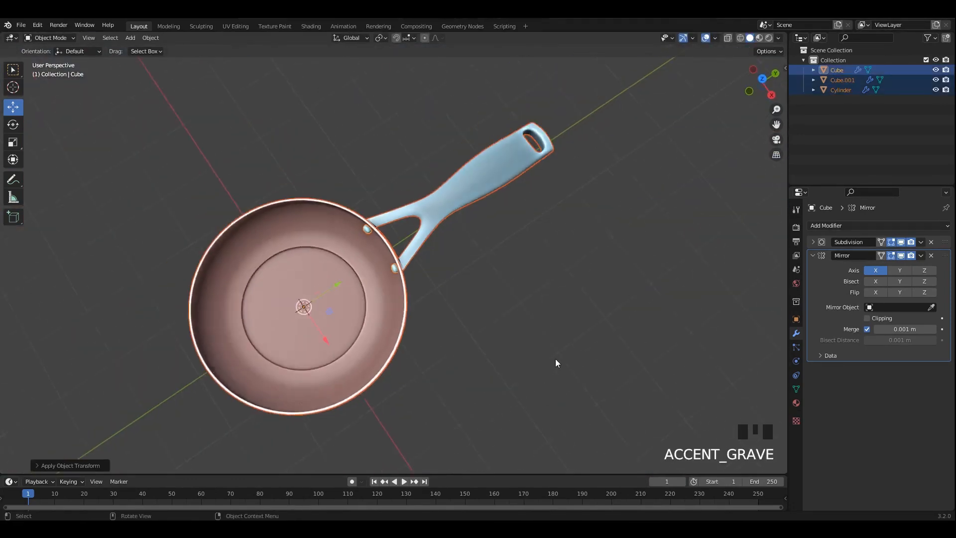
pyautogui.moveTo(554, 359); pyautogui.dragTo(740, 124, button='middle')
pyautogui.click(729, 40)
pyautogui.click(728, 40)
pyautogui.scroll(5, 588, 214)
pyautogui.moveTo(611, 205); pyautogui.dragTo(593, 167, button='middle')
pyautogui.hotkey('ctrl', 's')
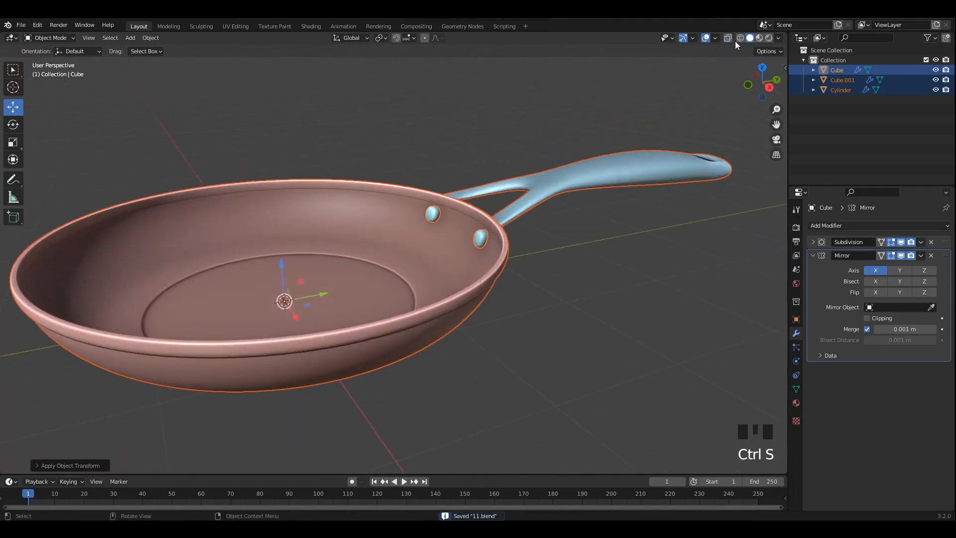
# - Examine the mesh of the whole frying pan in wireframe shading
pyautogui.click(740, 40)
pyautogui.moveTo(683, 125); pyautogui.dragTo(596, 164, button='middle')
pyautogui.moveTo(503, 70); pyautogui.dragTo(454, 102, button='middle')
pyautogui.hotkey('ctrl', 's')
pyautogui.hotkey('shift', 'z')
pyautogui.moveTo(439, 150)
pyautogui.mouseDown(button='middle')
pyautogui.moveTo(450, 178)
pyautogui.moveTo(469, 172)
pyautogui.mouseUp(button='middle')
pyautogui.hotkey('ctrl', 'a')
# - Switch to the Animation workspace and shrink the Dope Sheet to enlarge both 3D viewports
pyautogui.click(347, 27)
pyautogui.scroll(6, 193, 190)
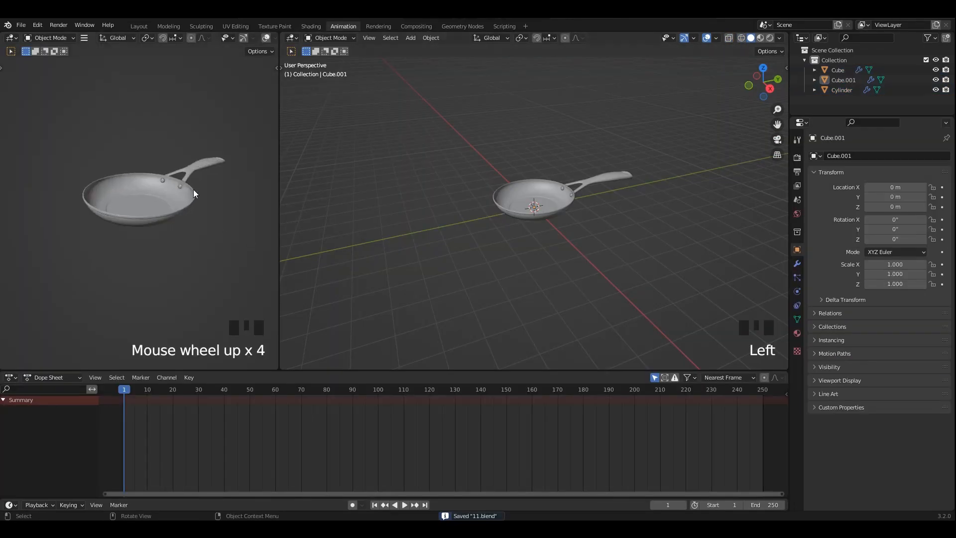
pyautogui.hotkey('ctrl', '5')
pyautogui.moveTo(369, 386); pyautogui.dragTo(389, 484)
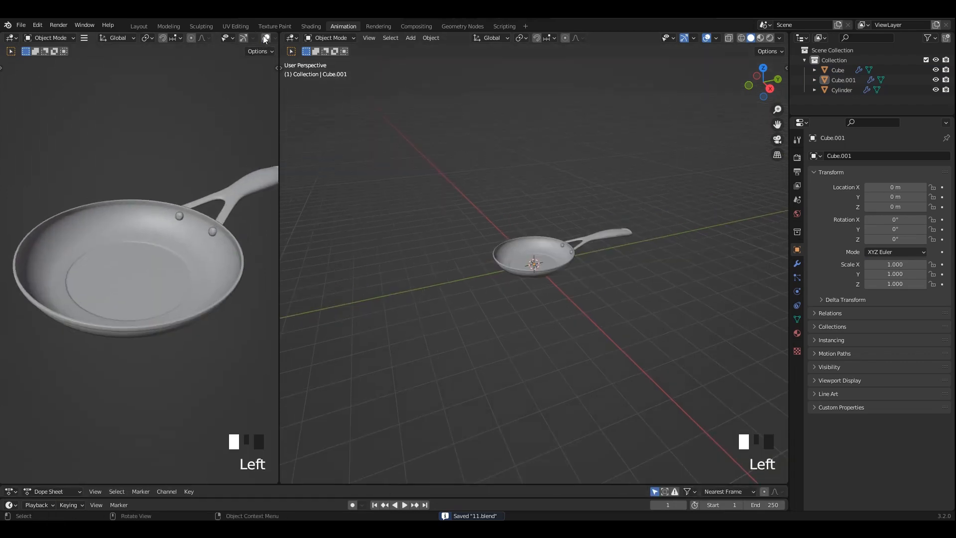
# - Show the narrower 3D viewport in Material Preview with overlays on, and save the file
pyautogui.moveTo(239, 164); pyautogui.dragTo(229, 172, button='middle')
pyautogui.scroll(-2, 213, 177)
pyautogui.hotkey('ctrl', 's')
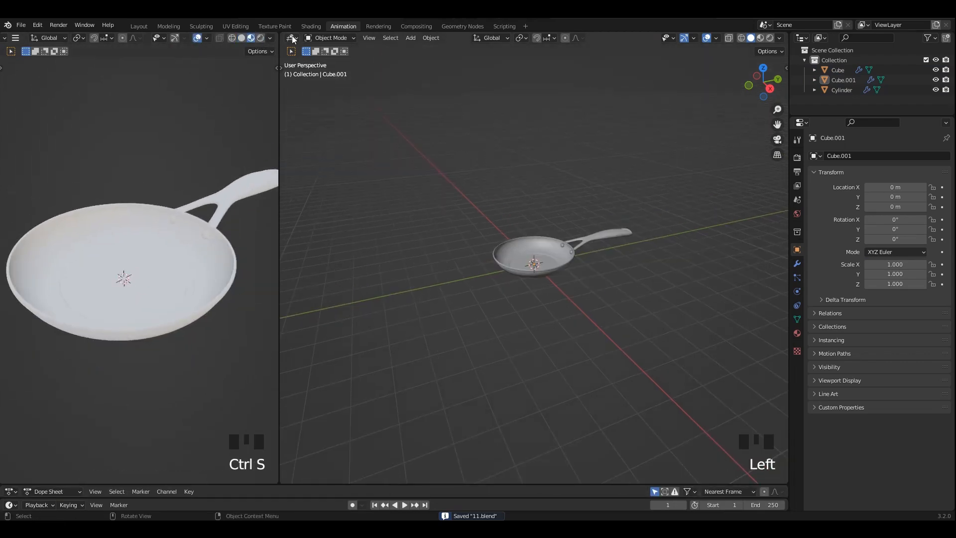
# - Turn the wider 3D viewport into a Shader Editor without a sidebar, and frame the pan in the narrower viewport
pyautogui.click(292, 38)
pyautogui.click(309, 132)
pyautogui.press('n')
pyautogui.moveTo(230, 214); pyautogui.dragTo(469, 182, button='middle')
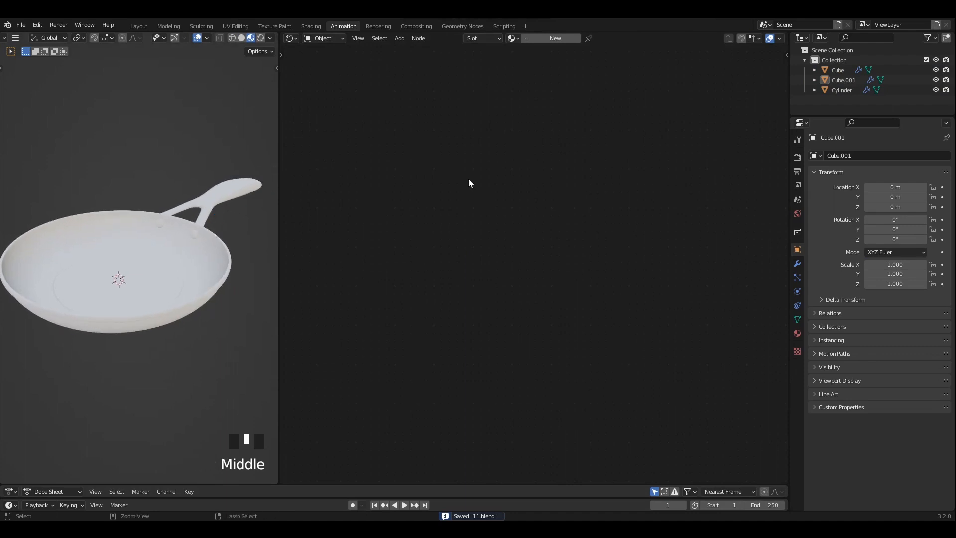
# - Enable Ambient Occlusion, Bloom and Screen Space Reflections in the Eevee render settings
pyautogui.click(797, 159)
pyautogui.click(846, 227)
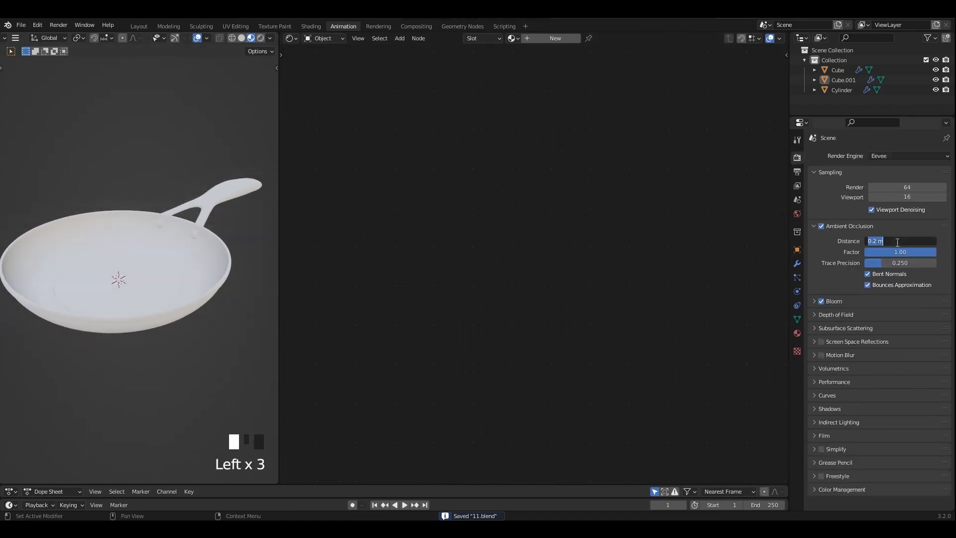
pyautogui.click(855, 227)
pyautogui.click(823, 280)
pyautogui.click(823, 281)
pyautogui.click(844, 280)
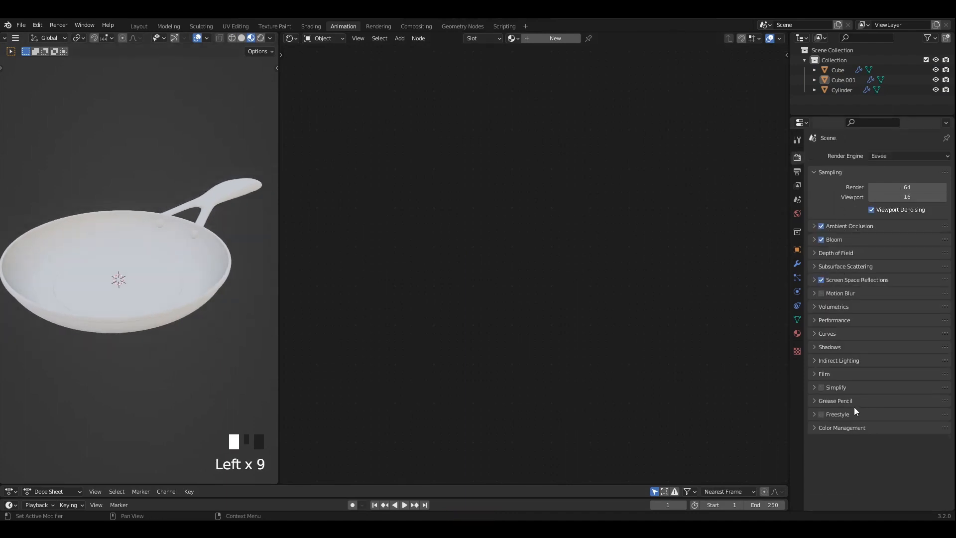
# - Set the color management look to Very High Contrast and save the file
pyautogui.click(857, 427)
pyautogui.click(885, 452)
pyautogui.click(887, 427)
pyautogui.moveTo(234, 172); pyautogui.dragTo(199, 227, button='middle')
pyautogui.hotkey('ctrl', 's')
# - Select the pan body, save the file and create a new material for the pan
pyautogui.click(201, 228)
pyautogui.scroll(2, 200, 228)
pyautogui.hotkey('ctrl', 's')
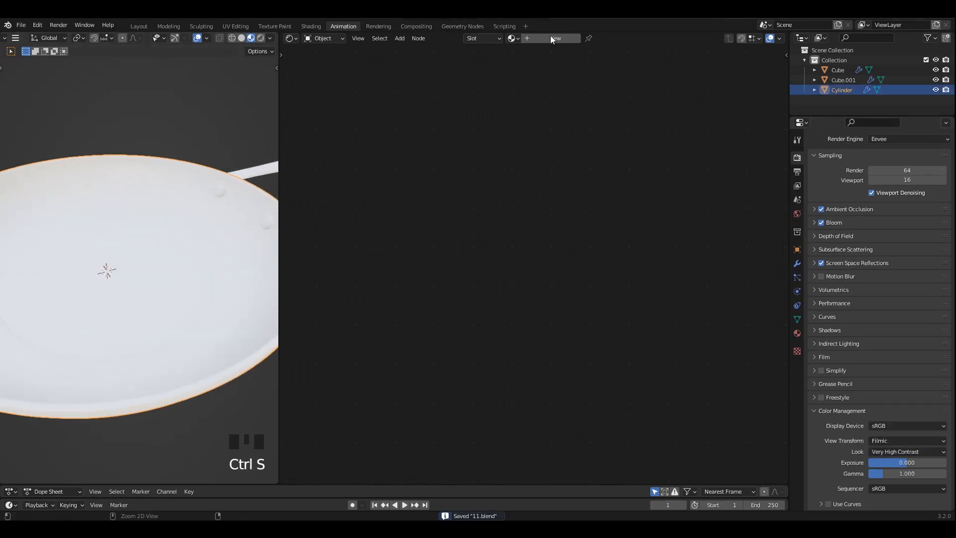
pyautogui.click(555, 38)
pyautogui.scroll(1, 606, 151)
pyautogui.press('n')
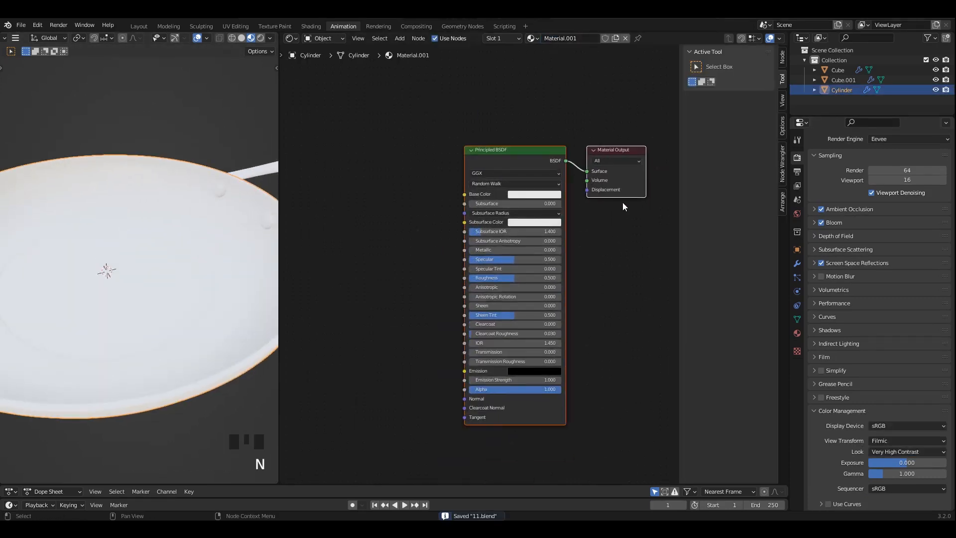
pyautogui.press('n')
# - Add an Ambient Occlusion node and a Geometry node to the pan's material
pyautogui.hotkey('shift', 'a')
pyautogui.click(470, 177)
pyautogui.click(398, 142)
pyautogui.hotkey('shift', 'a')
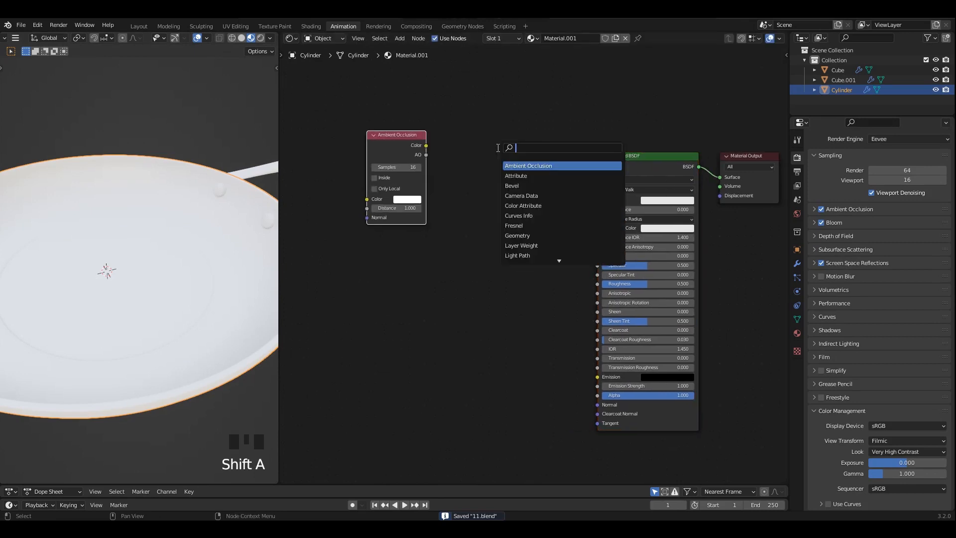
pyautogui.click(518, 176)
pyautogui.click(409, 259)
# - Add a ColorRamp node beside the Geometry node and move the Ambient Occlusion node clear of it
pyautogui.hotkey('shift', 'a')
pyautogui.write('c')
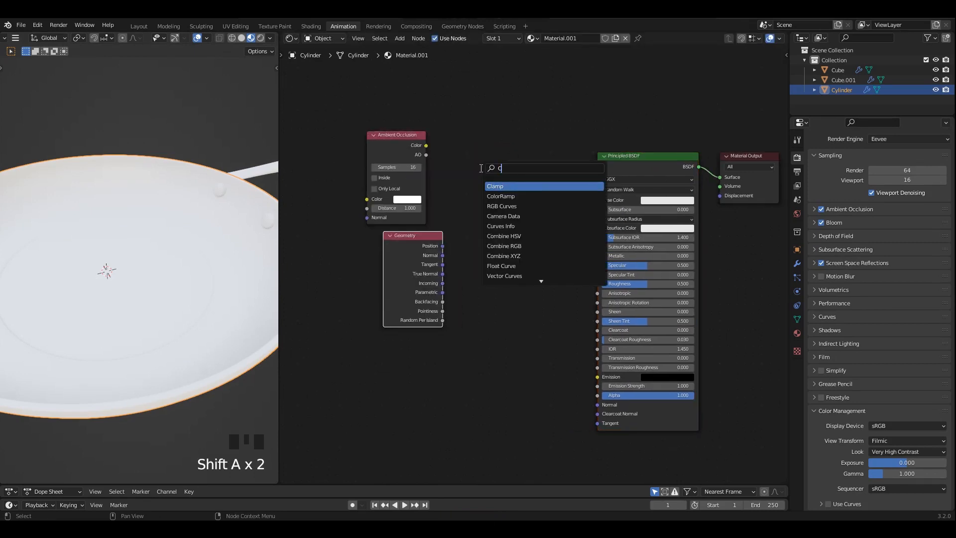
pyautogui.write('ol')
pyautogui.click(493, 185)
pyautogui.click(449, 299)
pyautogui.moveTo(397, 135); pyautogui.dragTo(358, 116)
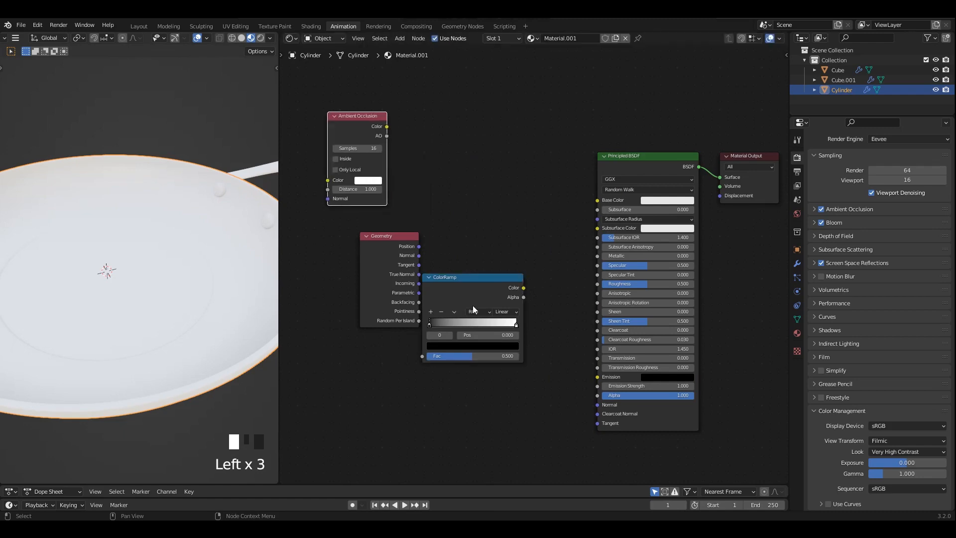
# - Duplicate the ColorRamp twice, placing one copy beside the Ambient Occlusion node and another above it
pyautogui.click(471, 302)
pyautogui.hotkey('shift', 'd')
pyautogui.click(473, 145)
pyautogui.moveTo(477, 126); pyautogui.dragTo(452, 234, button='middle')
pyautogui.hotkey('shift', 'd')
pyautogui.click(446, 129)
pyautogui.moveTo(448, 322); pyautogui.dragTo(561, 197, button='middle')
pyautogui.scroll(2, 558, 198)
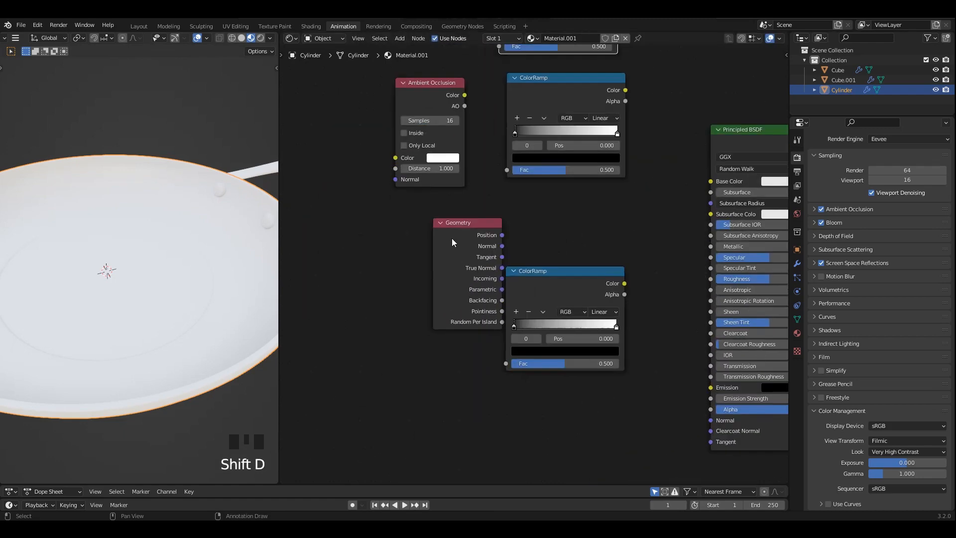
# - Link the Geometry node's Pointiness to the lower ColorRamp's Fac, preview that ramp on the pan and save
pyautogui.moveTo(452, 241); pyautogui.dragTo(408, 283)
pyautogui.moveTo(506, 364); pyautogui.dragTo(462, 362)
pyautogui.keyDown('ctrl'); pyautogui.keyDown('shift'); pyautogui.click(568, 290); pyautogui.keyUp('shift'); pyautogui.keyUp('ctrl')
pyautogui.hotkey('ctrl', 's')
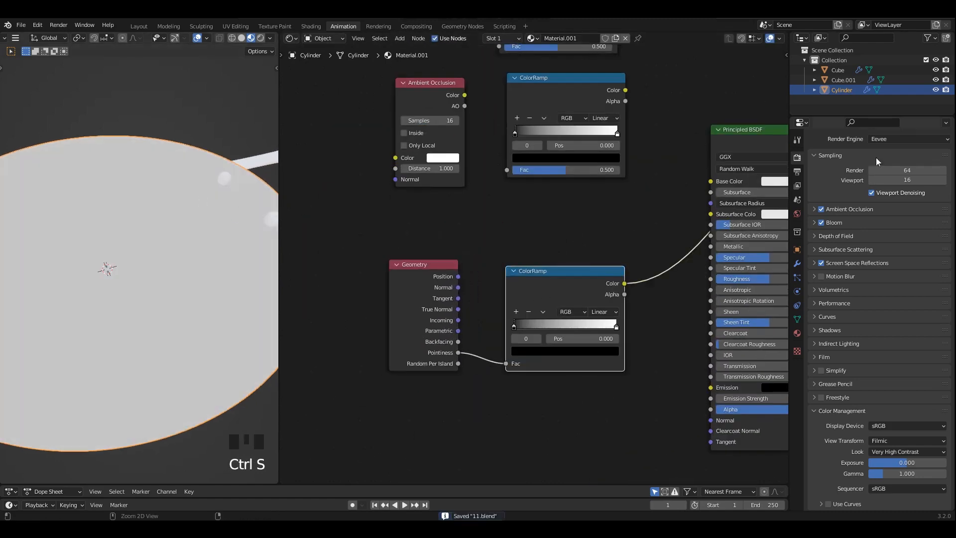
# - Switch the render engine to Cycles and show the 3D viewport in Rendered shading
pyautogui.click(909, 139)
pyautogui.click(896, 161)
pyautogui.moveTo(184, 177); pyautogui.dragTo(209, 149, button='middle')
pyautogui.click(261, 39)
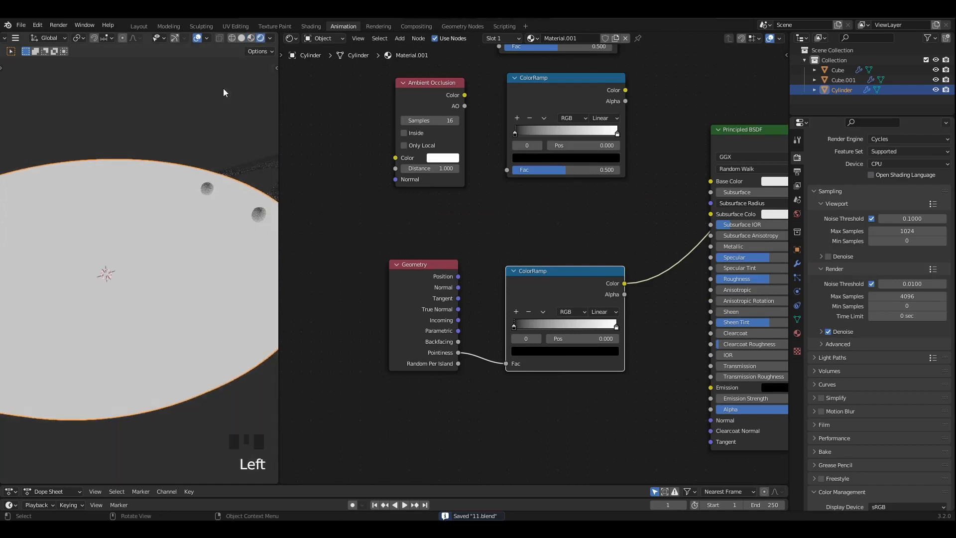
pyautogui.scroll(-4, 223, 88)
pyautogui.scroll(2, 183, 180)
pyautogui.moveTo(192, 221); pyautogui.dragTo(186, 176, button='middle')
pyautogui.scroll(5, 551, 287)
# - Tighten the Pointiness ColorRamp by moving its black stop to 0.468 and its white stop to 0.609
pyautogui.moveTo(550, 299); pyautogui.dragTo(538, 262, button='middle')
pyautogui.moveTo(488, 302); pyautogui.dragTo(538, 306)
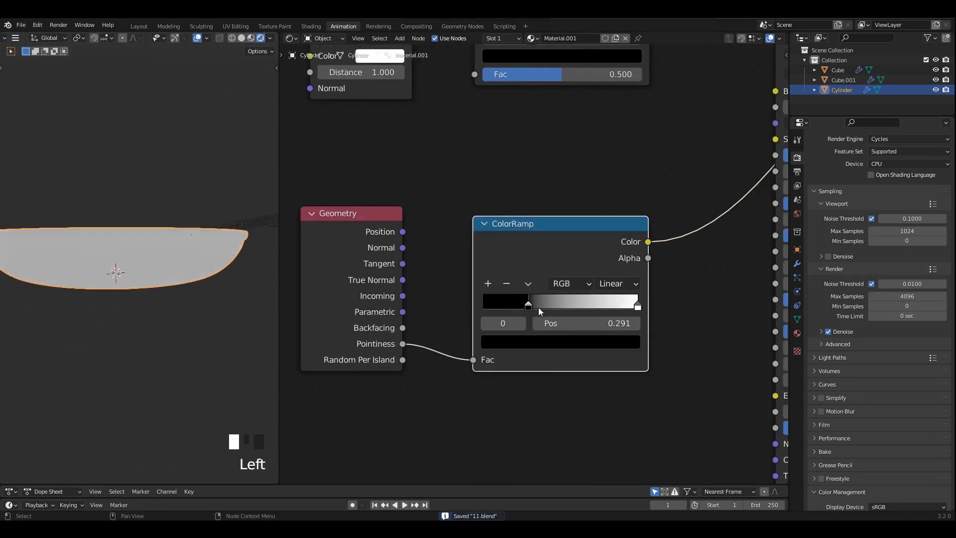
pyautogui.scroll(3, 217, 222)
pyautogui.moveTo(637, 306); pyautogui.dragTo(556, 305)
pyautogui.scroll(-2, 203, 208)
pyautogui.moveTo(203, 209); pyautogui.dragTo(207, 259, button='middle')
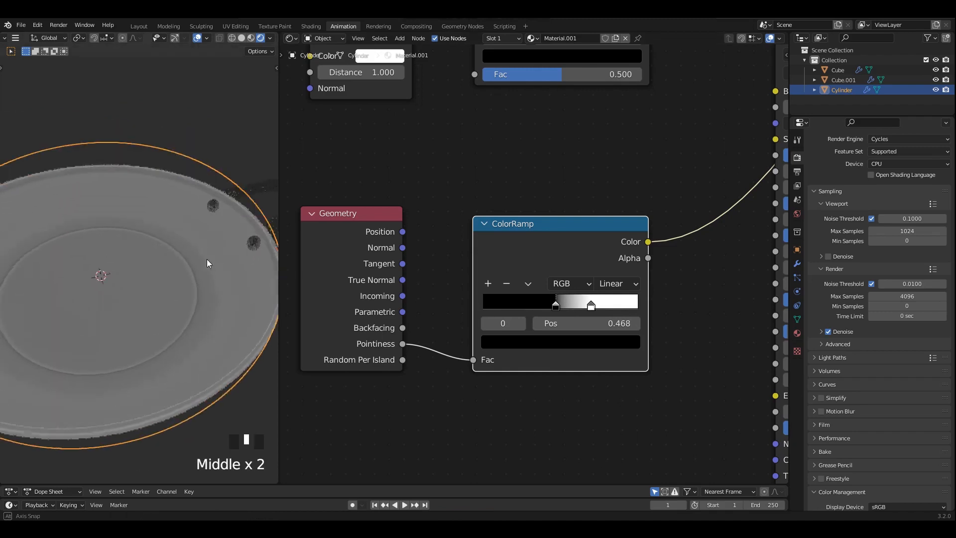
pyautogui.scroll(2, 373, 291)
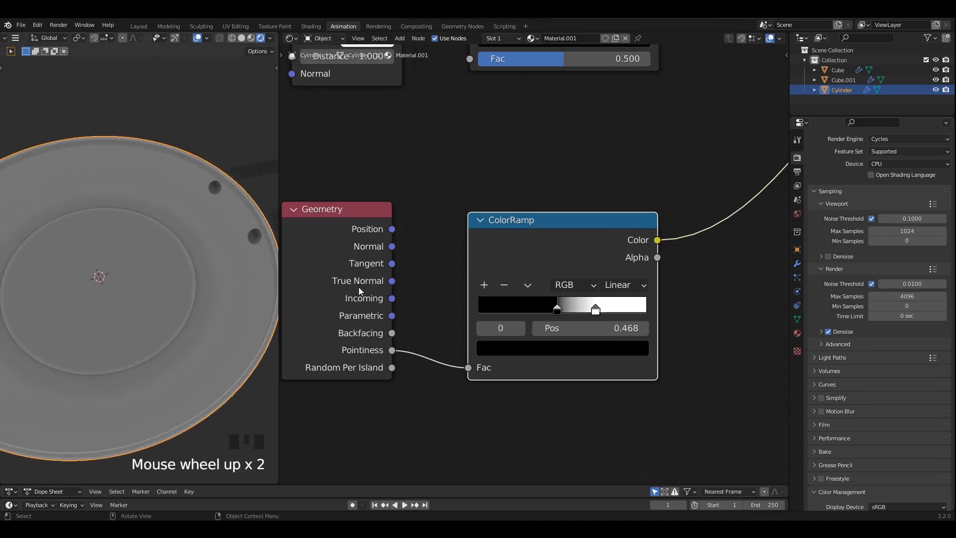
pyautogui.moveTo(595, 309); pyautogui.dragTo(577, 307)
# - Link the Ambient Occlusion Color to the Fac of its neighbouring ColorRamp and preview that ramp on the pan
pyautogui.scroll(-4, 513, 209)
pyautogui.moveTo(509, 202); pyautogui.dragTo(535, 370, button='middle')
pyautogui.scroll(1, 498, 279)
pyautogui.moveTo(455, 174); pyautogui.dragTo(509, 269)
pyautogui.keyDown('ctrl'); pyautogui.keyDown('shift'); pyautogui.click(560, 182); pyautogui.keyUp('shift'); pyautogui.keyUp('ctrl')
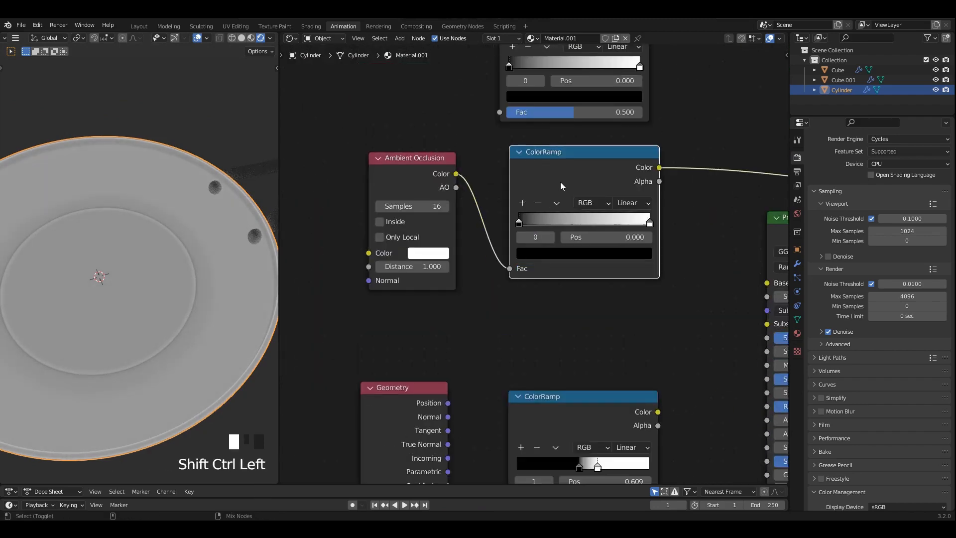
# - Add a light grey stop to the Ambient Occlusion ColorRamp and place it at 0.673
pyautogui.moveTo(200, 223); pyautogui.dragTo(197, 196, button='middle')
pyautogui.scroll(2, 529, 249)
pyautogui.click(520, 193)
pyautogui.moveTo(582, 220); pyautogui.dragTo(569, 228, button='middle')
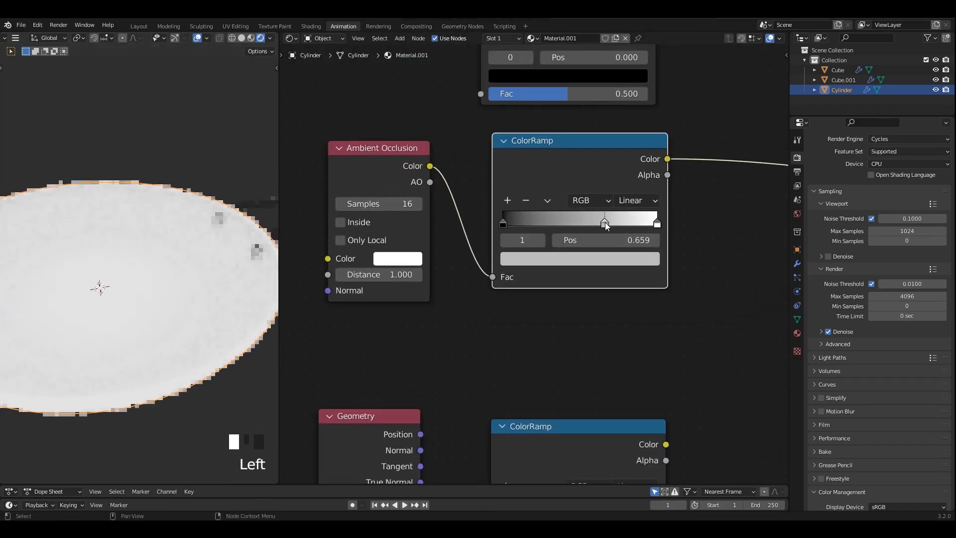
# - Rearrange the Ambient Occlusion and Geometry nodes with their ColorRamps to leave more room before the Principled BSDF
pyautogui.scroll(-6, 596, 236)
pyautogui.click(349, 288)
pyautogui.moveTo(347, 289); pyautogui.dragTo(569, 253)
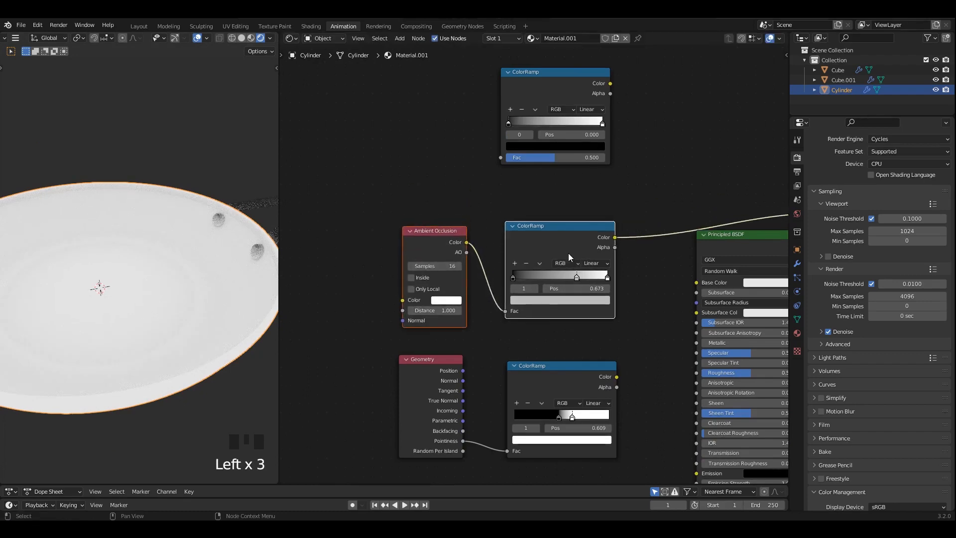
pyautogui.scroll(-3, 548, 249)
pyautogui.moveTo(377, 210); pyautogui.dragTo(592, 421)
pyautogui.moveTo(537, 256); pyautogui.dragTo(472, 309)
pyautogui.click(487, 390)
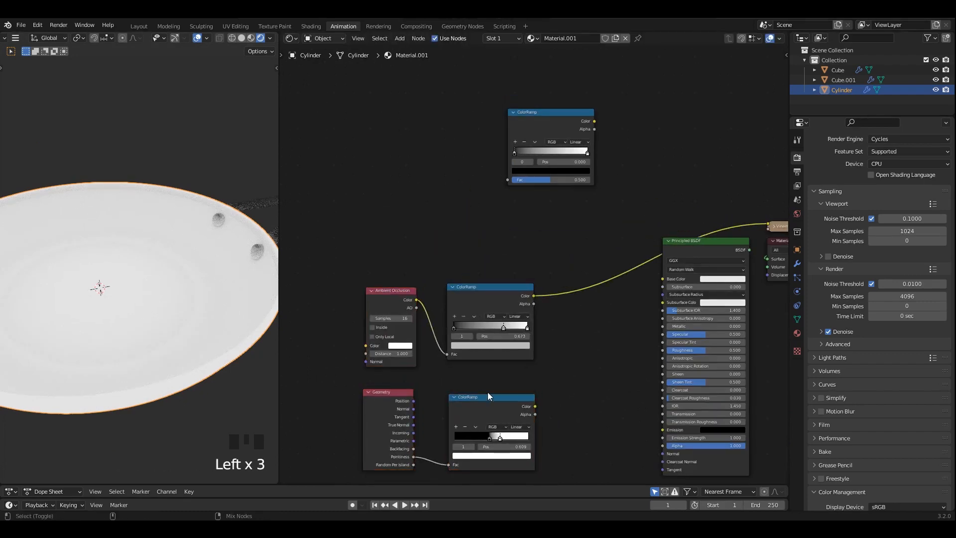
# - Combine the Ambient Occlusion and Pointiness ColorRamps in a Mix node and preview its output on the pan
pyautogui.keyDown('ctrl'); pyautogui.keyDown('shift'); pyautogui.moveTo(487, 392); pyautogui.dragTo(488, 339, button='right'); pyautogui.keyUp('shift'); pyautogui.keyUp('ctrl')
pyautogui.moveTo(679, 254); pyautogui.dragTo(573, 237, button='middle')
pyautogui.scroll(1, 572, 237)
pyautogui.scroll(1, 571, 236)
pyautogui.keyDown('ctrl'); pyautogui.keyDown('shift'); pyautogui.click(486, 327); pyautogui.keyUp('shift'); pyautogui.keyUp('ctrl')
pyautogui.keyDown('ctrl'); pyautogui.keyDown('shift'); pyautogui.click(468, 275); pyautogui.keyUp('shift'); pyautogui.keyUp('ctrl')
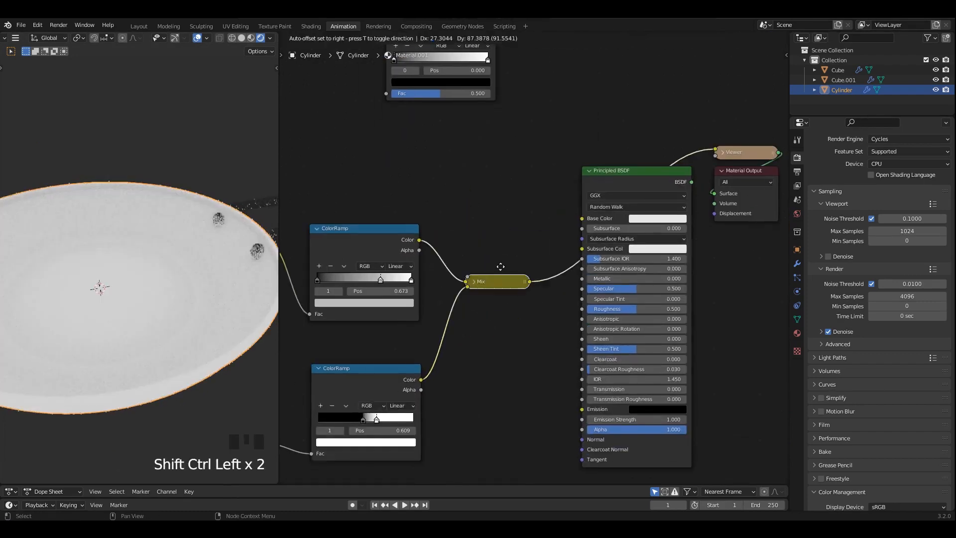
# - Expand the new Mix node, set its blend mode to Multiply and its factor to 1.000
pyautogui.click(460, 269)
pyautogui.click(475, 297)
pyautogui.click(479, 253)
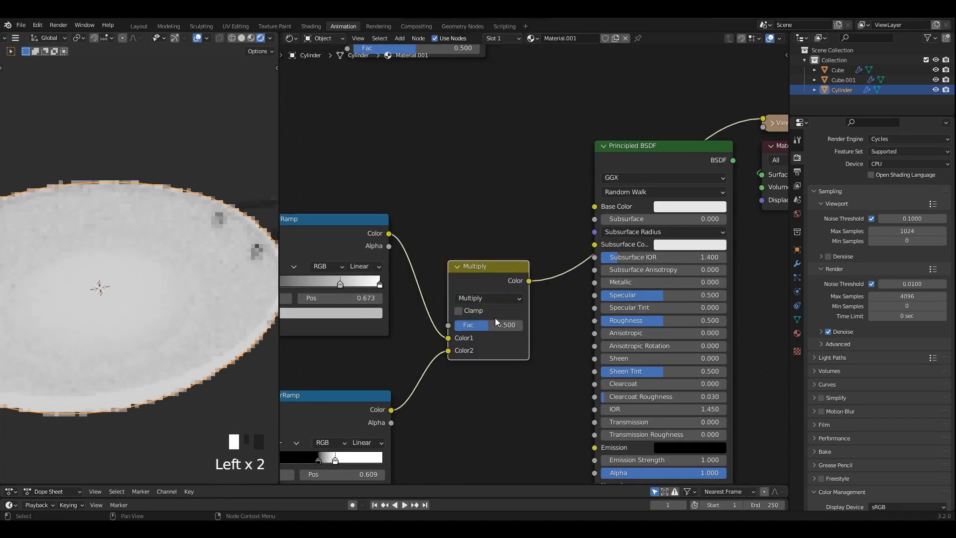
pyautogui.moveTo(495, 318)
pyautogui.mouseDown()
pyautogui.moveTo(549, 322)
pyautogui.moveTo(500, 318)
pyautogui.mouseUp()
pyautogui.moveTo(498, 326); pyautogui.dragTo(553, 325)
pyautogui.scroll(-6, 458, 220)
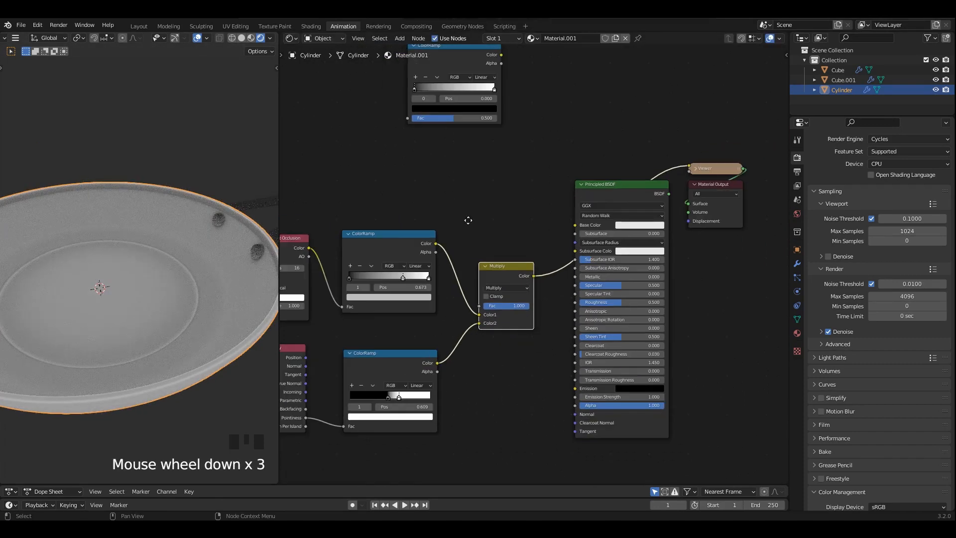
# - Reposition the unconnected upper ColorRamp and darken its white end stop to dark grey
pyautogui.moveTo(468, 220); pyautogui.dragTo(491, 257, button='middle')
pyautogui.click(476, 103)
pyautogui.moveTo(476, 102); pyautogui.dragTo(432, 150)
pyautogui.scroll(4, 443, 166)
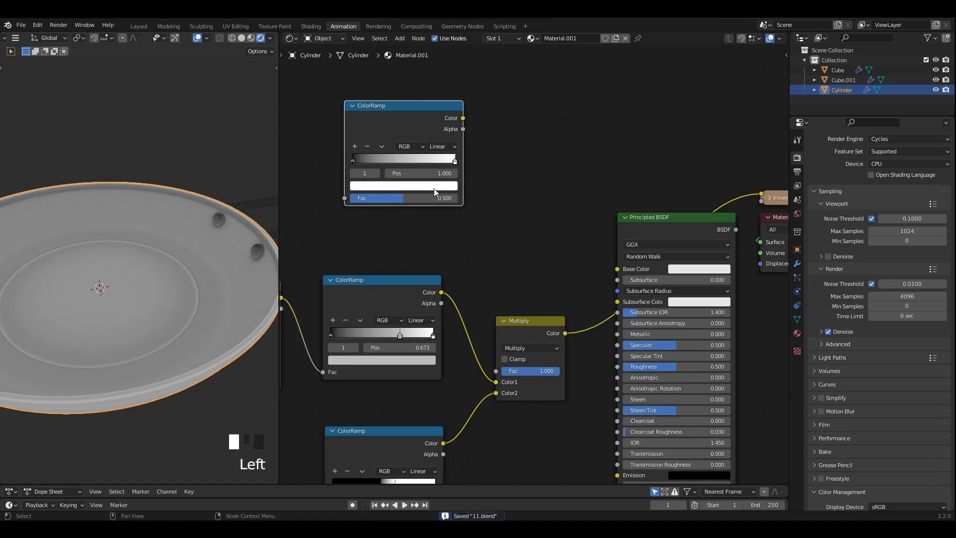
pyautogui.click(434, 187)
pyautogui.moveTo(438, 66); pyautogui.dragTo(435, 97)
pyautogui.click(543, 115)
# - Mix the dark upper ColorRamp with the Multiply output, save, and move the Principled BSDF and output nodes aside
pyautogui.keyDown('ctrl'); pyautogui.keyDown('shift'); pyautogui.moveTo(527, 321); pyautogui.dragTo(443, 167, button='right'); pyautogui.keyUp('shift'); pyautogui.keyUp('ctrl')
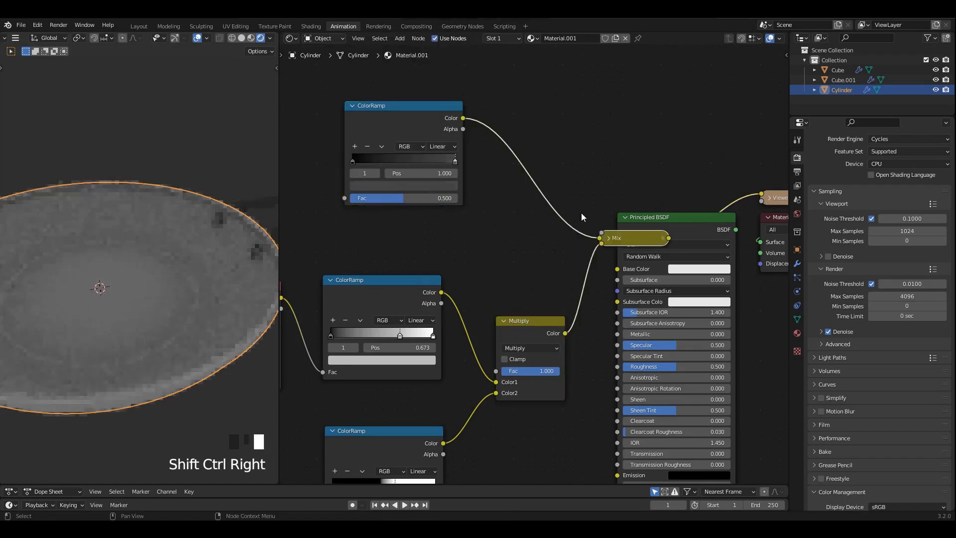
pyautogui.moveTo(581, 213); pyautogui.dragTo(459, 208, button='middle')
pyautogui.keyDown('ctrl'); pyautogui.keyDown('shift'); pyautogui.click(562, 213); pyautogui.keyUp('shift'); pyautogui.keyUp('ctrl')
pyautogui.hotkey('ctrl', 's')
pyautogui.moveTo(704, 170); pyautogui.dragTo(582, 232)
pyautogui.press('g')
pyautogui.click(639, 207)
# - Preview the second Mix node on the pan, expand it and set its blend mode to Multiply
pyautogui.scroll(1, 512, 228)
pyautogui.keyDown('ctrl'); pyautogui.keyDown('shift'); pyautogui.click(512, 228); pyautogui.keyUp('shift'); pyautogui.keyUp('ctrl')
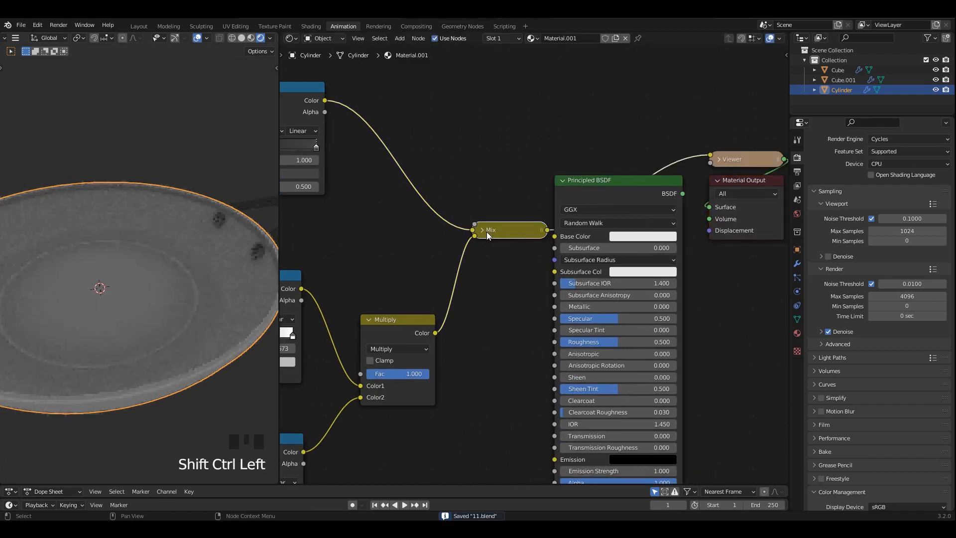
pyautogui.click(482, 230)
pyautogui.click(498, 219)
pyautogui.click(503, 259)
pyautogui.click(501, 300)
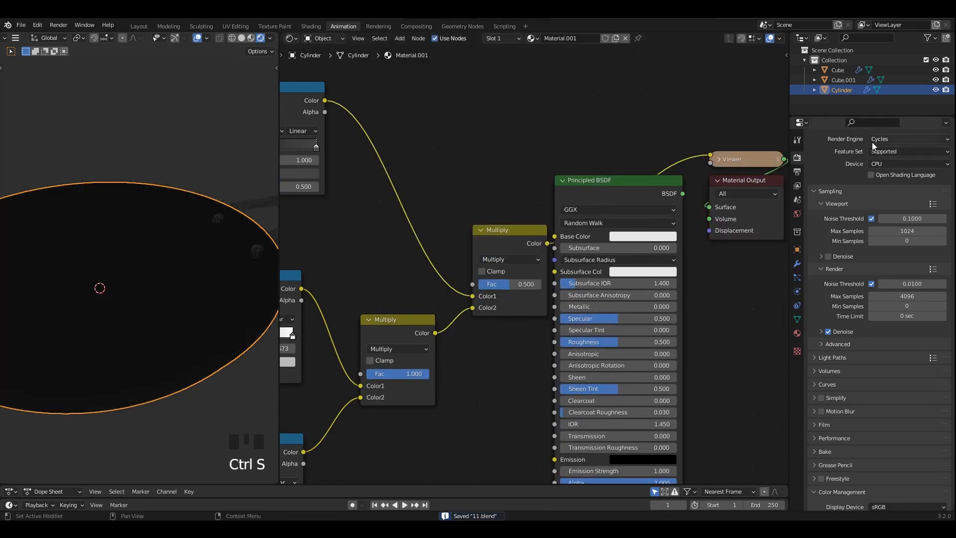
# - Give the world background an Environment Texture and load the photo_studio_london_hall_4k.exr image
pyautogui.click(797, 214)
pyautogui.click(869, 218)
pyautogui.click(685, 266)
pyautogui.moveTo(219, 199); pyautogui.dragTo(236, 181, button='middle')
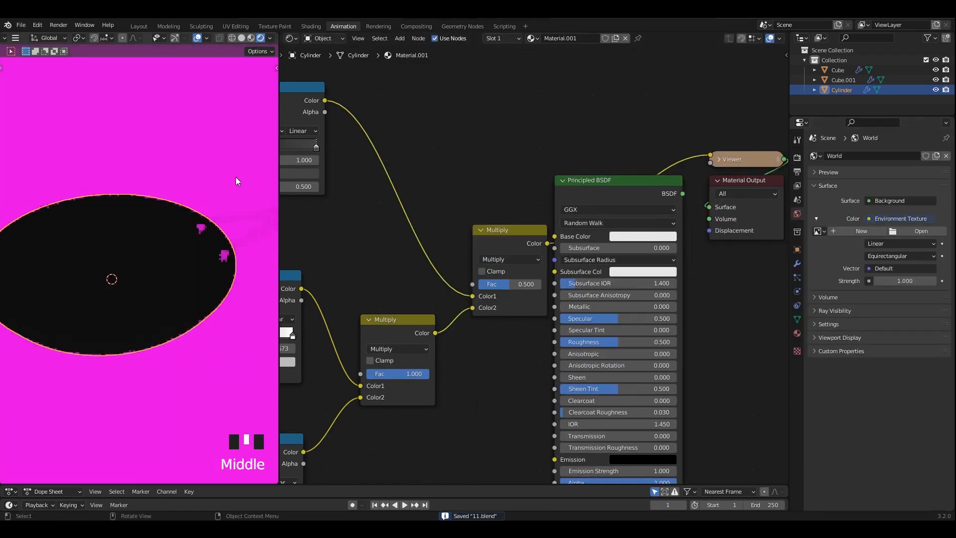
pyautogui.scroll(2, 509, 240)
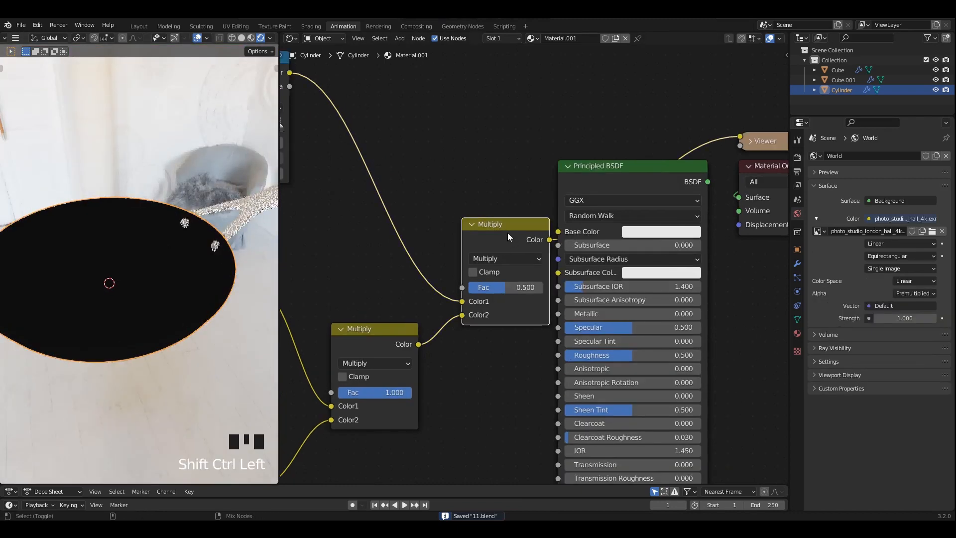
# - Preview the second Multiply node, the dark ColorRamp and the first Multiply node in turn on the pan
pyautogui.keyDown('ctrl'); pyautogui.keyDown('shift'); pyautogui.click(508, 237); pyautogui.keyUp('shift'); pyautogui.keyUp('ctrl')
pyautogui.scroll(-4, 318, 159)
pyautogui.moveTo(319, 159); pyautogui.dragTo(491, 225, button='middle')
pyautogui.keyDown('ctrl'); pyautogui.keyDown('shift'); pyautogui.click(444, 172); pyautogui.keyUp('shift'); pyautogui.keyUp('ctrl')
pyautogui.keyDown('ctrl'); pyautogui.keyDown('shift'); pyautogui.click(623, 282); pyautogui.keyUp('shift'); pyautogui.keyUp('ctrl')
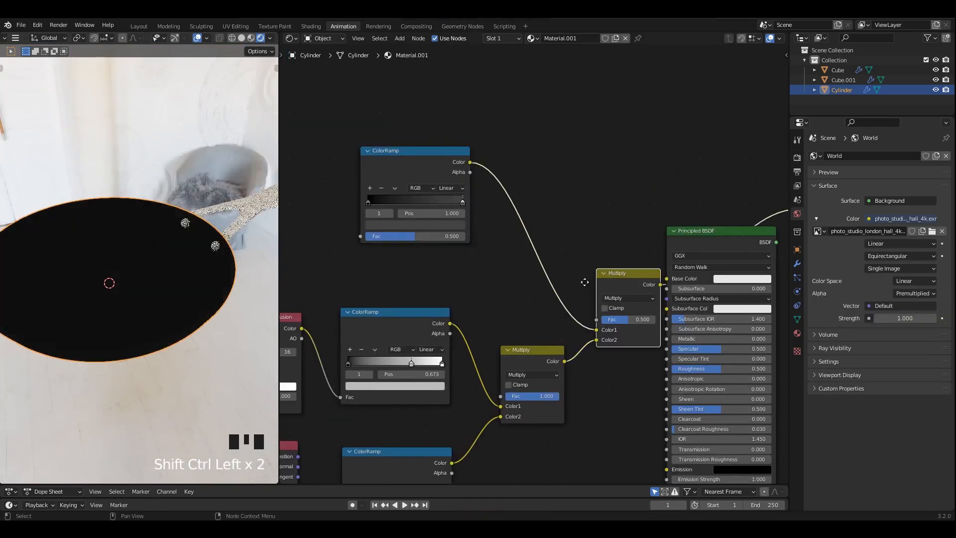
pyautogui.moveTo(584, 282); pyautogui.dragTo(507, 252, button='middle')
pyautogui.keyDown('ctrl'); pyautogui.keyDown('shift'); pyautogui.click(468, 326); pyautogui.keyUp('shift'); pyautogui.keyUp('ctrl')
# - Set Cycles viewport and render max samples to 64 and the render noise threshold to 1, and enable viewport denoising
pyautogui.click(798, 158)
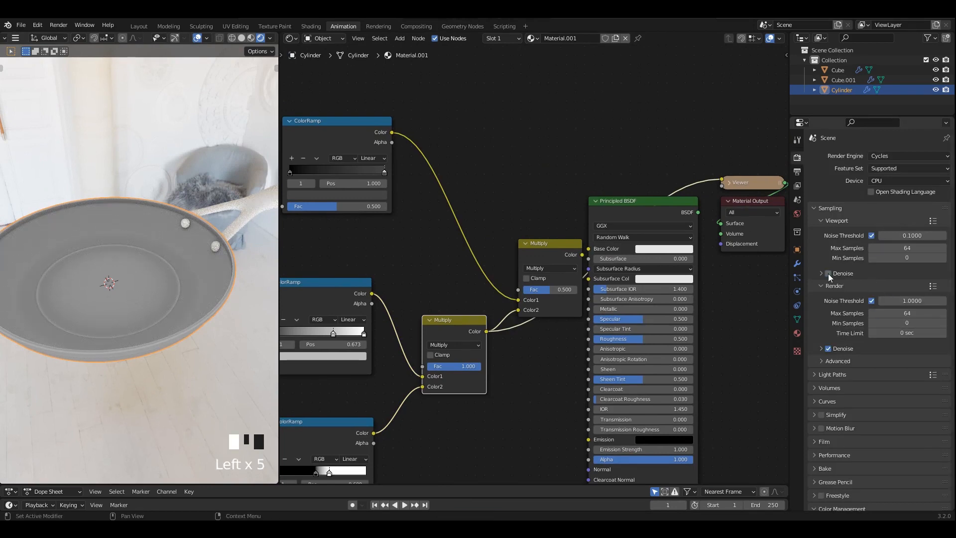
pyautogui.click(797, 172)
# - Set the world environment strength to 2
pyautogui.click(797, 214)
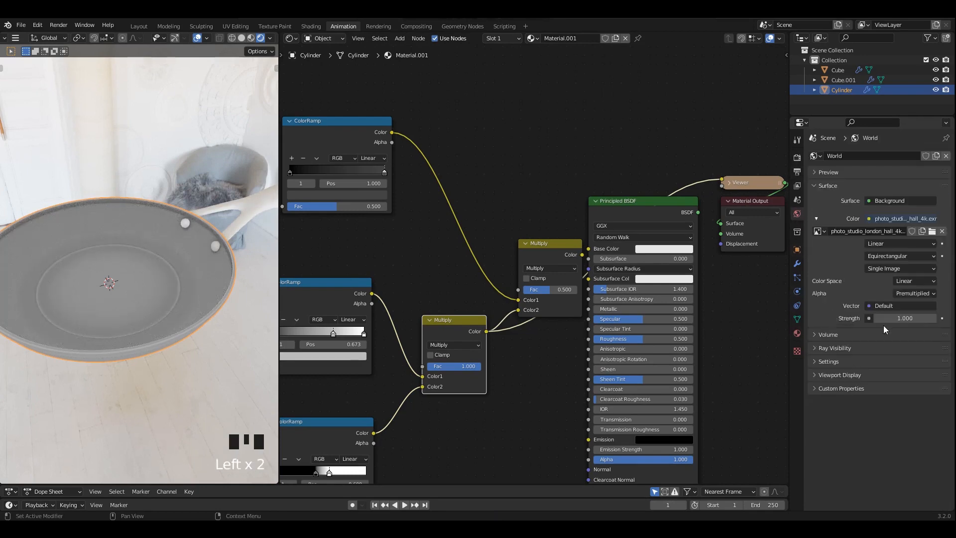
pyautogui.write('2')
pyautogui.press('Return')
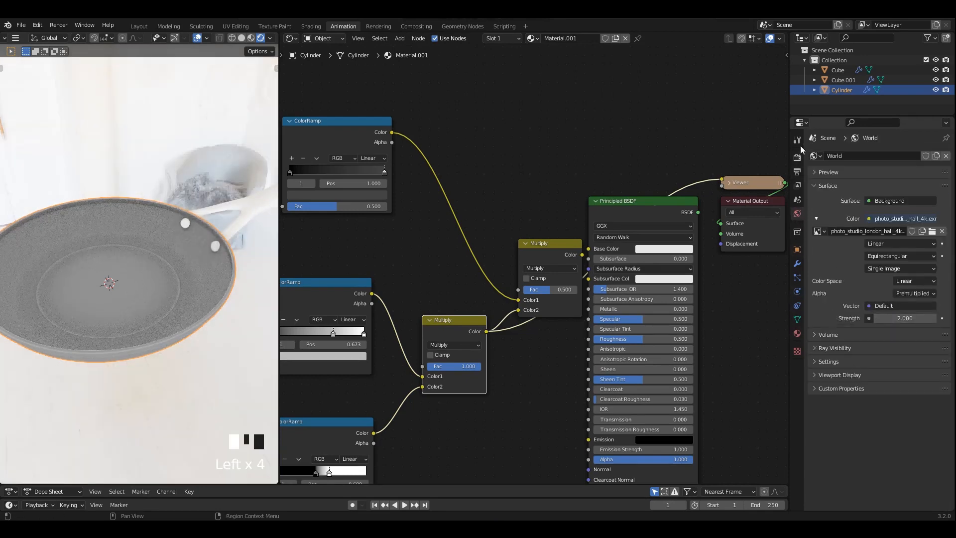
# - Make the render film background transparent and save the file
pyautogui.click(797, 158)
pyautogui.scroll(-2, 859, 462)
pyautogui.click(829, 474)
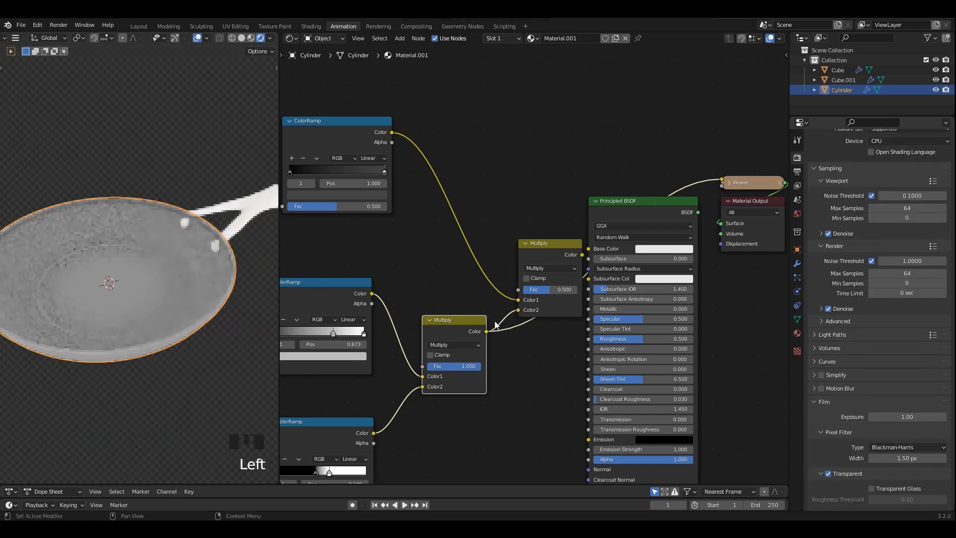
pyautogui.hotkey('ctrl', 's')
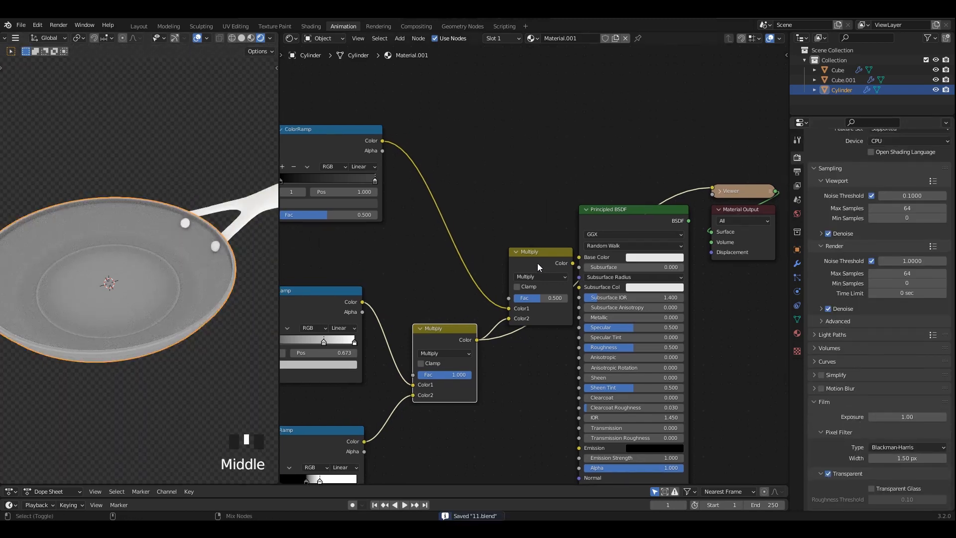
# - Restore the Principled BSDF as the material's surface and link the second Multiply node's Color to its Base Color
pyautogui.keyDown('ctrl'); pyautogui.keyDown('shift'); pyautogui.click(538, 267); pyautogui.keyUp('shift'); pyautogui.keyUp('ctrl')
pyautogui.moveTo(538, 267); pyautogui.dragTo(545, 286, button='middle')
pyautogui.keyDown('ctrl'); pyautogui.keyDown('shift'); pyautogui.click(604, 239); pyautogui.keyUp('shift'); pyautogui.keyUp('ctrl')
pyautogui.moveTo(631, 256); pyautogui.dragTo(686, 233)
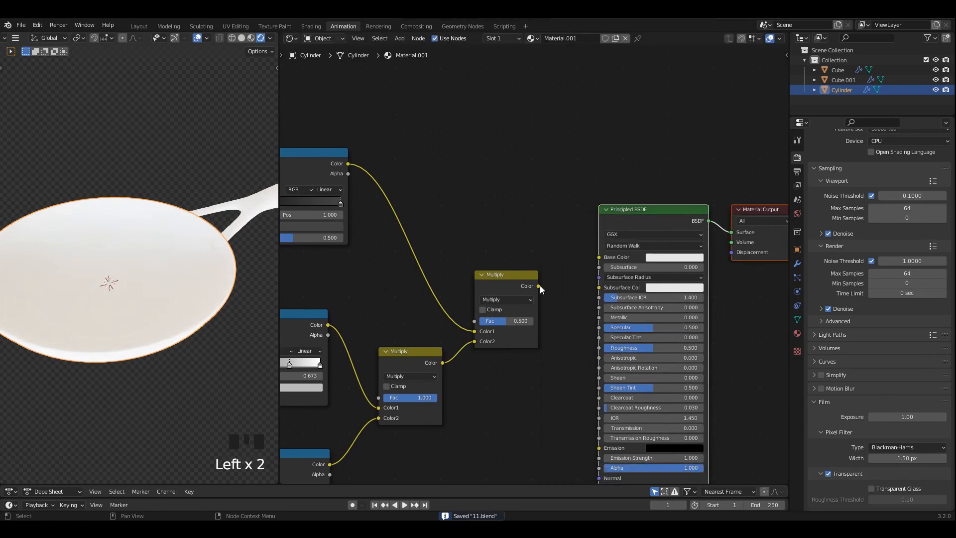
pyautogui.moveTo(539, 286); pyautogui.dragTo(601, 258)
pyautogui.moveTo(250, 245); pyautogui.dragTo(220, 220, button='middle')
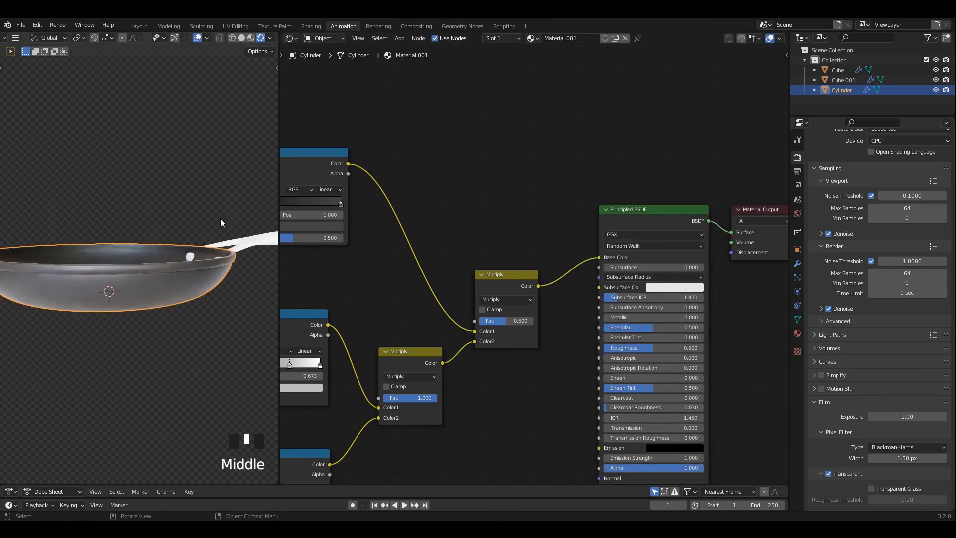
# - Set the Fac of the second Multiply node, the one feeding Base Color, to 1.000 in the pan material
pyautogui.scroll(1, 207, 224)
pyautogui.scroll(1, 469, 277)
pyautogui.scroll(3, 508, 261)
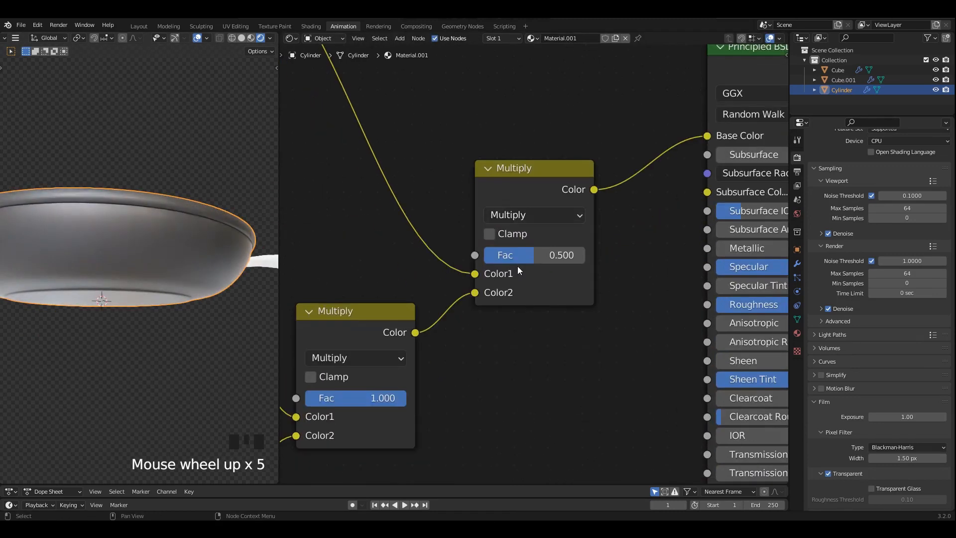
pyautogui.moveTo(518, 256); pyautogui.dragTo(568, 256)
pyautogui.scroll(-1, 197, 182)
pyautogui.moveTo(196, 182); pyautogui.dragTo(181, 231, button='middle')
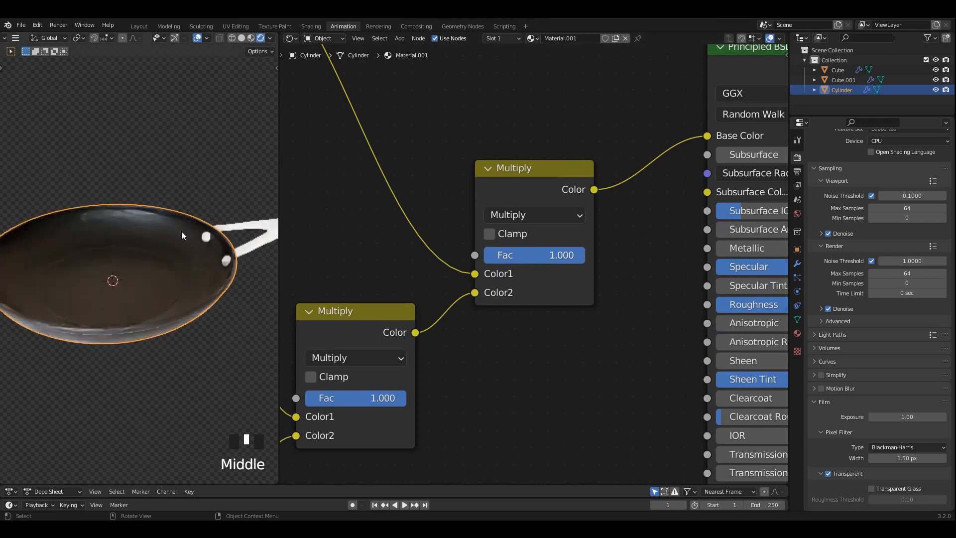
pyautogui.scroll(-2, 548, 244)
pyautogui.scroll(-1, 522, 244)
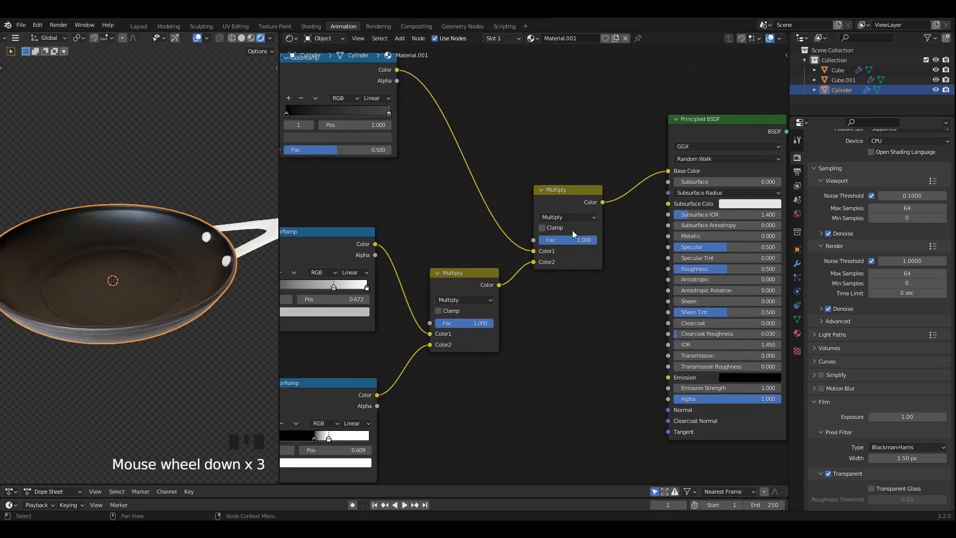
# - Link the pan body's material to the handle and the rivets and save the file
pyautogui.hotkey('ctrl', 'l')
pyautogui.click(237, 201)
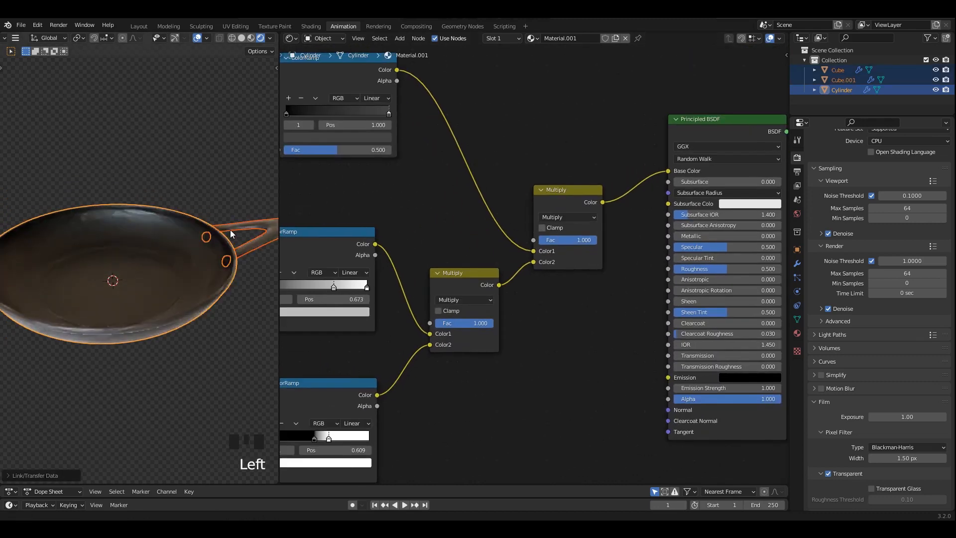
pyautogui.moveTo(230, 229); pyautogui.dragTo(217, 288, button='middle')
pyautogui.scroll(3, 193, 216)
pyautogui.hotkey('ctrl', 's')
# - Give the handle its own single-user copy of the pan material
pyautogui.click(216, 287)
pyautogui.click(210, 234)
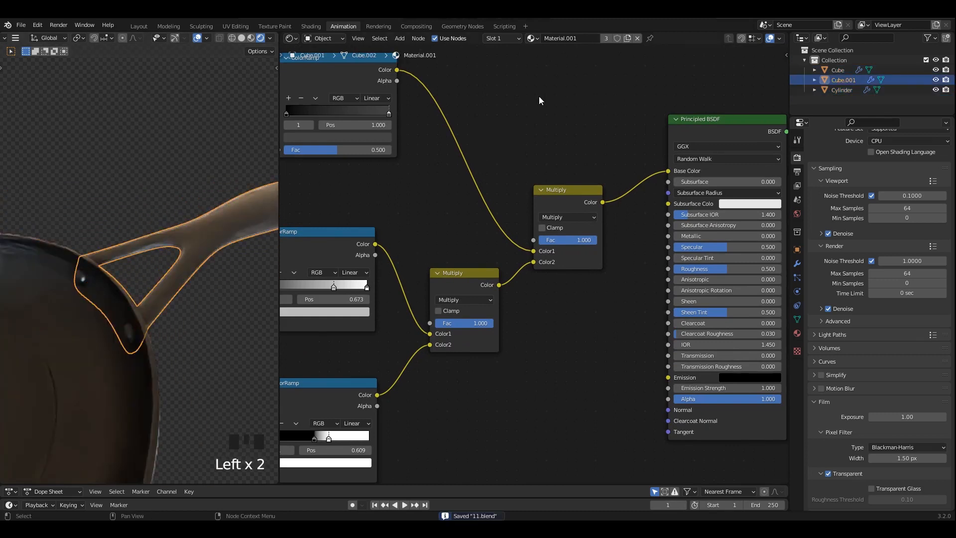
pyautogui.click(606, 39)
# - Reduce the handle material's upper ColorRamp to a single white stop at position 0.468
pyautogui.moveTo(470, 204); pyautogui.dragTo(633, 283, button='middle')
pyautogui.scroll(1, 556, 200)
pyautogui.moveTo(557, 194); pyautogui.dragTo(494, 192)
pyautogui.click(446, 192)
pyautogui.click(461, 175)
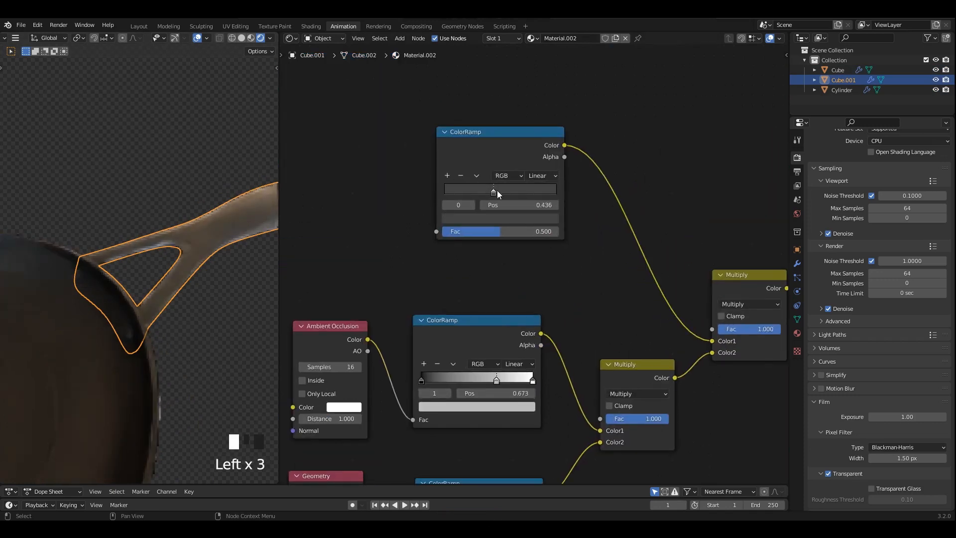
pyautogui.click(500, 222)
pyautogui.moveTo(535, 119); pyautogui.dragTo(535, 62)
pyautogui.click(202, 271)
pyautogui.scroll(-3, 202, 271)
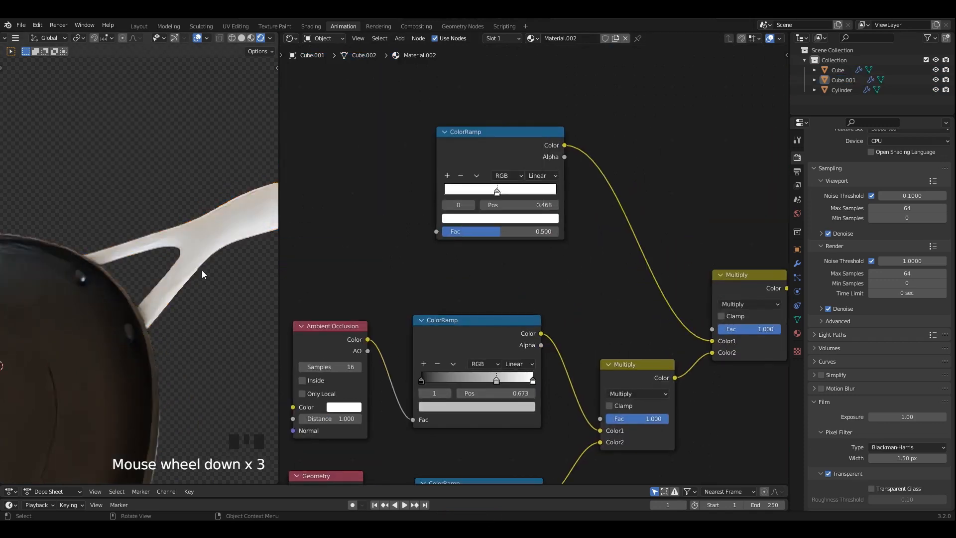
pyautogui.scroll(-1, 584, 269)
# - Set the handle material's Metallic to 1.000 and Roughness to 0.3 on the Principled BSDF
pyautogui.scroll(7, 434, 296)
pyautogui.moveTo(435, 294); pyautogui.dragTo(529, 293)
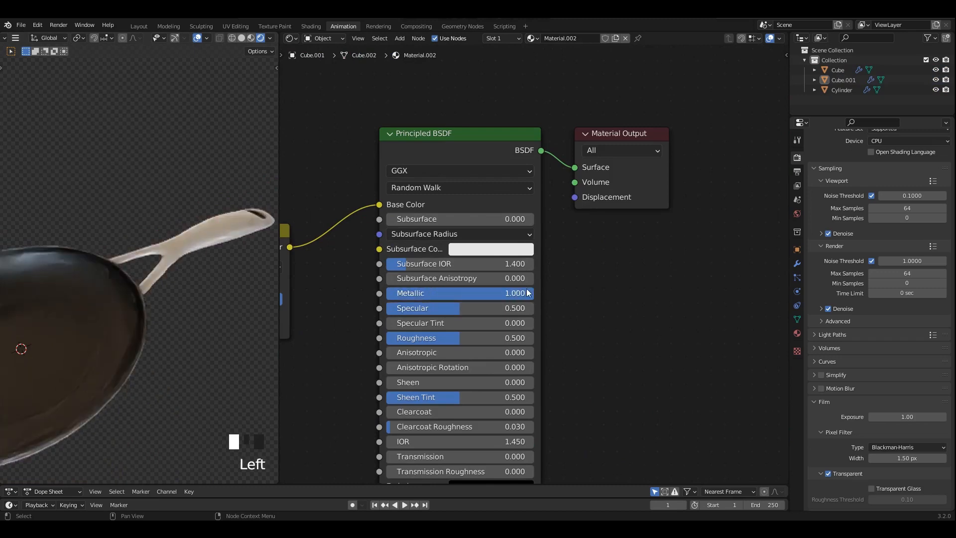
pyautogui.click(468, 339)
pyautogui.write('0.3')
pyautogui.press('Return')
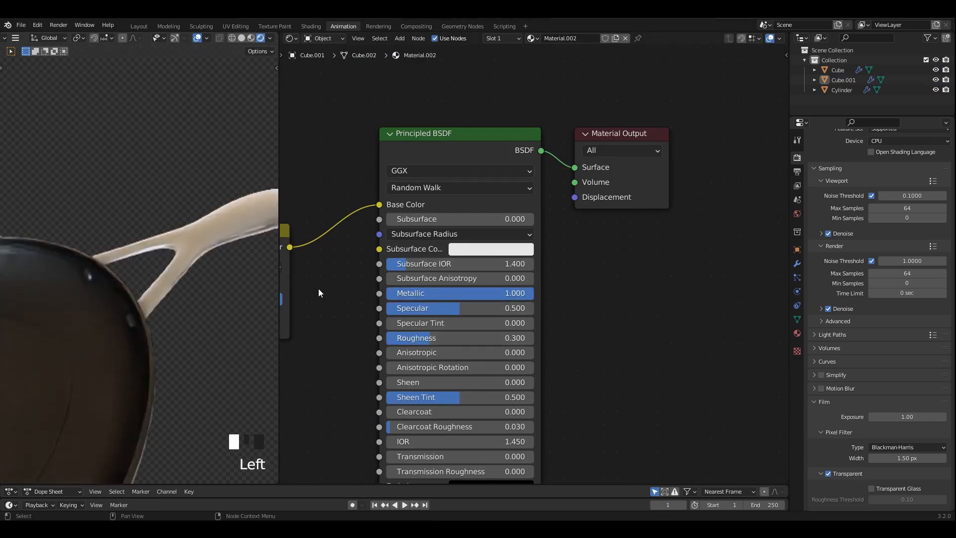
# - Link the handle's material to the two rivets and save the file
pyautogui.scroll(-3, 311, 288)
pyautogui.moveTo(311, 288); pyautogui.dragTo(554, 301, button='middle')
pyautogui.click(127, 325)
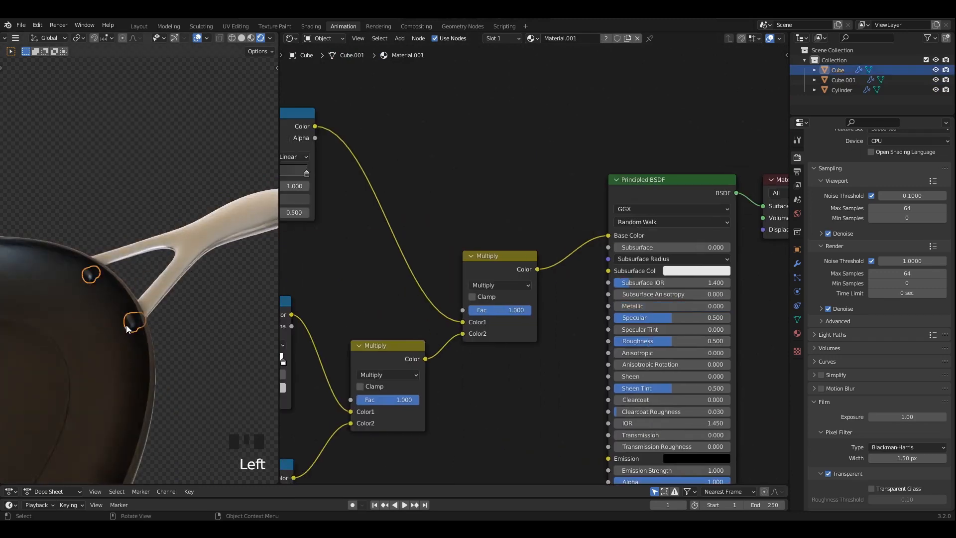
pyautogui.moveTo(126, 325); pyautogui.dragTo(170, 289, button='middle')
pyautogui.keyDown('shift'); pyautogui.click(188, 286); pyautogui.keyUp('shift')
pyautogui.hotkey('ctrl', 'l')
pyautogui.click(186, 285)
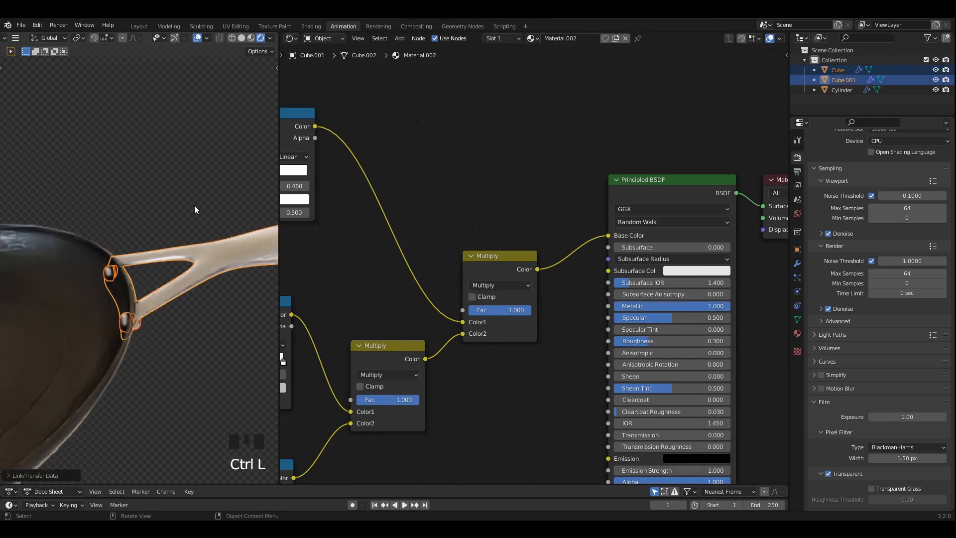
pyautogui.click(194, 205)
pyautogui.moveTo(194, 206); pyautogui.dragTo(219, 288, button='middle')
pyautogui.scroll(-3, 189, 297)
pyautogui.hotkey('ctrl', 's')
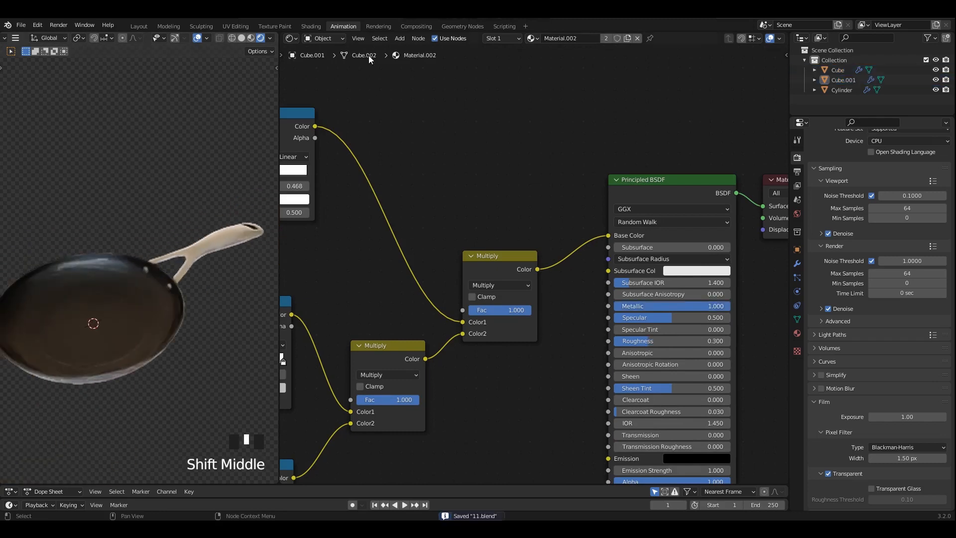
# - Change the shader editor area to a 3D viewport and add an area light to the scene
pyautogui.click(291, 39)
pyautogui.click(312, 63)
pyautogui.scroll(2, 504, 215)
pyautogui.scroll(1, 504, 214)
pyautogui.hotkey('shift', 'a')
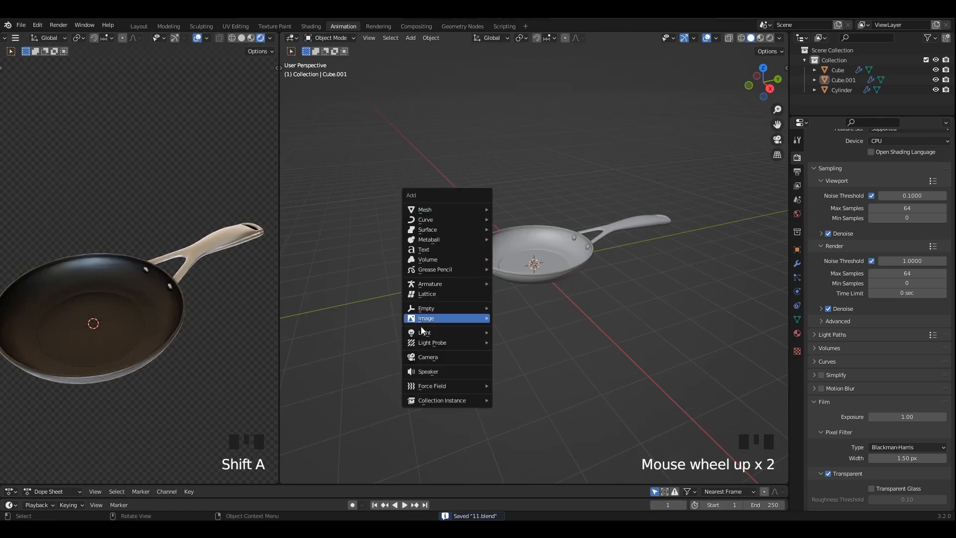
pyautogui.moveTo(425, 337)
pyautogui.click(512, 365)
# - In the front view, enlarge the area light and raise it above the pan
pyautogui.press('KP_1')
pyautogui.press('s')
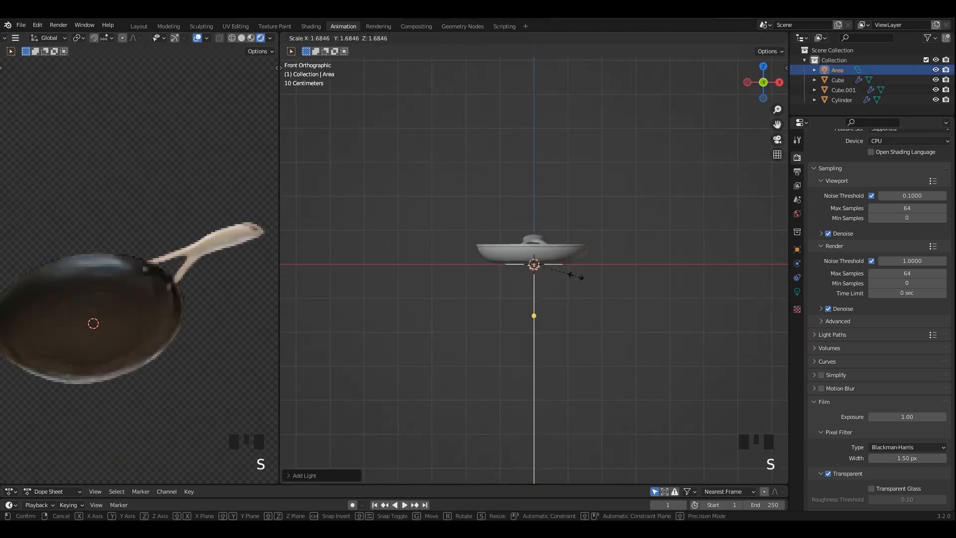
pyautogui.click(570, 301)
pyautogui.press('g')
pyautogui.click(569, 205)
# - Move the area light past the pan's side opposite the handle, save the file and raise the light in the front view
pyautogui.keyDown('alt'); pyautogui.moveTo(568, 205); pyautogui.dragTo(530, 269, button='middle'); pyautogui.keyUp('alt')
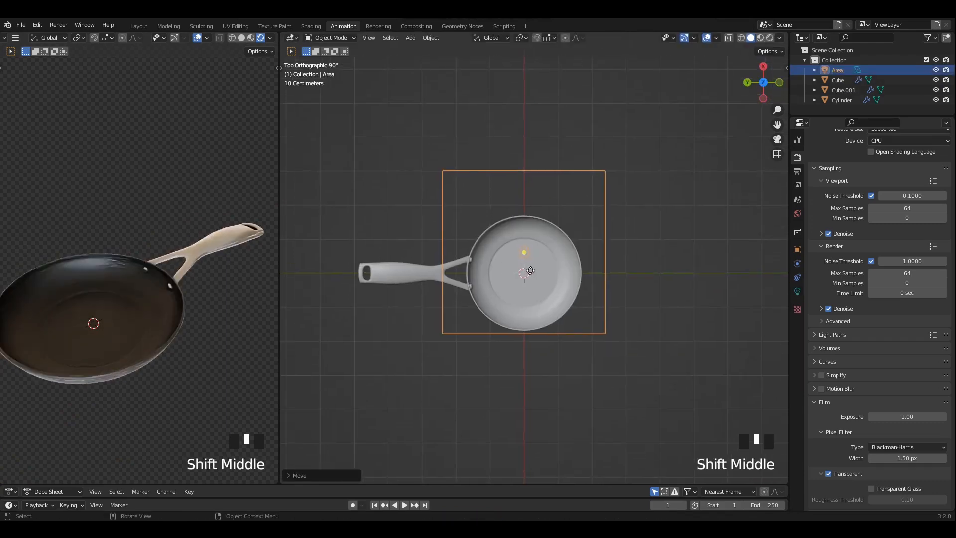
pyautogui.press('g')
pyautogui.click(657, 237)
pyautogui.keyDown('alt'); pyautogui.moveTo(572, 230); pyautogui.dragTo(588, 219, button='middle'); pyautogui.keyUp('alt')
pyautogui.hotkey('ctrl', 's')
pyautogui.keyDown('shift'); pyautogui.moveTo(589, 219); pyautogui.dragTo(578, 241, button='middle'); pyautogui.keyUp('shift')
pyautogui.press('g')
pyautogui.click(566, 203)
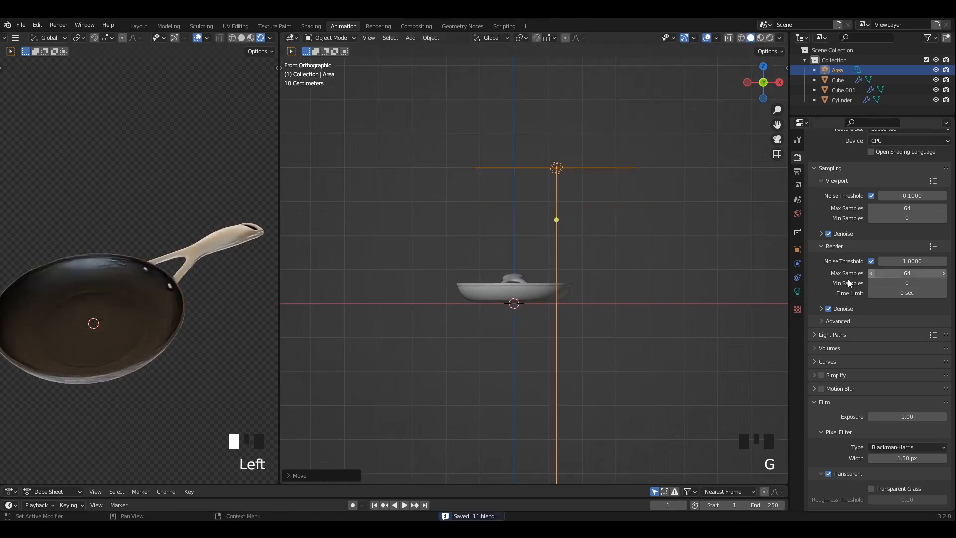
# - Try the area light's power at 1000 W and at 1500 W
pyautogui.click(797, 292)
pyautogui.moveTo(903, 225); pyautogui.dragTo(921, 226)
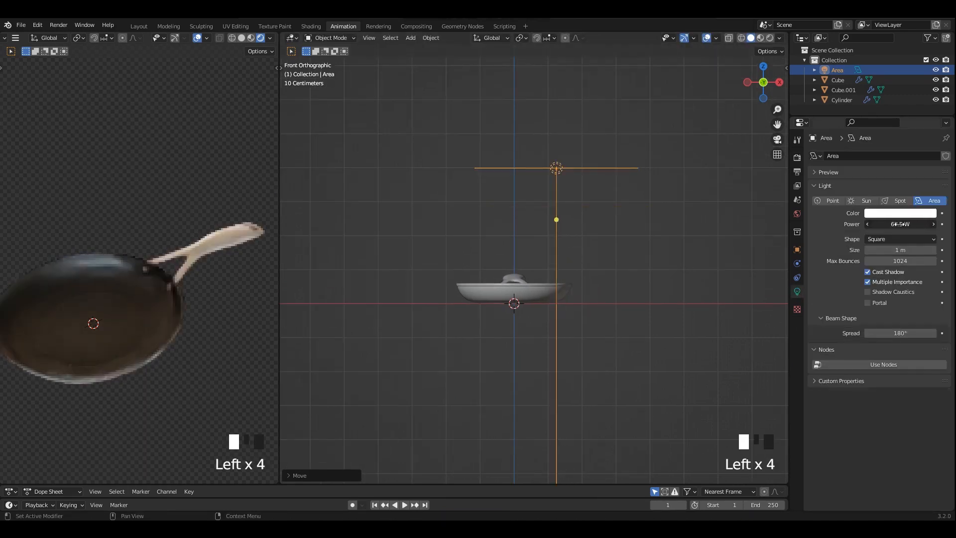
pyautogui.click(921, 226)
pyautogui.write('1000')
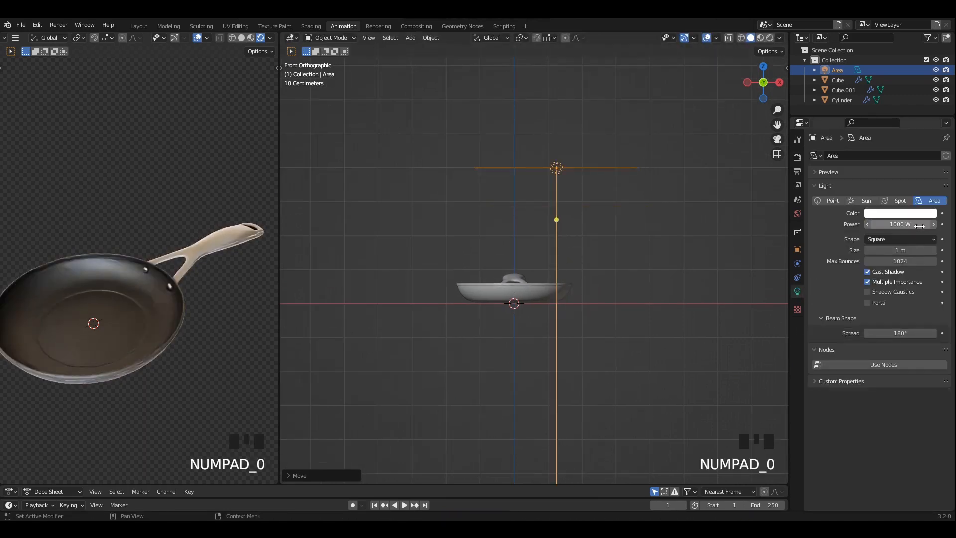
pyautogui.press('Return')
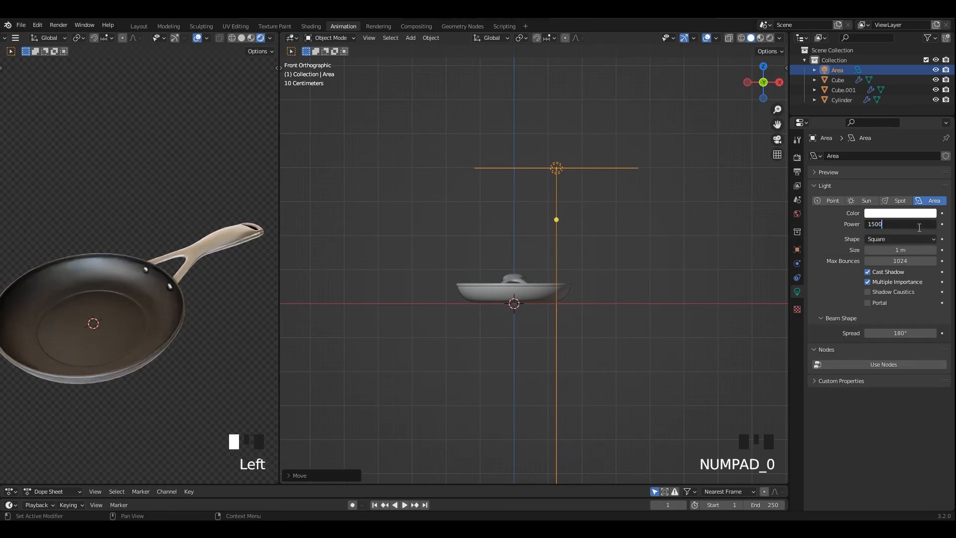
# - Tilt the area light toward the pan in the right view and set its power to 1000 W
pyautogui.scroll(-2, 563, 180)
pyautogui.keyDown('alt'); pyautogui.moveTo(564, 181); pyautogui.dragTo(561, 202, button='middle'); pyautogui.keyUp('alt')
pyautogui.keyDown('shift'); pyautogui.moveTo(561, 201); pyautogui.dragTo(558, 223, button='middle'); pyautogui.keyUp('shift')
pyautogui.press('r')
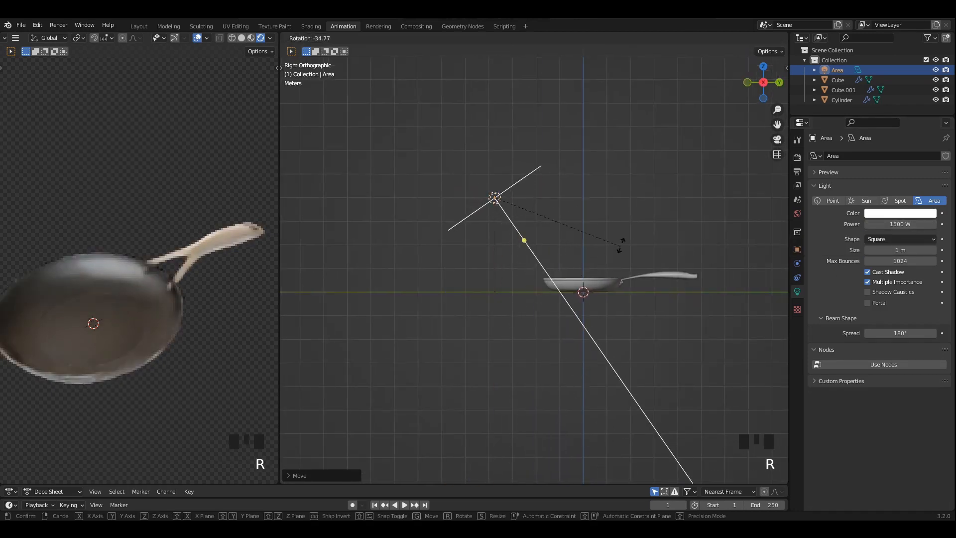
pyautogui.click(622, 245)
pyautogui.click(891, 225)
pyautogui.write('1000')
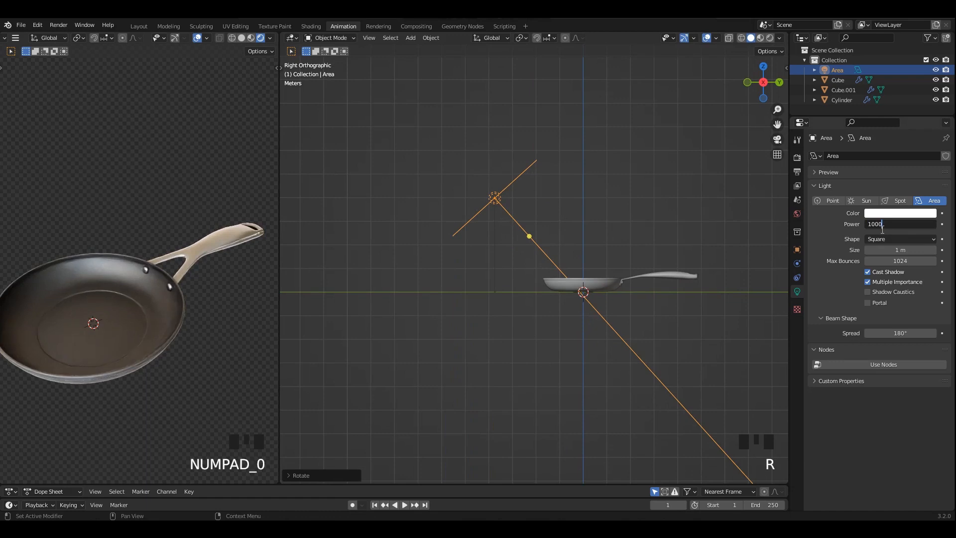
# - Duplicate the area light in the top view, place the copy diagonally beyond the handle and rotate it toward the pan
pyautogui.keyDown('alt'); pyautogui.moveTo(620, 241); pyautogui.dragTo(561, 234, button='middle'); pyautogui.keyUp('alt')
pyautogui.hotkey('shift', 'd')
pyautogui.press('r')
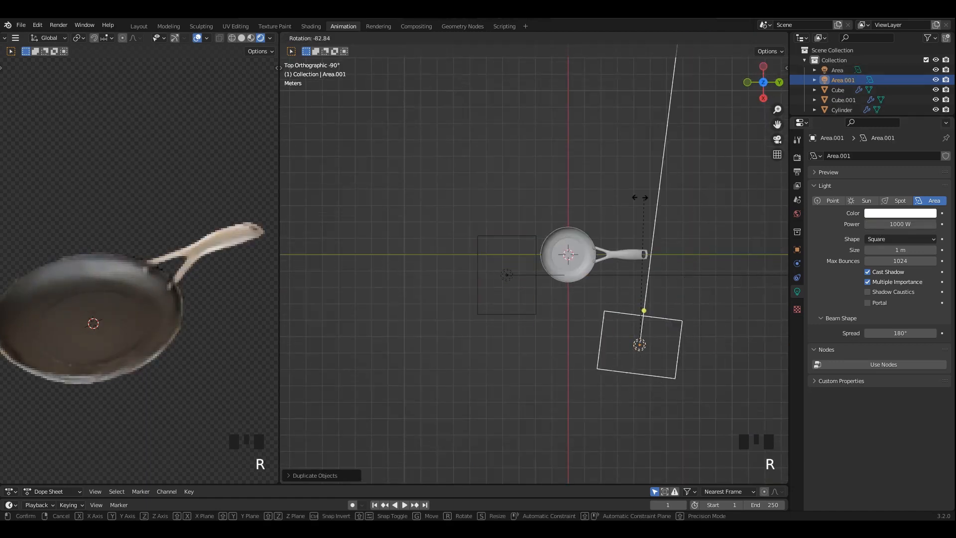
pyautogui.click(562, 194)
pyautogui.press('g')
pyautogui.click(650, 314)
pyautogui.keyDown('shift'); pyautogui.moveTo(662, 317); pyautogui.dragTo(635, 355, button='middle'); pyautogui.keyUp('shift')
# - Duplicate the light again to the opposite side of the handle, rotate it about 123° toward the pan and save the file
pyautogui.hotkey('shift', 'd')
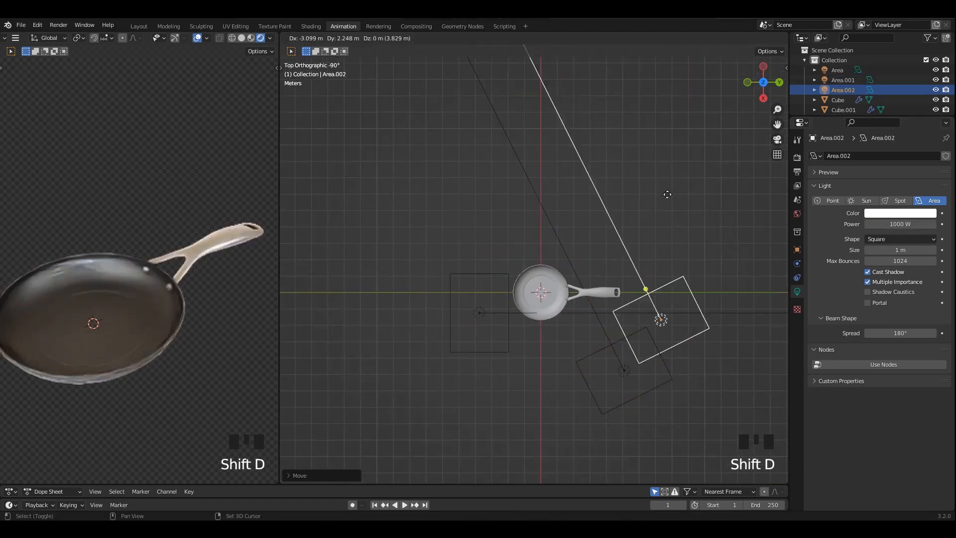
pyautogui.click(621, 176)
pyautogui.press('r')
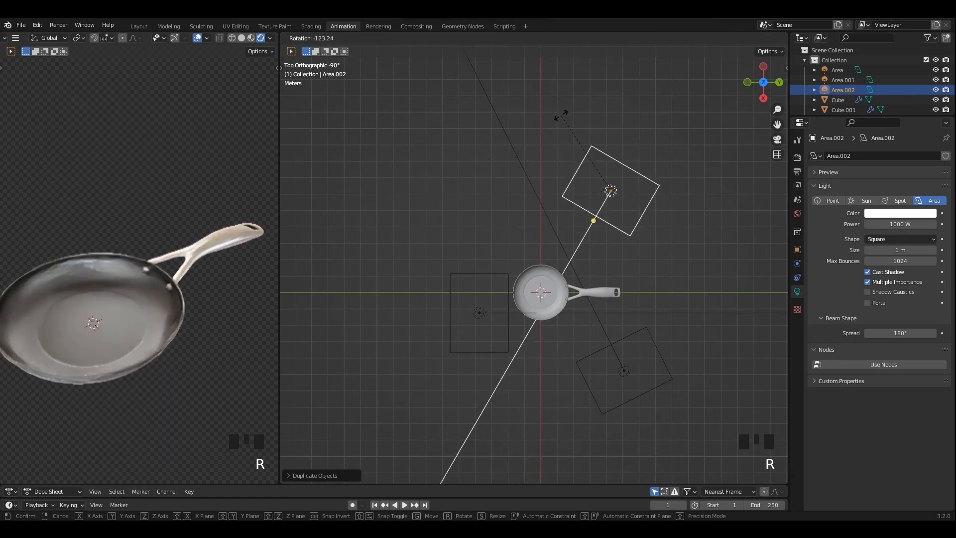
pyautogui.click(561, 115)
pyautogui.scroll(1, 596, 256)
pyautogui.keyDown('shift'); pyautogui.moveTo(597, 256); pyautogui.dragTo(609, 223, button='middle'); pyautogui.keyUp('shift')
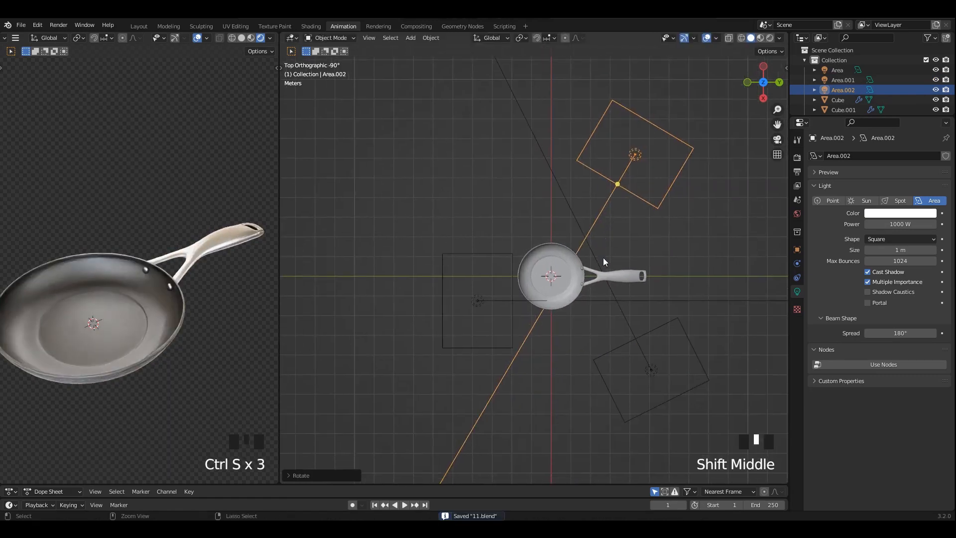
pyautogui.moveTo(603, 258); pyautogui.dragTo(604, 224, button='middle')
pyautogui.keyDown('shift'); pyautogui.moveTo(604, 224); pyautogui.dragTo(631, 201, button='middle'); pyautogui.keyUp('shift')
pyautogui.moveTo(202, 246); pyautogui.dragTo(185, 241, button='middle')
pyautogui.keyDown('shift'); pyautogui.moveTo(185, 240); pyautogui.dragTo(175, 219, button='middle'); pyautogui.keyUp('shift')
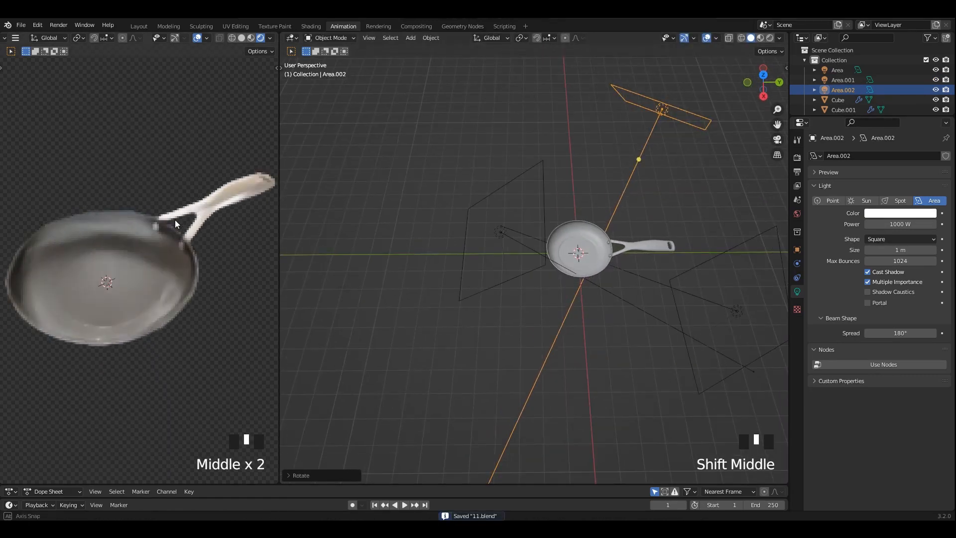
pyautogui.hotkey('ctrl', 's')
# - Change the second 3D viewport back to the shader editor and select the pan body
pyautogui.click(292, 37)
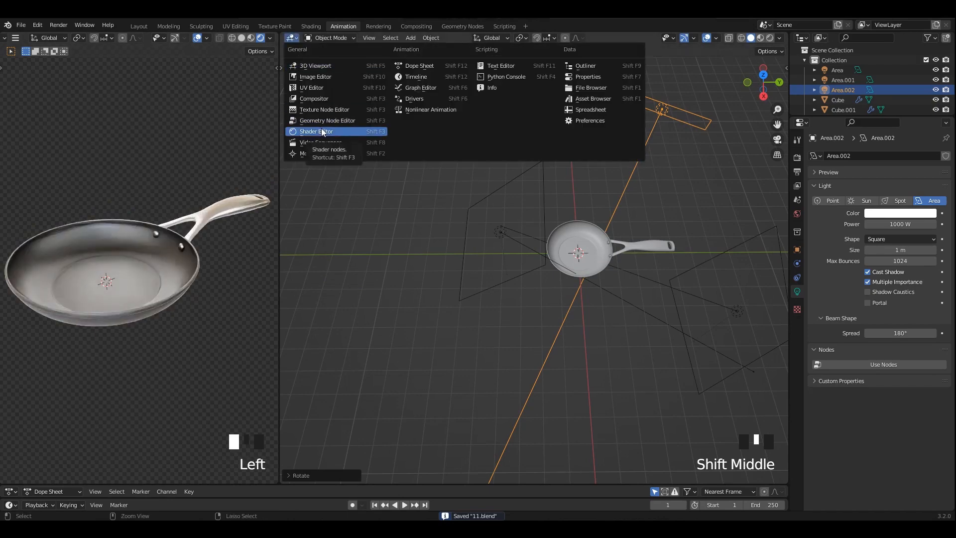
pyautogui.click(323, 132)
pyautogui.scroll(1, 176, 197)
pyautogui.moveTo(176, 197); pyautogui.dragTo(172, 212, button='middle')
pyautogui.click(139, 244)
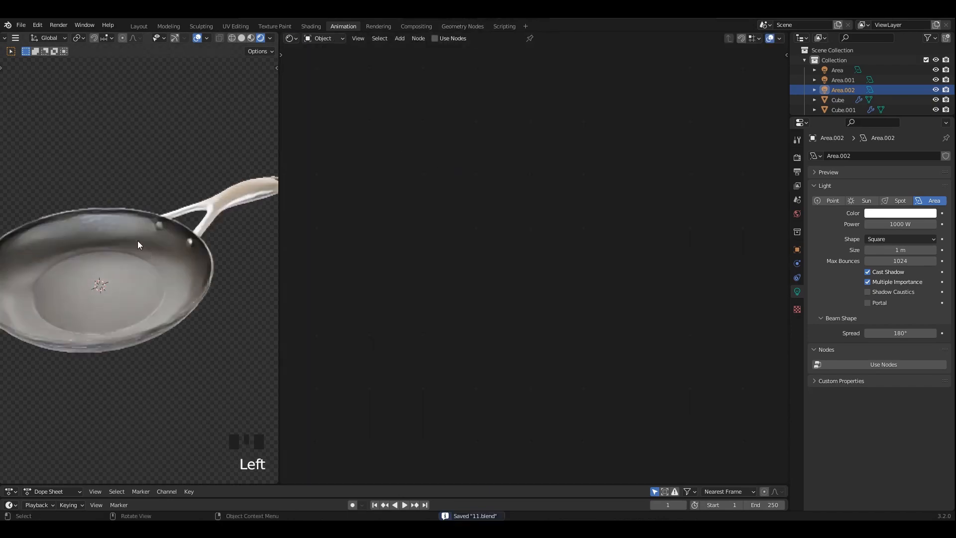
# - Set the pan body material's Roughness to 0.600, Specular Tint to 1.000 and Specular to 0.305
pyautogui.scroll(-3, 534, 321)
pyautogui.moveTo(534, 321); pyautogui.dragTo(519, 250, button='middle')
pyautogui.scroll(7, 519, 249)
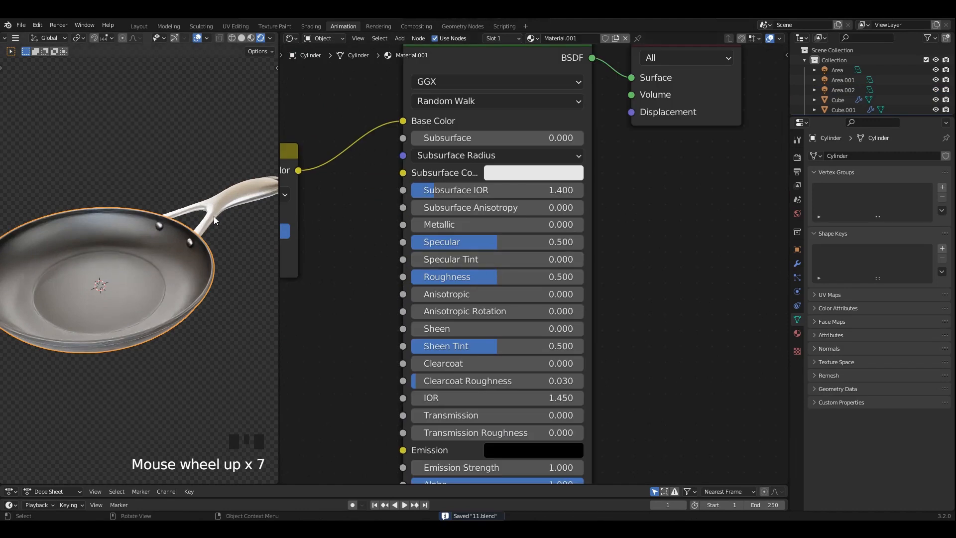
pyautogui.scroll(3, 568, 252)
pyautogui.moveTo(576, 271); pyautogui.dragTo(597, 273)
pyautogui.moveTo(575, 229); pyautogui.dragTo(687, 252)
pyautogui.moveTo(590, 235); pyautogui.dragTo(567, 229)
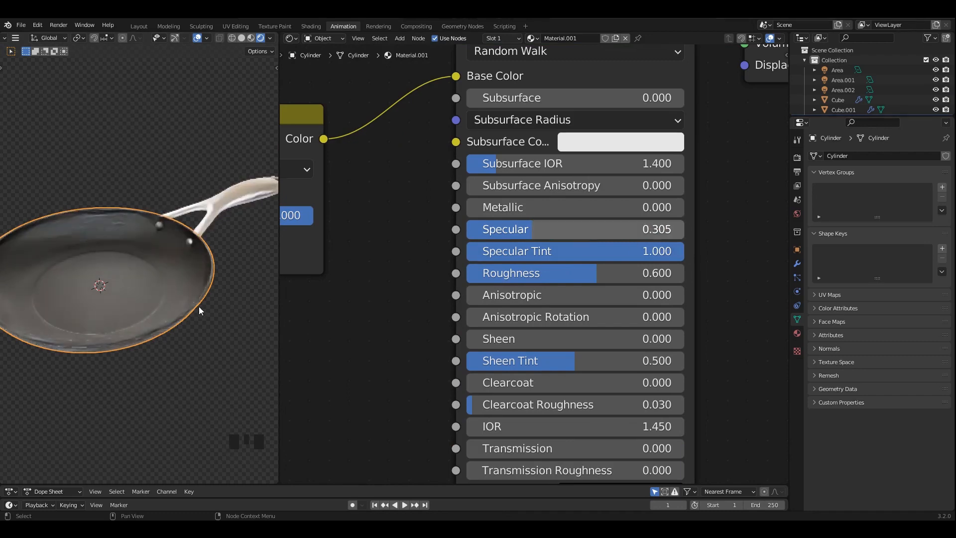
# - Deselect the pan body, check the pan from another angle and save the file
pyautogui.click(206, 330)
pyautogui.moveTo(204, 323); pyautogui.dragTo(214, 224, button='middle')
pyautogui.hotkey('ctrl', 's')
pyautogui.click(251, 233)
pyautogui.click(225, 264)
pyautogui.hotkey('ctrl', 's')
pyautogui.click(214, 225)
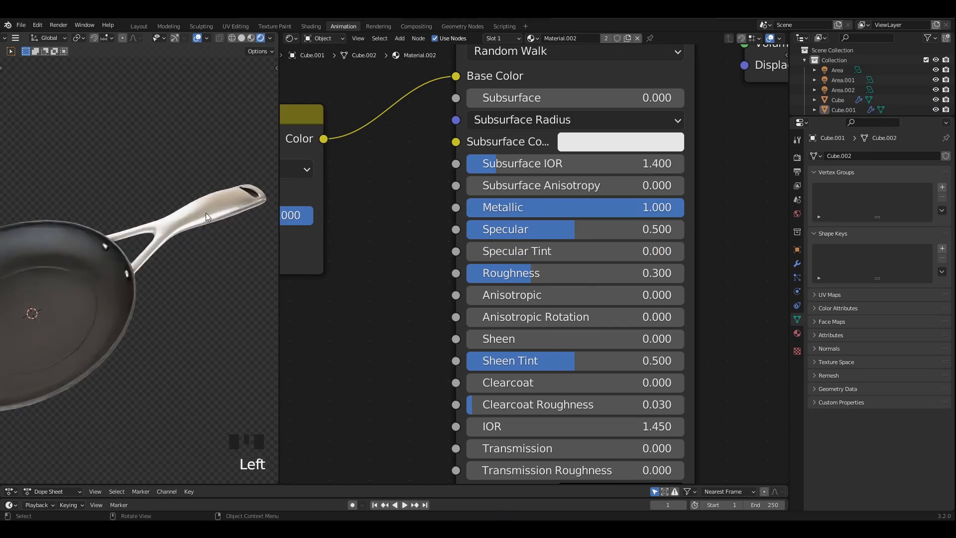
# - Preview the outputs of the handle material's mask nodes and both Multiply nodes on the handle
pyautogui.click(207, 213)
pyautogui.scroll(-10, 425, 232)
pyautogui.moveTo(425, 233); pyautogui.dragTo(543, 269, button='middle')
pyautogui.moveTo(423, 236); pyautogui.dragTo(513, 208, button='middle')
pyautogui.keyDown('ctrl'); pyautogui.keyDown('shift'); pyautogui.click(440, 268); pyautogui.keyUp('shift'); pyautogui.keyUp('ctrl')
pyautogui.moveTo(432, 390); pyautogui.dragTo(423, 381, button='middle')
pyautogui.keyDown('ctrl'); pyautogui.keyDown('shift'); pyautogui.click(423, 380); pyautogui.keyUp('shift'); pyautogui.keyUp('ctrl')
pyautogui.keyDown('ctrl'); pyautogui.keyDown('shift'); pyautogui.click(540, 295); pyautogui.keyUp('shift'); pyautogui.keyUp('ctrl')
pyautogui.moveTo(608, 298); pyautogui.dragTo(524, 301, button='middle')
pyautogui.scroll(2, 528, 294)
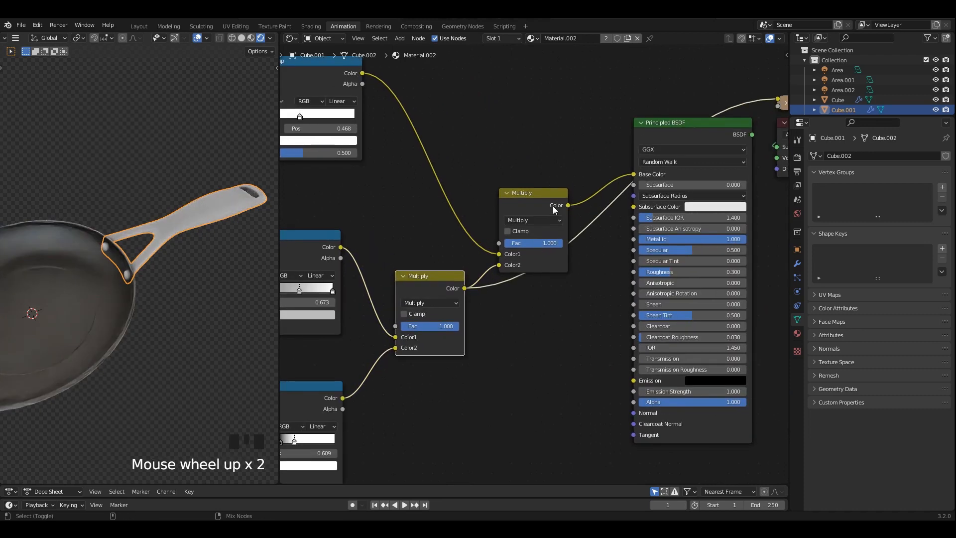
pyautogui.keyDown('ctrl'); pyautogui.keyDown('shift'); pyautogui.click(552, 206); pyautogui.keyUp('shift'); pyautogui.keyUp('ctrl')
# - Lower the second Multiply node's Fac to 0.917 and restore the Principled BSDF as the handle material's surface
pyautogui.scroll(6, 527, 306)
pyautogui.moveTo(518, 262); pyautogui.dragTo(496, 262)
pyautogui.scroll(-3, 640, 189)
pyautogui.keyDown('ctrl'); pyautogui.keyDown('shift'); pyautogui.click(643, 195); pyautogui.keyUp('shift'); pyautogui.keyUp('ctrl')
pyautogui.scroll(2, 473, 295)
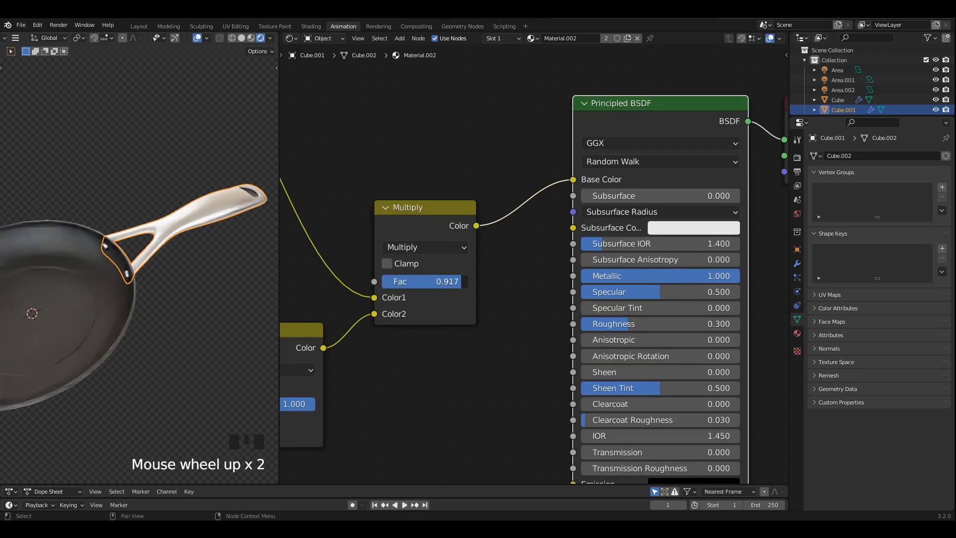
# - Set the second Multiply node's Fac back to 1.000 in the handle material and save the file
pyautogui.moveTo(445, 281); pyautogui.dragTo(479, 282)
pyautogui.scroll(2, 532, 271)
pyautogui.hotkey('ctrl', 's')
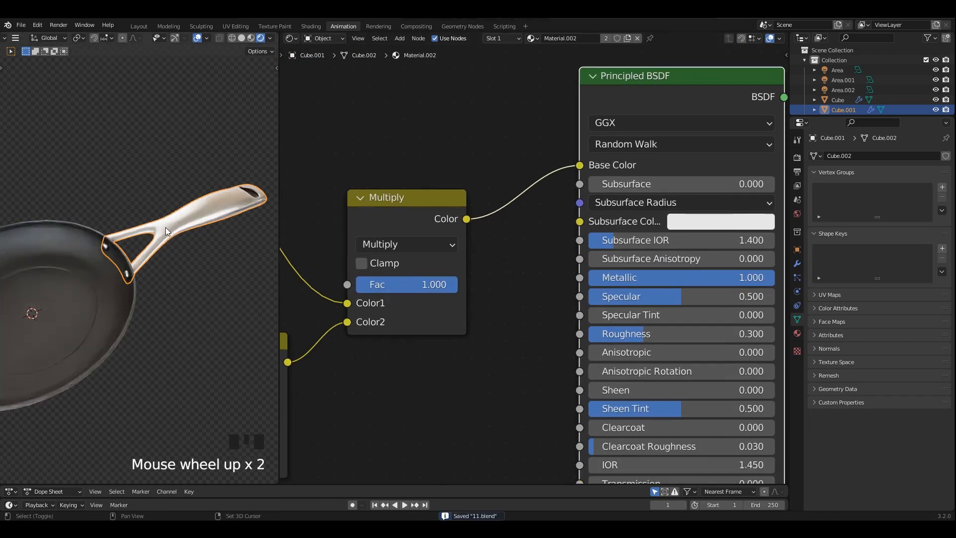
# - Deselect the handle, save the file and maximize the rendered viewport
pyautogui.moveTo(165, 227); pyautogui.dragTo(199, 194, button='middle')
pyautogui.click(205, 186)
pyautogui.hotkey('ctrl', 's')
pyautogui.hotkey('ctrl', 'space')
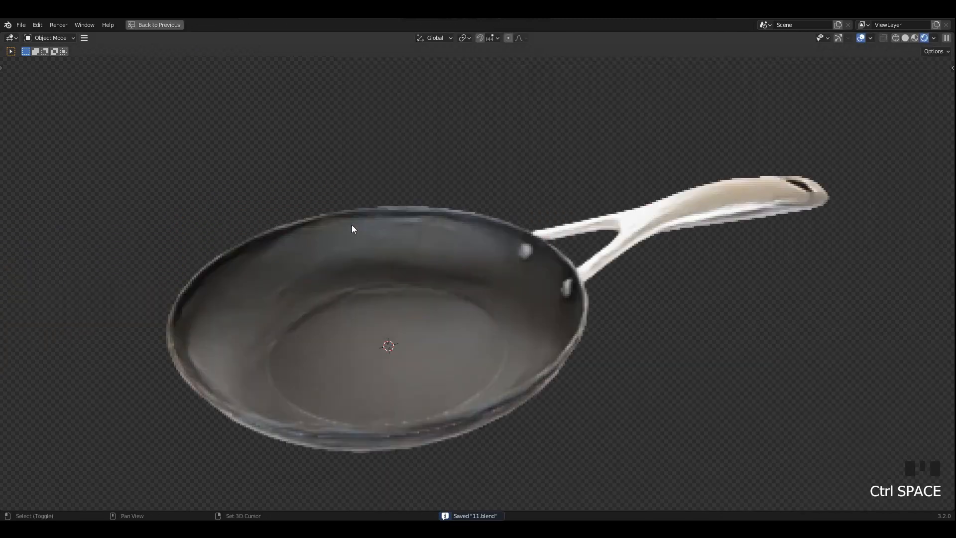
pyautogui.keyDown('shift'); pyautogui.moveTo(352, 228); pyautogui.dragTo(470, 253, button='middle'); pyautogui.keyUp('shift')
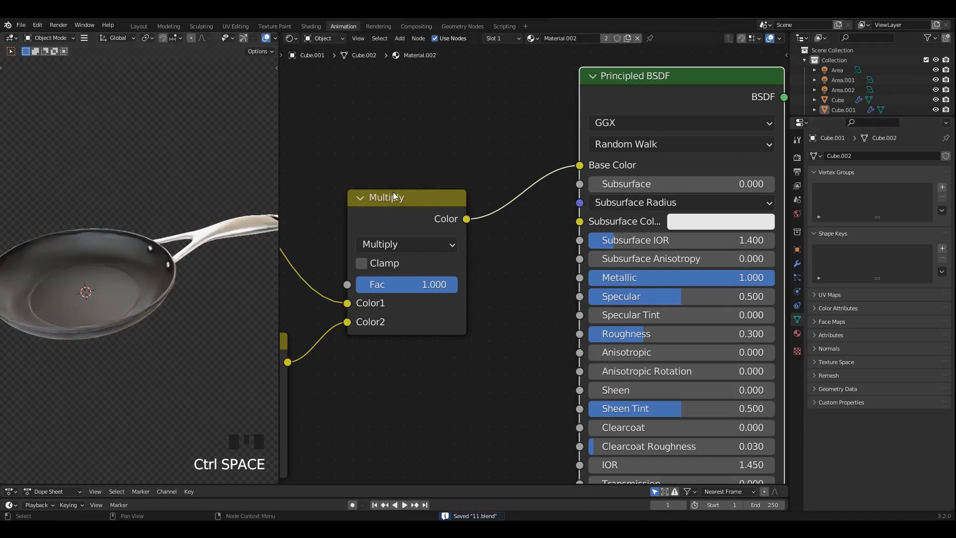
pyautogui.scroll(-4, 515, 238)
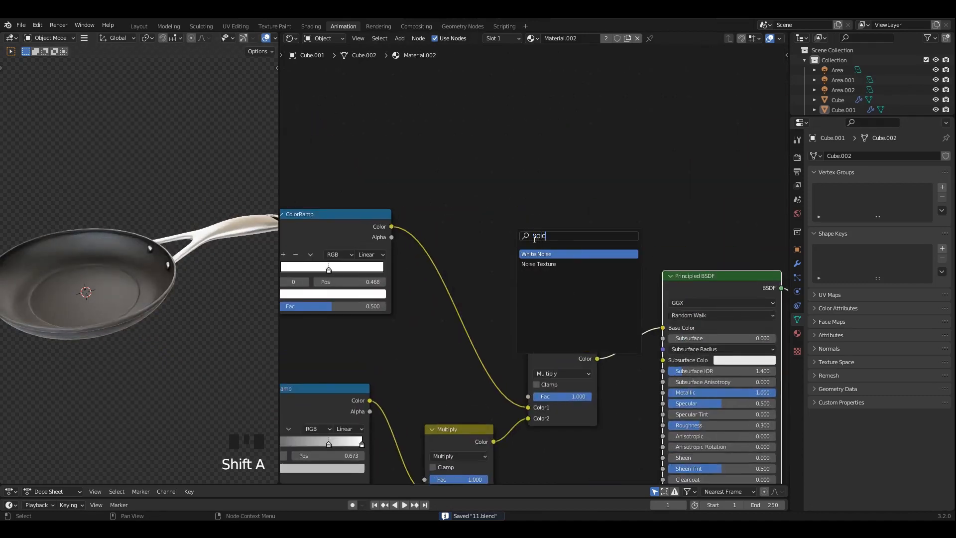
pyautogui.click(554, 264)
pyautogui.click(530, 226)
pyautogui.keyDown('ctrl'); pyautogui.keyDown('shift'); pyautogui.click(530, 225); pyautogui.keyUp('shift'); pyautogui.keyUp('ctrl')
pyautogui.scroll(-1, 530, 226)
pyautogui.moveTo(530, 226); pyautogui.dragTo(533, 259, button='middle')
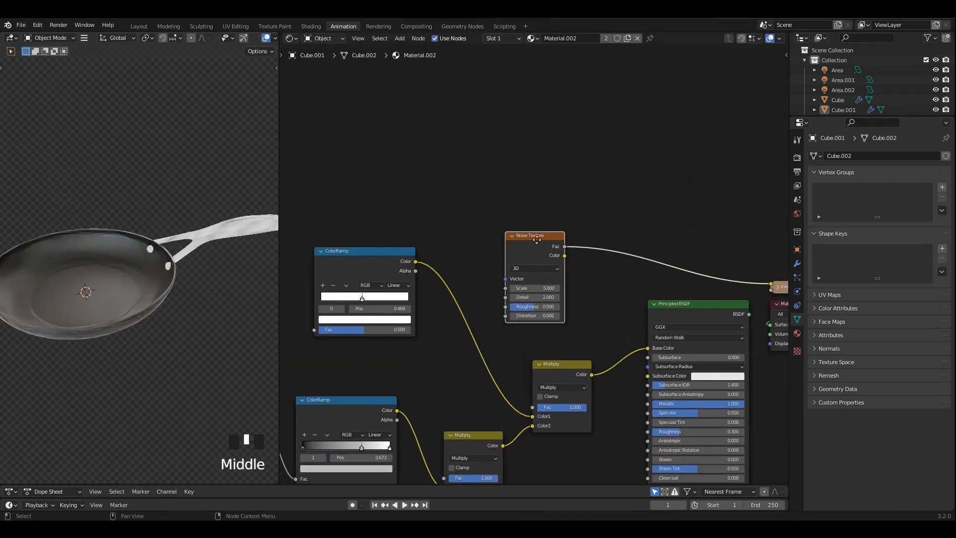
pyautogui.moveTo(536, 244); pyautogui.dragTo(536, 204)
pyautogui.hotkey('ctrl', 'x')
pyautogui.scroll(-2, 684, 310)
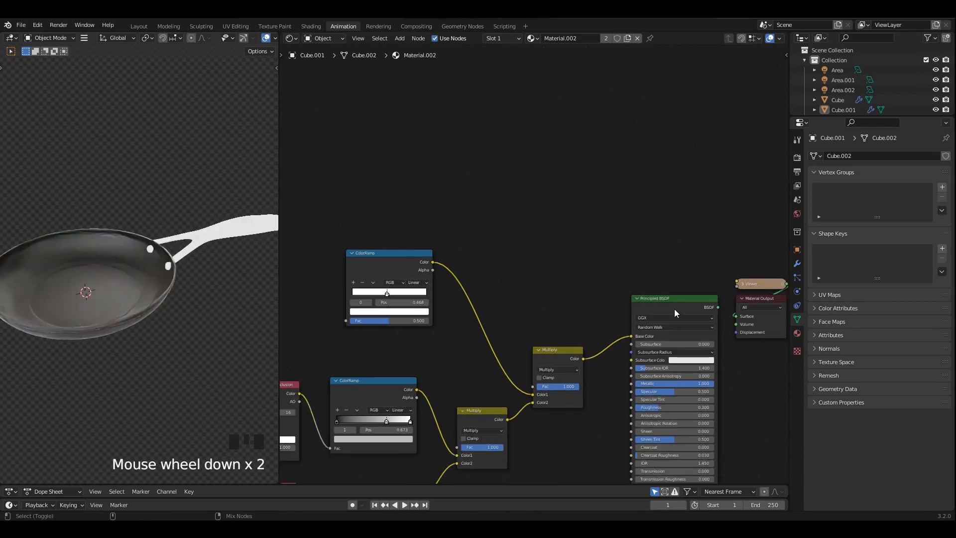
pyautogui.keyDown('ctrl'); pyautogui.keyDown('shift'); pyautogui.click(675, 309); pyautogui.keyUp('shift'); pyautogui.keyUp('ctrl')
# - Select the pan body and inspect it on its own in local view before returning to the full scene
pyautogui.click(136, 303)
pyautogui.press('/')
pyautogui.moveTo(136, 302); pyautogui.dragTo(190, 271, button='middle')
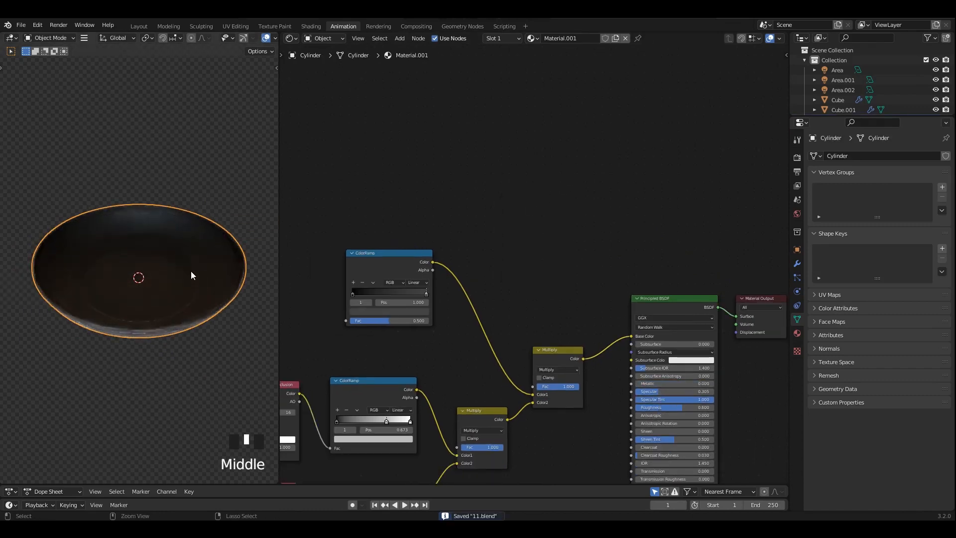
pyautogui.press('/')
pyautogui.scroll(-2, 504, 273)
pyautogui.middleClick(488, 267)
pyautogui.hotkey('ctrl', 'v')
pyautogui.hotkey('shift', 'a')
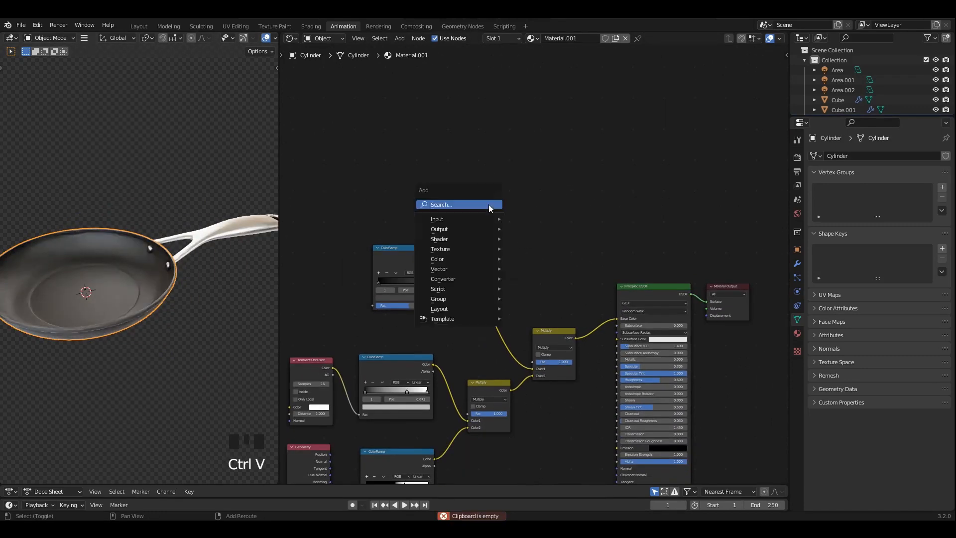
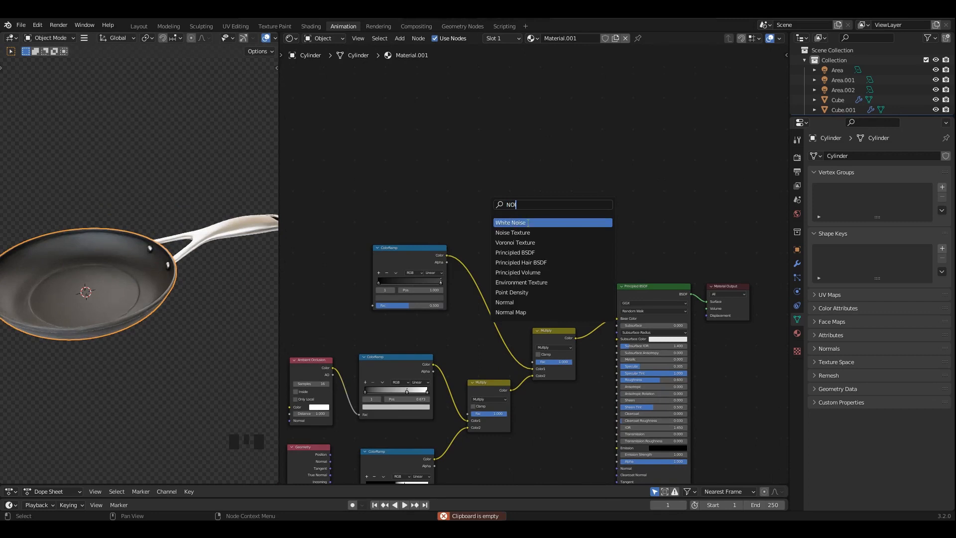
pyautogui.press('Escape')
# - Add a Noise Texture node to the pan body's material and preview its Fac output on the pan
pyautogui.scroll(3, 528, 220)
pyautogui.hotkey('shift', 'a')
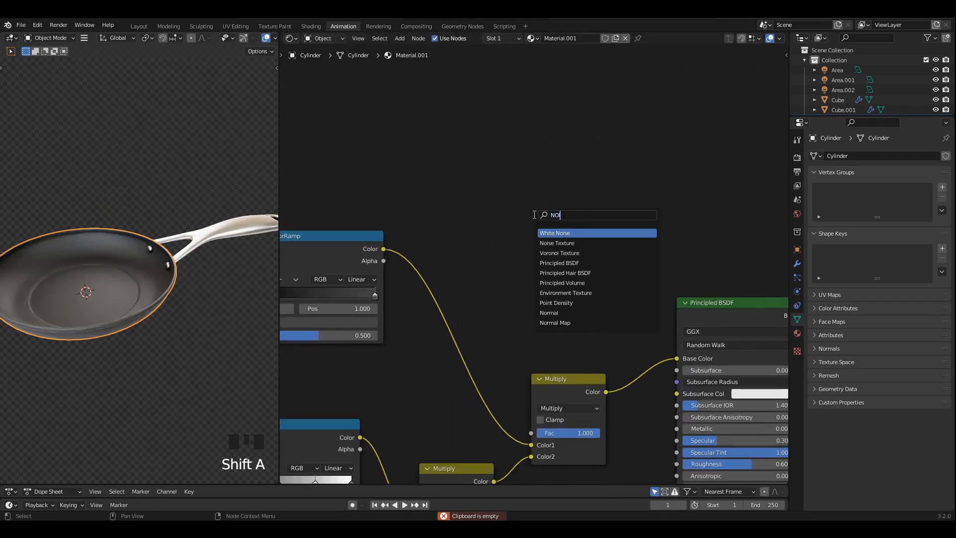
pyautogui.write('NOI')
pyautogui.click(556, 243)
pyautogui.keyDown('ctrl'); pyautogui.keyDown('shift'); pyautogui.click(608, 274); pyautogui.keyUp('shift'); pyautogui.keyUp('ctrl')
pyautogui.moveTo(608, 274); pyautogui.dragTo(548, 279, button='middle')
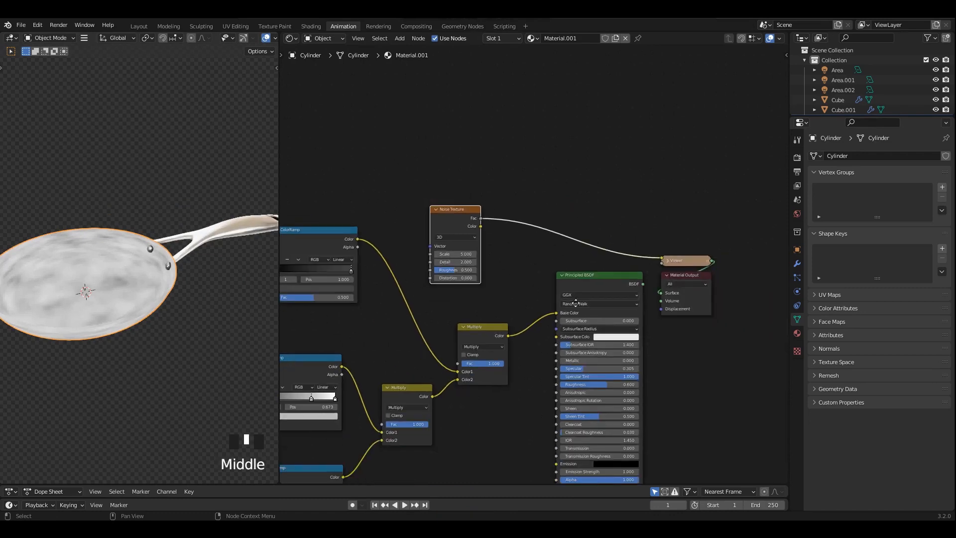
pyautogui.scroll(2, 548, 279)
pyautogui.keyDown('shift'); pyautogui.moveTo(157, 246); pyautogui.dragTo(125, 279, button='middle'); pyautogui.keyUp('shift')
pyautogui.scroll(3, 557, 219)
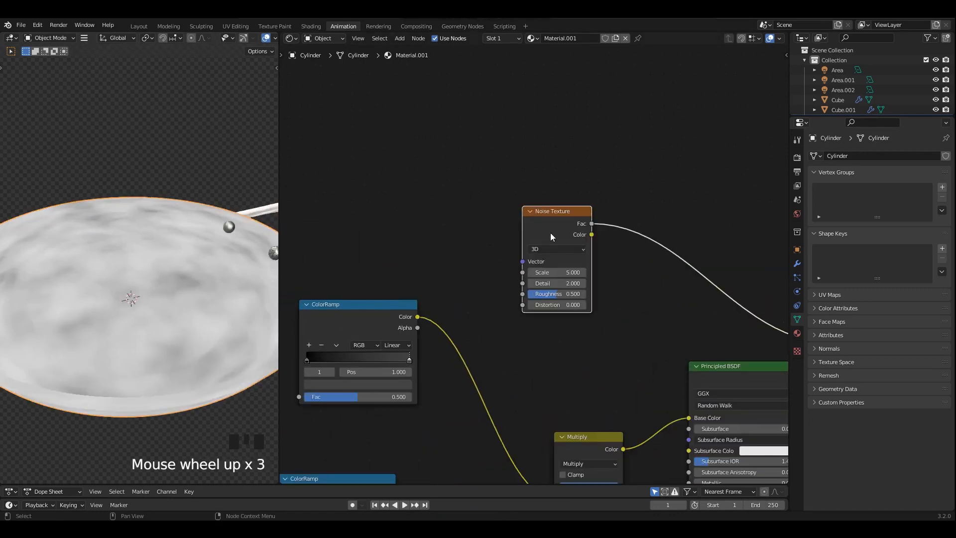
# - Add Mapping and Texture Coordinate nodes to the Noise Texture and drive the mapping with Object coordinates
pyautogui.moveTo(558, 219); pyautogui.dragTo(548, 162)
pyautogui.hotkey('ctrl', 't')
pyautogui.scroll(2, 492, 195)
pyautogui.doubleClick(485, 214)
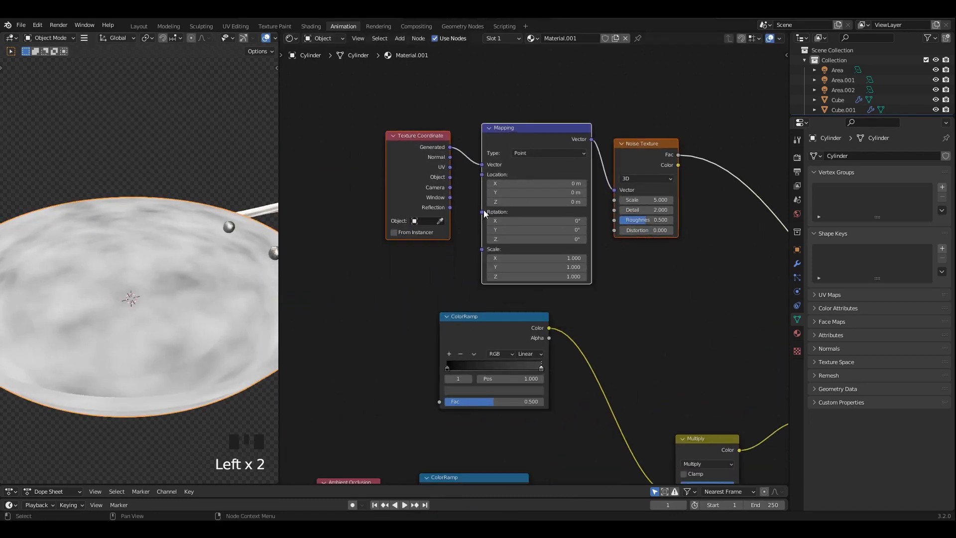
pyautogui.moveTo(482, 169); pyautogui.dragTo(482, 168)
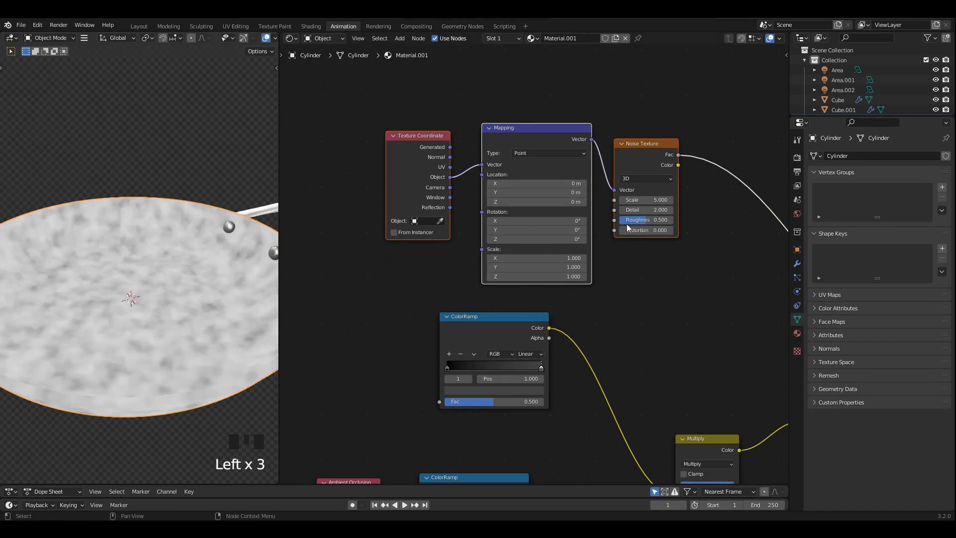
# - Set the Mapping node's X, Y and Z scale to 10.100
pyautogui.scroll(1, 535, 256)
pyautogui.moveTo(537, 254); pyautogui.dragTo(593, 254)
pyautogui.scroll(-4, 512, 253)
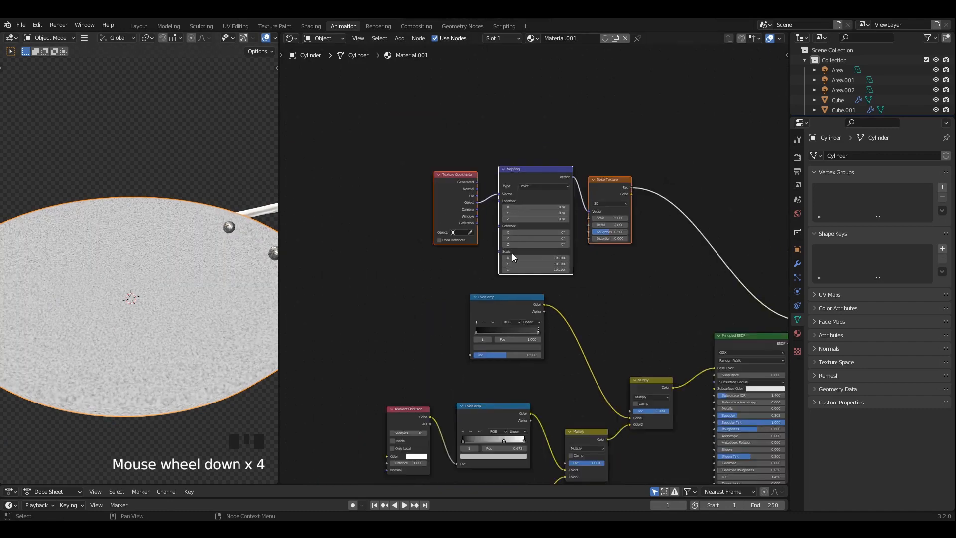
# - Combine the noise with the existing Multiply result through a new Mix node set to Multiply
pyautogui.keyDown('ctrl'); pyautogui.keyDown('shift'); pyautogui.moveTo(508, 334); pyautogui.dragTo(480, 205, button='right'); pyautogui.keyUp('shift'); pyautogui.keyUp('ctrl')
pyautogui.moveTo(525, 243); pyautogui.dragTo(436, 236, button='middle')
pyautogui.scroll(1, 668, 241)
pyautogui.moveTo(668, 234); pyautogui.dragTo(491, 294)
pyautogui.moveTo(603, 262); pyautogui.dragTo(697, 184)
pyautogui.scroll(5, 543, 209)
pyautogui.moveTo(525, 237); pyautogui.dragTo(484, 302, button='middle')
pyautogui.click(500, 250)
pyautogui.moveTo(519, 255); pyautogui.dragTo(465, 226)
pyautogui.click(470, 245)
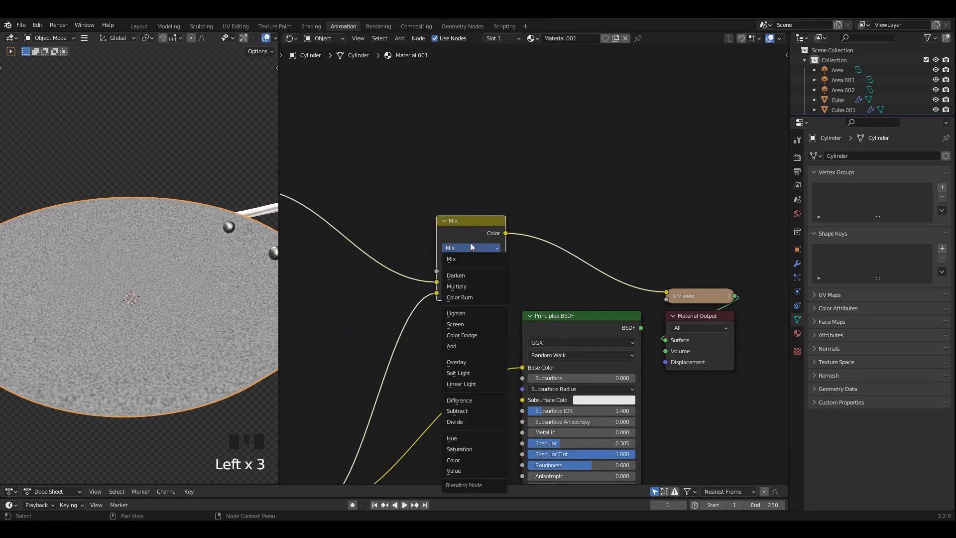
pyautogui.click(457, 286)
# - Swap the new Multiply node's inputs so the noise feeds Color2, and restore the Principled BSDF as the surface
pyautogui.scroll(3, 239, 279)
pyautogui.scroll(1, 464, 273)
pyautogui.moveTo(465, 273); pyautogui.dragTo(481, 273)
pyautogui.moveTo(427, 295); pyautogui.dragTo(443, 274)
pyautogui.scroll(1, 452, 298)
pyautogui.scroll(-1, 539, 264)
pyautogui.keyDown('ctrl'); pyautogui.keyDown('shift'); pyautogui.click(572, 329); pyautogui.keyUp('shift'); pyautogui.keyUp('ctrl')
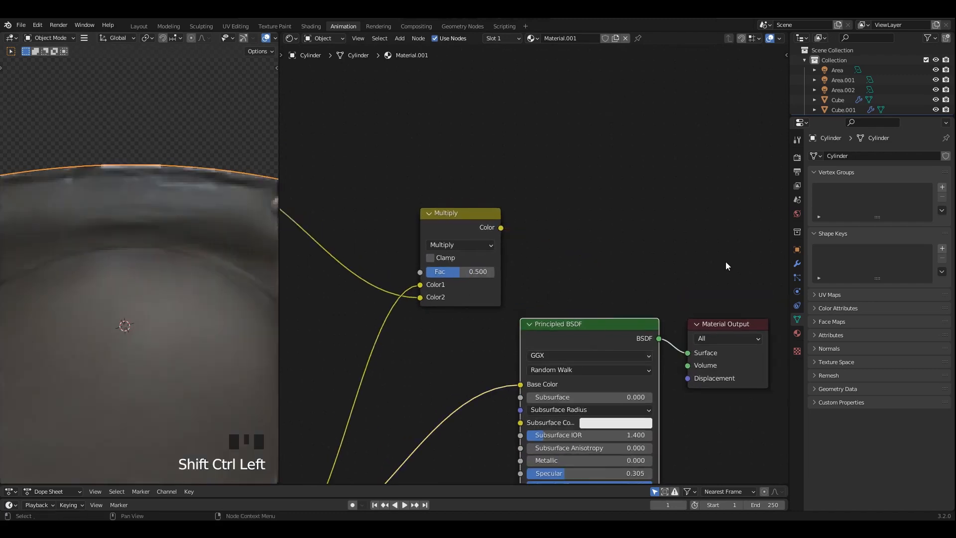
# - Connect the new Multiply node to the Principled BSDF's Base Color and set its Fac to 1.000
pyautogui.moveTo(752, 263); pyautogui.dragTo(638, 355)
pyautogui.moveTo(598, 323); pyautogui.dragTo(669, 242)
pyautogui.moveTo(501, 228); pyautogui.dragTo(592, 306)
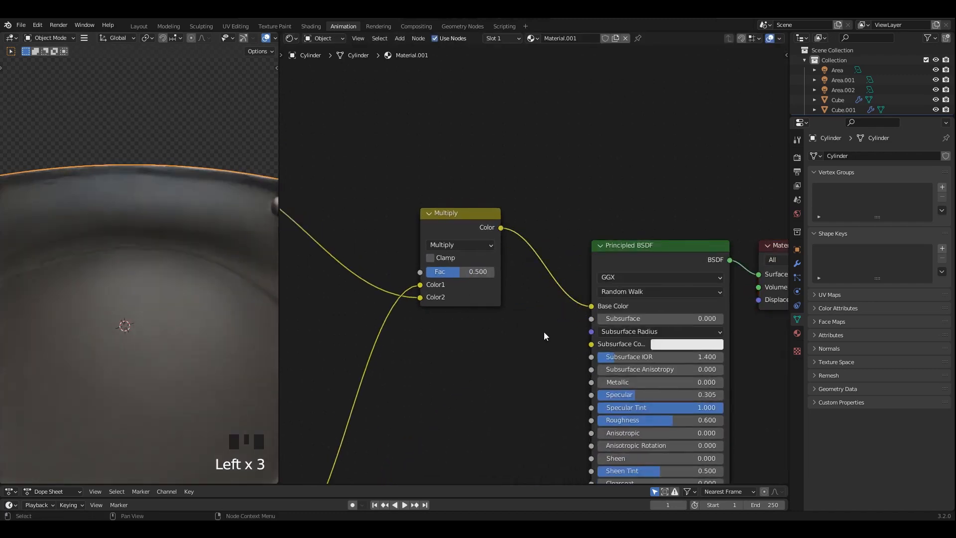
pyautogui.scroll(1, 544, 332)
pyautogui.moveTo(507, 288); pyautogui.dragTo(543, 289)
pyautogui.scroll(-3, 523, 284)
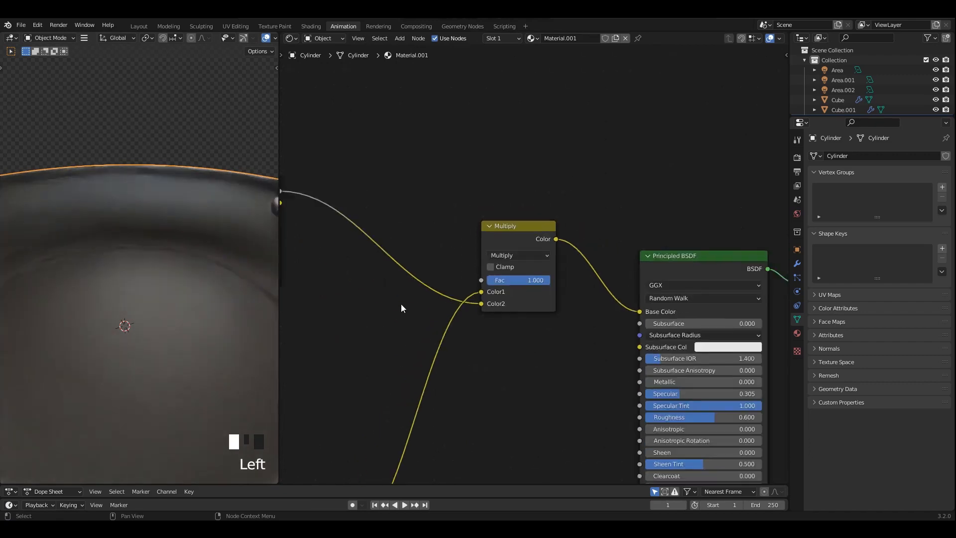
# - Preview the Noise Texture on the pan and set its Scale to 10.200
pyautogui.moveTo(314, 293); pyautogui.dragTo(600, 304, button='middle')
pyautogui.scroll(2, 600, 304)
pyautogui.keyDown('ctrl'); pyautogui.keyDown('shift'); pyautogui.click(464, 260); pyautogui.keyUp('shift'); pyautogui.keyUp('ctrl')
pyautogui.keyDown('ctrl'); pyautogui.keyDown('shift'); pyautogui.click(576, 240); pyautogui.keyUp('shift'); pyautogui.keyUp('ctrl')
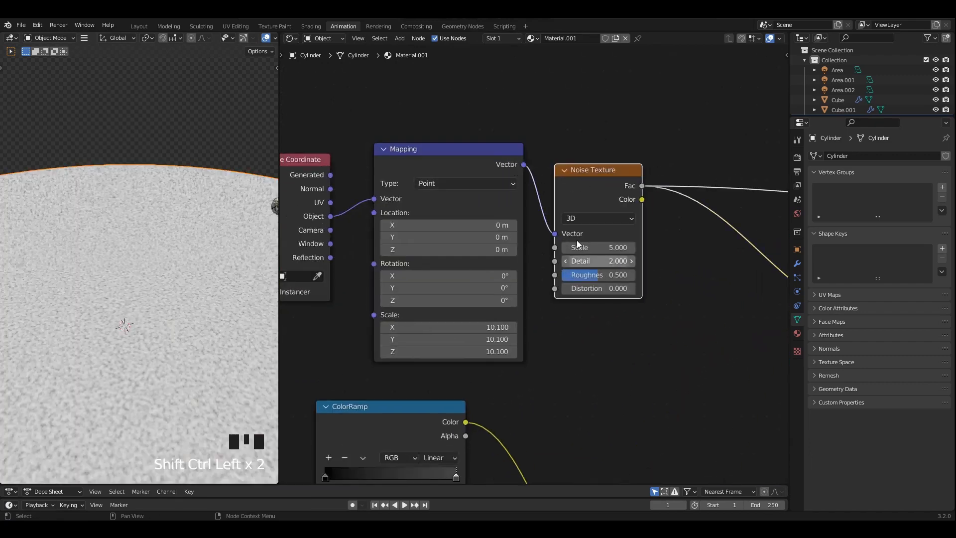
pyautogui.scroll(3, 577, 240)
pyautogui.moveTo(598, 205); pyautogui.dragTo(653, 205)
pyautogui.scroll(-8, 629, 325)
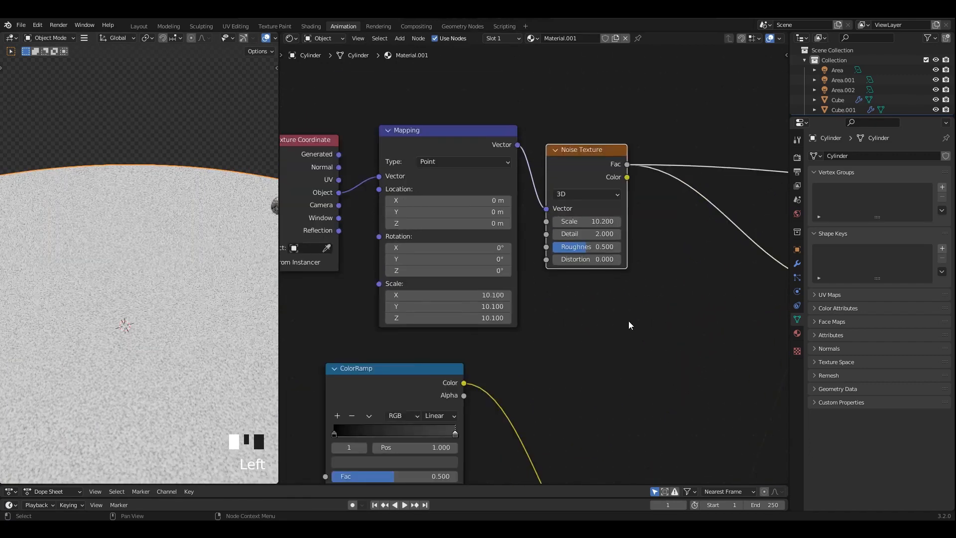
# - Try Linear Light, Saturation and Value blending on the previewed noise Multiply node, and restore Multiply and the Principled BSDF surface
pyautogui.moveTo(629, 325); pyautogui.dragTo(351, 312, button='middle')
pyautogui.scroll(1, 536, 217)
pyautogui.keyDown('ctrl'); pyautogui.keyDown('shift'); pyautogui.click(535, 217); pyautogui.keyUp('shift'); pyautogui.keyUp('ctrl')
pyautogui.scroll(4, 518, 249)
pyautogui.click(533, 217)
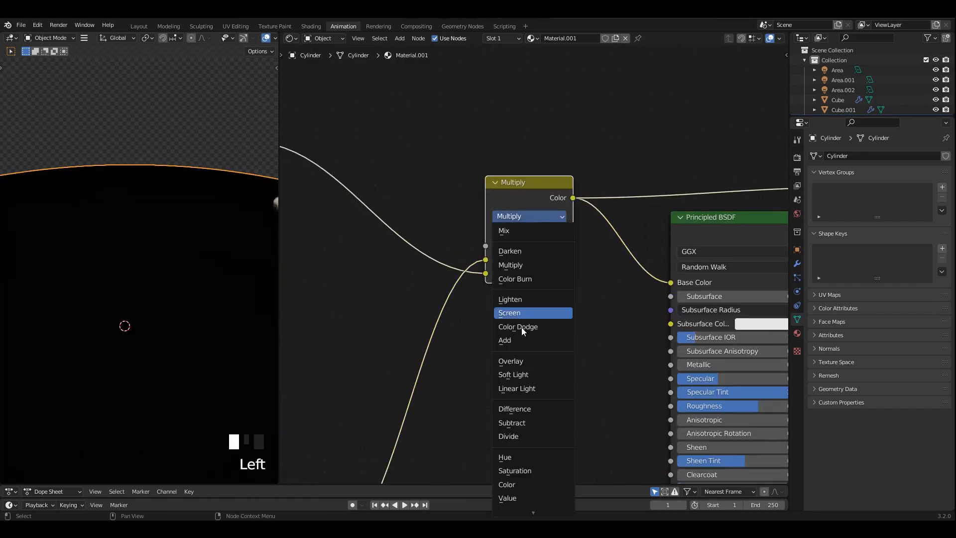
pyautogui.click(516, 314)
pyautogui.keyDown('ctrl'); pyautogui.scroll(-5, 527, 217); pyautogui.keyUp('ctrl')
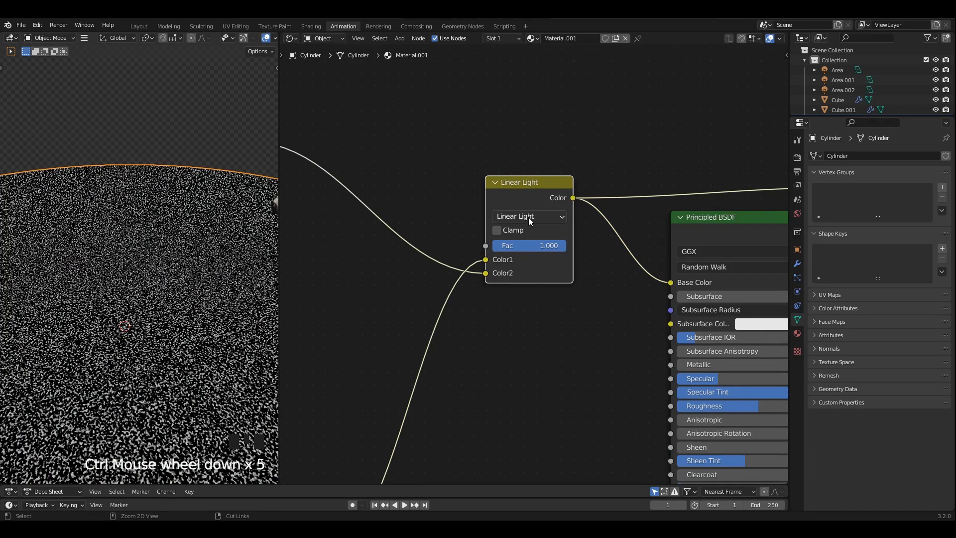
pyautogui.keyDown('ctrl'); pyautogui.scroll(-2, 528, 217); pyautogui.keyUp('ctrl')
pyautogui.keyDown('ctrl'); pyautogui.scroll(-5, 528, 217); pyautogui.keyUp('ctrl')
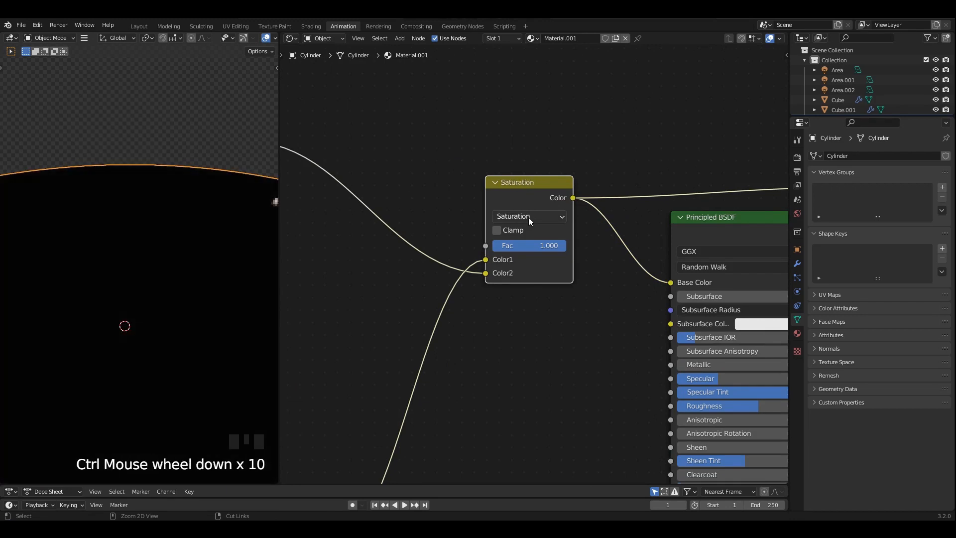
pyautogui.click(529, 218)
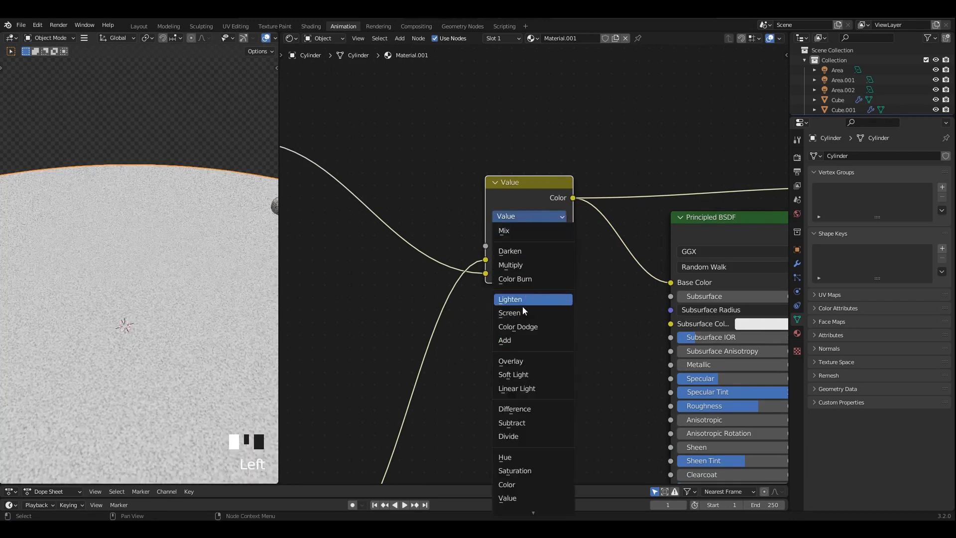
pyautogui.click(523, 265)
pyautogui.scroll(-1, 526, 263)
pyautogui.keyDown('ctrl'); pyautogui.keyDown('shift'); pyautogui.click(686, 230); pyautogui.keyUp('shift'); pyautogui.keyUp('ctrl')
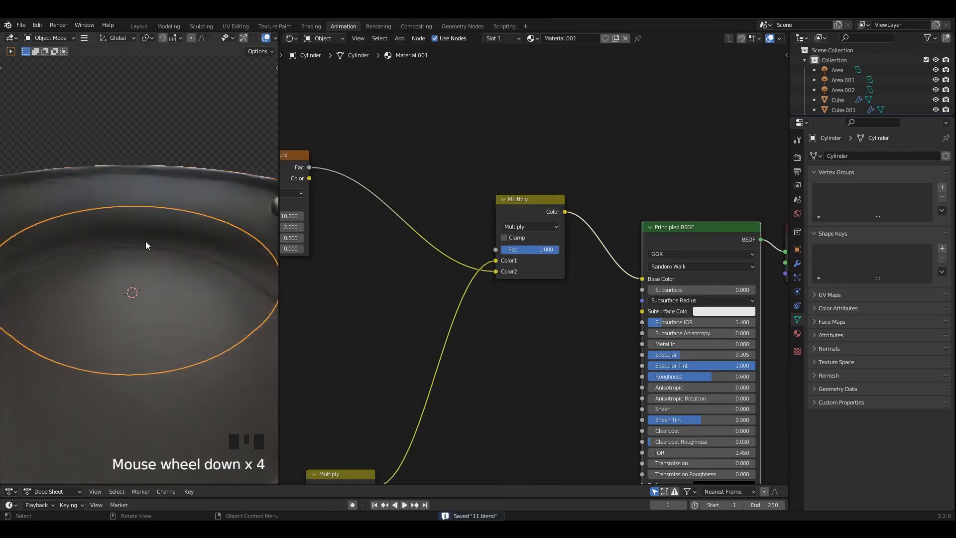
# - Try Mapping scales of -20.200 and -0.500 on all axes for the noise
pyautogui.scroll(3, 551, 293)
pyautogui.scroll(-6, 548, 284)
pyautogui.scroll(5, 572, 259)
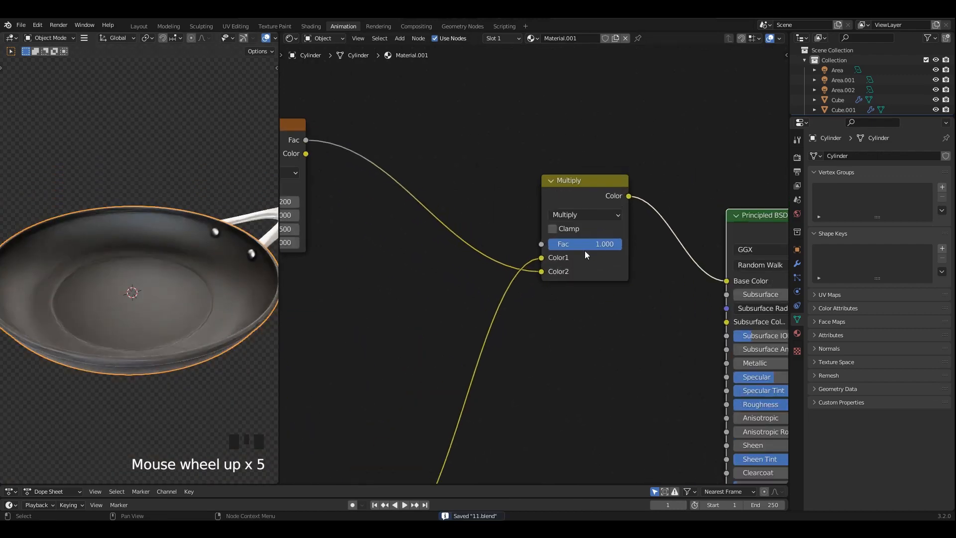
pyautogui.click(585, 251)
pyautogui.scroll(4, 564, 251)
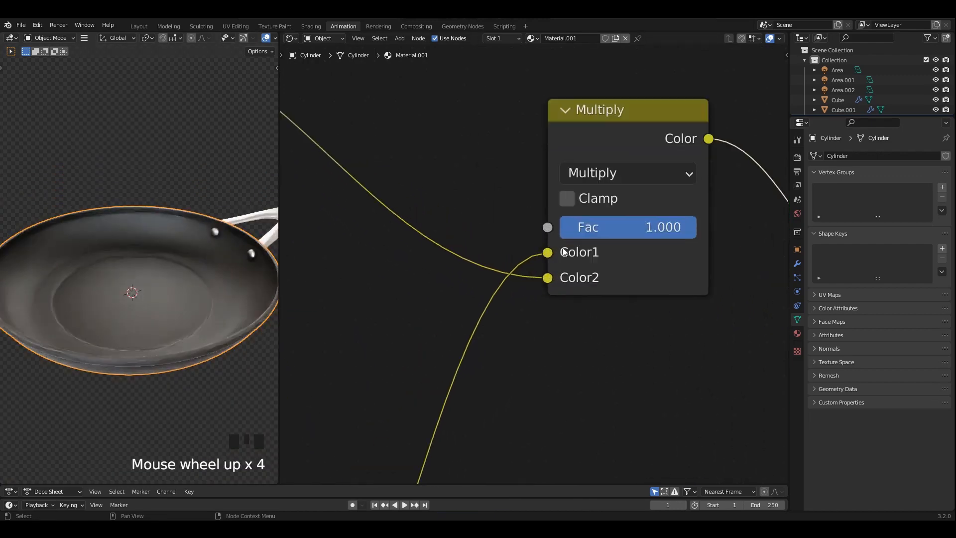
pyautogui.scroll(-3, 564, 259)
pyautogui.moveTo(576, 284); pyautogui.dragTo(634, 271, button='middle')
pyautogui.scroll(1, 523, 302)
pyautogui.moveTo(518, 302); pyautogui.dragTo(518, 339)
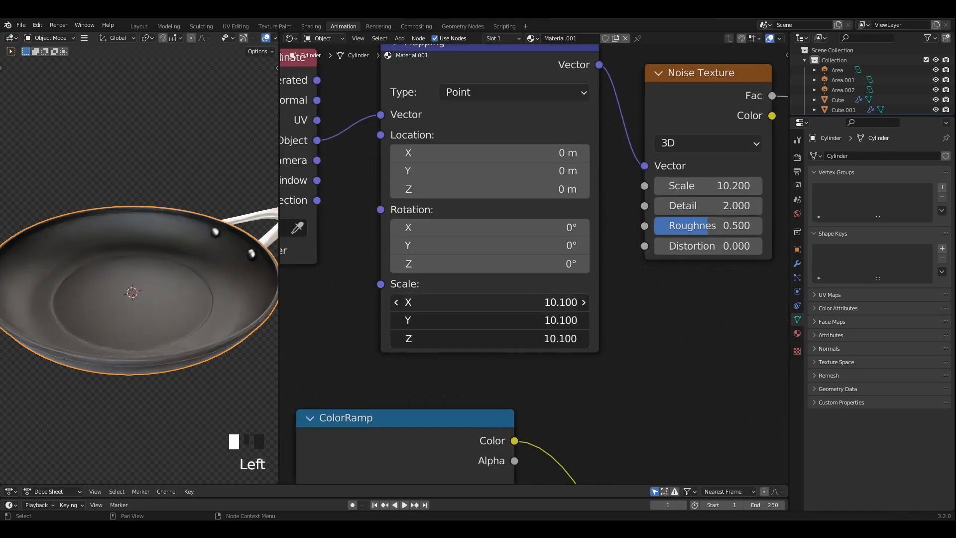
pyautogui.moveTo(561, 302); pyautogui.dragTo(494, 339)
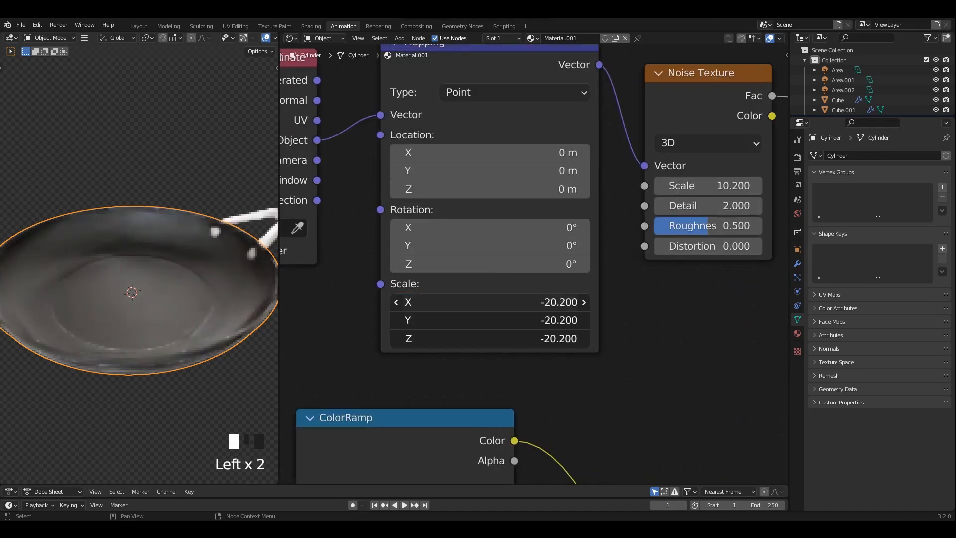
pyautogui.moveTo(410, 338); pyautogui.dragTo(509, 338)
pyautogui.scroll(-3, 657, 249)
# - Preview the Noise Texture and set the Mapping node's X, Y and Z scale to 7.200
pyautogui.keyDown('ctrl'); pyautogui.keyDown('shift'); pyautogui.click(679, 153); pyautogui.keyUp('shift'); pyautogui.keyUp('ctrl')
pyautogui.scroll(2, 528, 302)
pyautogui.moveTo(521, 304); pyautogui.dragTo(521, 298, button='middle')
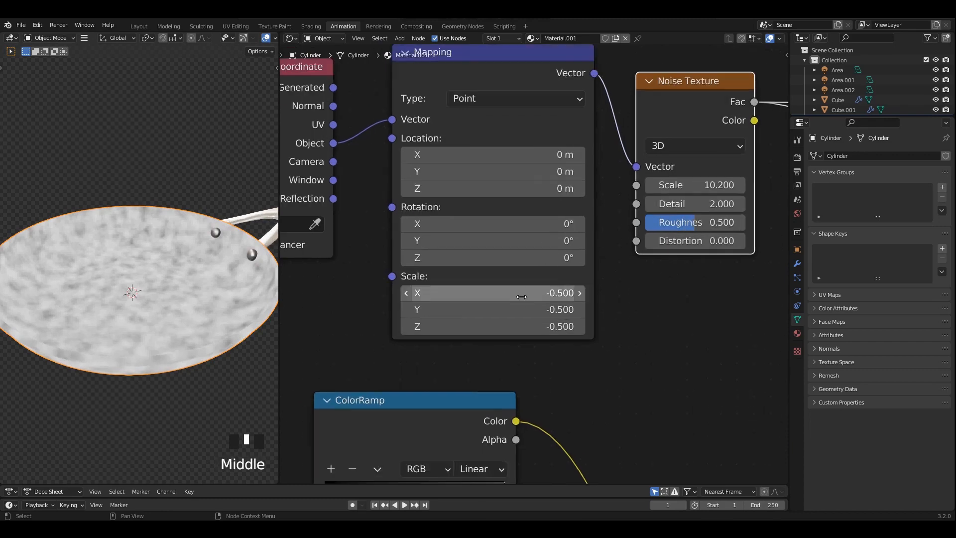
pyautogui.click(645, 346)
pyautogui.moveTo(543, 293); pyautogui.dragTo(644, 327)
# - Preview the noise Multiply node, restore the Principled BSDF as the surface and save the file
pyautogui.scroll(-7, 528, 249)
pyautogui.moveTo(528, 237); pyautogui.dragTo(301, 241, button='middle')
pyautogui.keyDown('ctrl'); pyautogui.keyDown('shift'); pyautogui.click(603, 225); pyautogui.keyUp('shift'); pyautogui.keyUp('ctrl')
pyautogui.keyDown('ctrl'); pyautogui.keyDown('shift'); pyautogui.click(714, 239); pyautogui.keyUp('shift'); pyautogui.keyUp('ctrl')
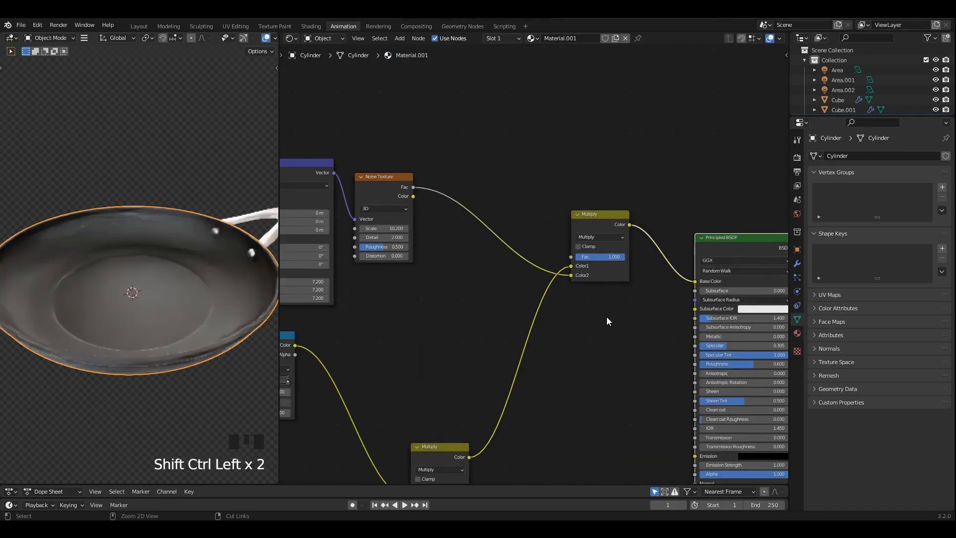
pyautogui.hotkey('ctrl', 's')
# - Add a Bump node below the noise Multiply node in the pan body's material
pyautogui.moveTo(608, 321); pyautogui.dragTo(586, 276, button='middle')
pyautogui.hotkey('shift', 'a')
pyautogui.write('BUM')
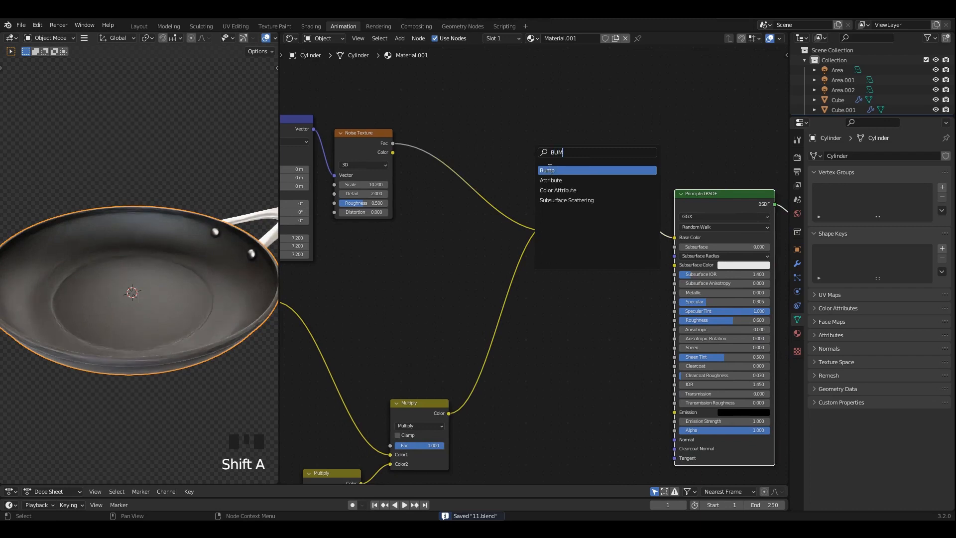
pyautogui.click(550, 169)
pyautogui.click(558, 347)
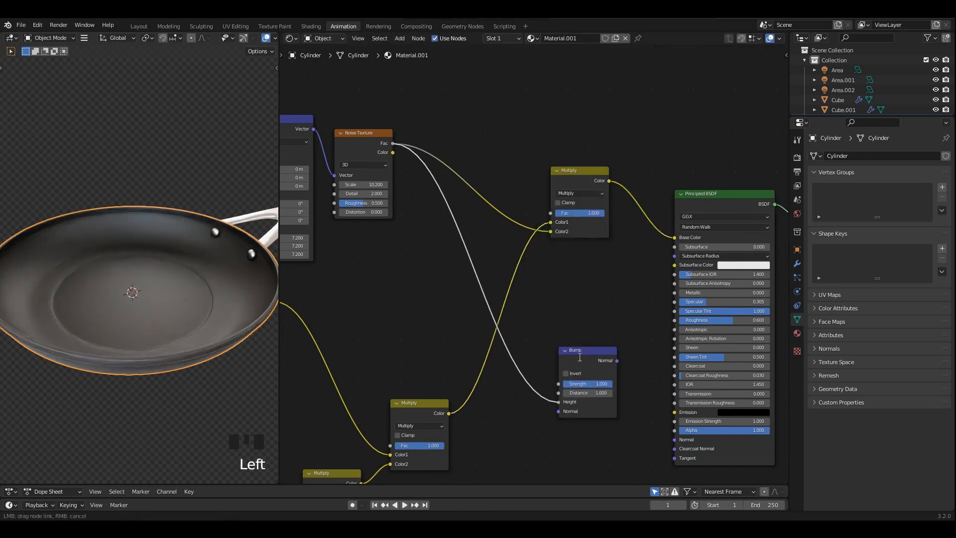
# - Connect the Noise Texture's Fac output to the Bump node's Height input and save the file
pyautogui.moveTo(392, 148); pyautogui.dragTo(498, 330)
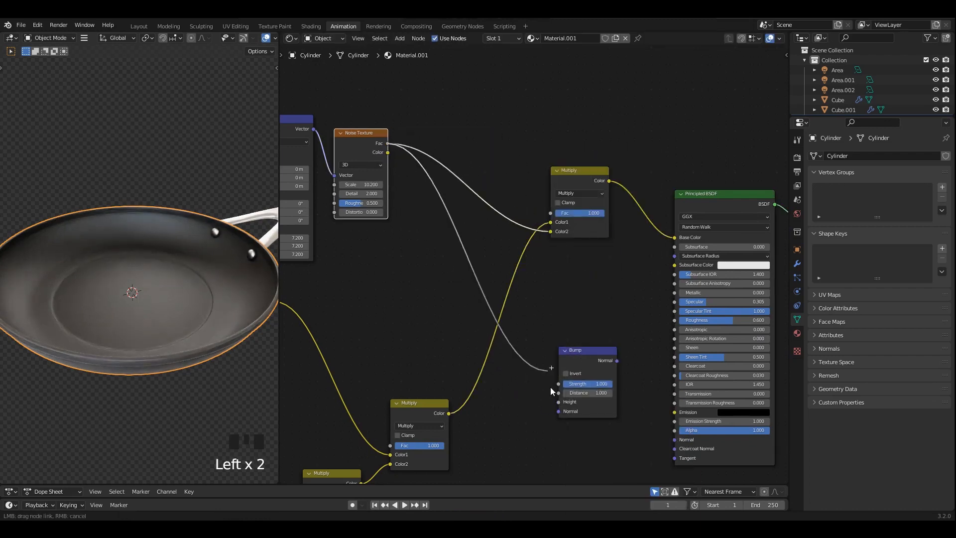
pyautogui.click(580, 362)
pyautogui.keyDown('shift'); pyautogui.moveTo(167, 271); pyautogui.dragTo(171, 267, button='middle'); pyautogui.keyUp('shift')
pyautogui.hotkey('ctrl', 's')
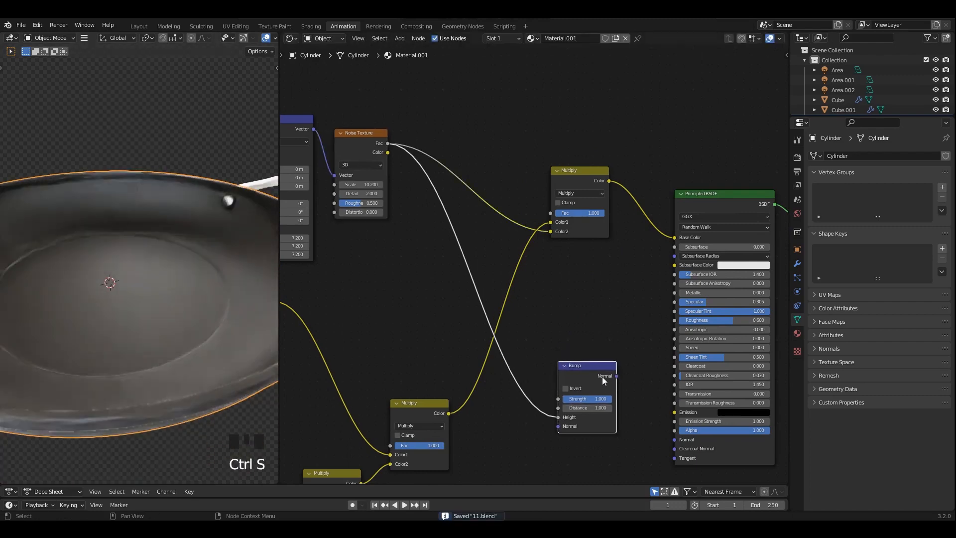
# - Preview the Bump node's output on the pan, save the file and restore the Principled BSDF as the surface
pyautogui.moveTo(602, 376); pyautogui.dragTo(512, 333, button='middle')
pyautogui.keyDown('ctrl'); pyautogui.keyDown('shift'); pyautogui.click(518, 334); pyautogui.keyUp('shift'); pyautogui.keyUp('ctrl')
pyautogui.hotkey('ctrl', 's')
pyautogui.keyDown('ctrl'); pyautogui.keyDown('shift'); pyautogui.click(680, 171); pyautogui.keyUp('shift'); pyautogui.keyUp('ctrl')
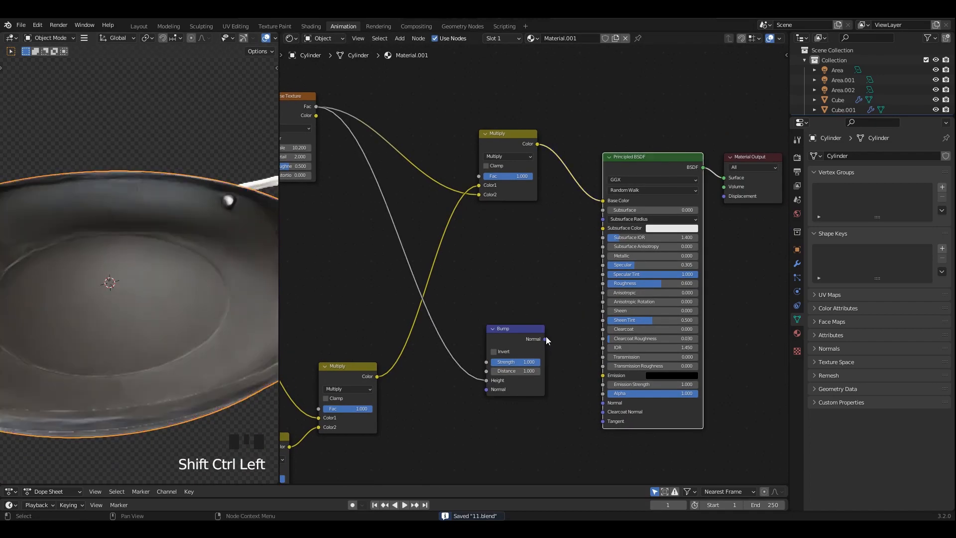
# - Connect the Bump node's Normal output to the Principled BSDF's Normal input and save the file
pyautogui.moveTo(604, 408); pyautogui.dragTo(603, 402)
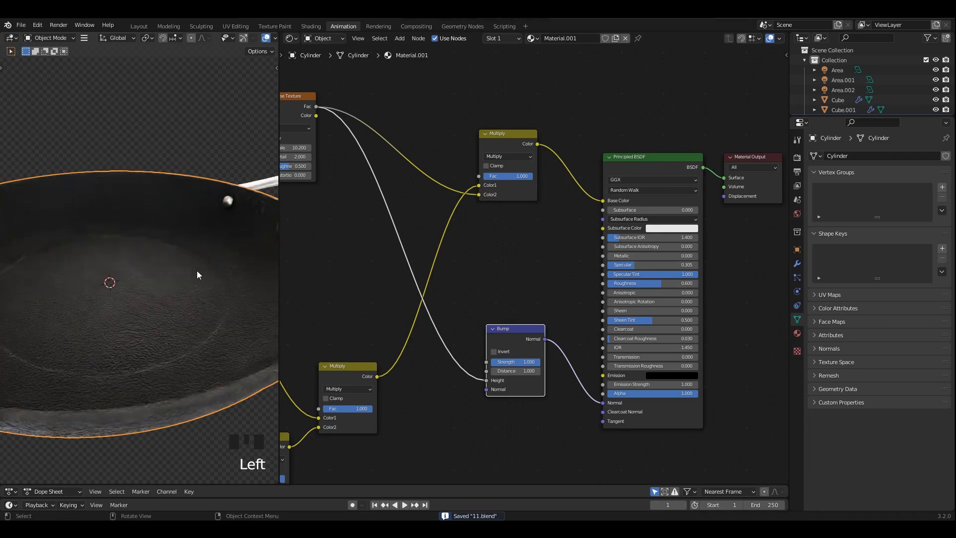
pyautogui.hotkey('ctrl', 's')
pyautogui.scroll(2, 166, 256)
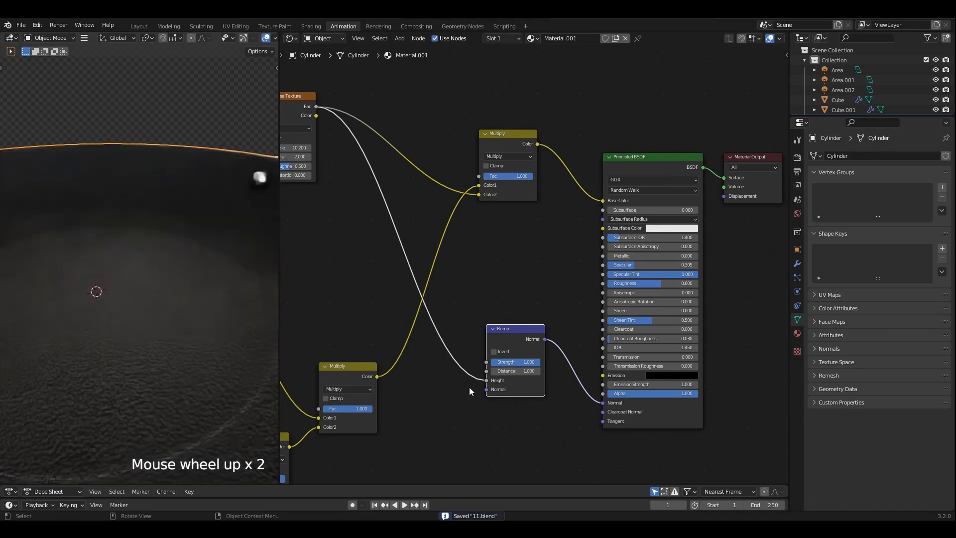
# - Set the Bump node's Strength to 0.05 in the pan body's material
pyautogui.scroll(2, 516, 414)
pyautogui.scroll(8, 516, 414)
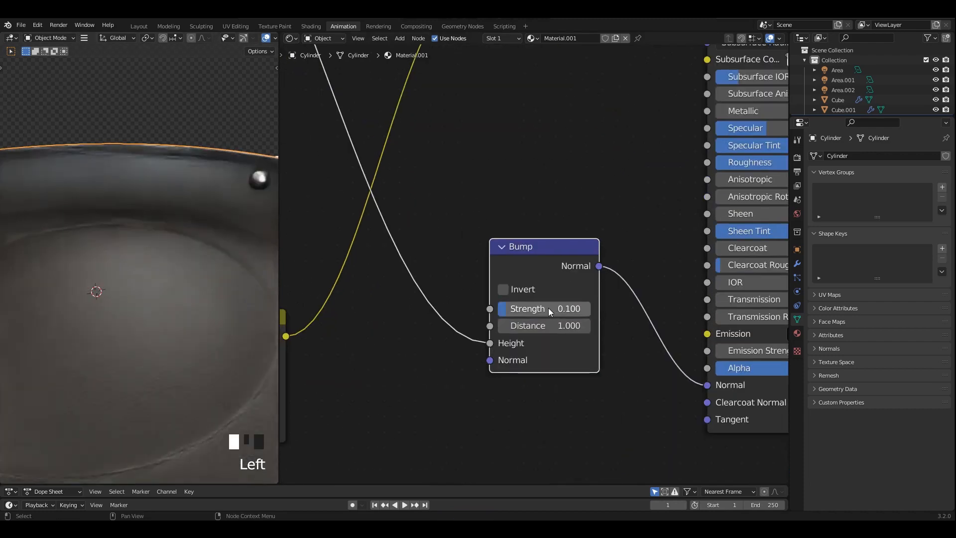
pyautogui.scroll(-4, 557, 301)
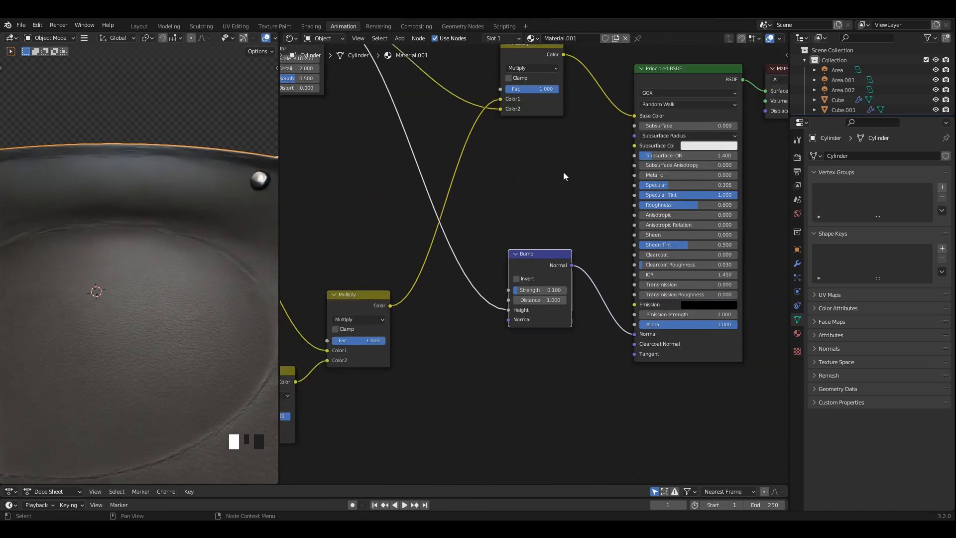
pyautogui.moveTo(563, 172); pyautogui.dragTo(565, 182, button='middle')
pyautogui.scroll(4, 492, 300)
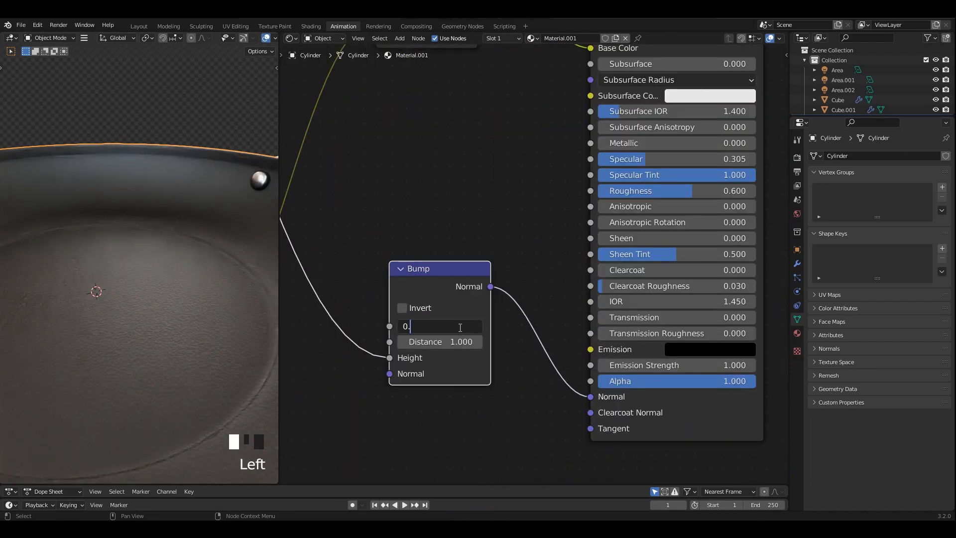
pyautogui.write('5')
pyautogui.press('Return')
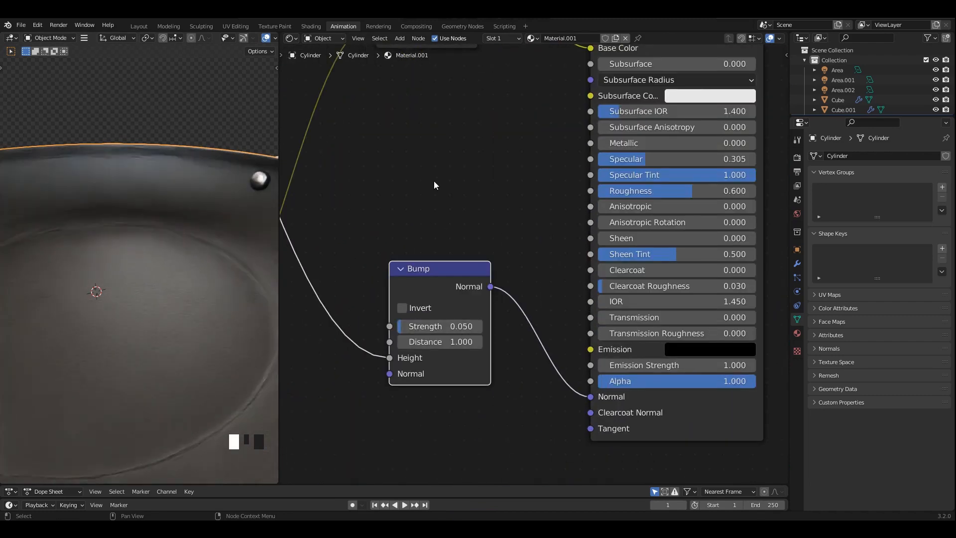
# - Set the Principled BSDF's Metallic value to 0.5 and save the file
pyautogui.scroll(-2, 434, 183)
pyautogui.scroll(4, 465, 247)
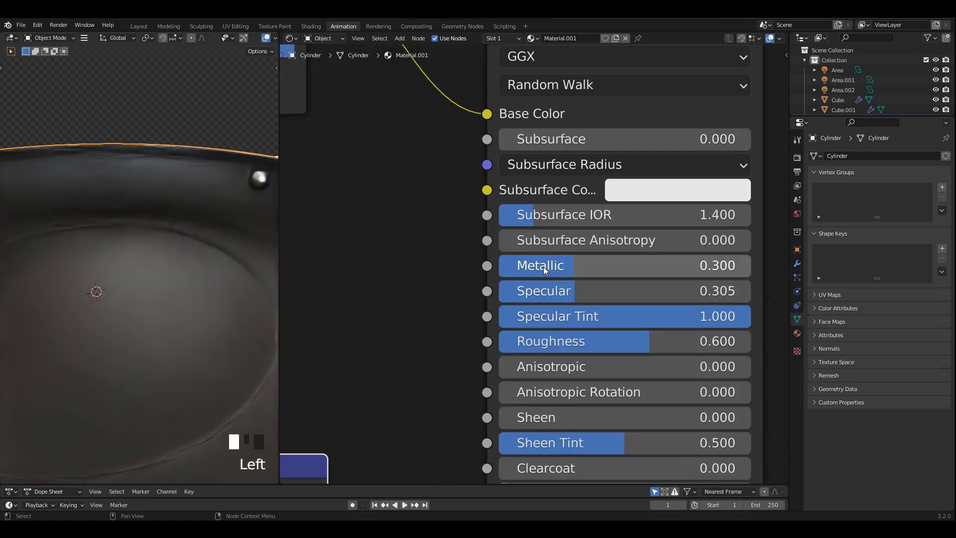
pyautogui.doubleClick(547, 267)
pyautogui.write('0.5')
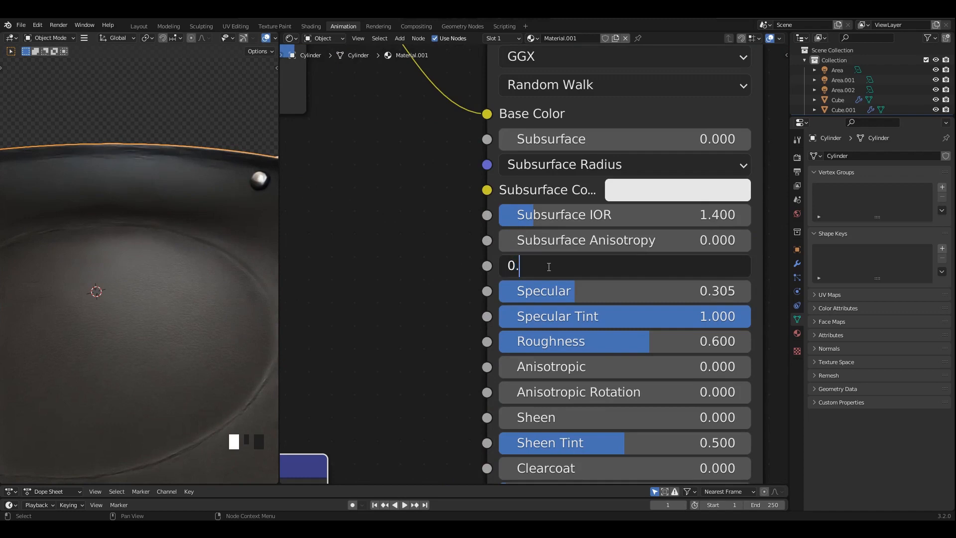
pyautogui.press('Return')
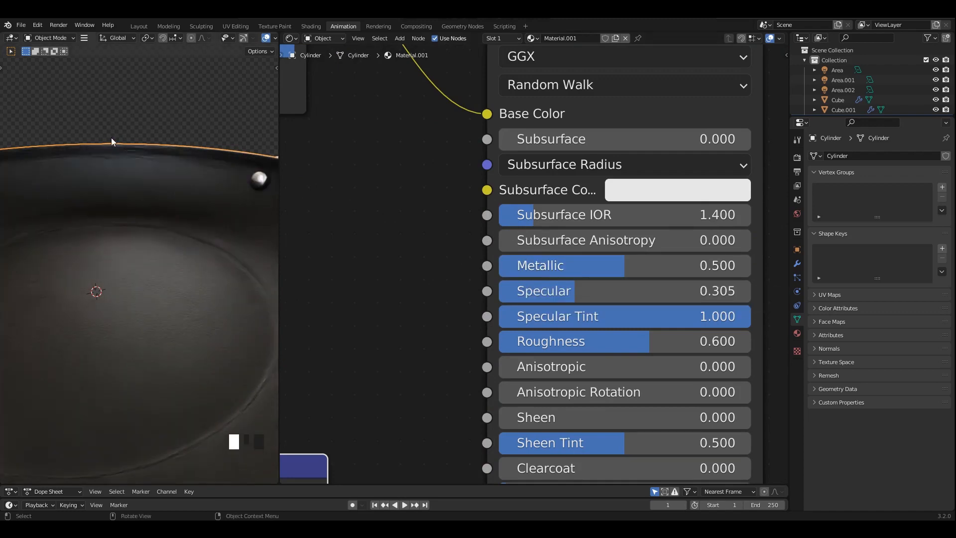
pyautogui.scroll(-4, 198, 258)
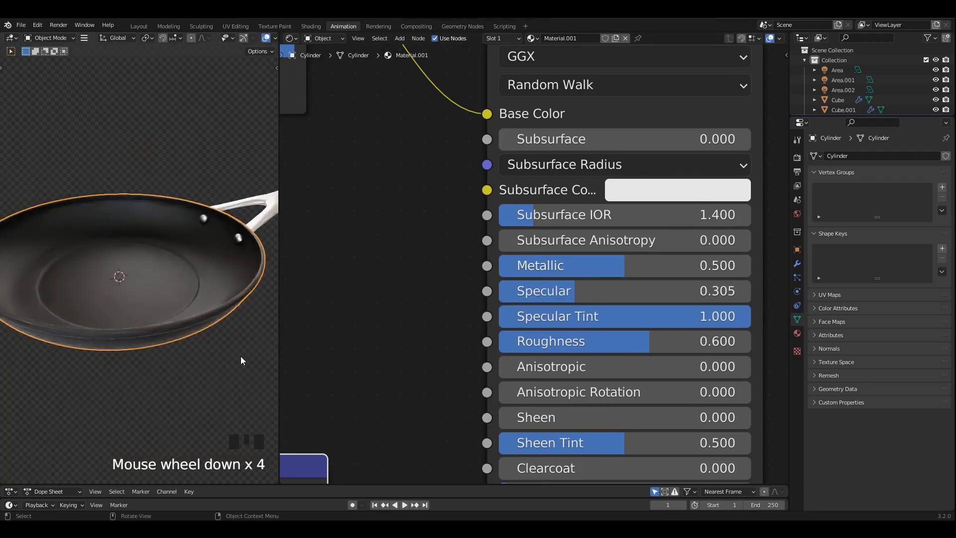
pyautogui.moveTo(241, 359); pyautogui.dragTo(184, 273, button='middle')
pyautogui.click(232, 288)
pyautogui.scroll(2, 204, 274)
# - In the Layout workspace, change the render engine to Eevee and show the pan in material preview shading
pyautogui.click(136, 26)
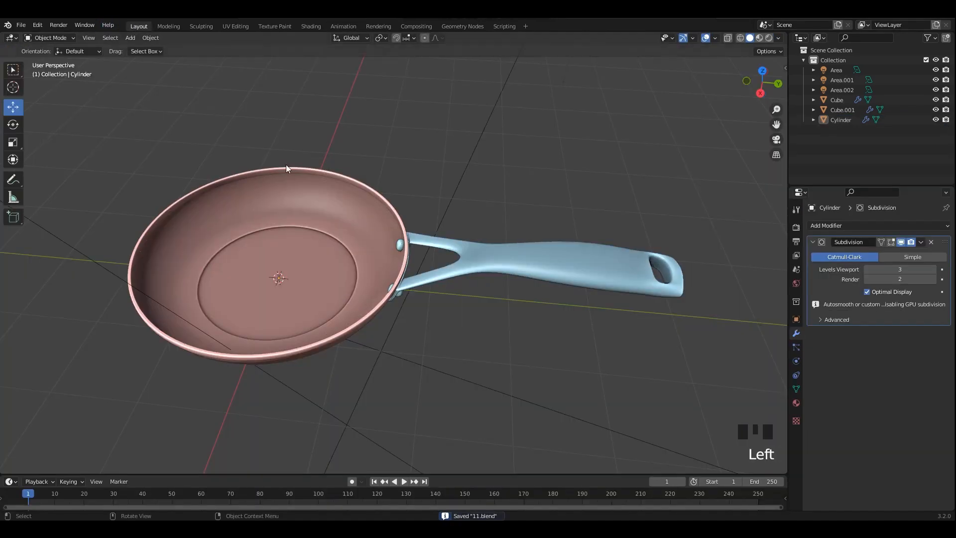
pyautogui.moveTo(647, 113); pyautogui.dragTo(699, 81, button='middle')
pyautogui.click(796, 227)
pyautogui.click(909, 226)
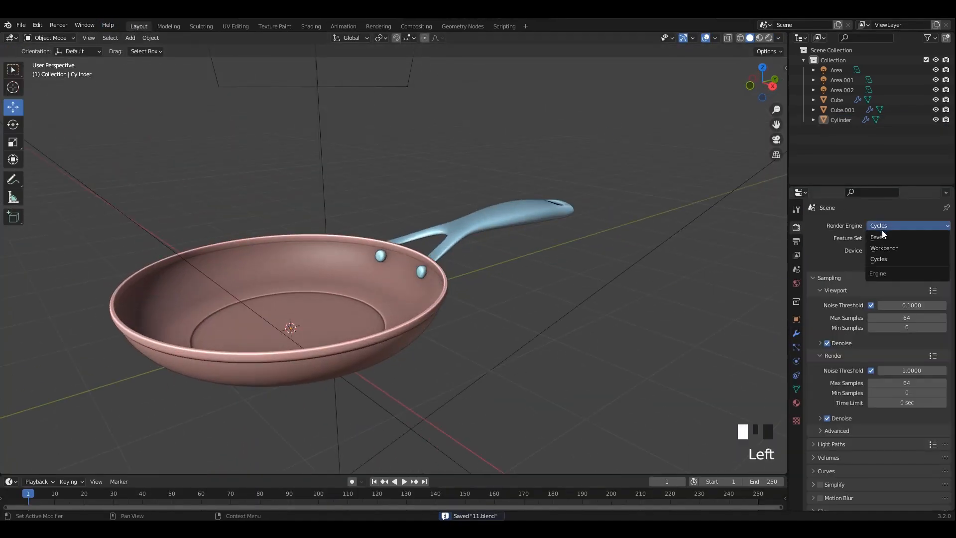
pyautogui.click(897, 236)
pyautogui.click(760, 38)
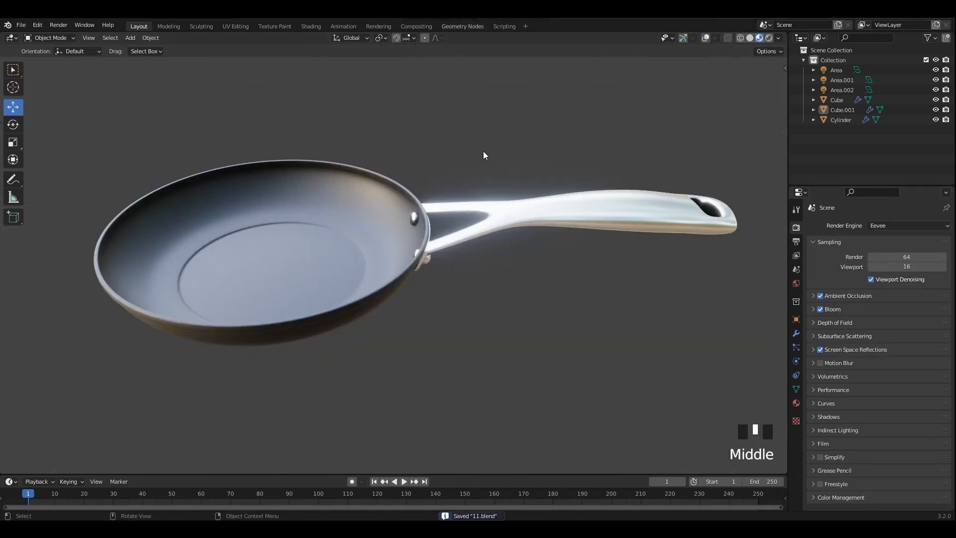
# - In the Shading workspace, set the viewport's environment lighting strength to 5
pyautogui.click(310, 26)
pyautogui.scroll(5, 478, 231)
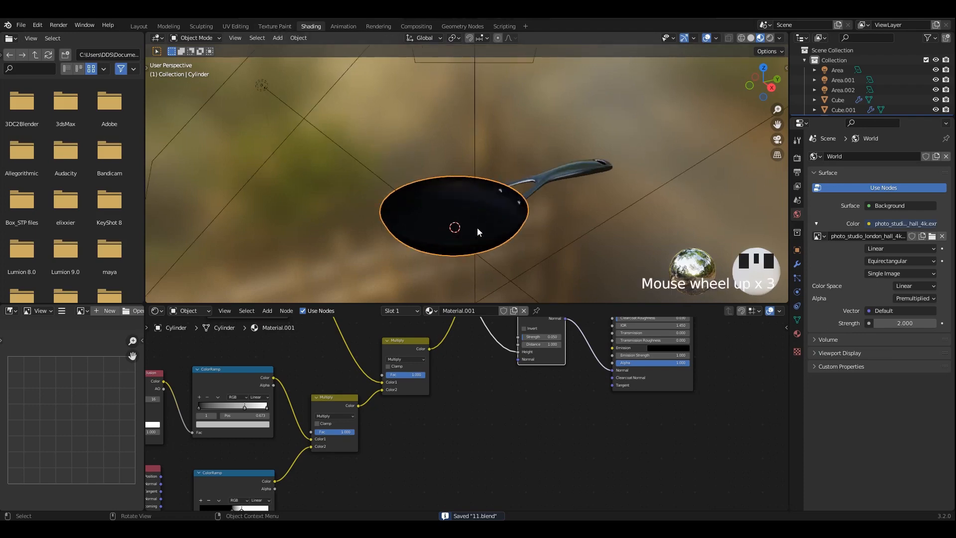
pyautogui.moveTo(478, 231); pyautogui.dragTo(479, 259, button='middle')
pyautogui.keyDown('shift'); pyautogui.moveTo(479, 259); pyautogui.dragTo(457, 220, button='middle'); pyautogui.keyUp('shift')
pyautogui.click(779, 39)
pyautogui.moveTo(801, 158); pyautogui.dragTo(853, 158)
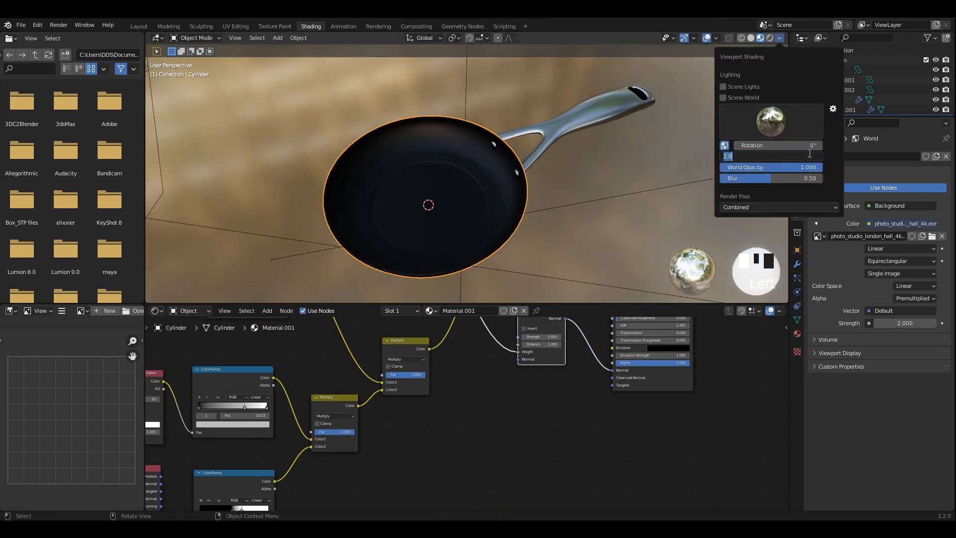
pyautogui.write('5')
pyautogui.press('Return')
# - Duplicate the whole pan with its handle and rivets and move the copy straight down below the original
pyautogui.moveTo(496, 207); pyautogui.dragTo(496, 200, button='middle')
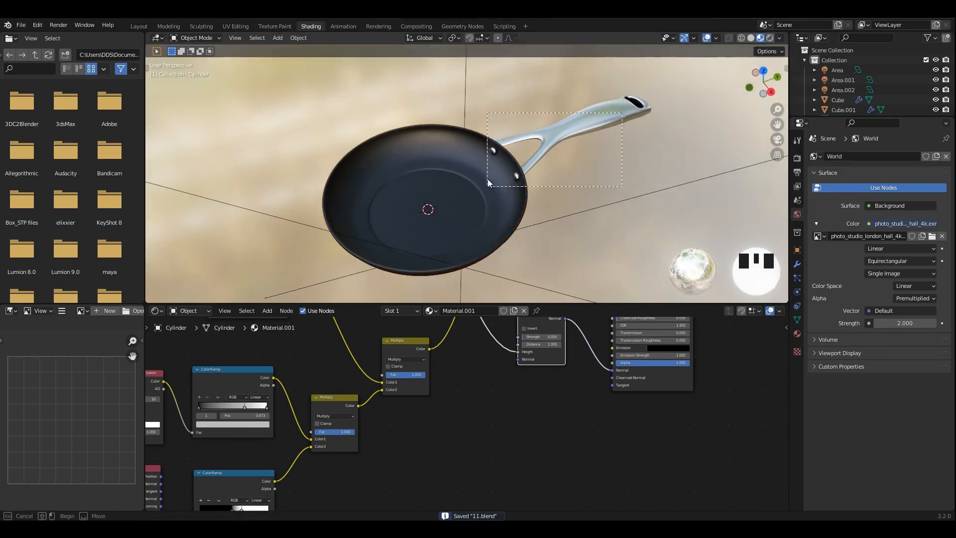
pyautogui.moveTo(488, 179); pyautogui.dragTo(486, 181)
pyautogui.hotkey('shift', 'd')
pyautogui.rightClick(640, 145)
pyautogui.press('t')
pyautogui.click(159, 107)
pyautogui.scroll(-2, 481, 142)
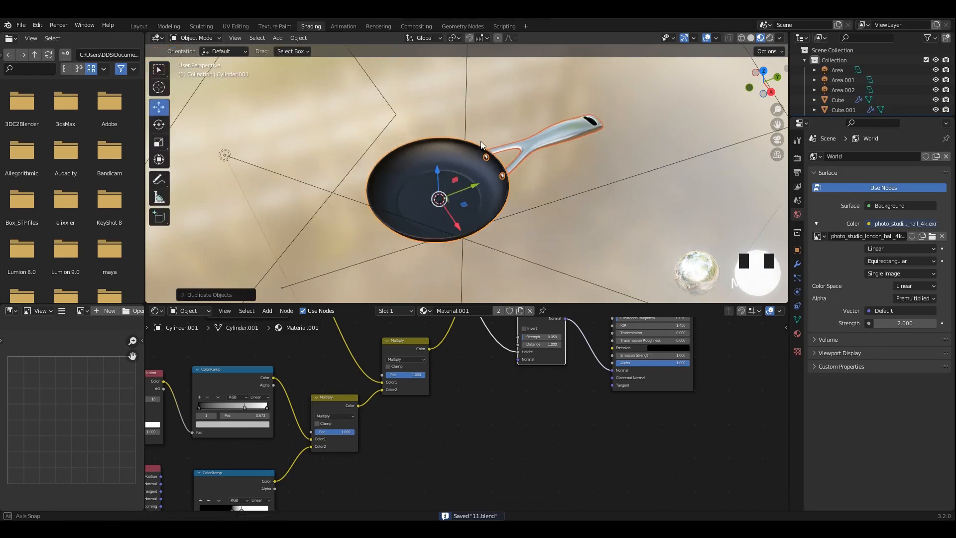
pyautogui.moveTo(481, 145); pyautogui.dragTo(444, 191, button='middle')
pyautogui.moveTo(439, 174); pyautogui.dragTo(441, 211)
# - Isolate the duplicated pan in local view and select its body
pyautogui.press('KP_Divide')
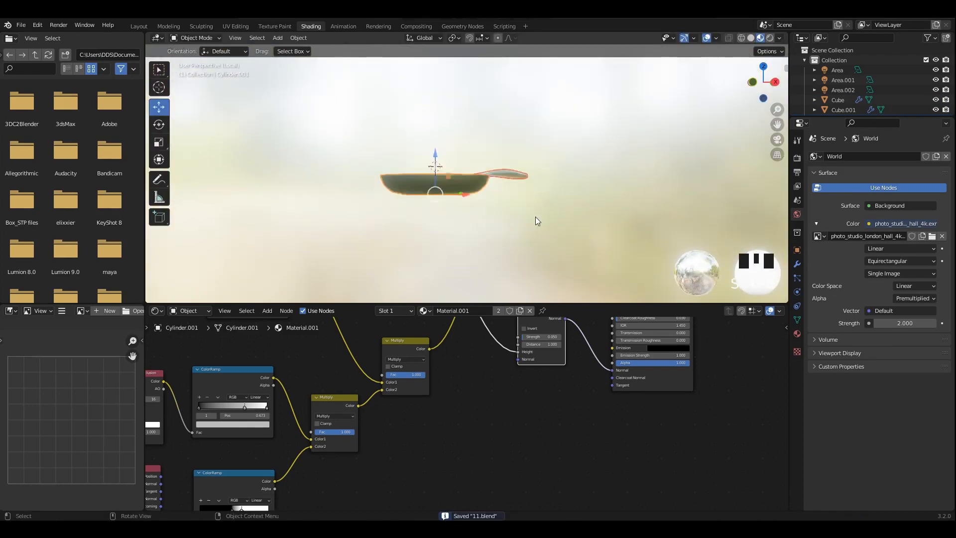
pyautogui.scroll(4, 545, 205)
pyautogui.moveTo(536, 218); pyautogui.dragTo(495, 173, button='middle')
pyautogui.press('Tab')
pyautogui.scroll(3, 495, 173)
pyautogui.scroll(-3, 498, 173)
pyautogui.press('Tab')
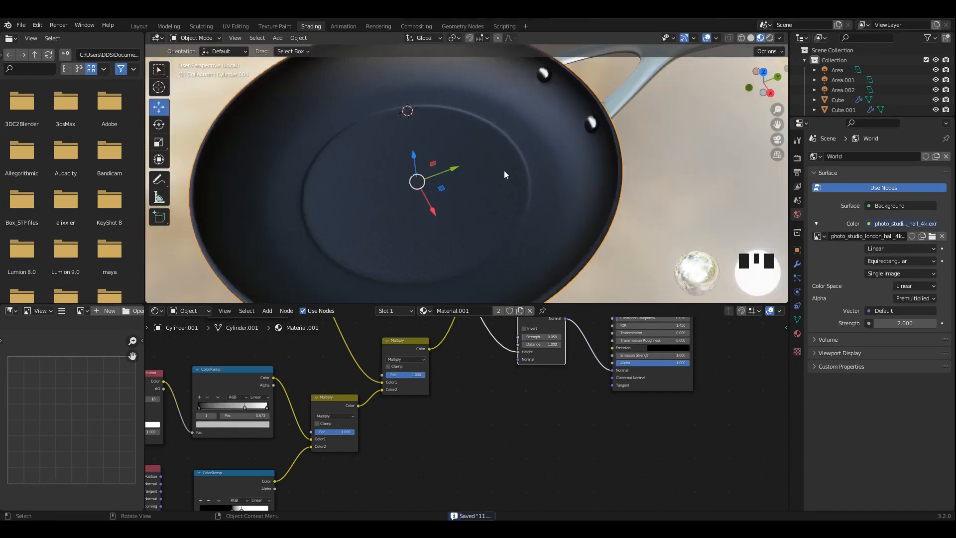
# - Select the face loops of the duplicate body's circular inner floor, including the narrow ring around its edge
pyautogui.press('Tab')
pyautogui.keyDown('alt'); pyautogui.click(446, 185); pyautogui.keyUp('alt')
pyautogui.keyDown('alt'); pyautogui.keyDown('shift'); pyautogui.click(502, 170); pyautogui.keyUp('shift'); pyautogui.keyUp('alt')
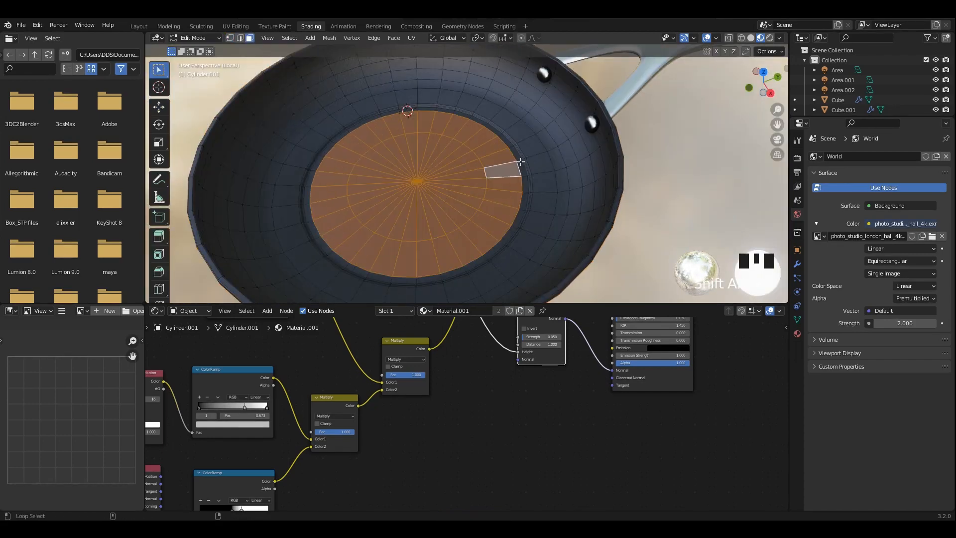
pyautogui.keyDown('alt'); pyautogui.keyDown('shift'); pyautogui.click(521, 170); pyautogui.keyUp('shift'); pyautogui.keyUp('alt')
pyautogui.scroll(3, 514, 193)
pyautogui.scroll(-4, 514, 192)
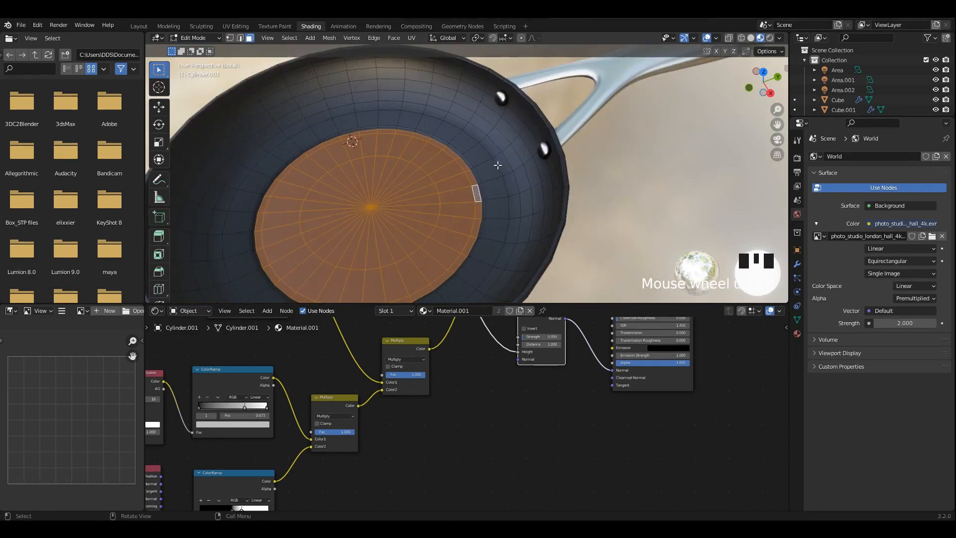
# - Add a second material slot, assign it to the selected floor faces and use Material.002 for it
pyautogui.click(798, 334)
pyautogui.click(946, 156)
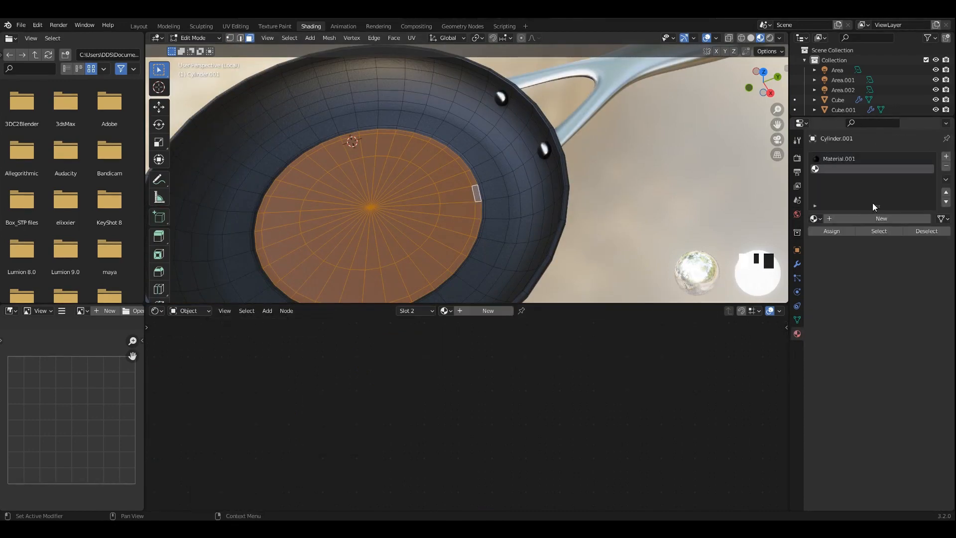
pyautogui.click(833, 231)
pyautogui.click(848, 220)
pyautogui.click(820, 218)
pyautogui.click(829, 252)
pyautogui.press('Tab')
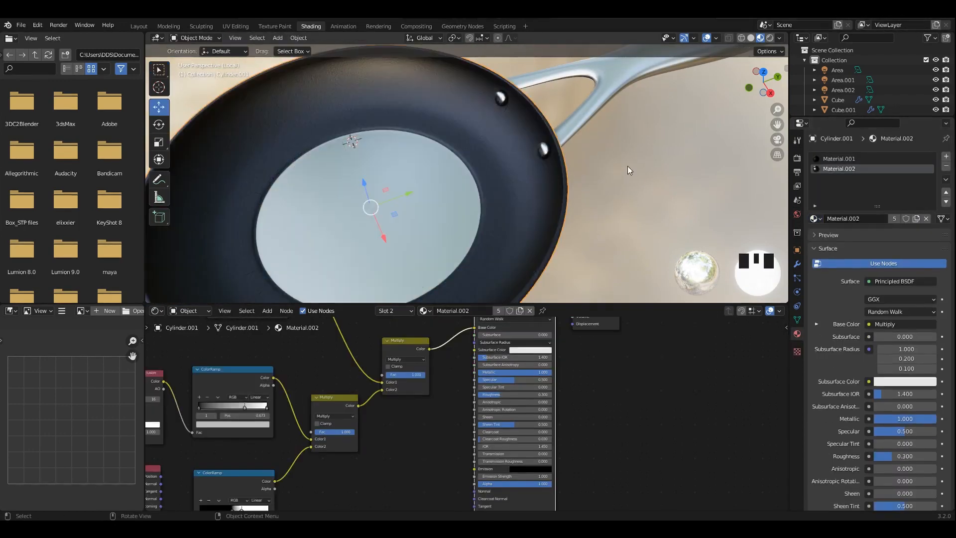
# - Select the inner and outer side wall faces of the duplicate body, leaving out the rim and base ring
pyautogui.scroll(-5, 552, 158)
pyautogui.moveTo(628, 167); pyautogui.dragTo(551, 156, button='middle')
pyautogui.scroll(5, 553, 158)
pyautogui.press('Tab')
pyautogui.scroll(5, 502, 173)
pyautogui.keyDown('alt'); pyautogui.keyDown('shift'); pyautogui.click(457, 185); pyautogui.keyUp('shift'); pyautogui.keyUp('alt')
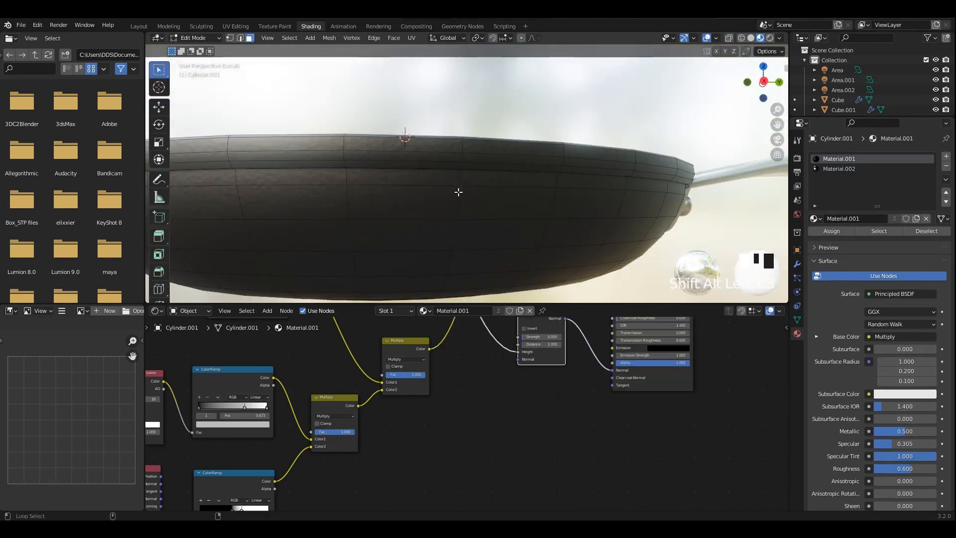
pyautogui.moveTo(451, 204); pyautogui.dragTo(431, 199, button='middle')
# - Add a third material slot, assign it to the selected wall faces and create a new material for it
pyautogui.click(946, 156)
pyautogui.click(837, 231)
pyautogui.click(858, 219)
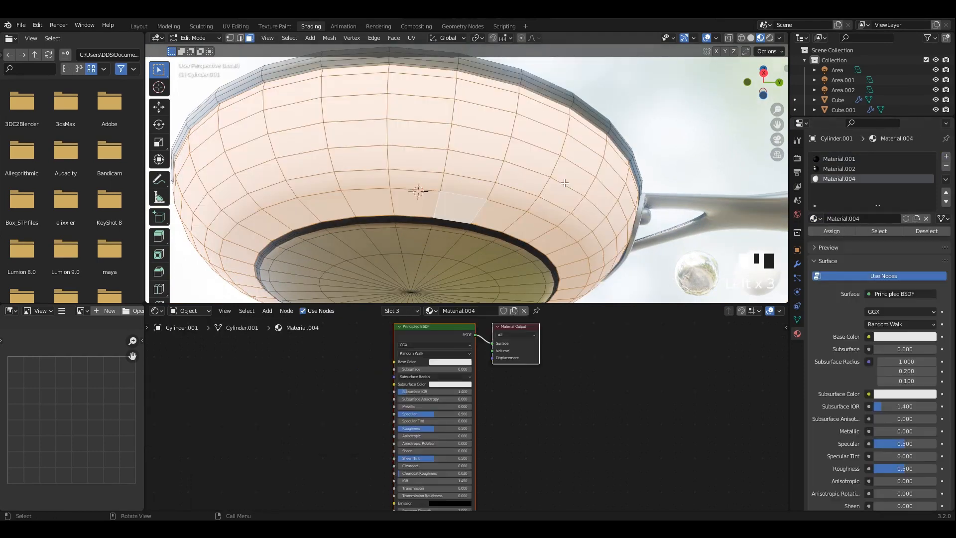
pyautogui.press('Tab')
# - Put Material.001 in the third slot, save the file and make the material a single-user copy
pyautogui.moveTo(707, 134); pyautogui.dragTo(729, 196, button='middle')
pyautogui.scroll(-2, 717, 175)
pyautogui.click(815, 219)
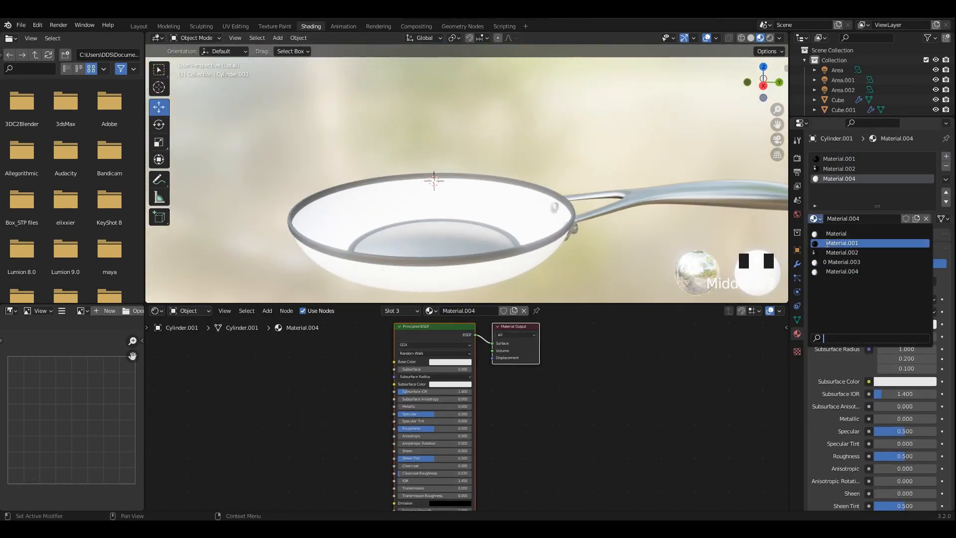
pyautogui.click(877, 243)
pyautogui.hotkey('ctrl', 's')
pyautogui.scroll(-1, 471, 407)
pyautogui.click(499, 313)
# - Try a bright blue (H 0.605, S 0.939, V 1.000) for the wall material's last ColorRamp stop and save the file
pyautogui.moveTo(384, 345); pyautogui.dragTo(395, 324, button='middle')
pyautogui.moveTo(396, 505); pyautogui.dragTo(484, 403, button='middle')
pyautogui.scroll(3, 484, 403)
pyautogui.scroll(2, 484, 408)
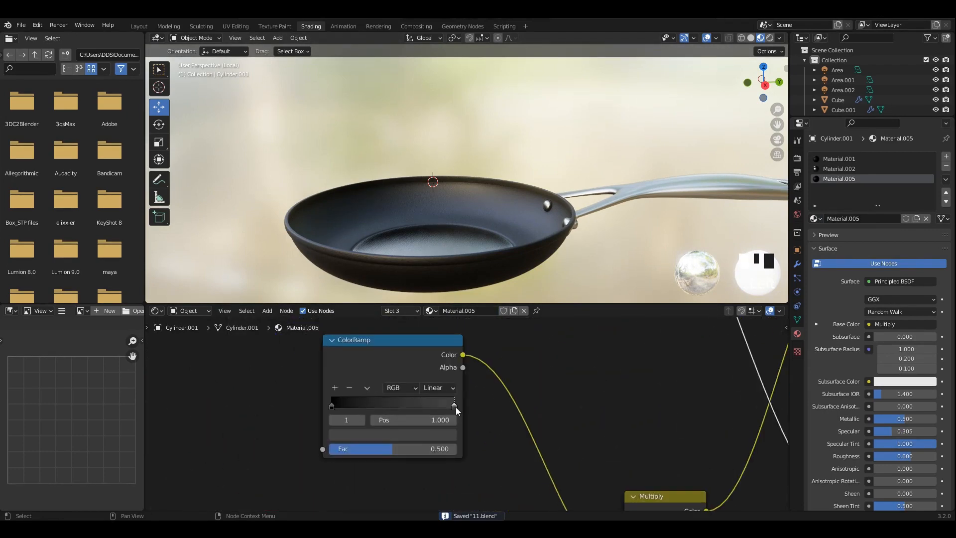
pyautogui.click(417, 436)
pyautogui.moveTo(429, 333); pyautogui.dragTo(359, 335)
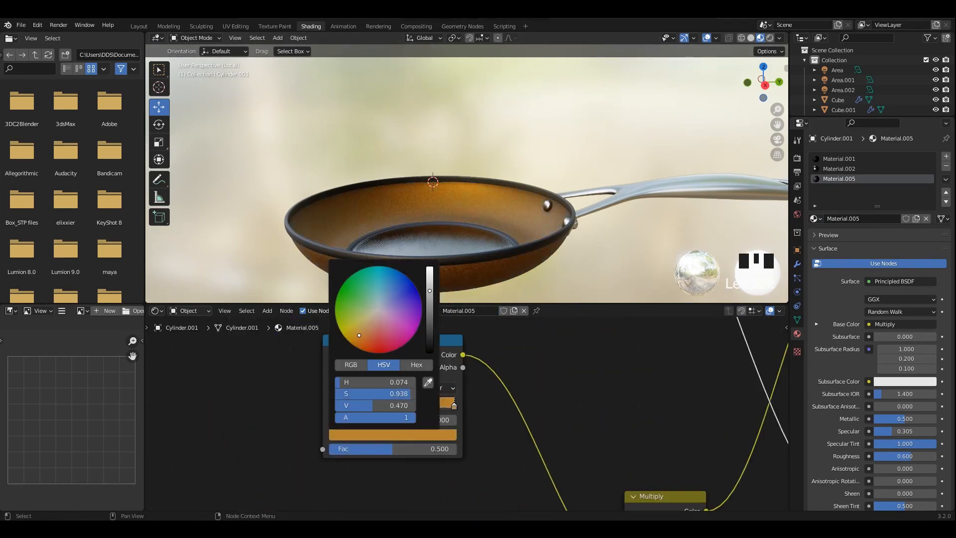
pyautogui.moveTo(429, 291); pyautogui.dragTo(429, 267)
pyautogui.moveTo(371, 330); pyautogui.dragTo(394, 280)
pyautogui.scroll(-3, 532, 130)
pyautogui.moveTo(532, 131); pyautogui.dragTo(515, 158, button='middle')
pyautogui.scroll(4, 564, 235)
pyautogui.hotkey('ctrl', 's')
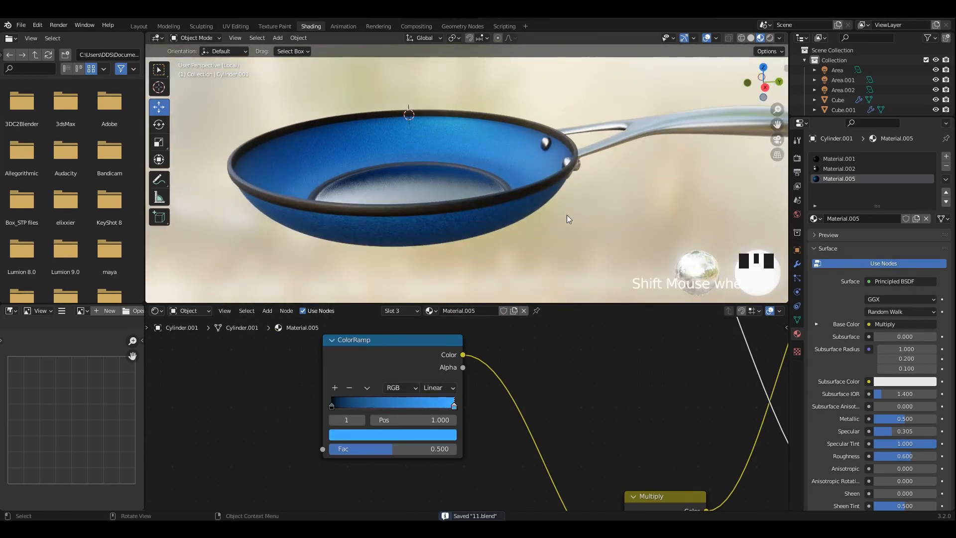
# - Try orange and a dark blue (H 0.602, S 0.988, V 0.112) for the wall ColorRamp's last stop
pyautogui.scroll(4, 568, 217)
pyautogui.moveTo(568, 217); pyautogui.dragTo(573, 249, button='middle')
pyautogui.keyDown('shift'); pyautogui.moveTo(573, 249); pyautogui.dragTo(574, 194, button='middle'); pyautogui.keyUp('shift')
pyautogui.click(411, 435)
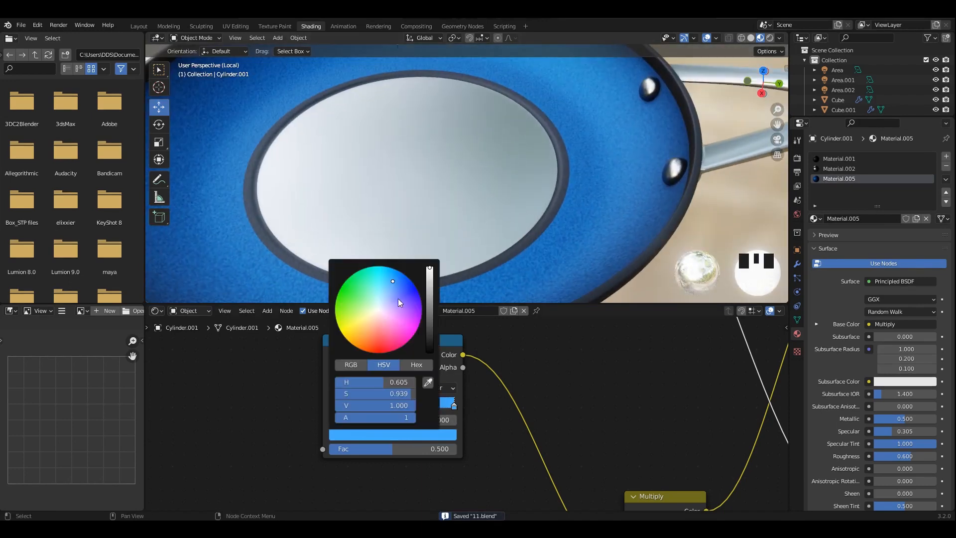
pyautogui.moveTo(399, 298); pyautogui.dragTo(366, 342)
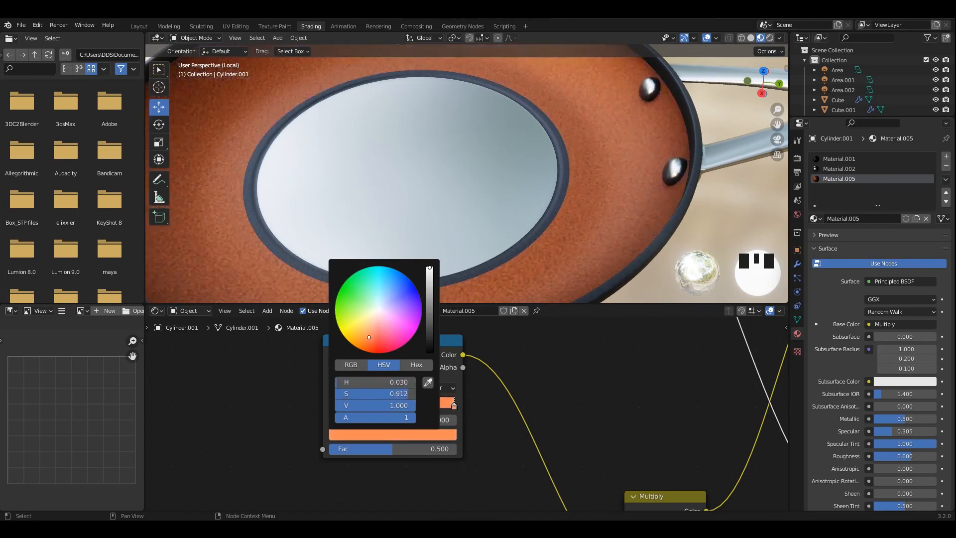
pyautogui.moveTo(430, 269); pyautogui.dragTo(430, 313)
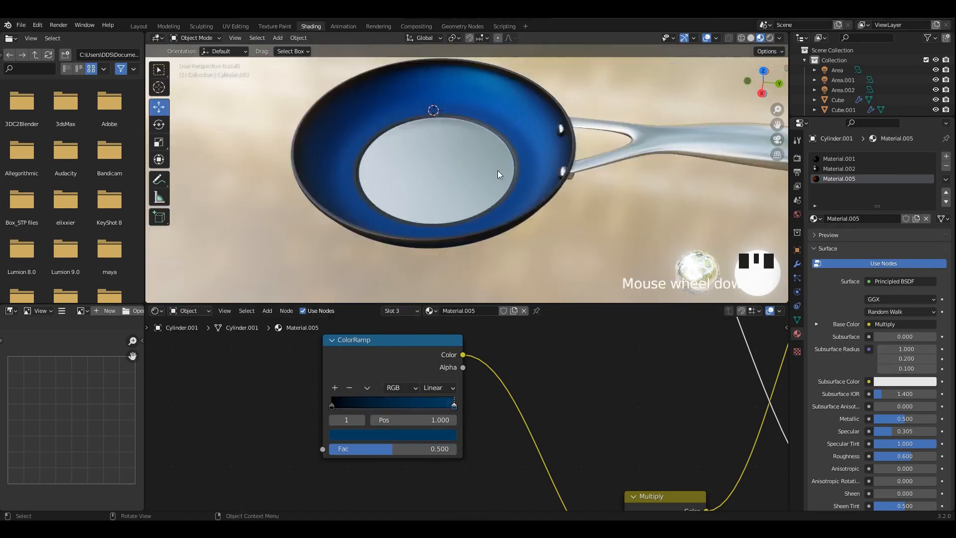
pyautogui.scroll(-2, 468, 174)
pyautogui.scroll(2, 466, 414)
# - Set the wall ColorRamp's last stop to a reddish brown with H 0.018, S 0.896 and V 0.250
pyautogui.click(378, 443)
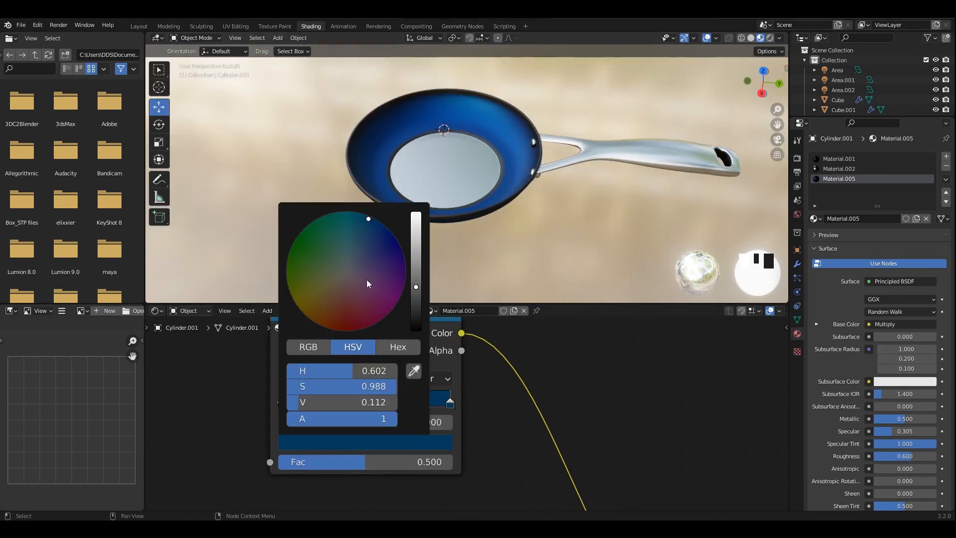
pyautogui.moveTo(416, 283)
pyautogui.mouseDown()
pyautogui.moveTo(416, 251)
pyautogui.moveTo(416, 266)
pyautogui.mouseUp()
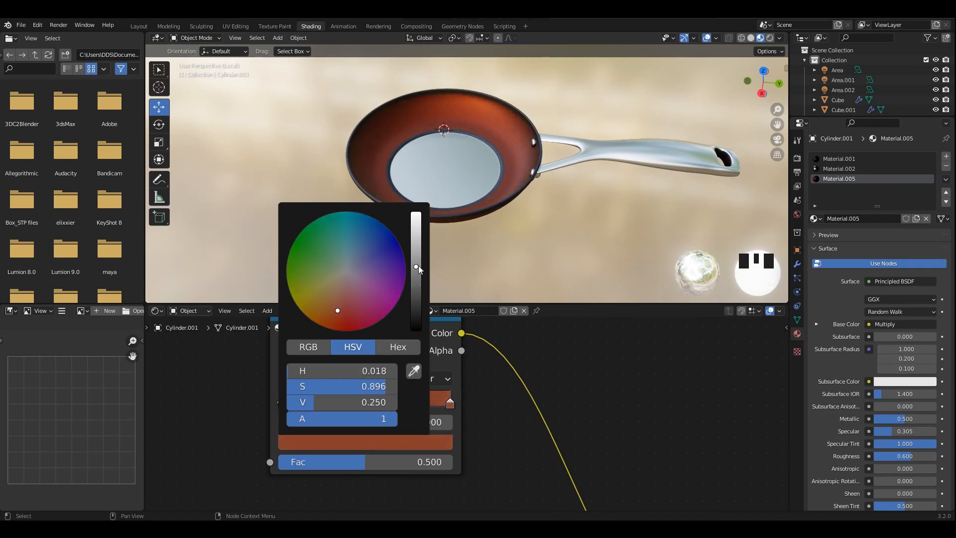
pyautogui.scroll(-3, 528, 199)
pyautogui.scroll(2, 536, 168)
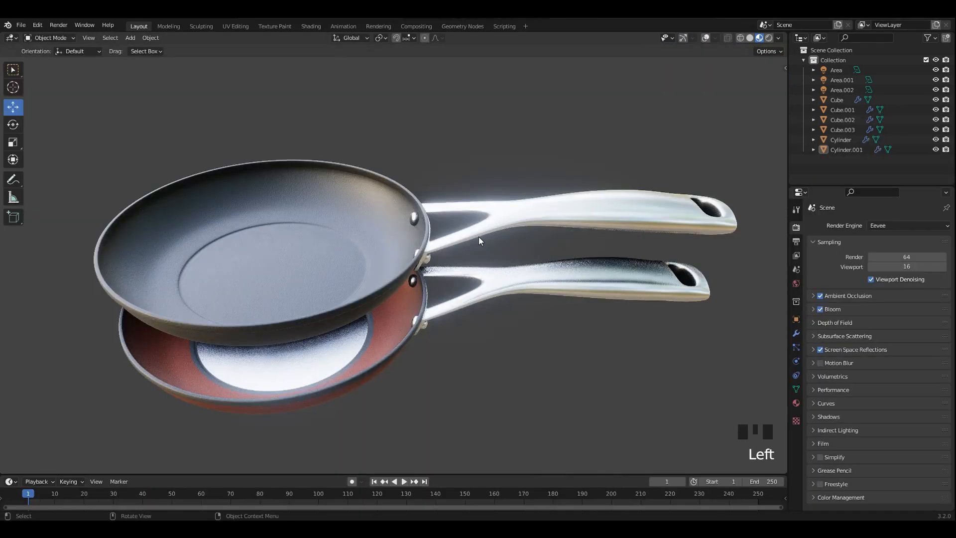
# - Show the gizmos and overlays again with both pans seen in the right orthographic view
pyautogui.moveTo(479, 237); pyautogui.dragTo(435, 267, button='middle')
pyautogui.keyDown('alt'); pyautogui.moveTo(479, 300); pyautogui.dragTo(481, 297, button='middle'); pyautogui.keyUp('alt')
pyautogui.click(684, 38)
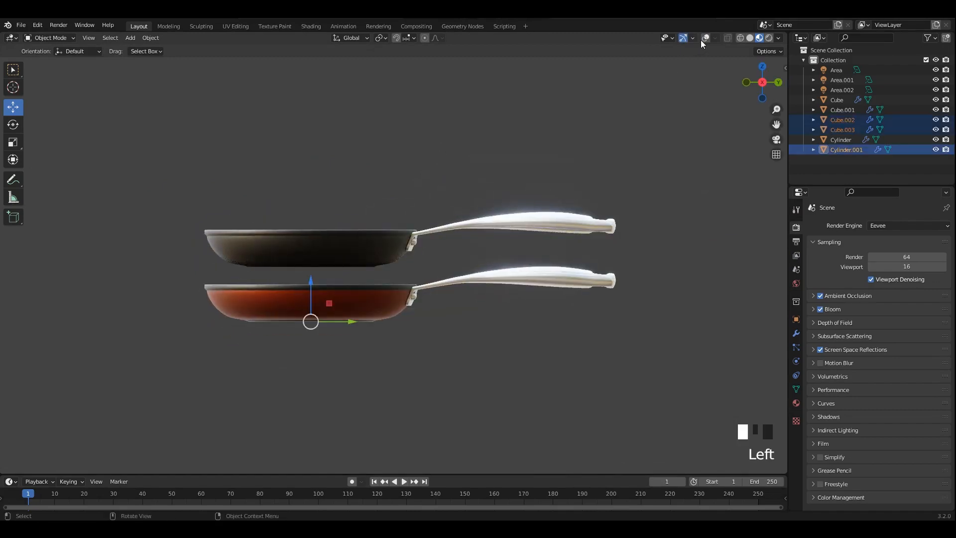
pyautogui.click(705, 39)
pyautogui.keyDown('alt'); pyautogui.moveTo(463, 263); pyautogui.dragTo(389, 279, button='middle'); pyautogui.keyUp('alt')
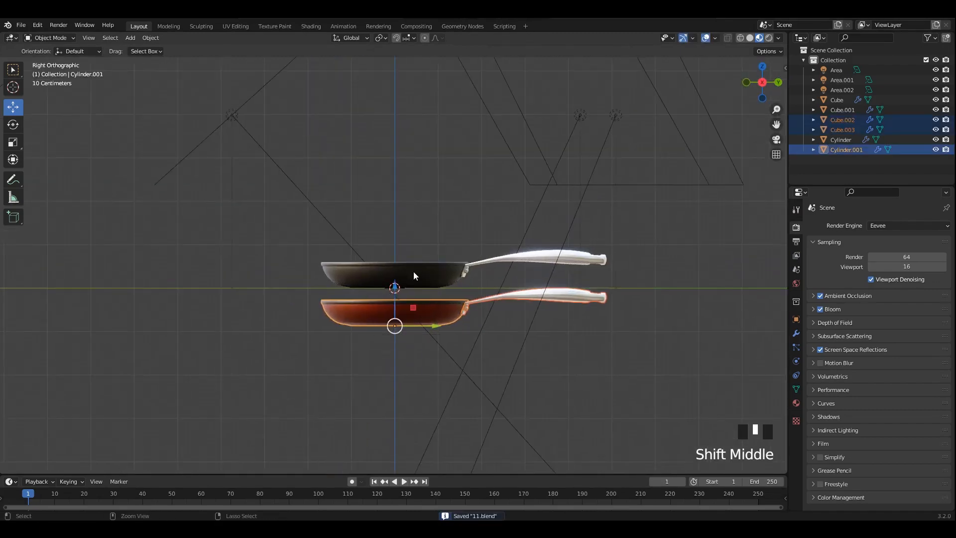
# - Move the red-walled duplicate pan with its handle and rivets along the X axis, out from under the dark pan
pyautogui.moveTo(413, 271); pyautogui.dragTo(442, 194, button='middle')
pyautogui.scroll(2, 445, 255)
pyautogui.moveTo(410, 344); pyautogui.dragTo(454, 451)
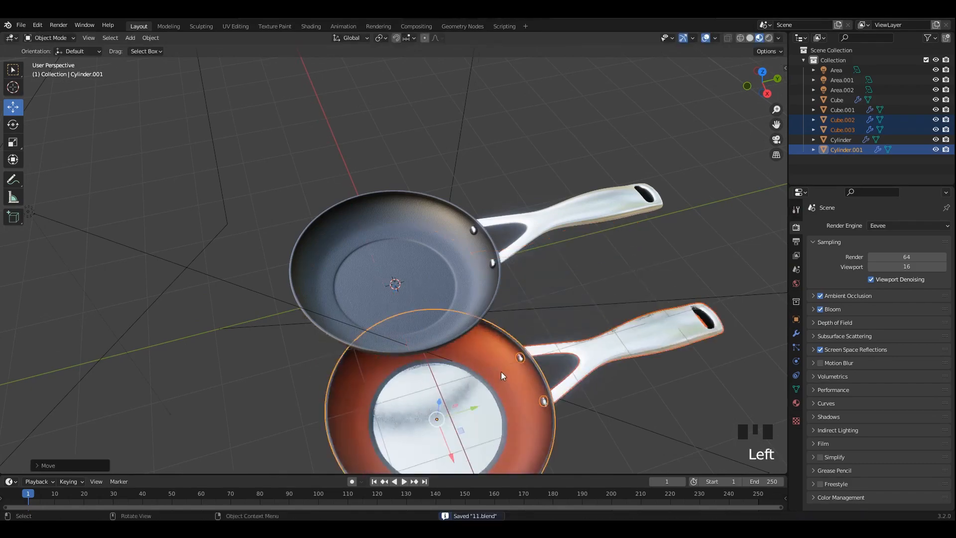
pyautogui.scroll(-1, 588, 359)
pyautogui.keyDown('shift'); pyautogui.moveTo(670, 351); pyautogui.dragTo(666, 302, button='middle'); pyautogui.keyUp('shift')
pyautogui.scroll(1, 643, 300)
pyautogui.keyDown('shift'); pyautogui.moveTo(626, 294); pyautogui.dragTo(552, 273, button='middle'); pyautogui.keyUp('shift')
pyautogui.click(606, 268)
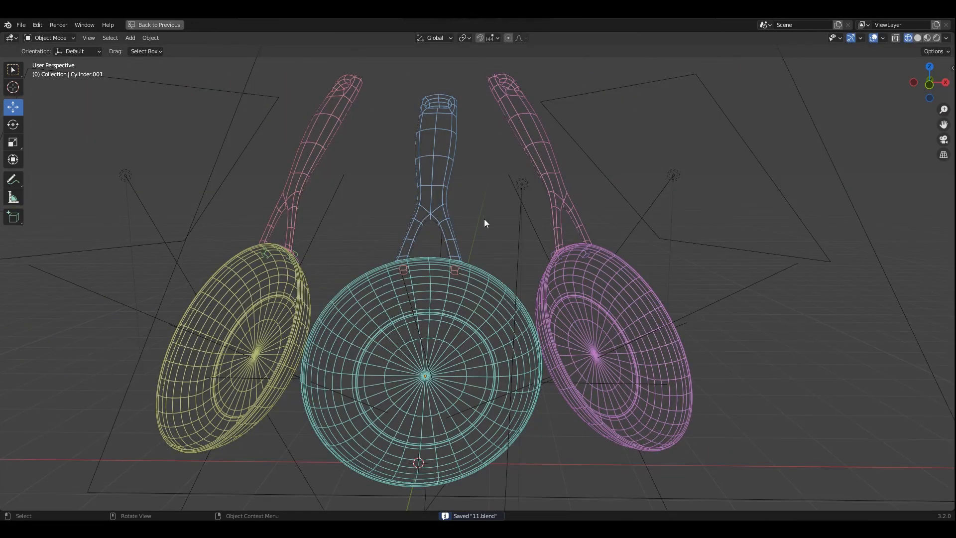
# - Hide the overlays and examine the three arranged pans in wireframe and solid shading
pyautogui.moveTo(484, 219); pyautogui.dragTo(455, 260, button='middle')
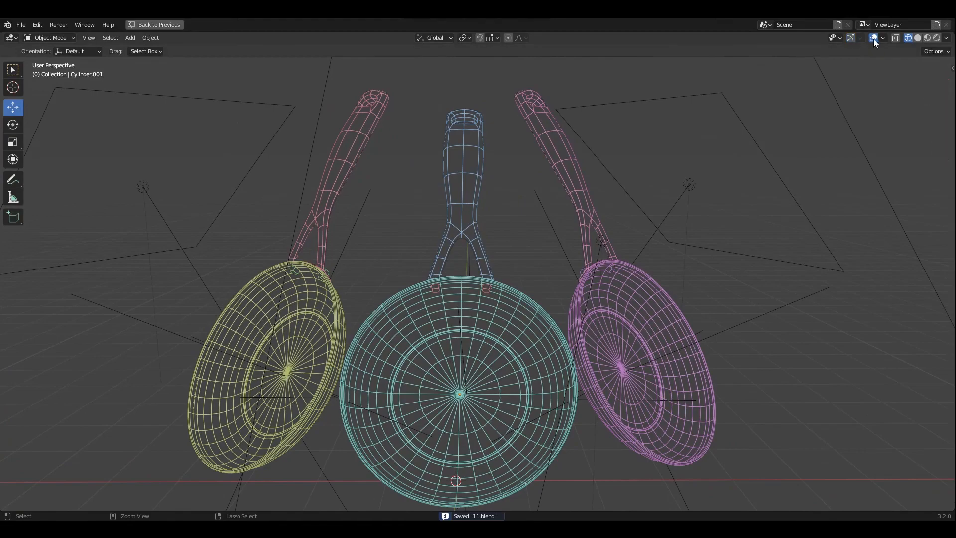
pyautogui.click(874, 39)
pyautogui.click(918, 38)
pyautogui.click(908, 38)
pyautogui.moveTo(429, 234)
pyautogui.mouseDown(button='middle')
pyautogui.moveTo(391, 234)
pyautogui.moveTo(587, 231)
pyautogui.moveTo(515, 228)
pyautogui.moveTo(573, 199)
pyautogui.mouseUp(button='middle')
pyautogui.click(918, 38)
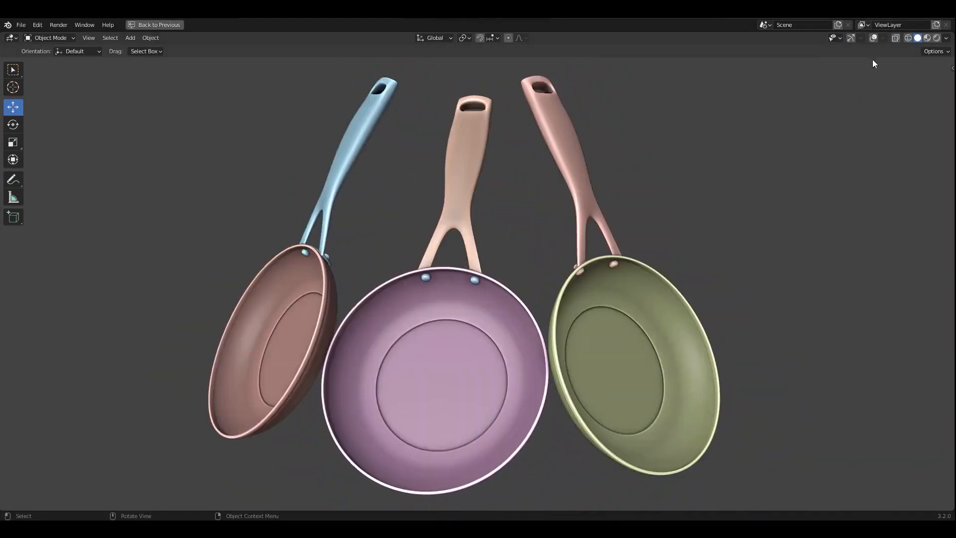
pyautogui.moveTo(698, 179)
pyautogui.mouseDown(button='middle')
pyautogui.moveTo(670, 193)
pyautogui.moveTo(678, 235)
pyautogui.moveTo(583, 181)
pyautogui.moveTo(483, 169)
pyautogui.moveTo(483, 217)
pyautogui.moveTo(609, 226)
pyautogui.mouseUp(button='middle')
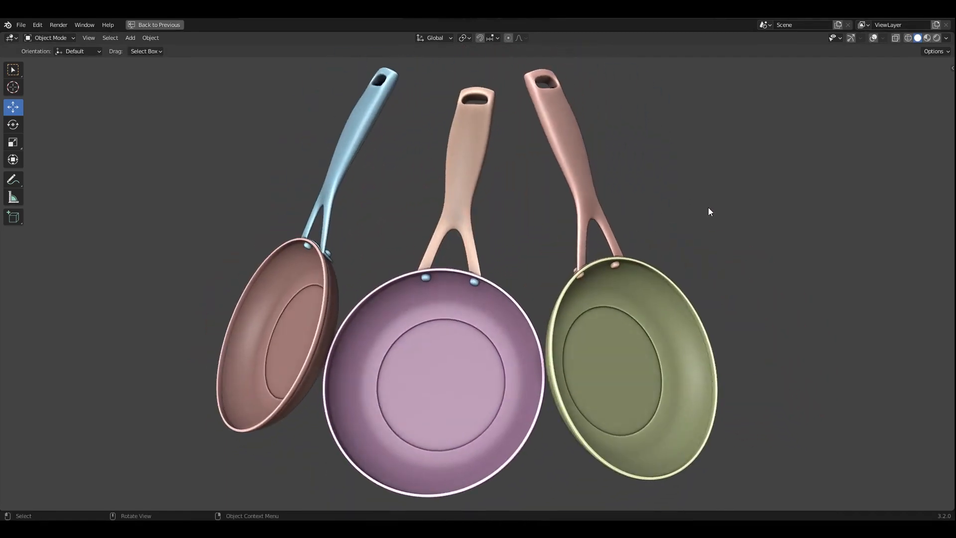
# - Examine the three pans' materials in Material Preview shading from near and far, saving the file and comparing with the wireframe
pyautogui.click(927, 38)
pyautogui.moveTo(747, 171)
pyautogui.mouseDown(button='middle')
pyautogui.moveTo(559, 208)
pyautogui.moveTo(570, 213)
pyautogui.moveTo(556, 252)
pyautogui.mouseUp(button='middle')
pyautogui.scroll(1, 552, 216)
pyautogui.scroll(3, 561, 234)
pyautogui.scroll(3, 557, 251)
pyautogui.moveTo(508, 230); pyautogui.dragTo(418, 223, button='middle')
pyautogui.scroll(-1, 792, 276)
pyautogui.moveTo(795, 281); pyautogui.dragTo(596, 278, button='middle')
pyautogui.scroll(-5, 684, 294)
pyautogui.scroll(2, 592, 253)
pyautogui.hotkey('ctrl', 's')
pyautogui.scroll(3, 600, 274)
pyautogui.scroll(-3, 598, 269)
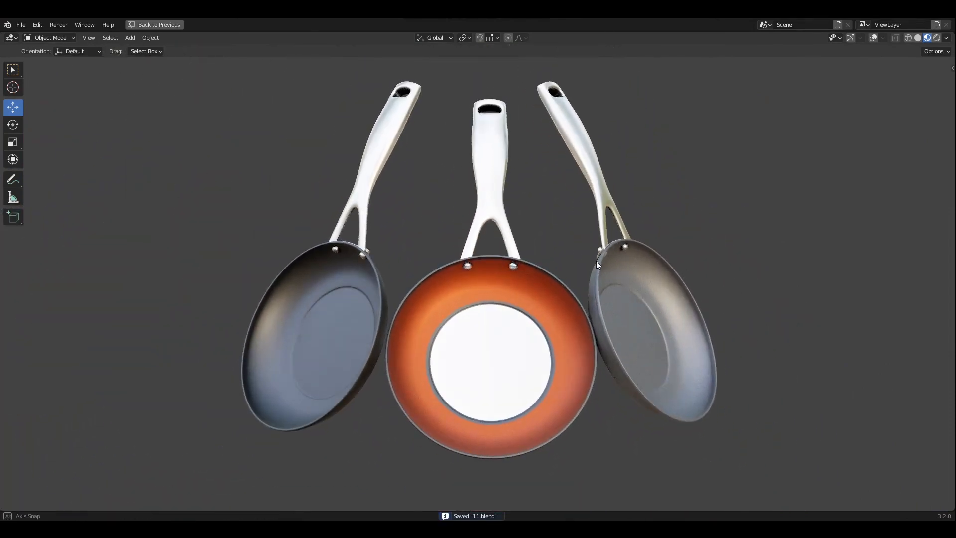
pyautogui.click(909, 38)
pyautogui.click(928, 38)
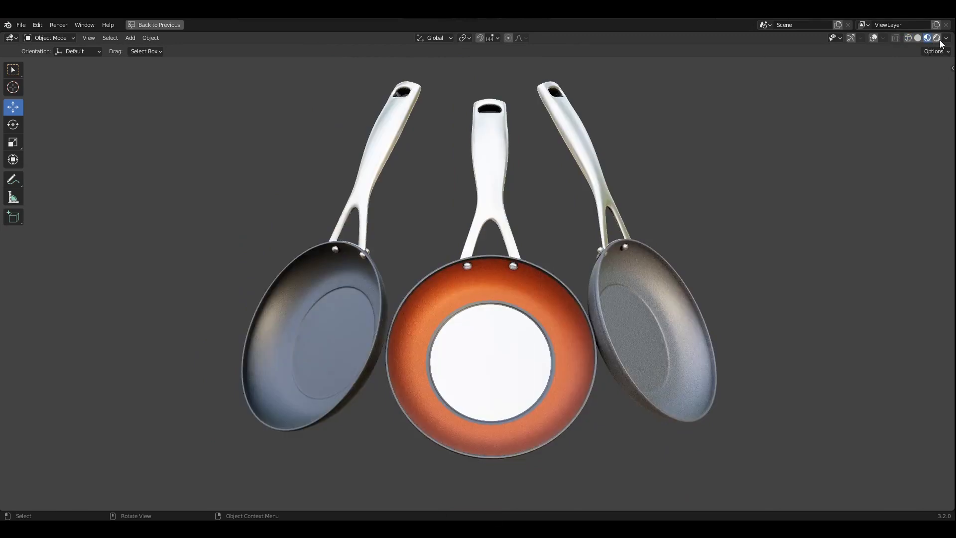
# - Save the file and turn the gizmos and overlays back on
pyautogui.moveTo(708, 175)
pyautogui.mouseDown(button='middle')
pyautogui.moveTo(684, 182)
pyautogui.moveTo(703, 189)
pyautogui.moveTo(676, 199)
pyautogui.moveTo(664, 218)
pyautogui.moveTo(641, 214)
pyautogui.mouseUp(button='middle')
pyautogui.hotkey('ctrl', 's')
pyautogui.click(851, 38)
pyautogui.click(874, 38)
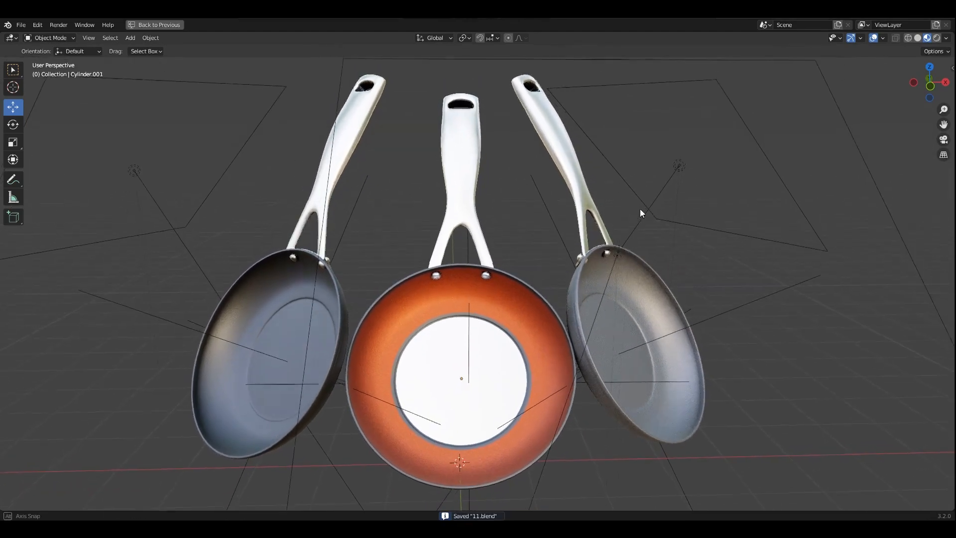